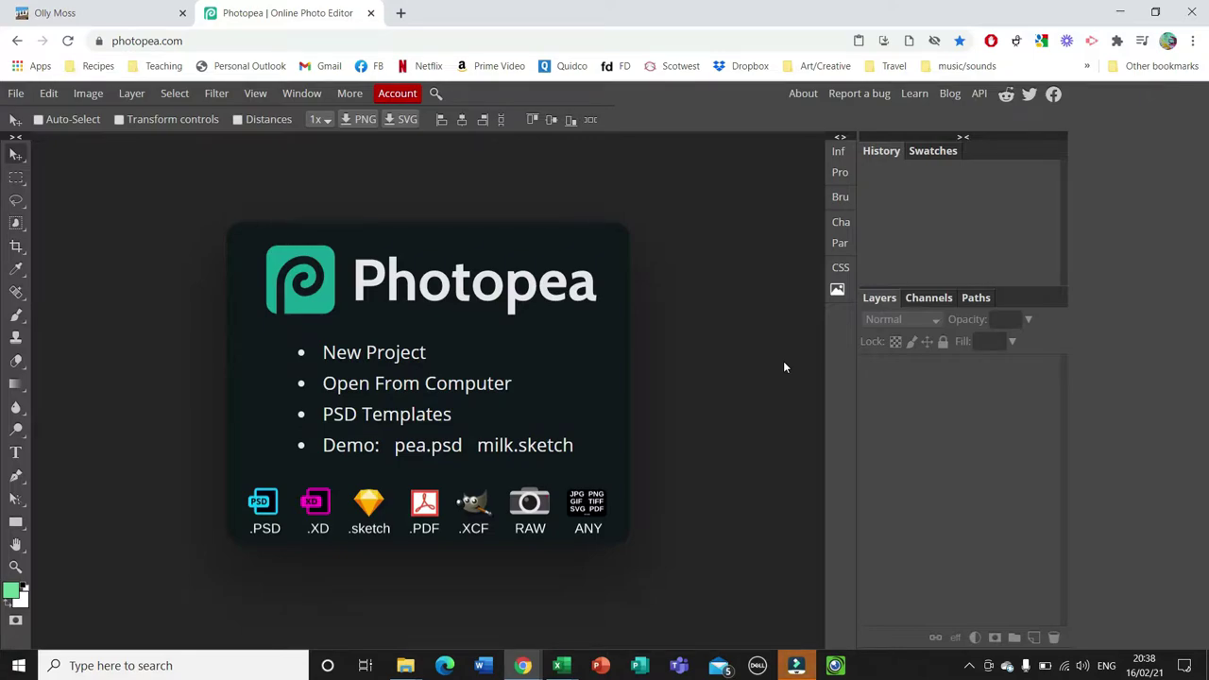
# View the poster artwork on the Olly Moss website and return to Photopea.
pyautogui.click(127, 17)
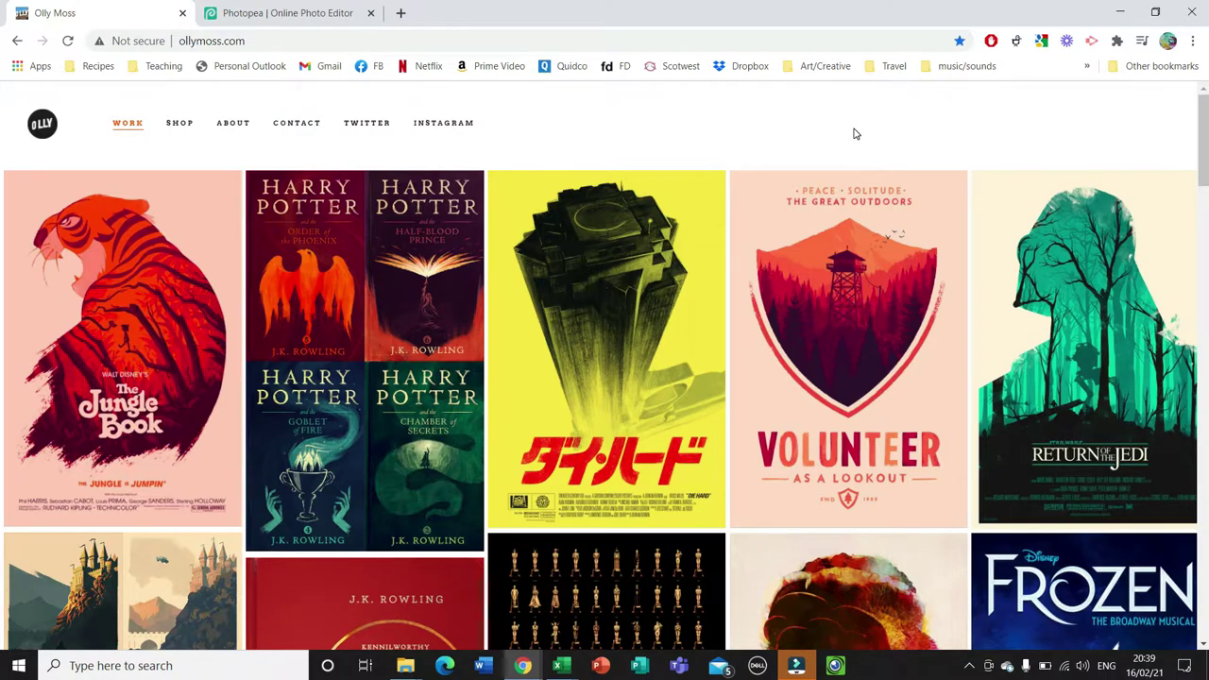
pyautogui.click(288, 18)
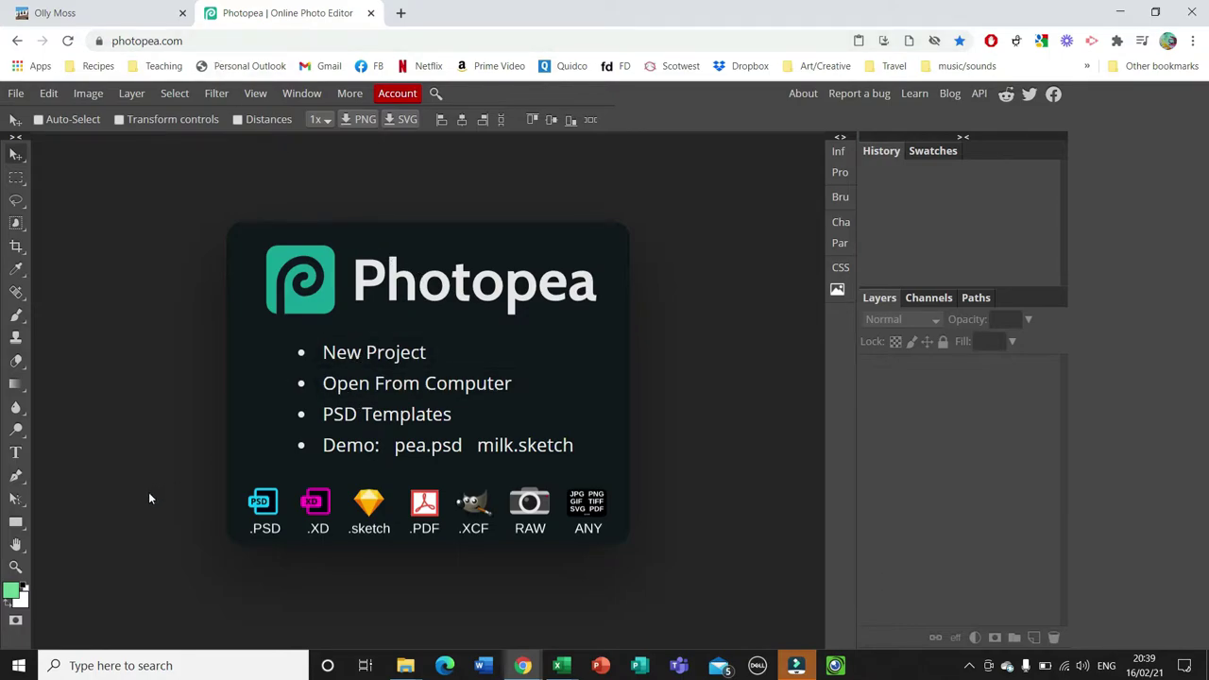
# Create a new A4 print project, 210 x 297 mm with a white background, named Development 1.
pyautogui.click(16, 93)
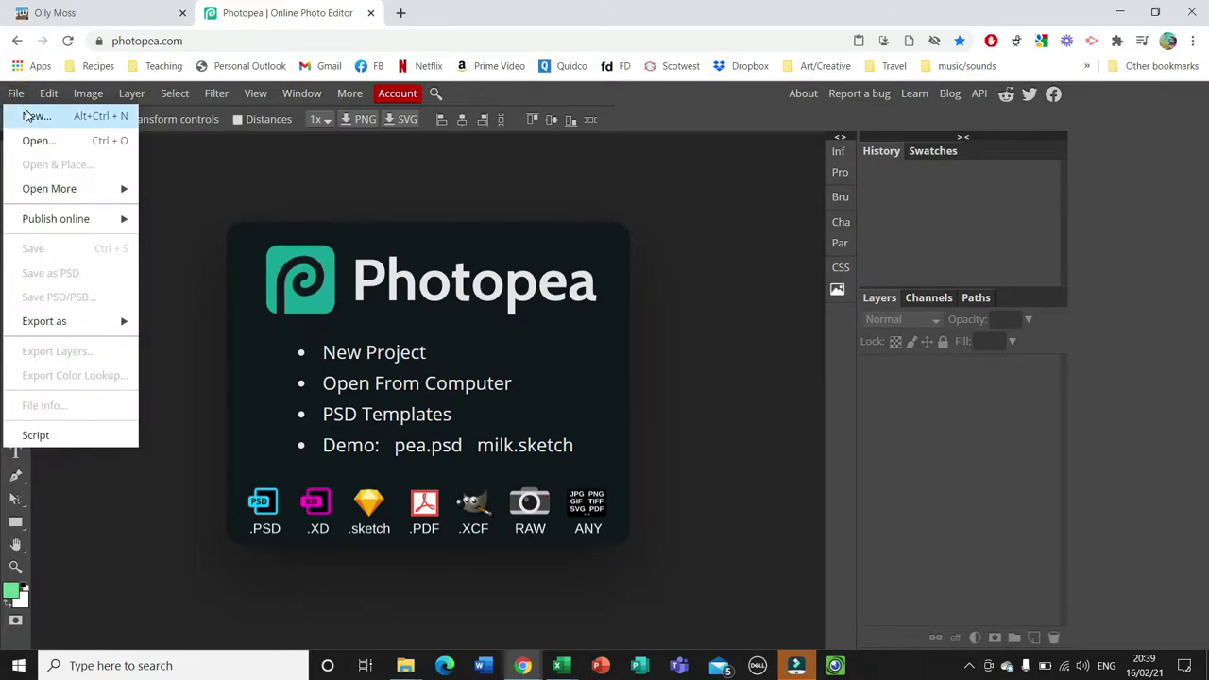
pyautogui.hotkey('ctrl', 'alt', 'n')
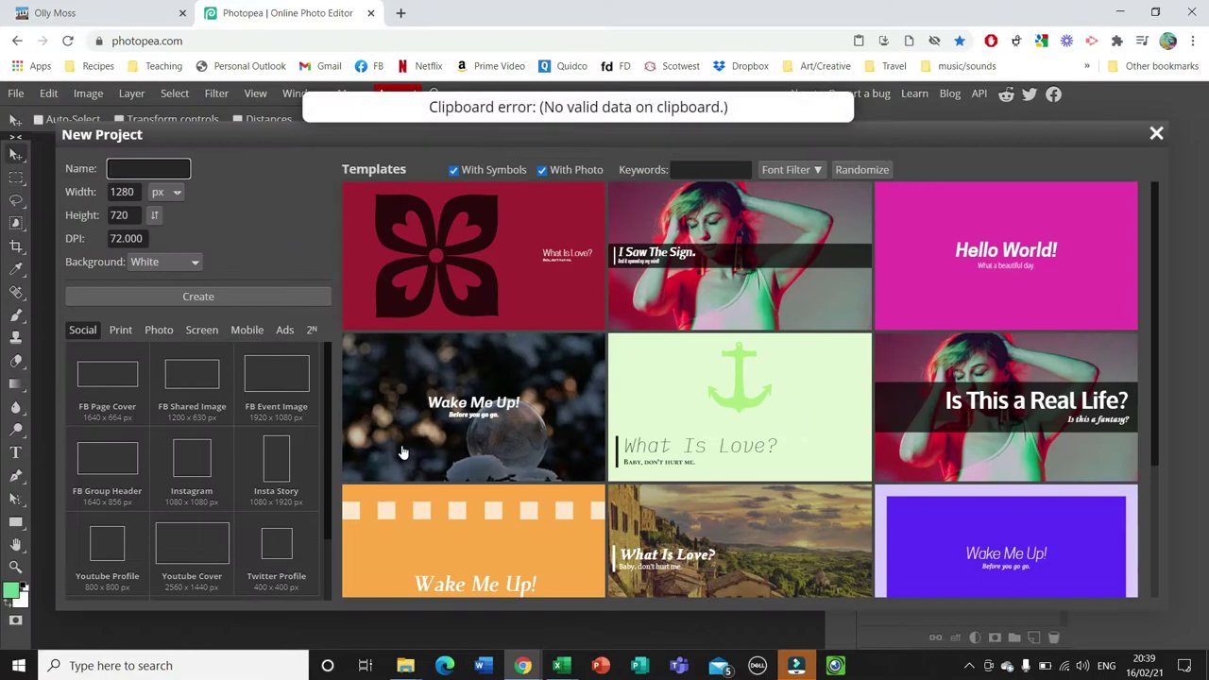
pyautogui.write('D')
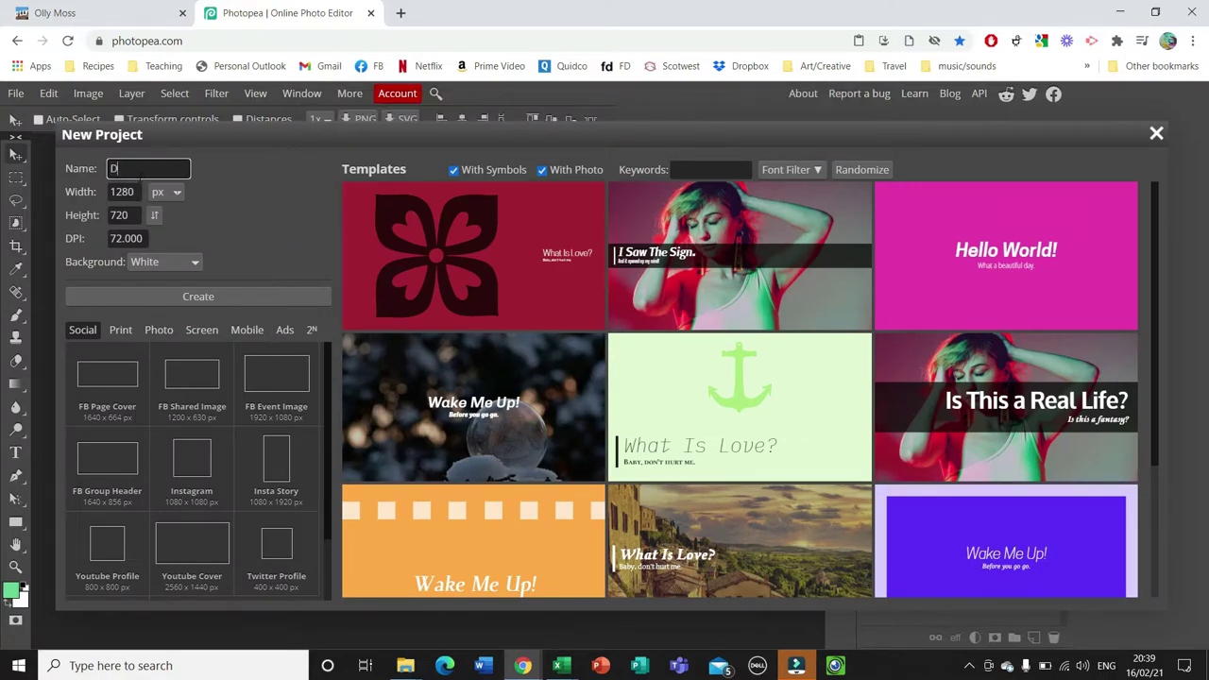
pyautogui.write('evelopment 1')
pyautogui.click(126, 332)
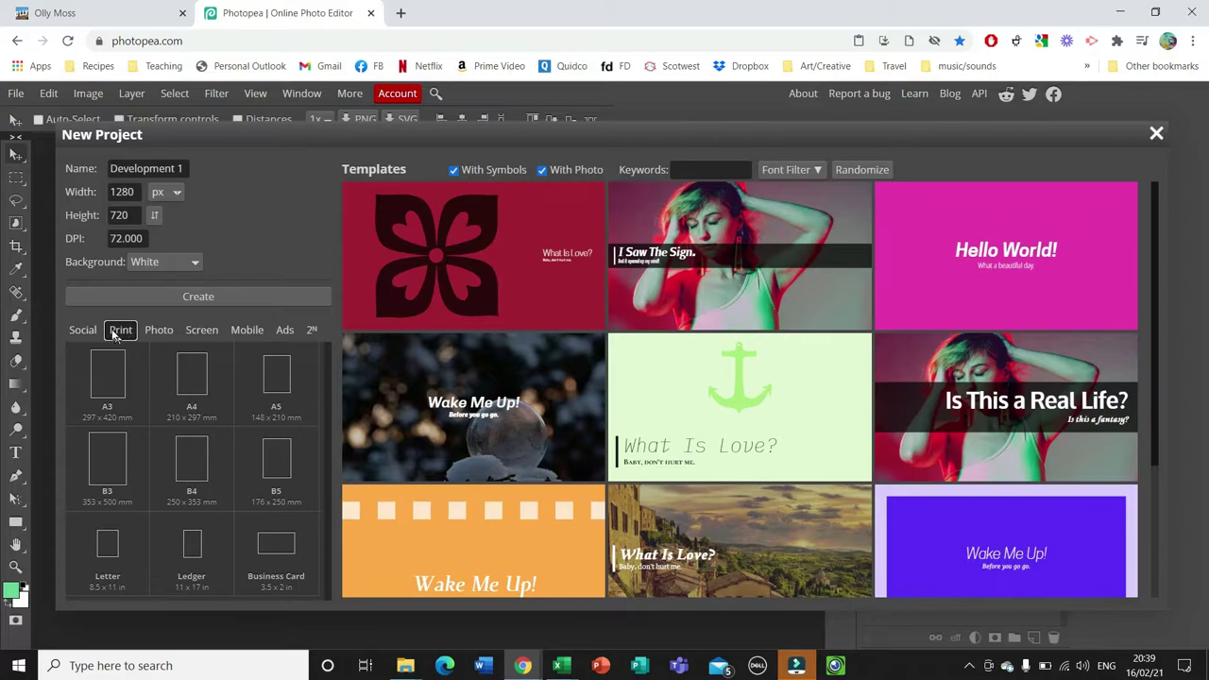
pyautogui.click(188, 383)
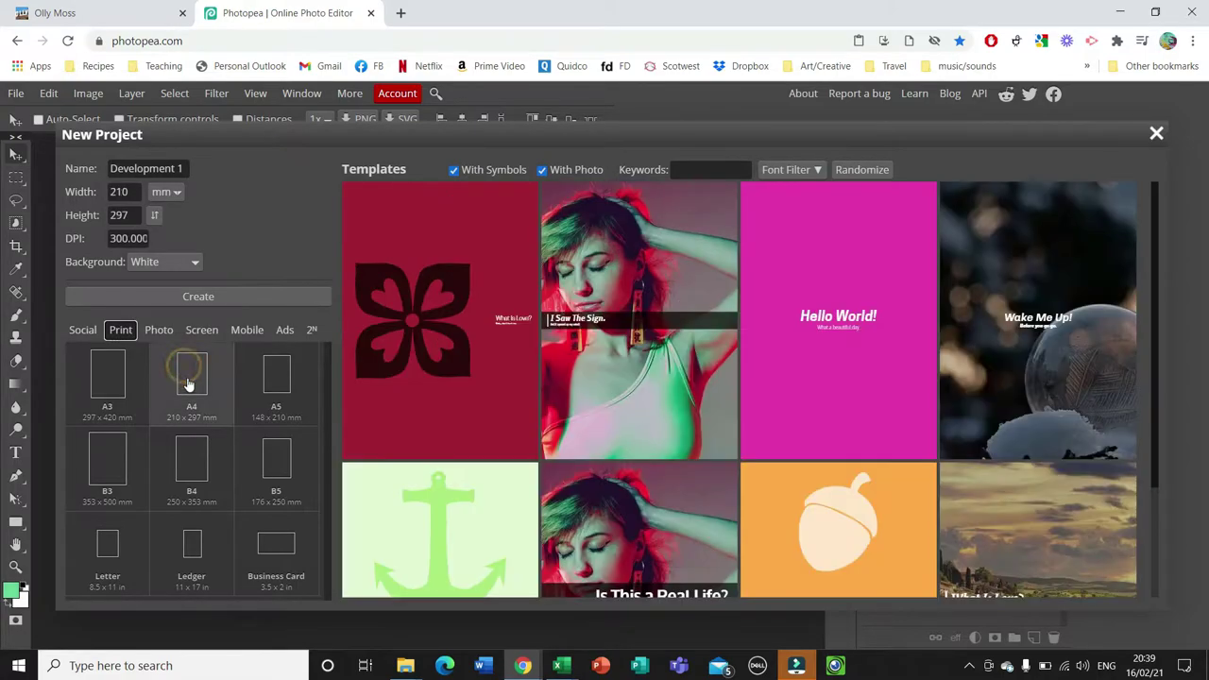
pyautogui.click(198, 296)
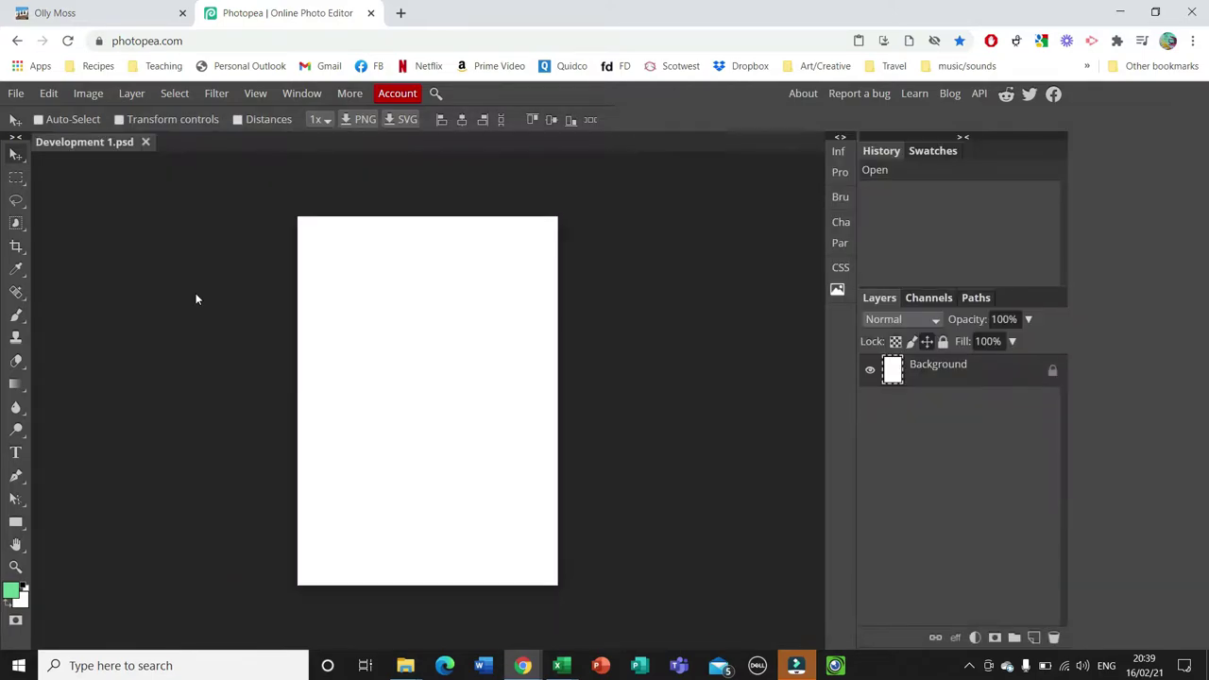
# Save the blank Development 1 project as a PSD file.
pyautogui.click(16, 94)
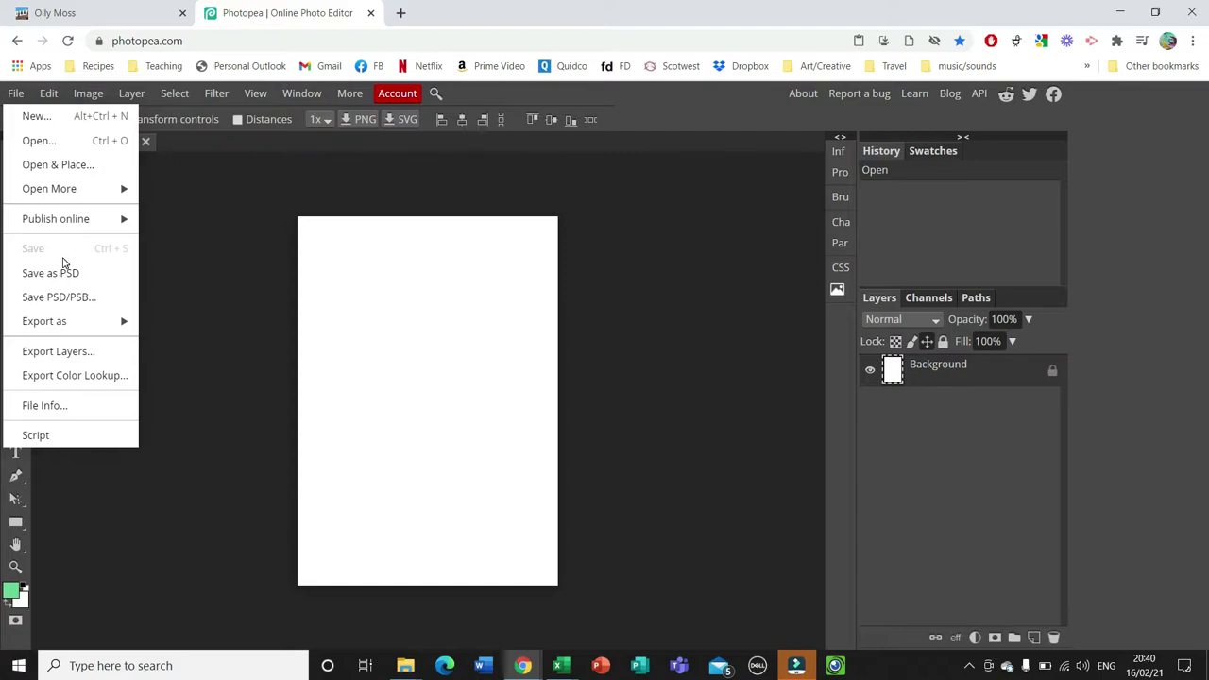
pyautogui.click(255, 93)
pyautogui.click(90, 93)
pyautogui.click(16, 92)
pyautogui.click(79, 274)
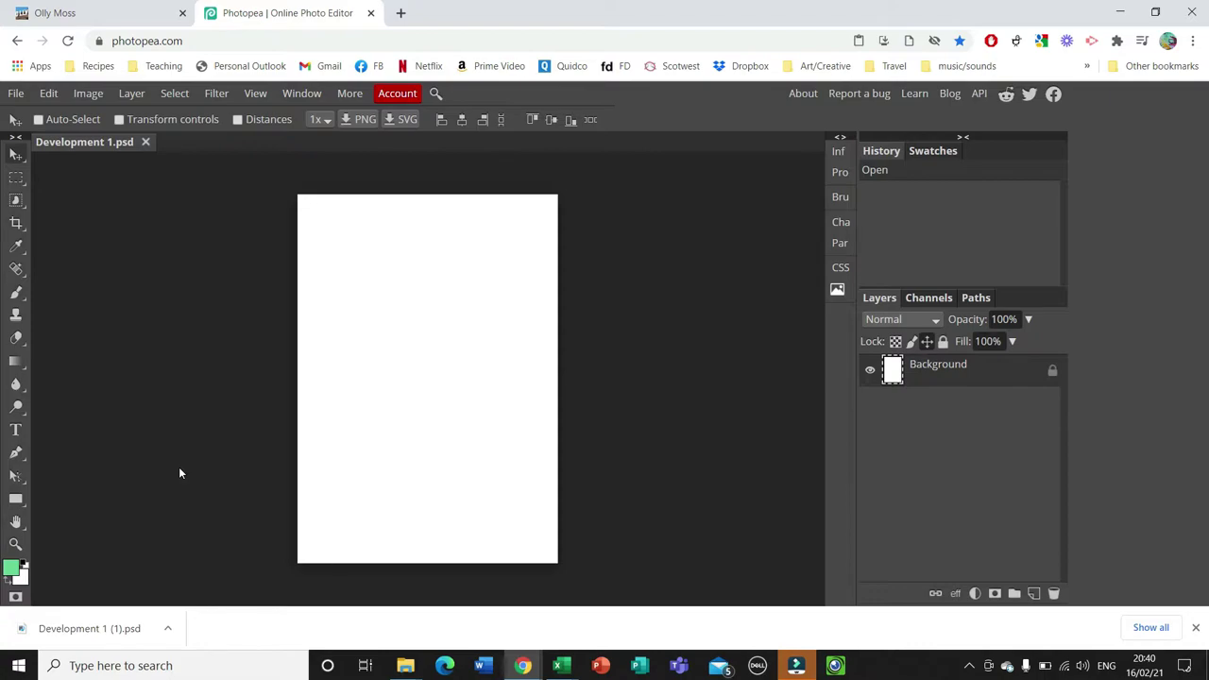
# Move the downloaded Development 1 (1) file from Downloads into the PHOTOPEA DEMO folder, replacing the existing file, and close the file window.
pyautogui.rightClick(95, 636)
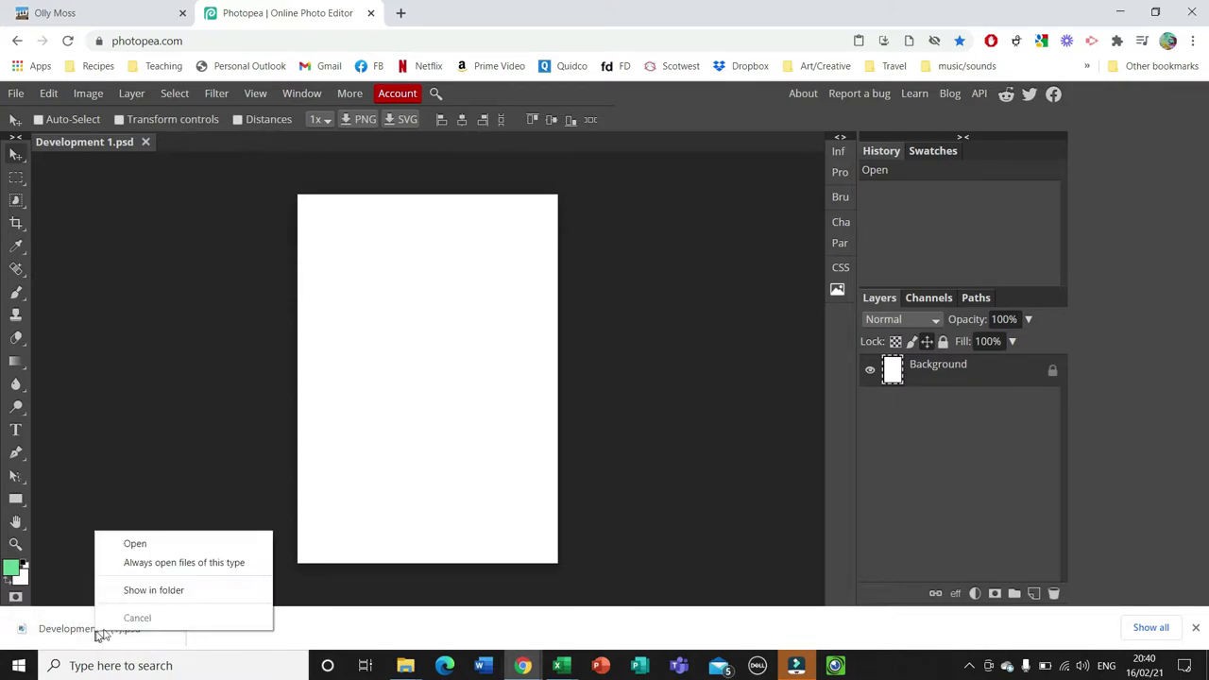
pyautogui.click(155, 591)
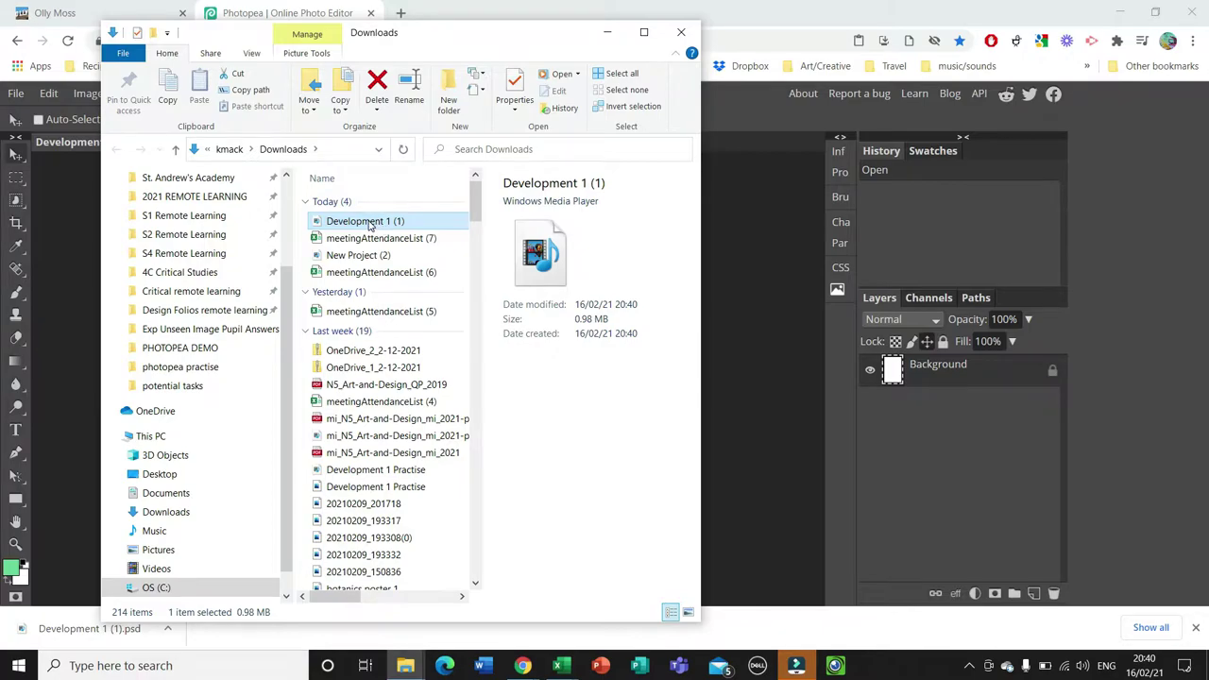
pyautogui.rightClick(370, 225)
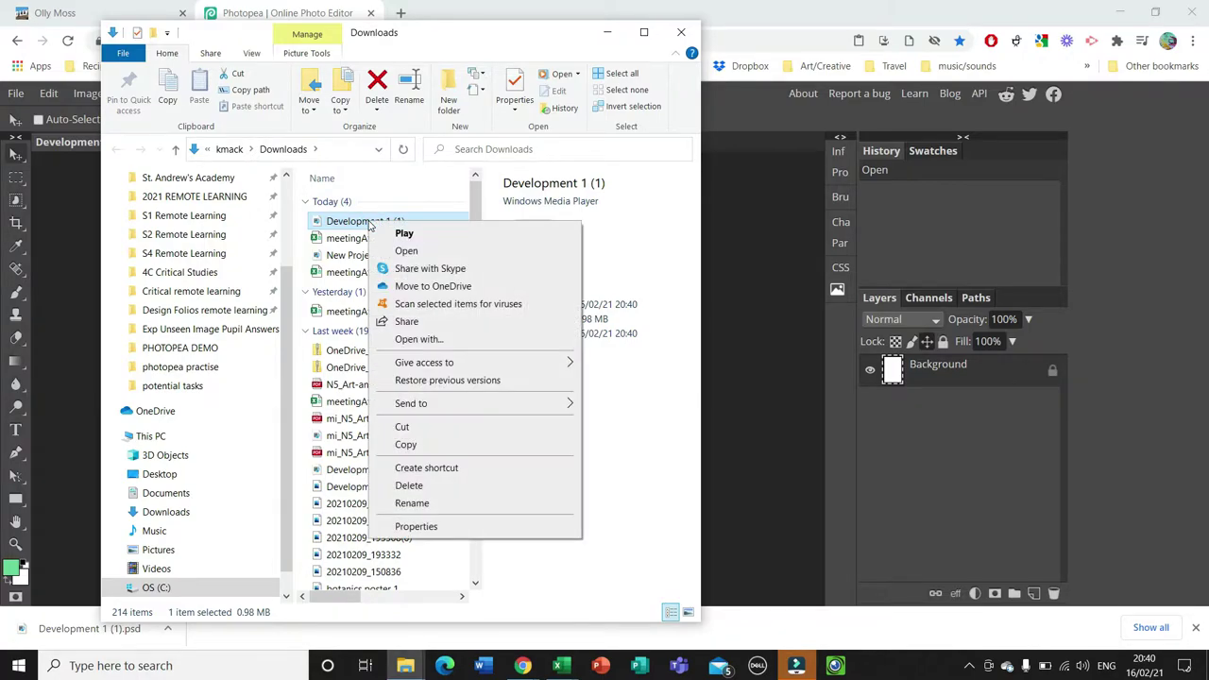
pyautogui.click(459, 427)
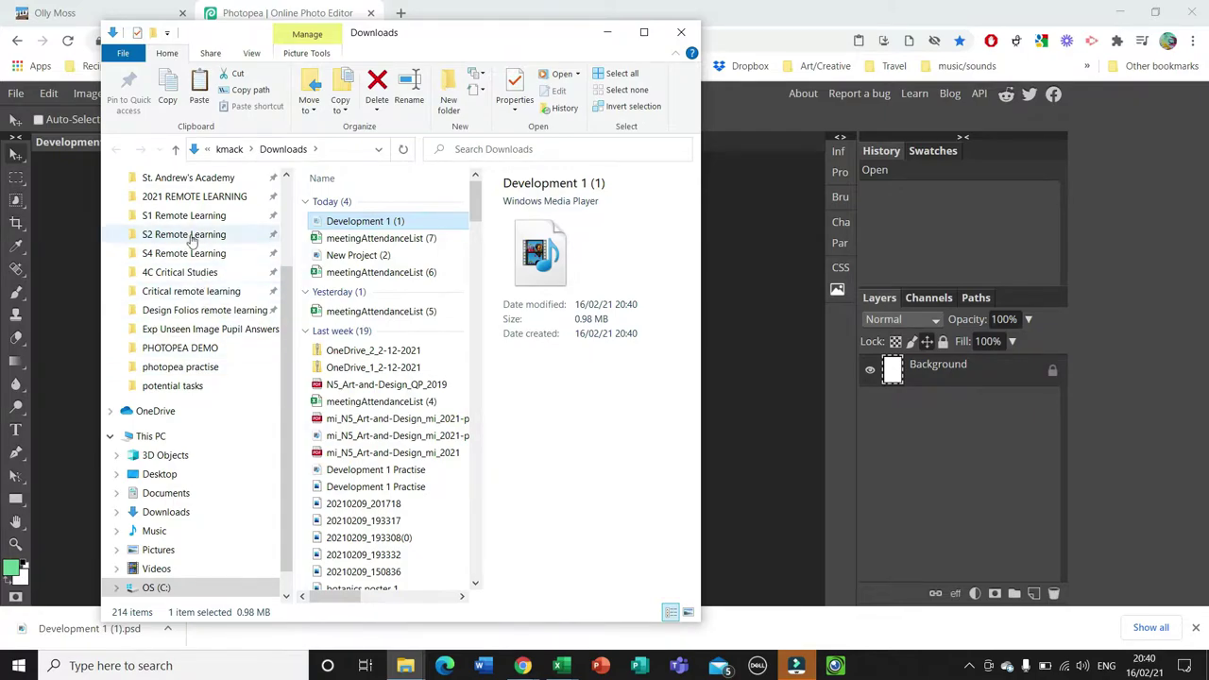
pyautogui.click(204, 348)
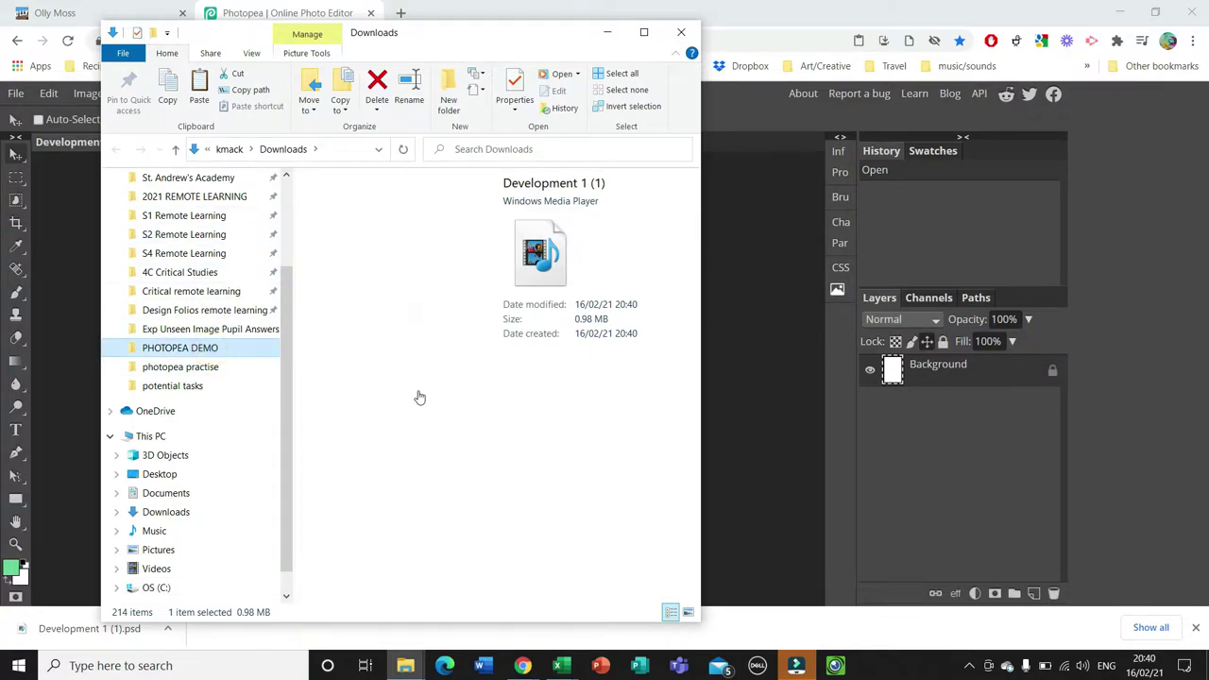
pyautogui.rightClick(552, 425)
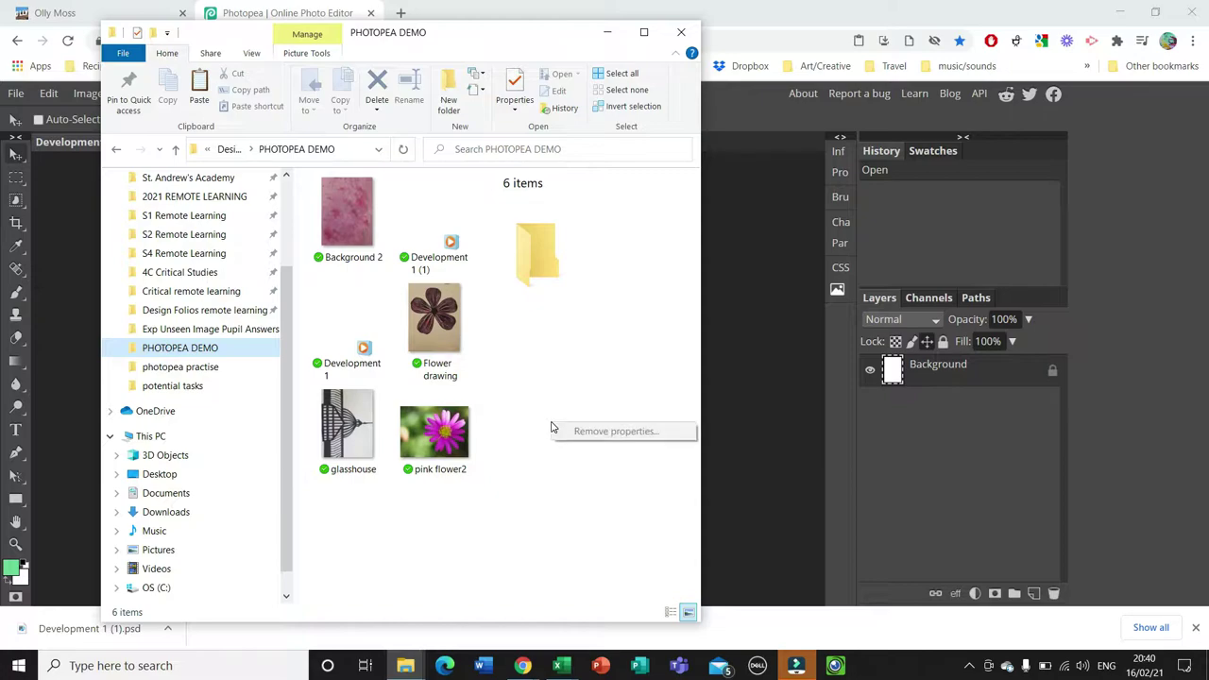
pyautogui.rightClick(525, 416)
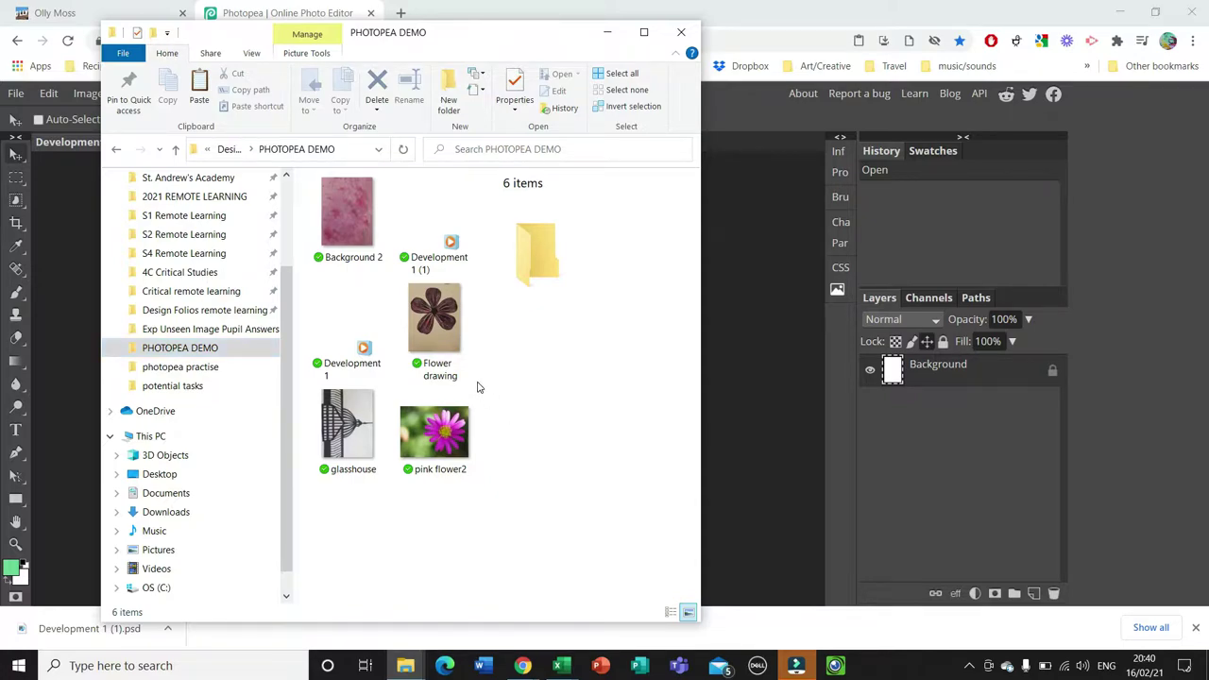
pyautogui.rightClick(479, 387)
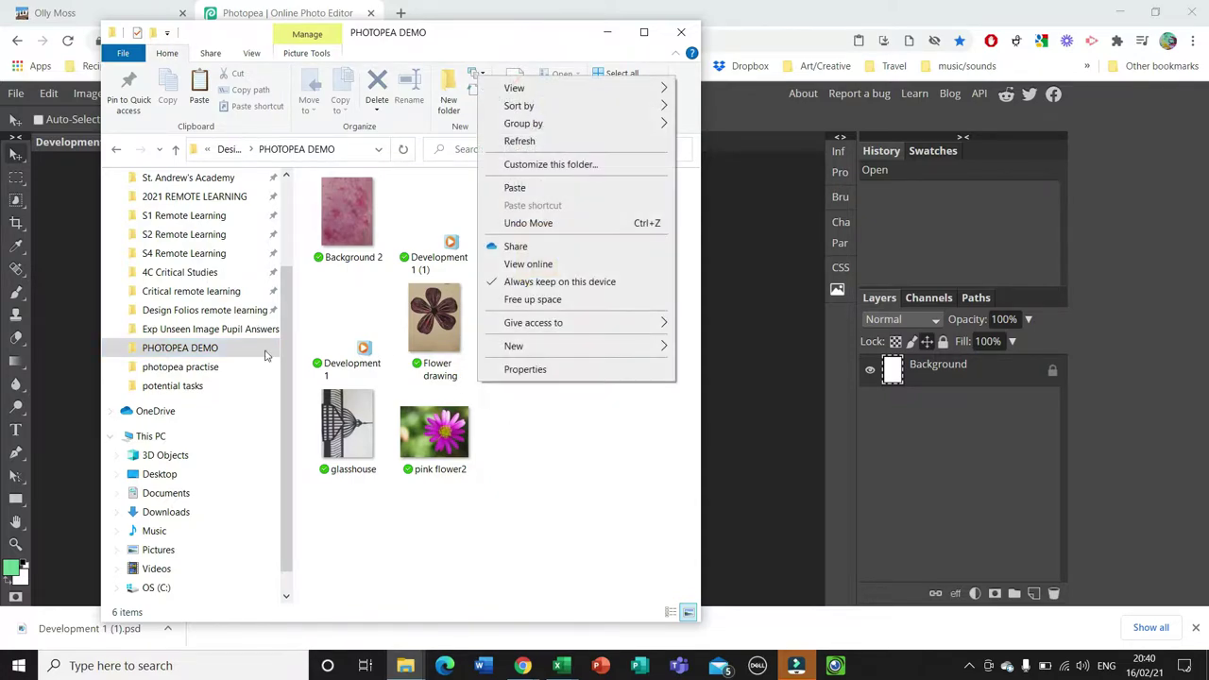
pyautogui.click(527, 189)
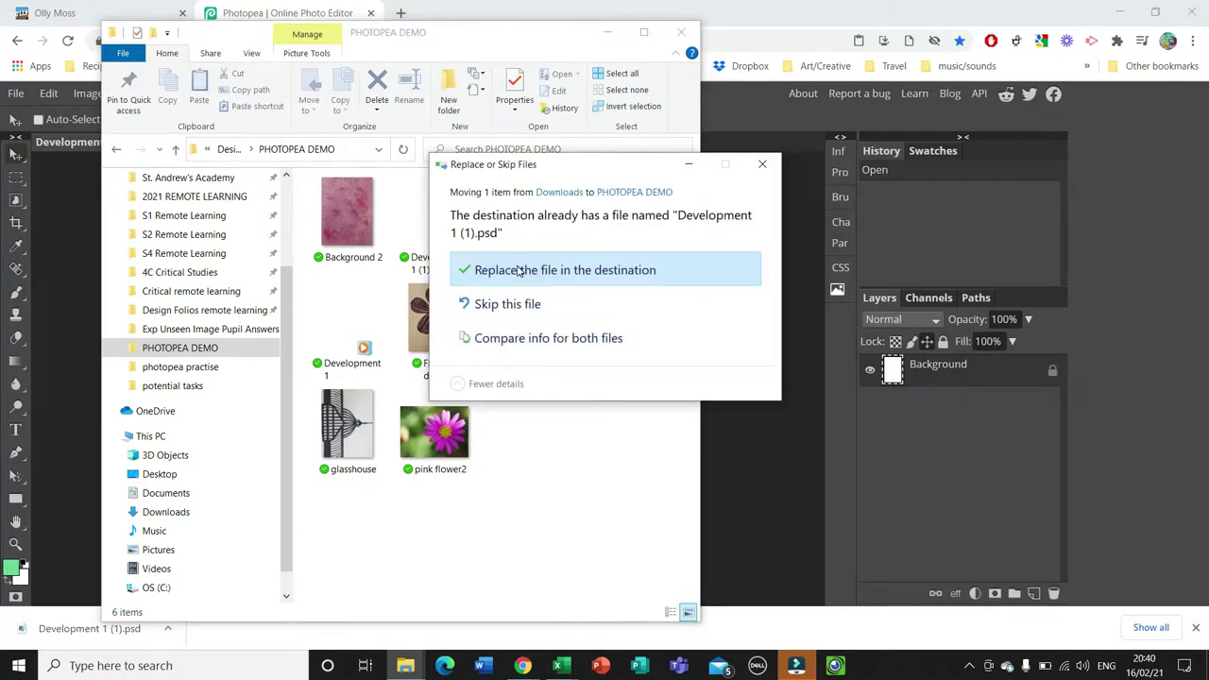
pyautogui.click(516, 271)
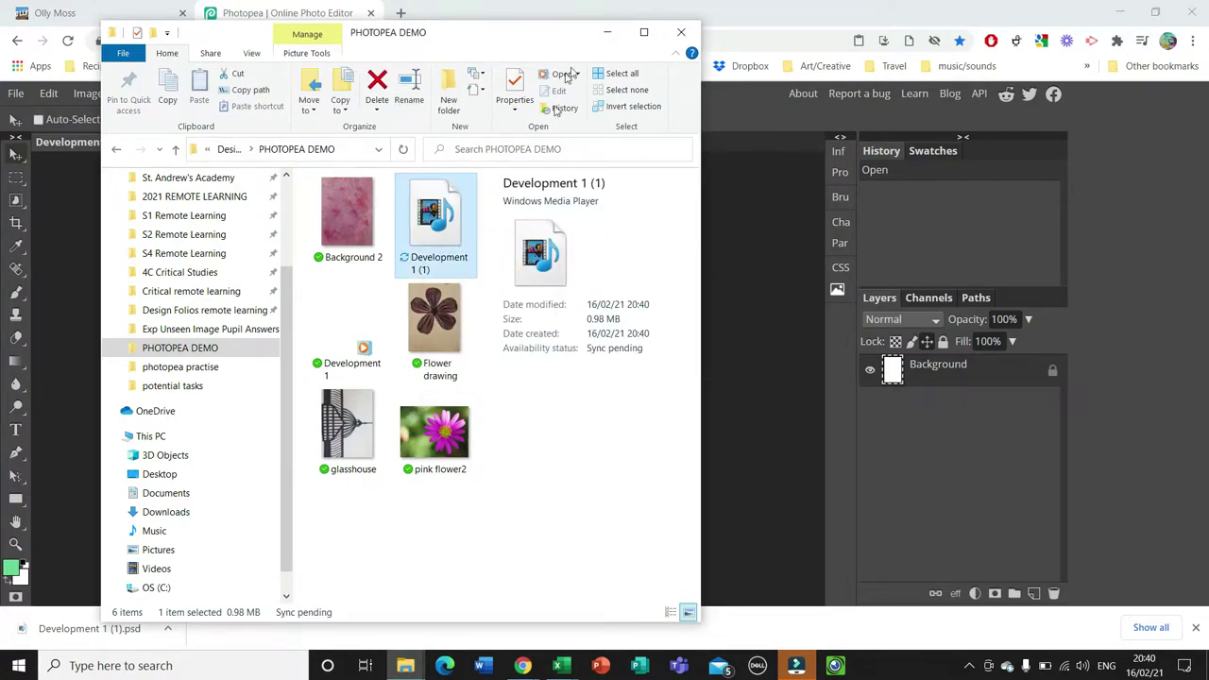
pyautogui.click(680, 32)
pyautogui.click(16, 94)
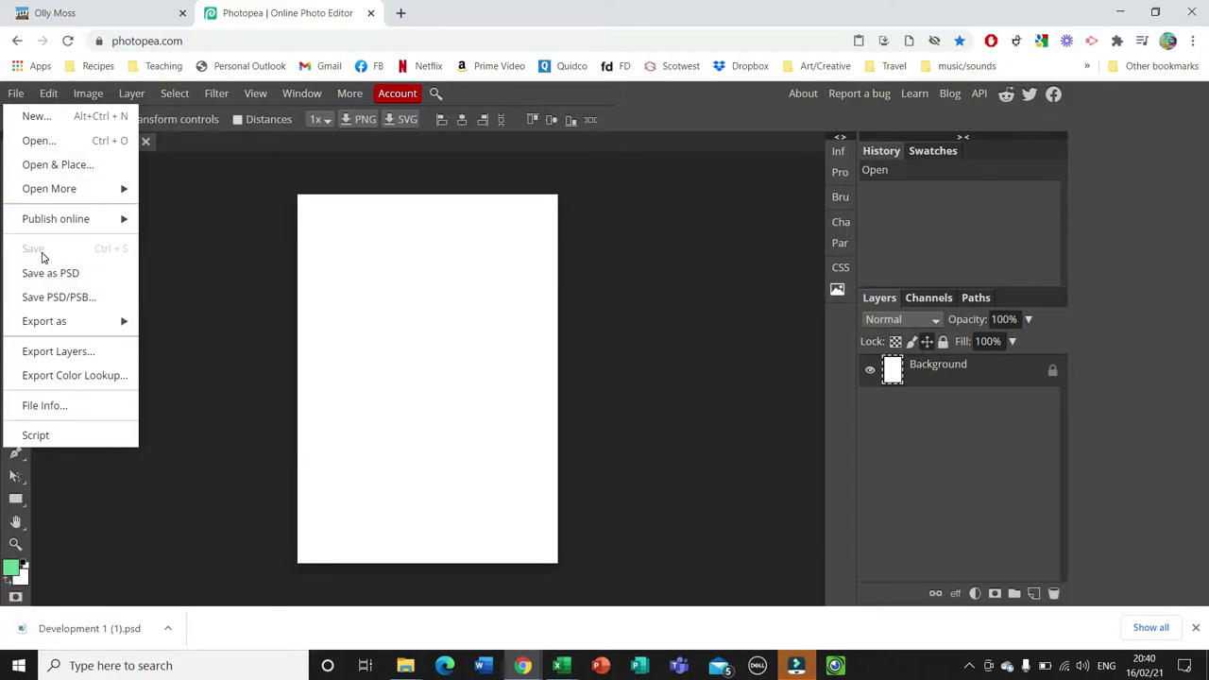
pyautogui.click(161, 168)
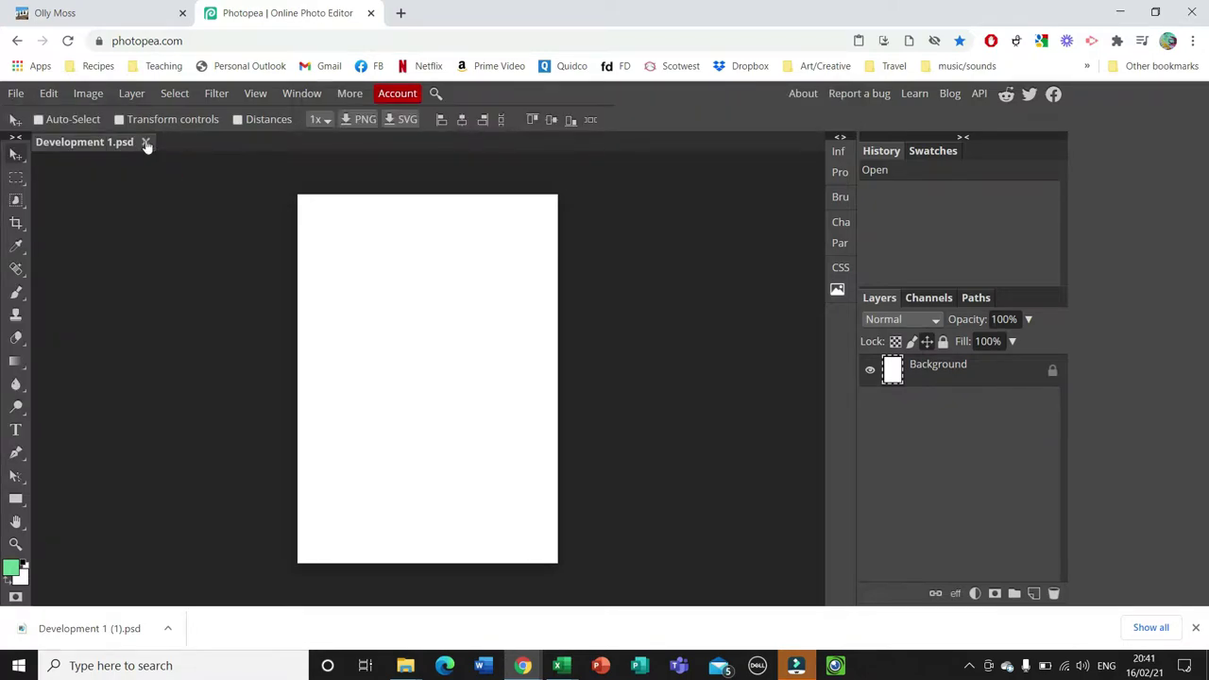
# Close the Development 1 document and open Development 1 (1) from the PHOTOPEA DEMO folder.
pyautogui.click(145, 142)
pyautogui.click(17, 94)
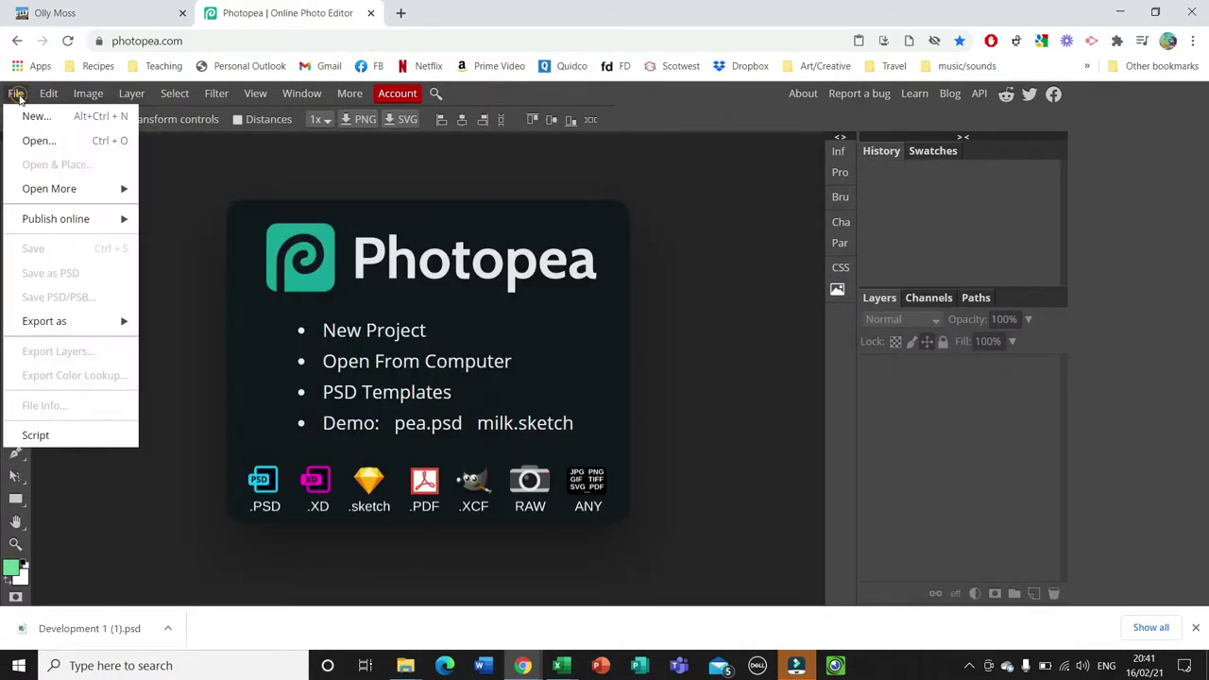
pyautogui.click(39, 141)
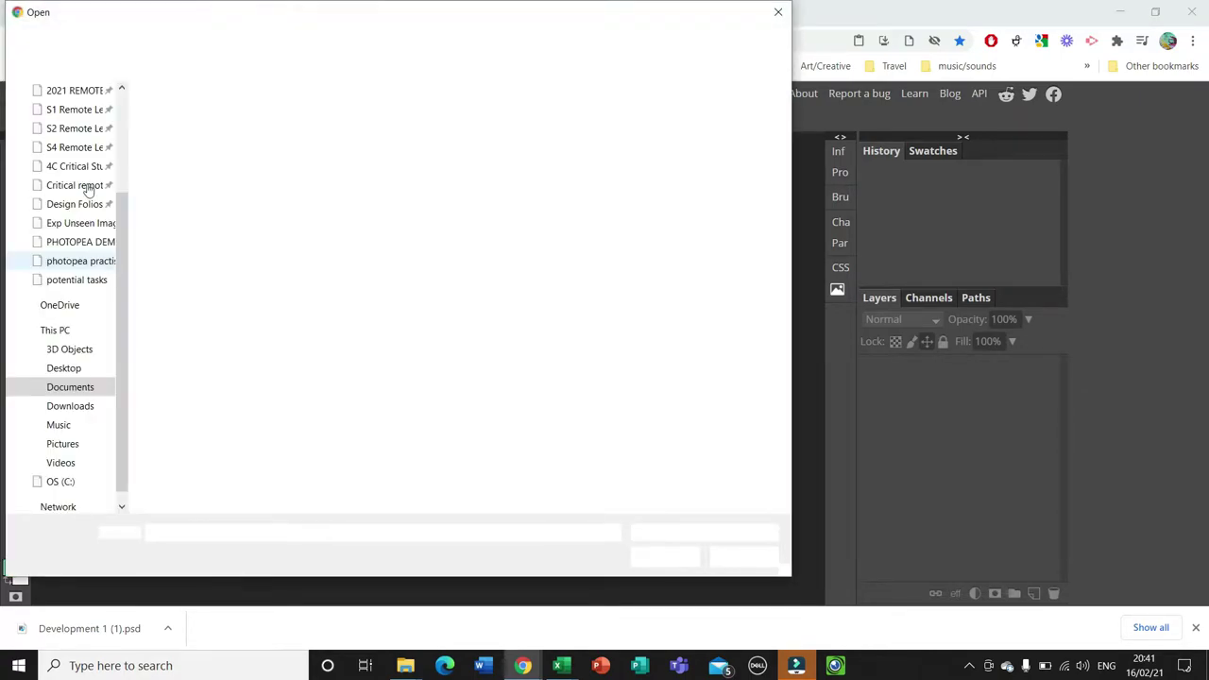
pyautogui.click(83, 240)
pyautogui.doubleClick(275, 135)
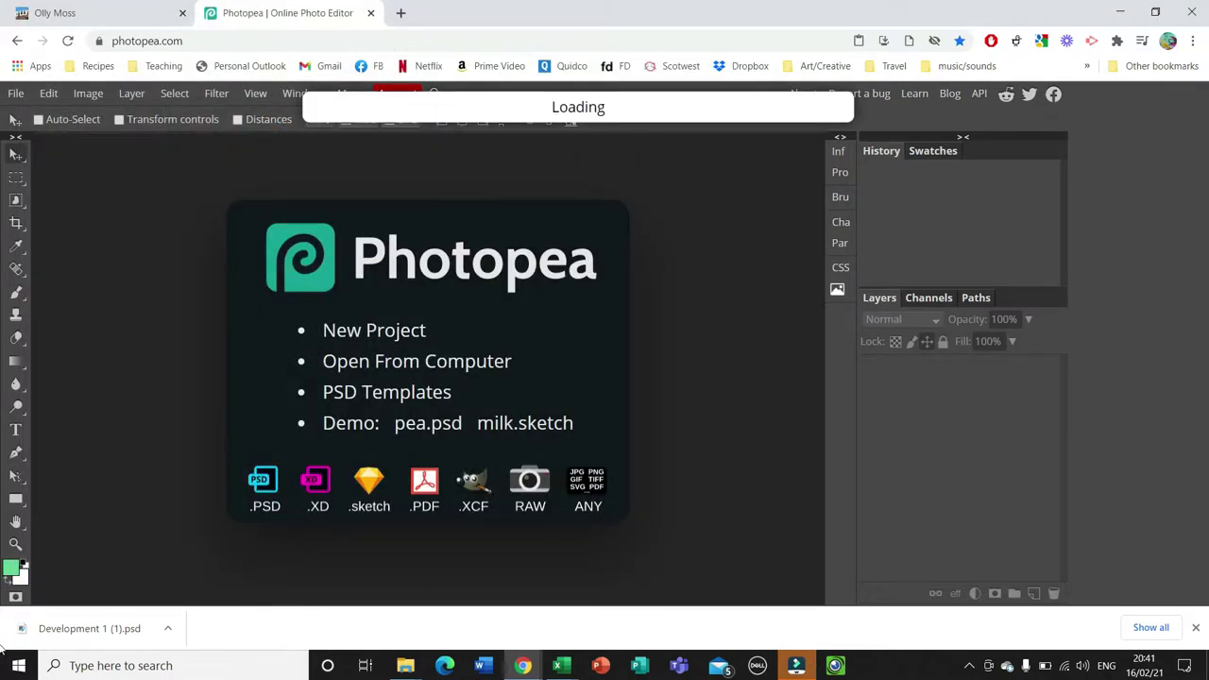
pyautogui.click(1196, 627)
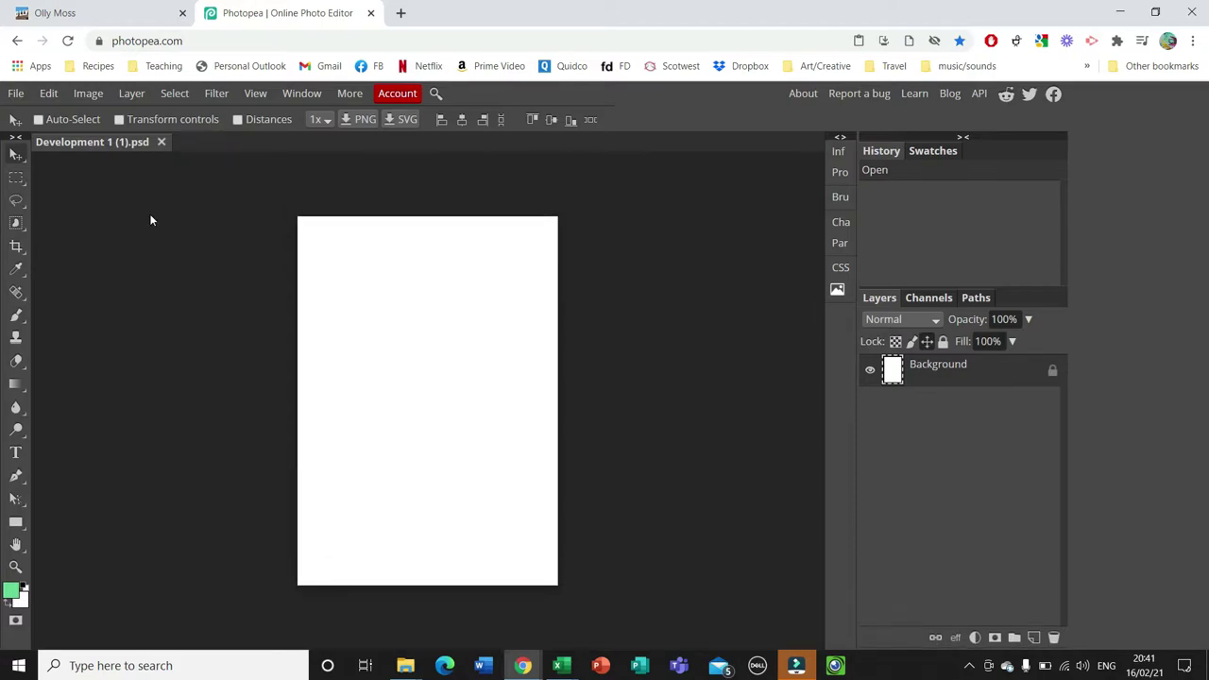
pyautogui.click(15, 92)
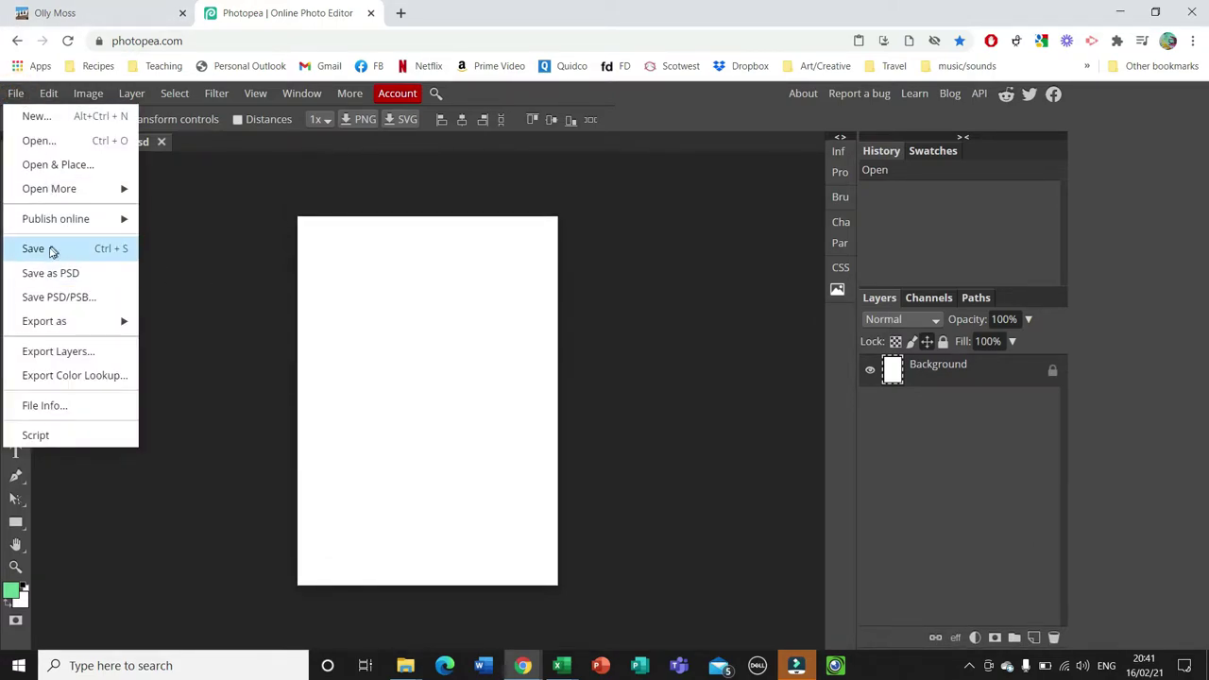
pyautogui.click(235, 175)
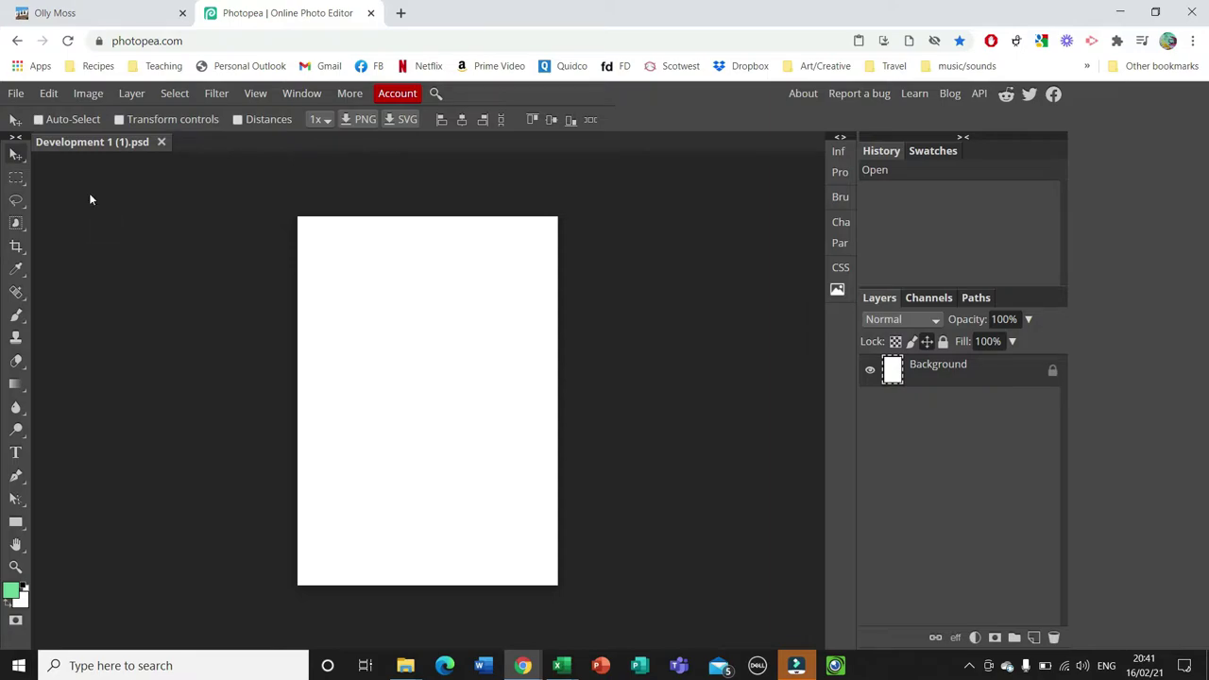
# Open the Background 2, Flower drawing, glasshouse and pink flower2 images together from the PHOTOPEA DEMO folder.
pyautogui.click(16, 96)
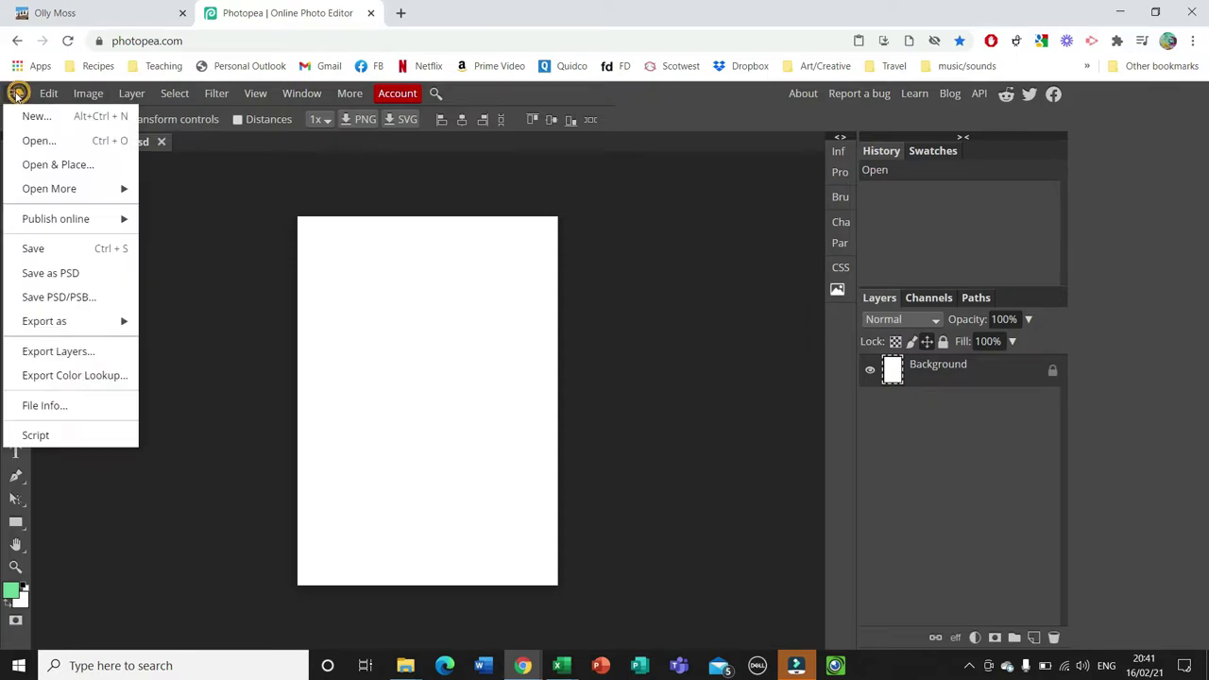
pyautogui.click(62, 140)
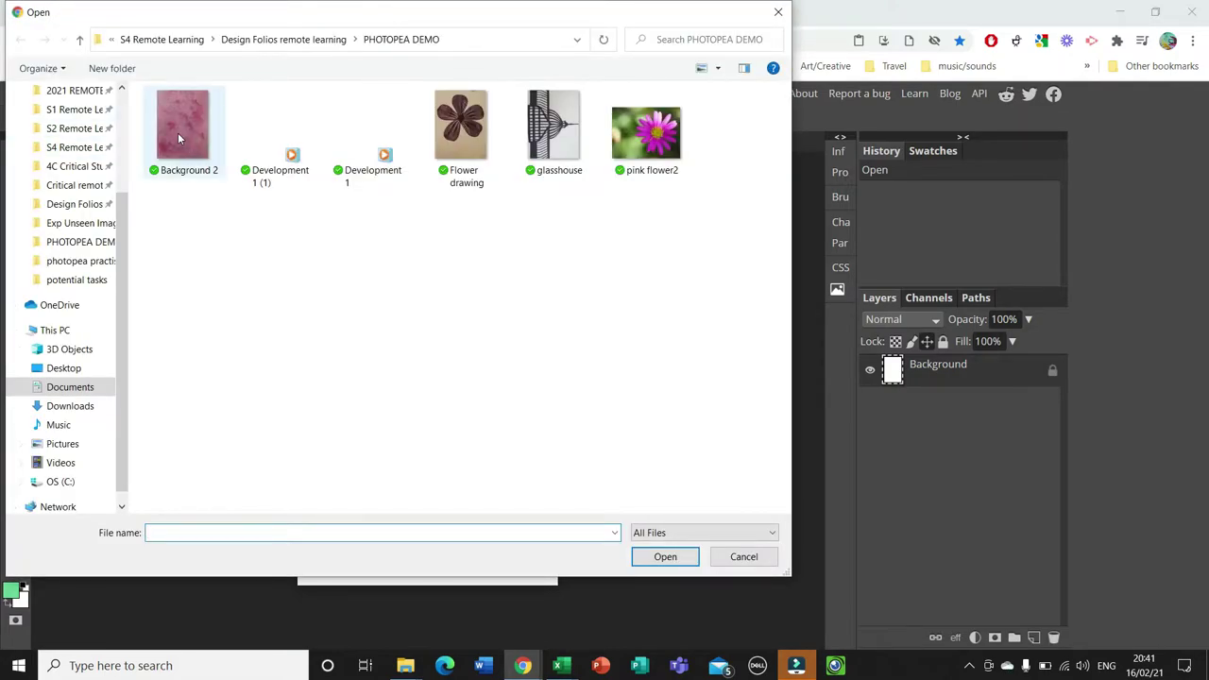
pyautogui.click(180, 137)
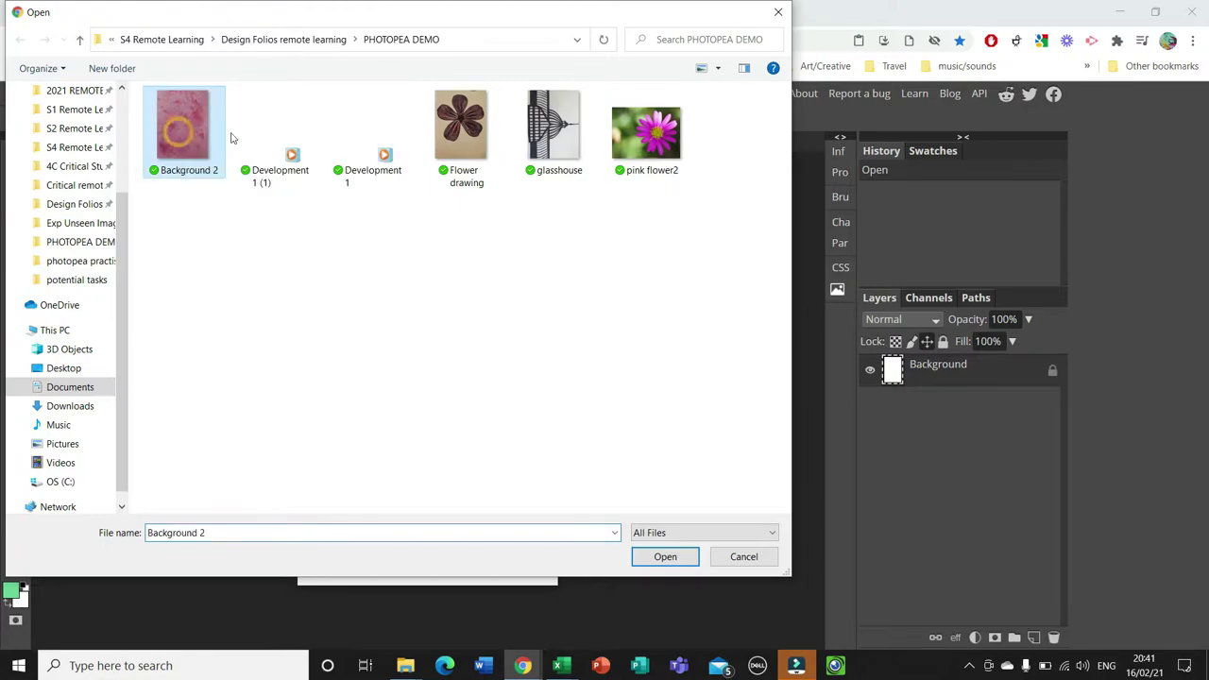
pyautogui.keyDown('ctrl'); pyautogui.click(458, 139); pyautogui.keyUp('ctrl')
pyautogui.keyDown('ctrl'); pyautogui.click(558, 144); pyautogui.keyUp('ctrl')
pyautogui.keyDown('ctrl'); pyautogui.click(646, 132); pyautogui.keyUp('ctrl')
pyautogui.click(665, 557)
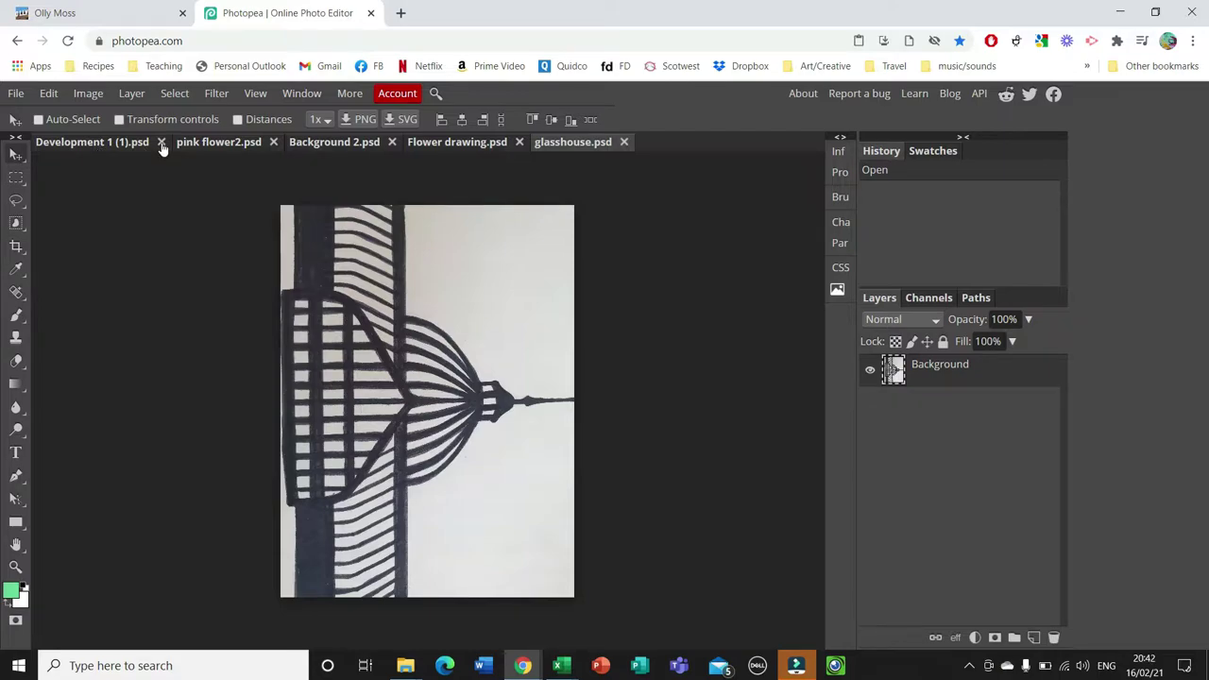
# Select the pink flower in the pink flower2 document by framing it with the Object Selection tool.
pyautogui.click(225, 143)
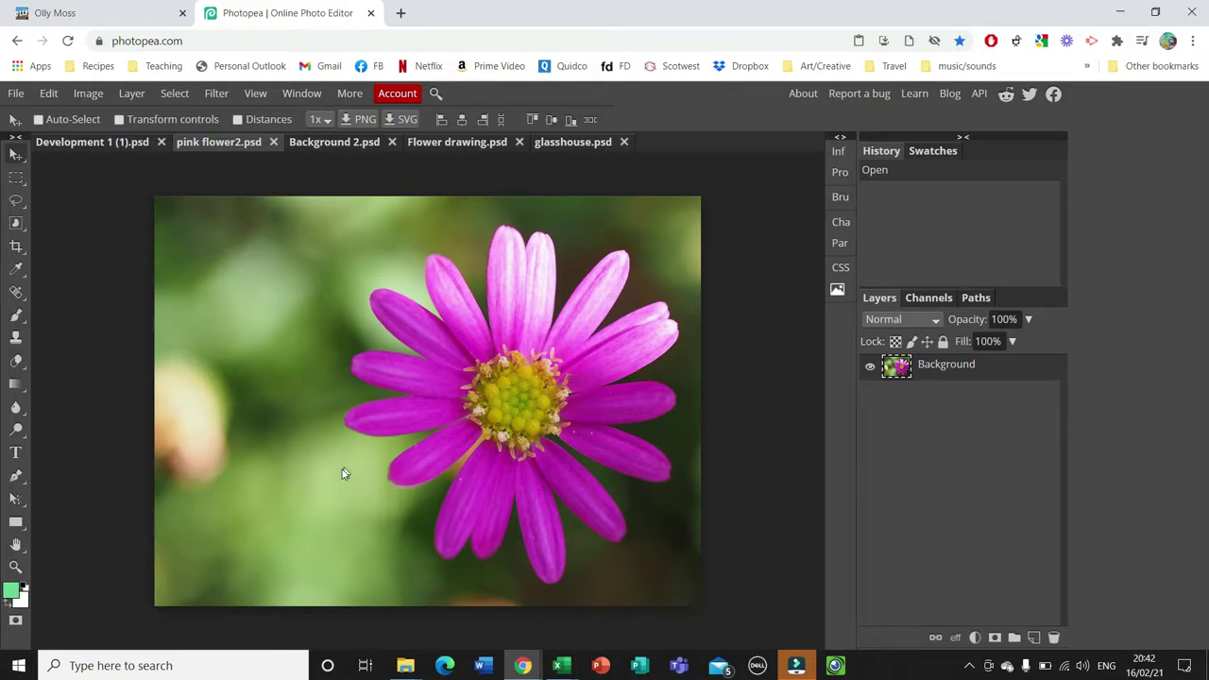
pyautogui.click(21, 229)
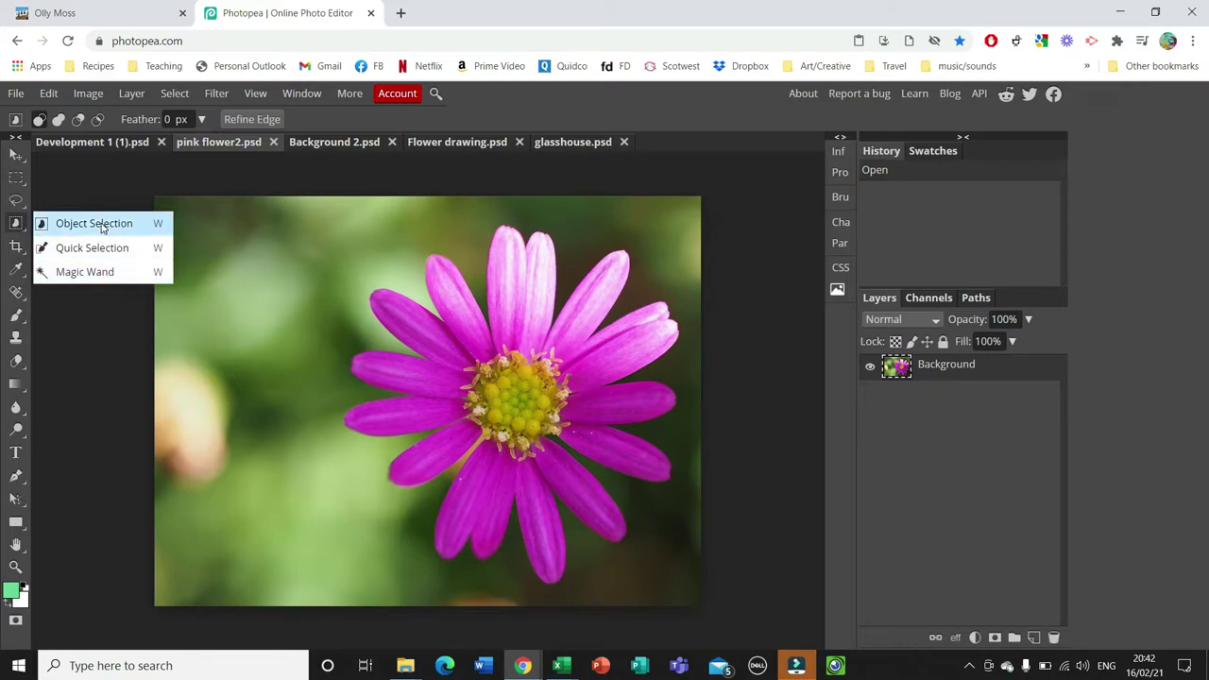
pyautogui.click(95, 223)
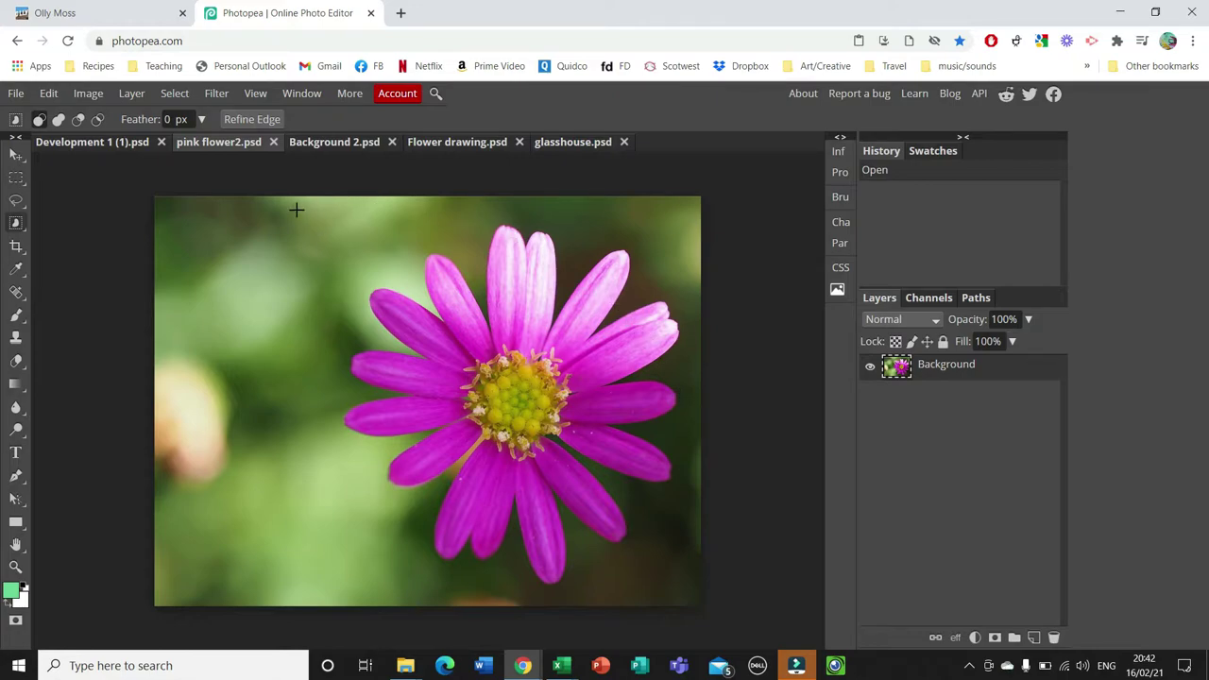
pyautogui.moveTo(296, 209); pyautogui.dragTo(701, 599)
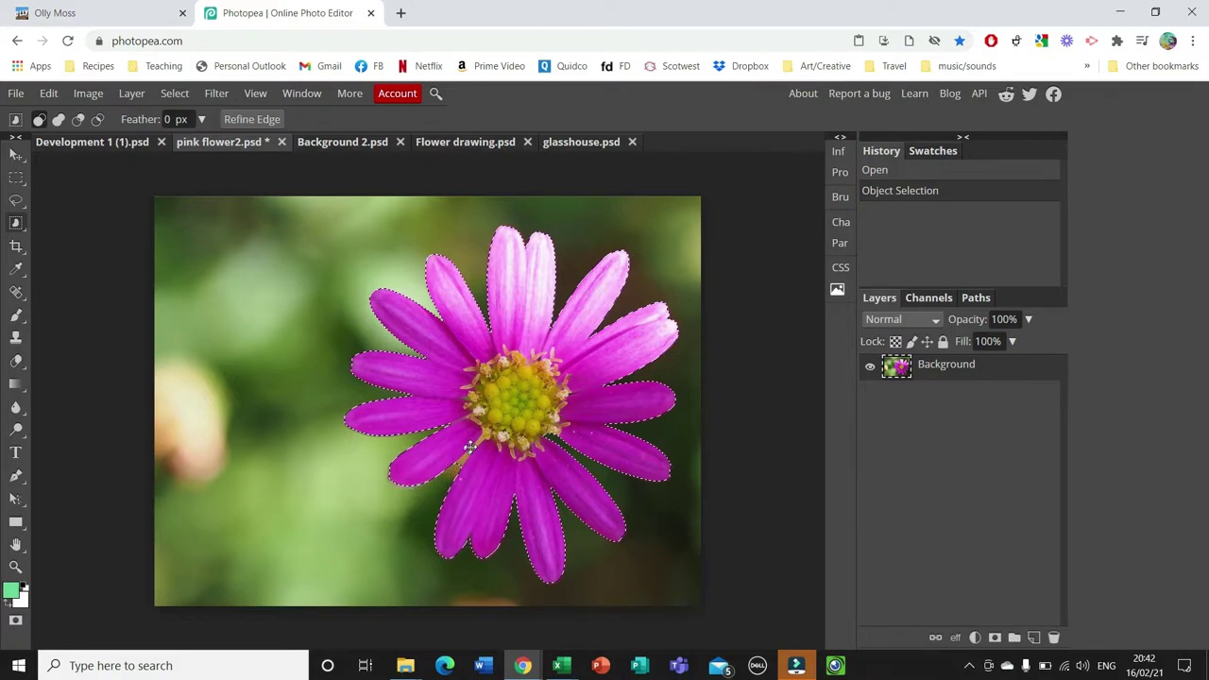
# Open Refine Edge for the flower selection and paint the brown gap between the two lower-left petals as background with an 11 px brush.
pyautogui.click(247, 120)
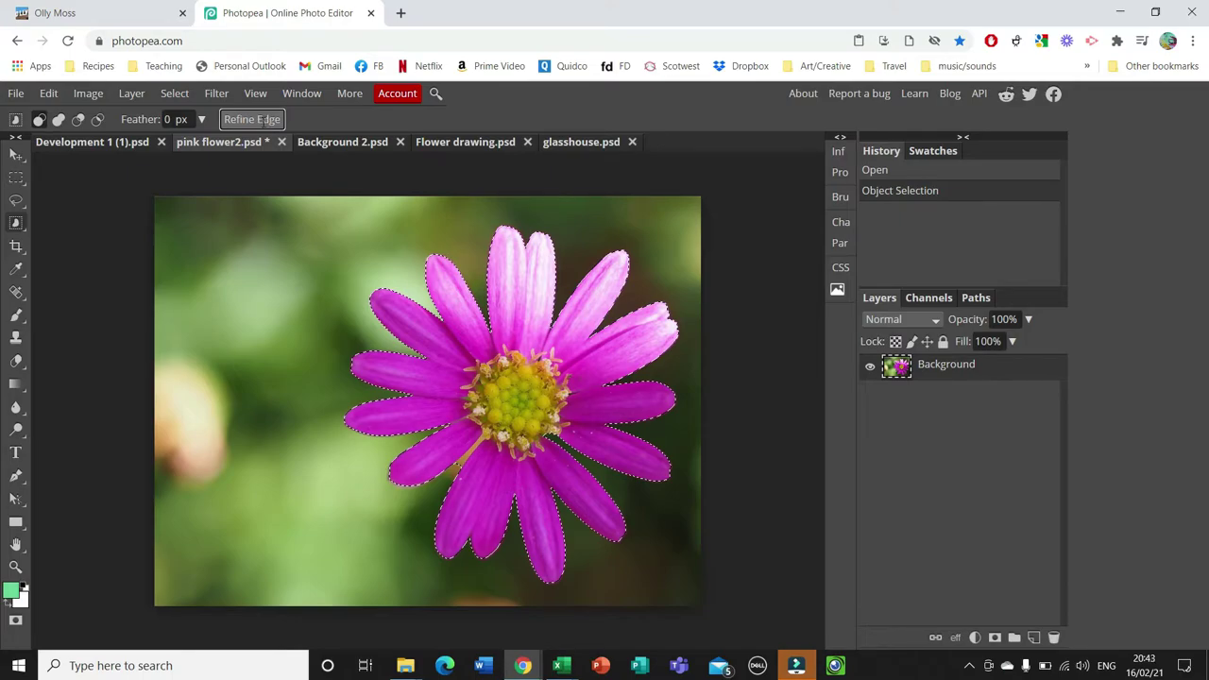
pyautogui.click(265, 120)
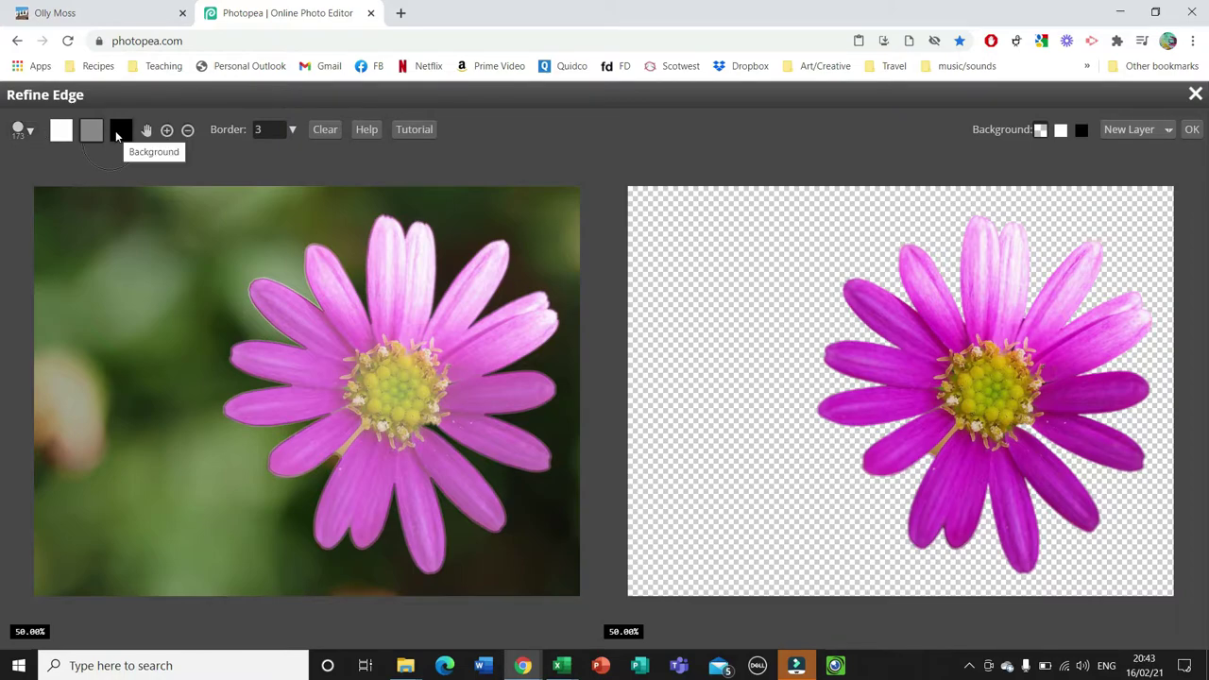
pyautogui.click(119, 131)
pyautogui.click(89, 134)
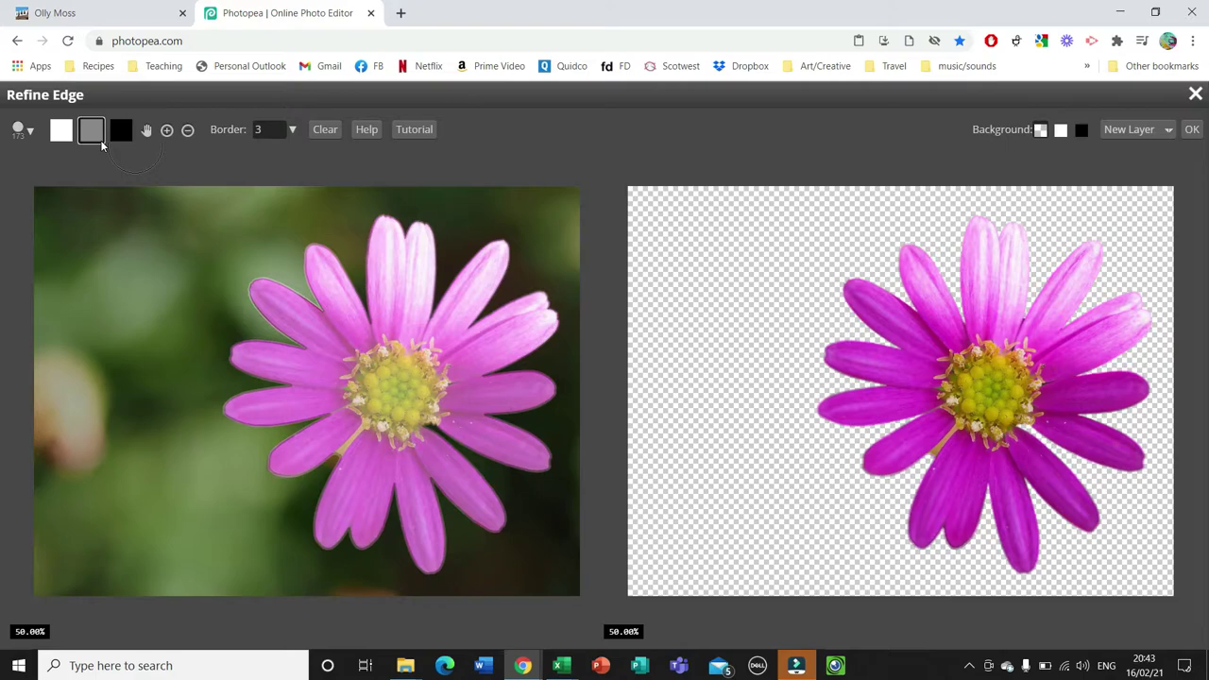
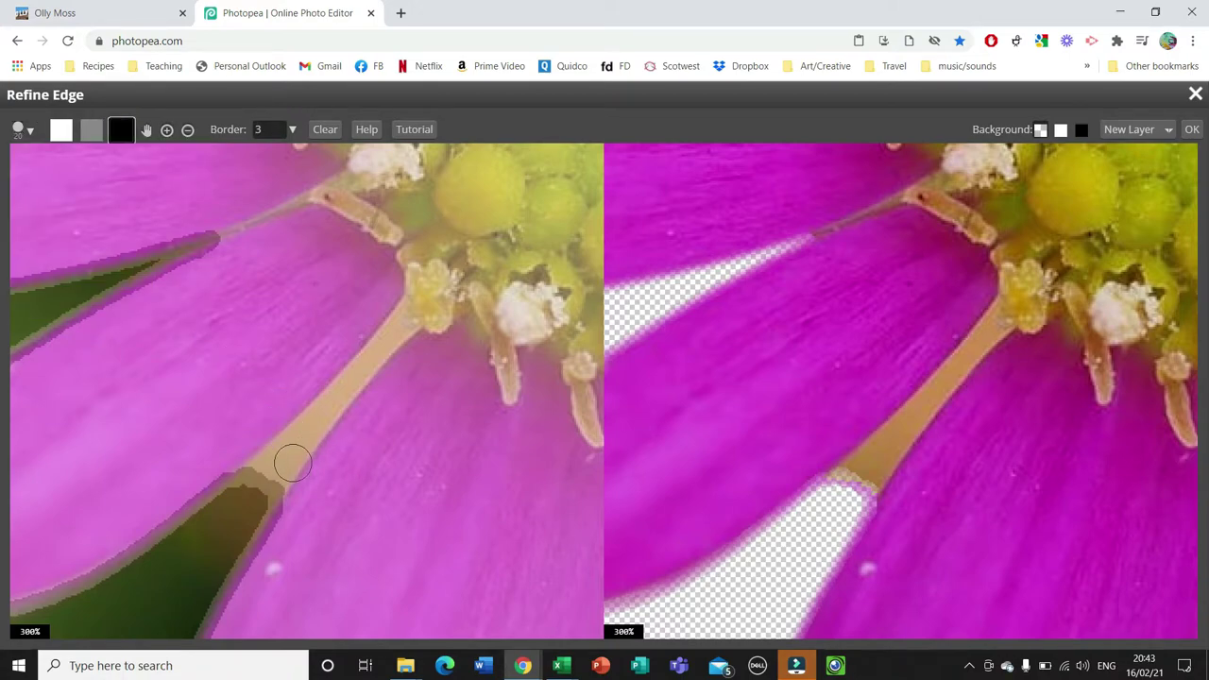
pyautogui.click(35, 129)
pyautogui.click(55, 173)
pyautogui.moveTo(273, 462)
pyautogui.mouseDown()
pyautogui.moveTo(256, 501)
pyautogui.moveTo(255, 484)
pyautogui.moveTo(252, 495)
pyautogui.moveTo(392, 335)
pyautogui.mouseUp()
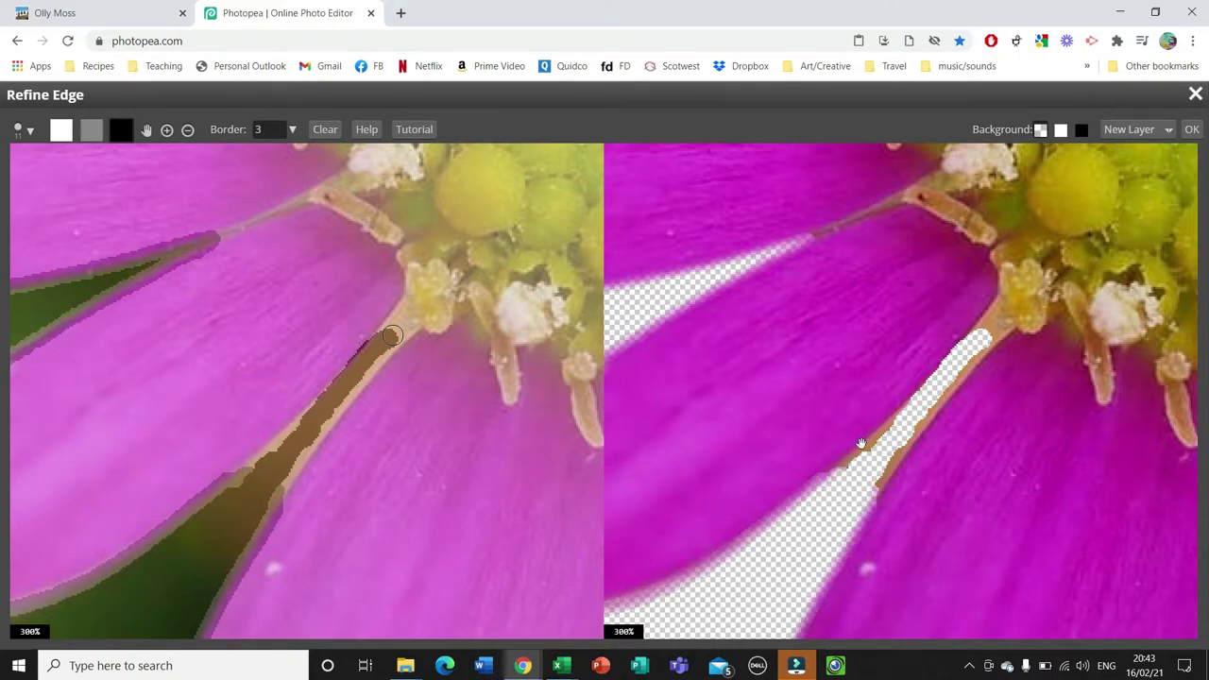
# Paint along both petal edges of the brown gap with the grey edge brush to refine their outlines.
pyautogui.click(91, 134)
pyautogui.moveTo(381, 335)
pyautogui.mouseDown()
pyautogui.moveTo(316, 413)
pyautogui.moveTo(303, 407)
pyautogui.moveTo(226, 479)
pyautogui.mouseUp()
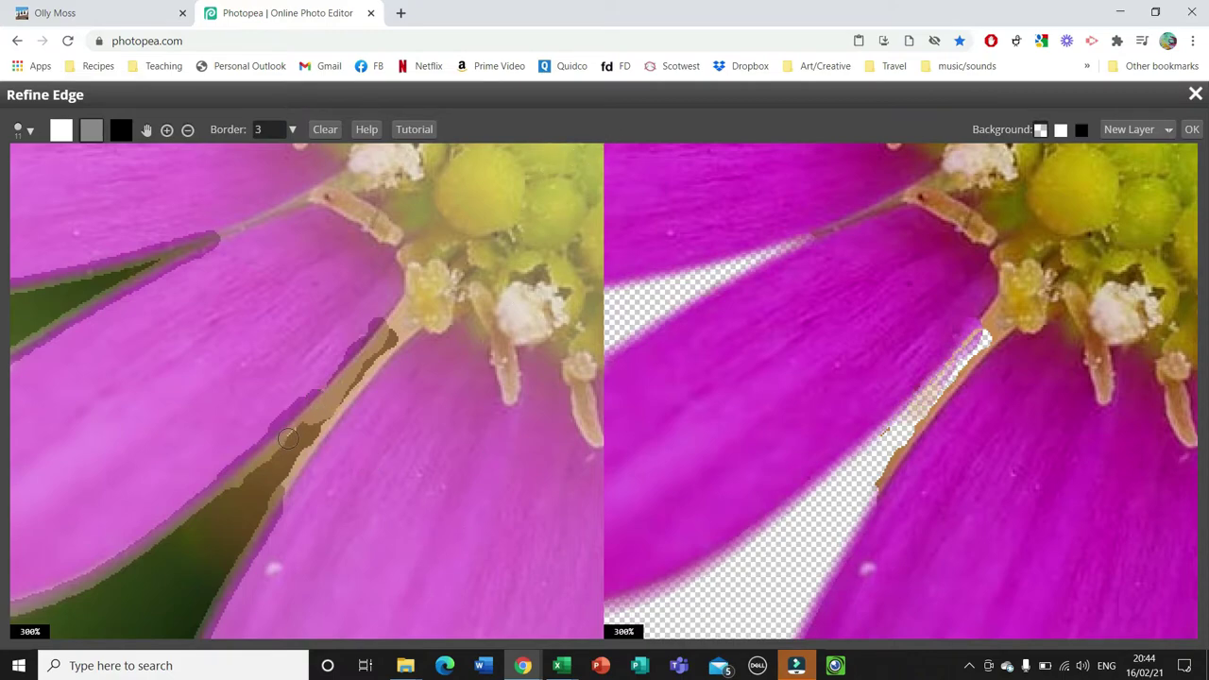
pyautogui.moveTo(395, 342); pyautogui.dragTo(279, 495)
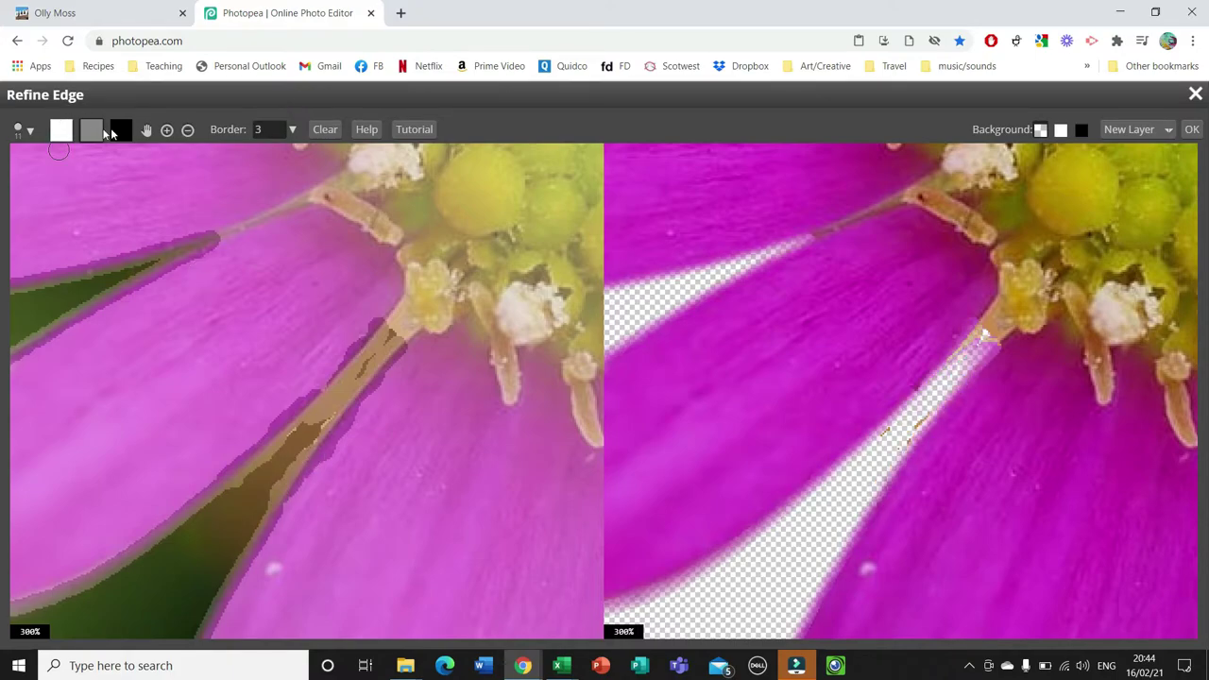
# Reduce the refining brush to 9 px, dab background at the gap's lower end, and restore the petal edge there as foreground.
pyautogui.click(24, 129)
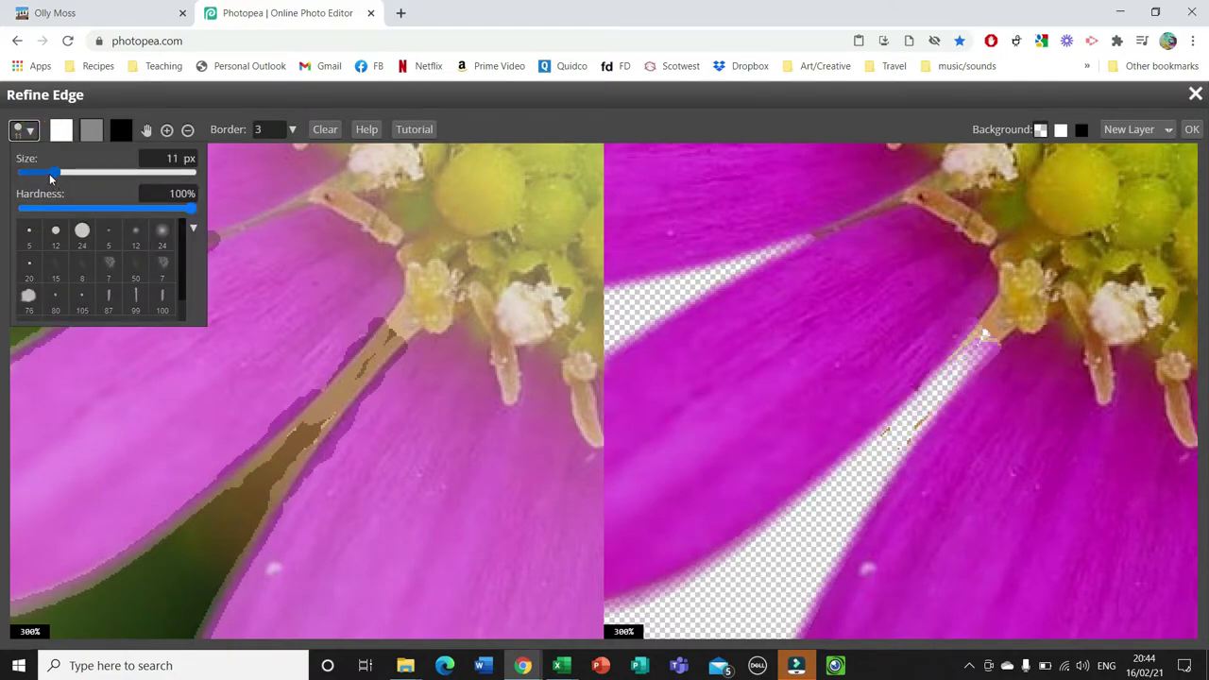
pyautogui.click(55, 174)
pyautogui.moveTo(55, 174); pyautogui.dragTo(49, 174)
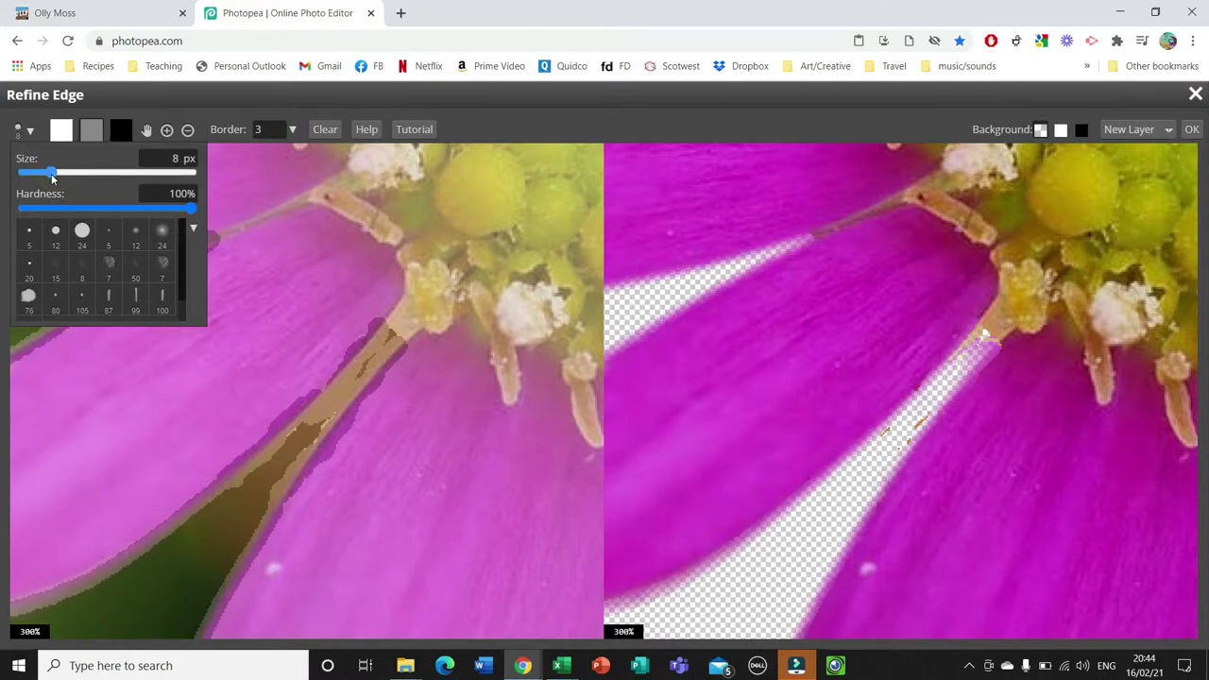
pyautogui.click(121, 130)
pyautogui.click(270, 469)
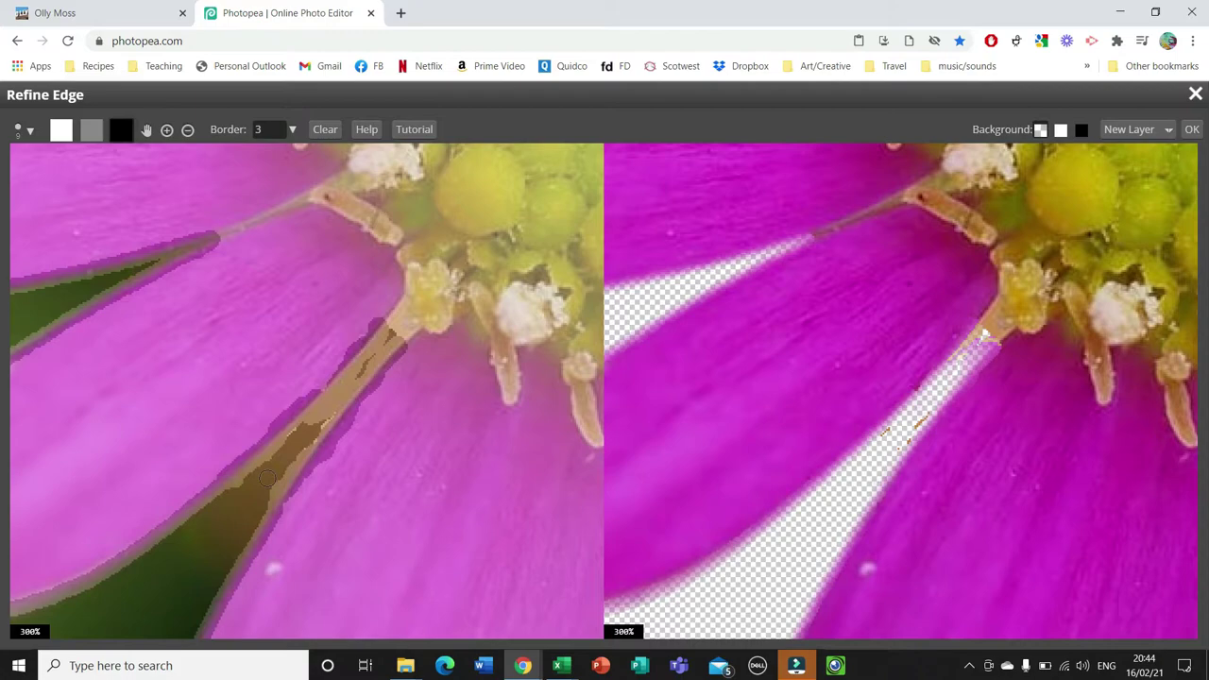
pyautogui.click(285, 492)
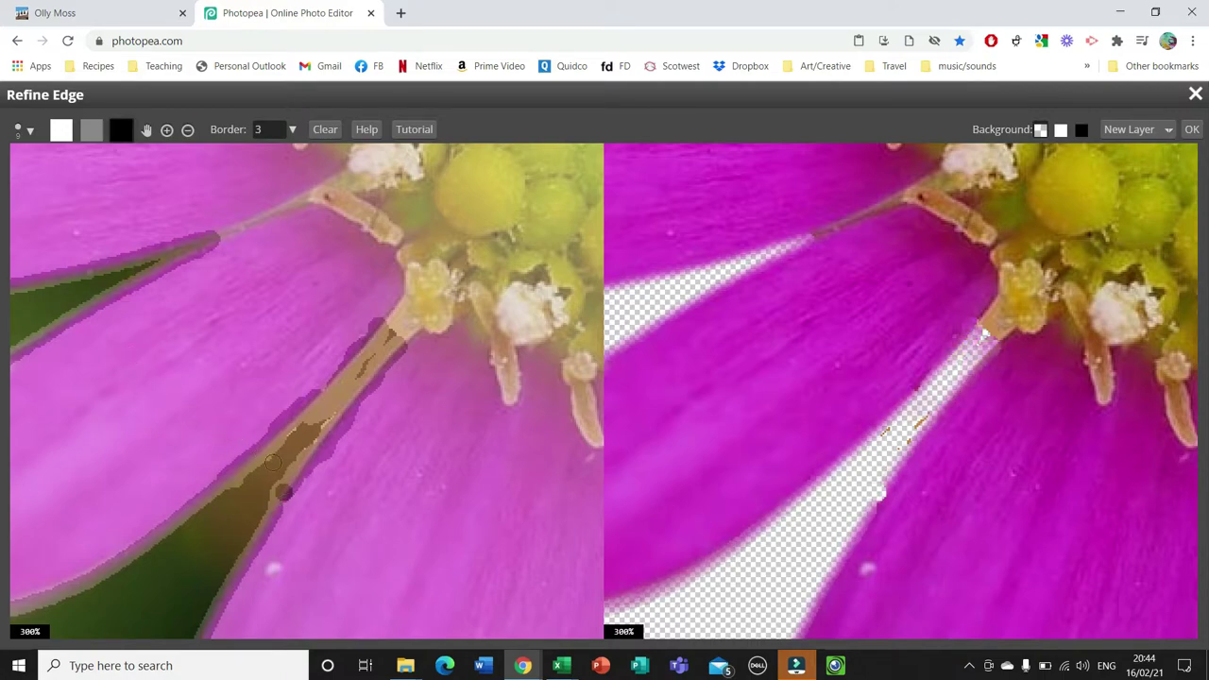
pyautogui.click(61, 129)
pyautogui.click(287, 495)
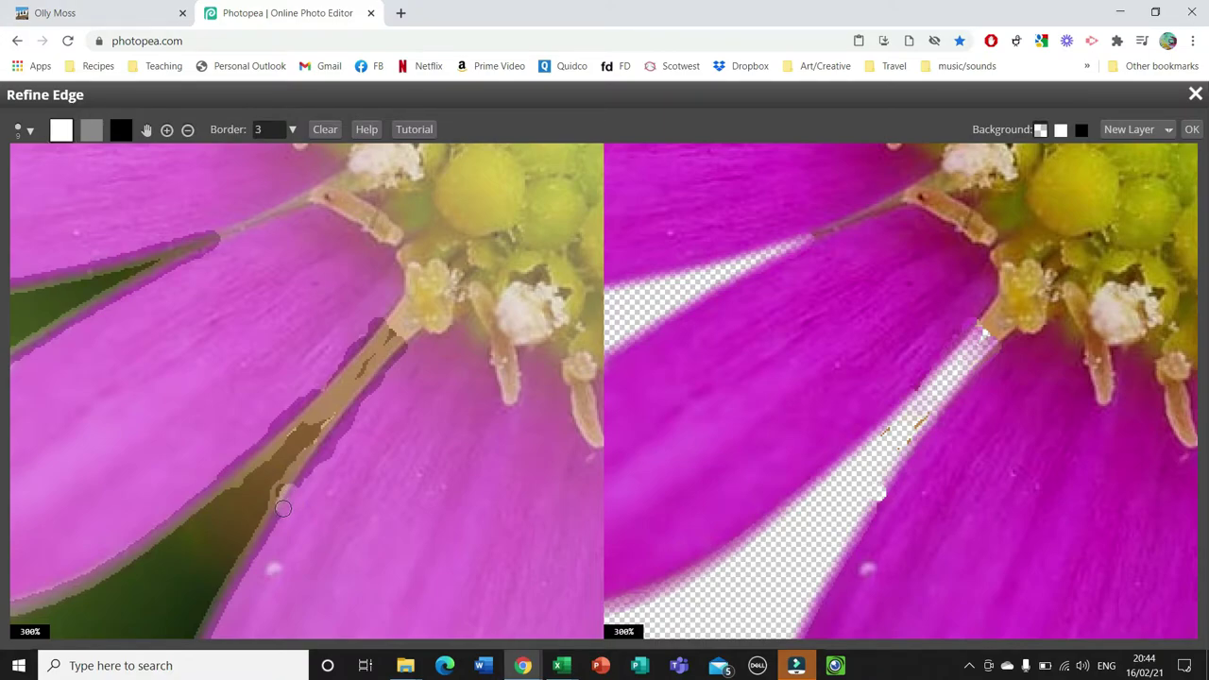
# Paint the leftover brown specks in the gap as background and brush the lower petal edge with the grey edge brush.
pyautogui.click(116, 131)
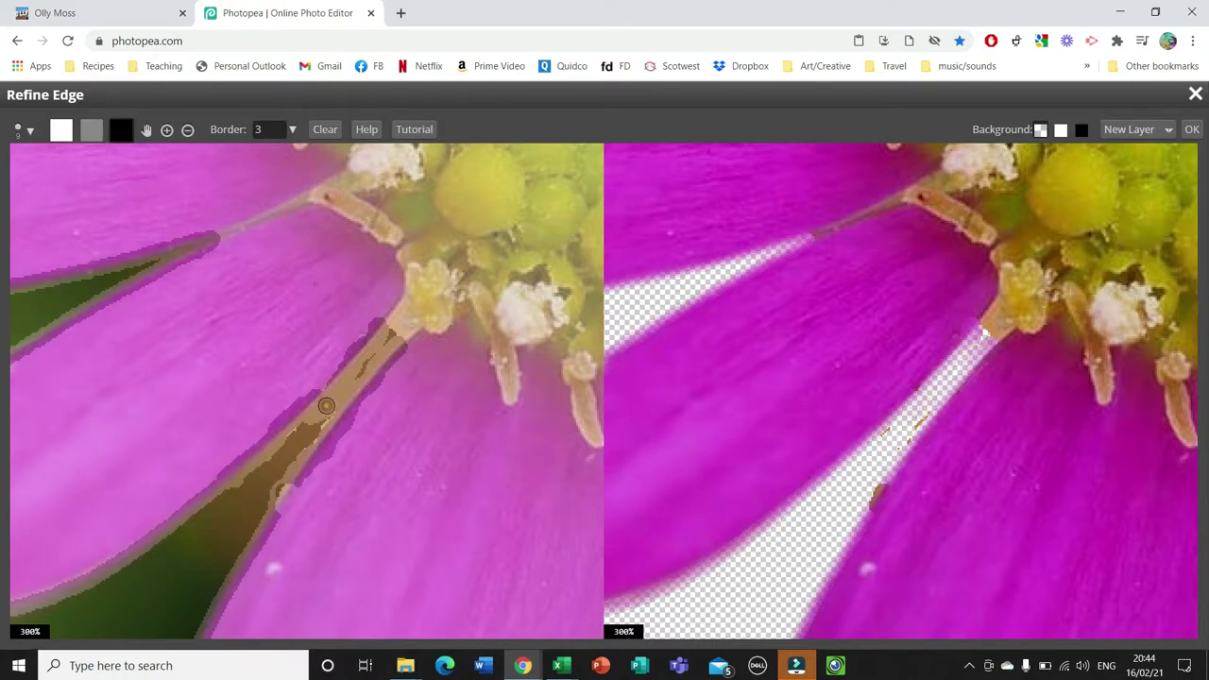
pyautogui.moveTo(329, 408); pyautogui.dragTo(353, 378)
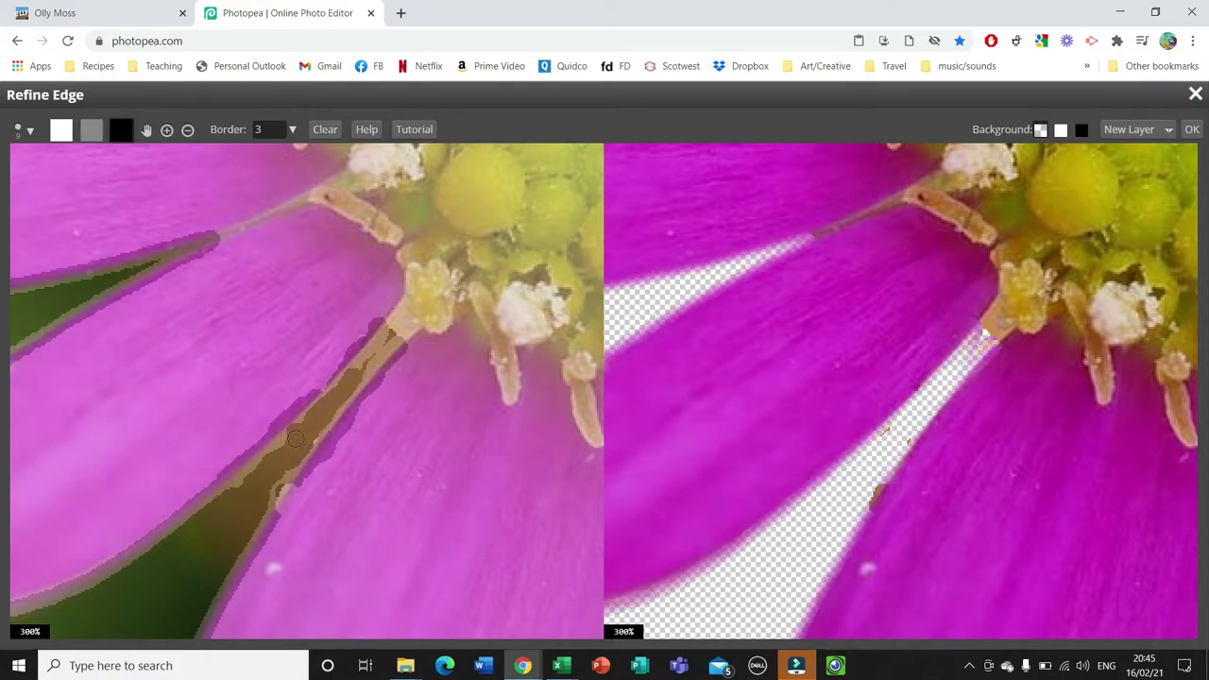
pyautogui.moveTo(296, 438); pyautogui.dragTo(366, 422)
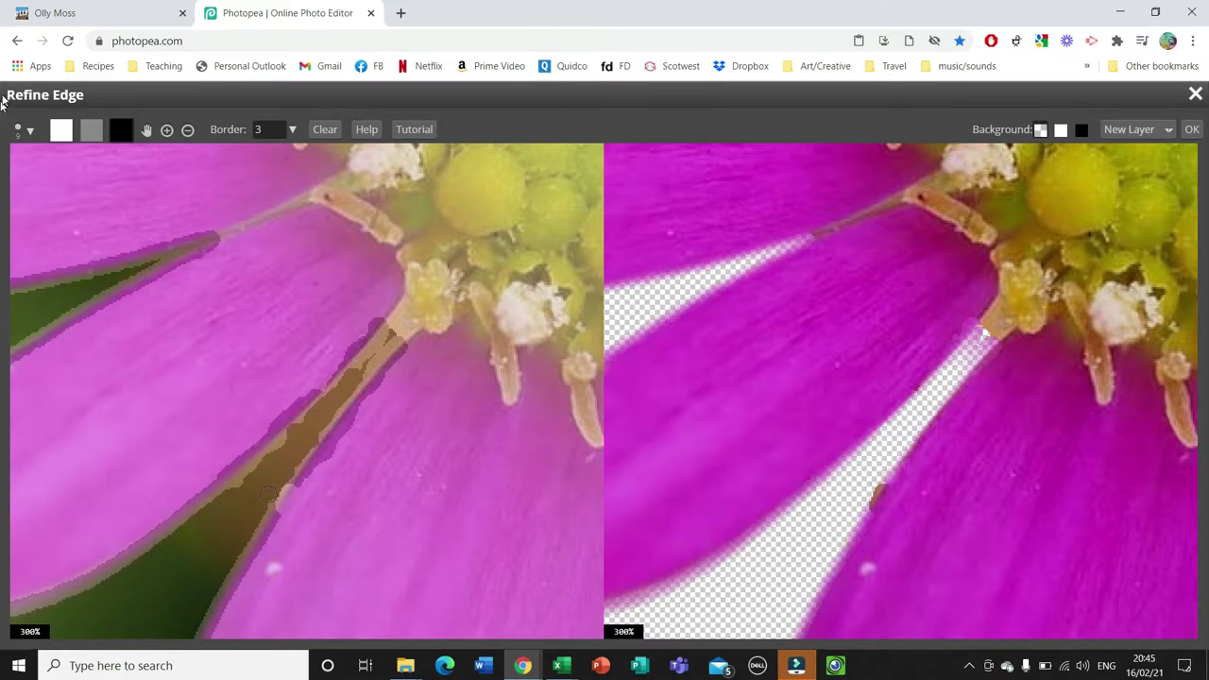
pyautogui.click(92, 134)
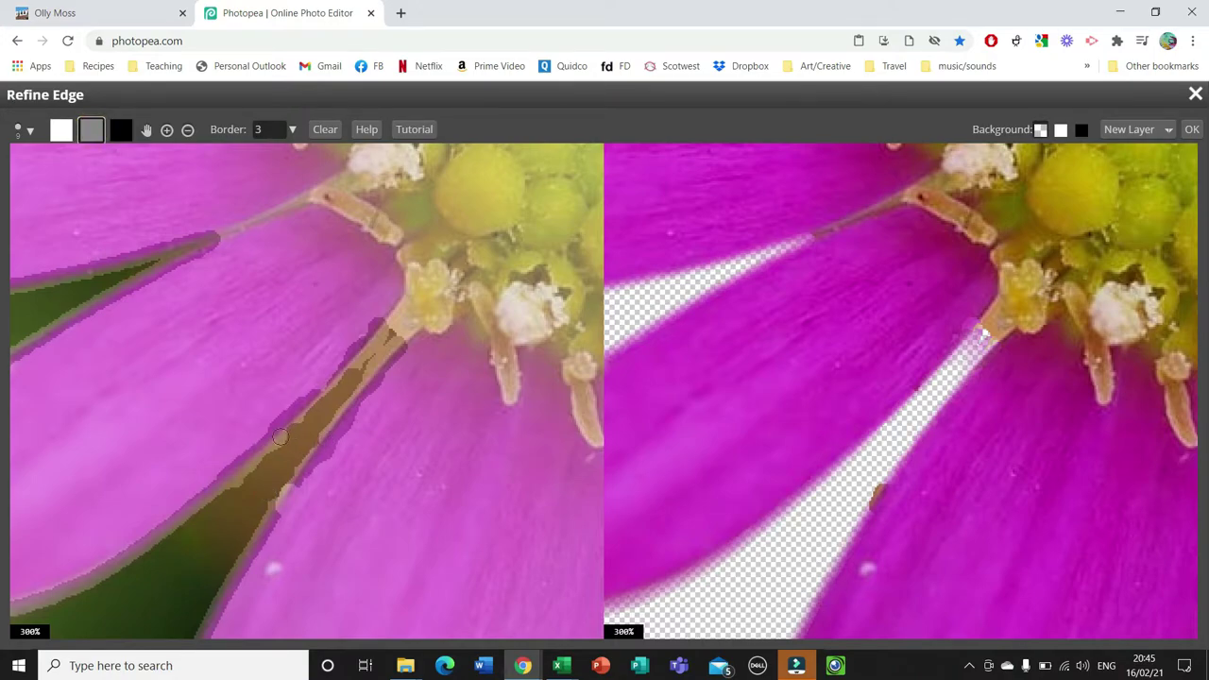
pyautogui.moveTo(300, 449); pyautogui.dragTo(275, 508)
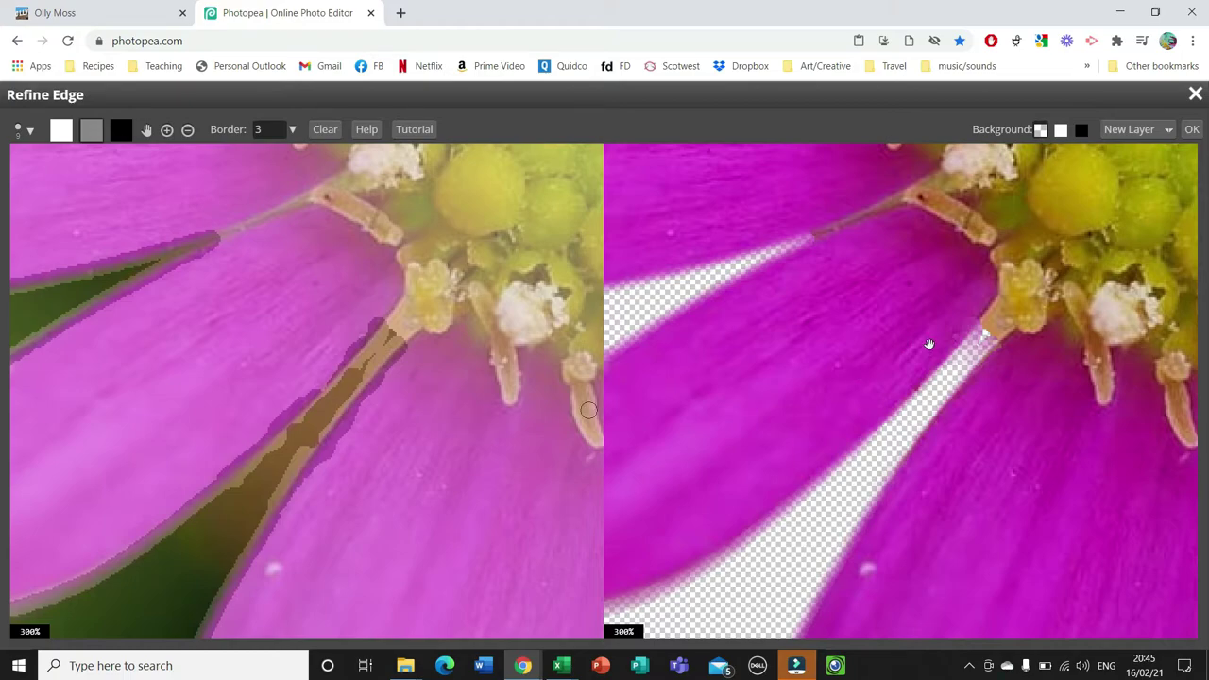
# Examine the whole flower cutout in the Refine Edge preview at several zoom levels.
pyautogui.click(188, 130)
pyautogui.click(369, 426)
pyautogui.click(369, 426)
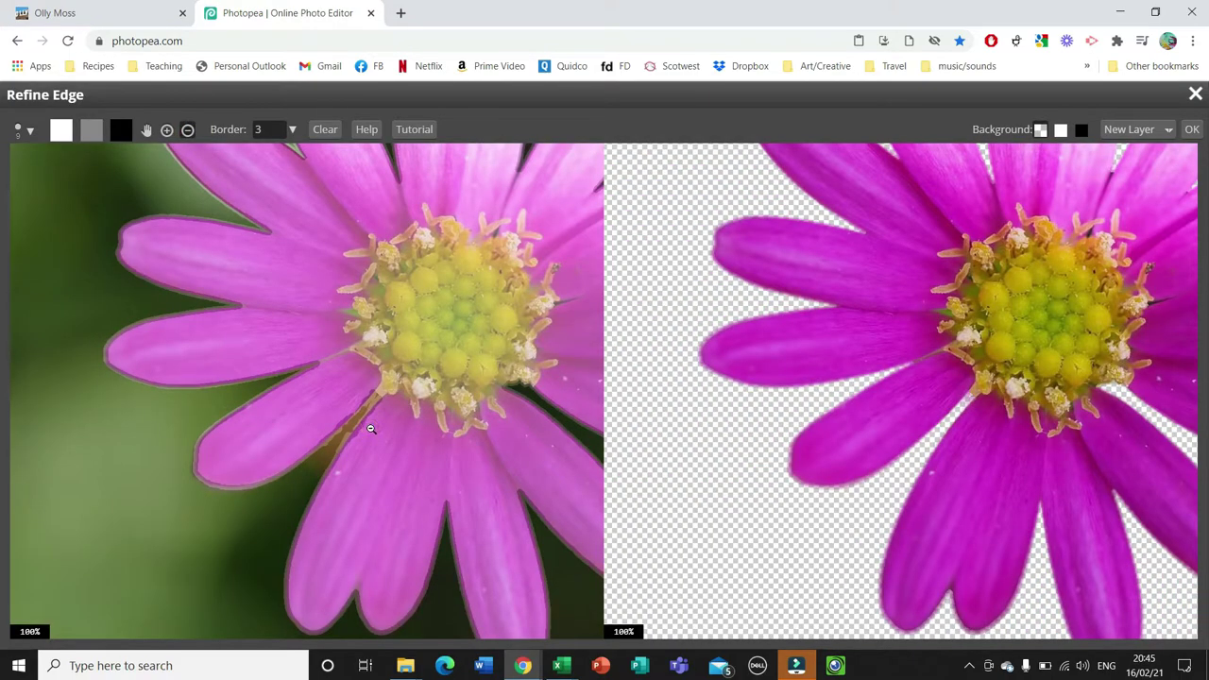
pyautogui.click(370, 426)
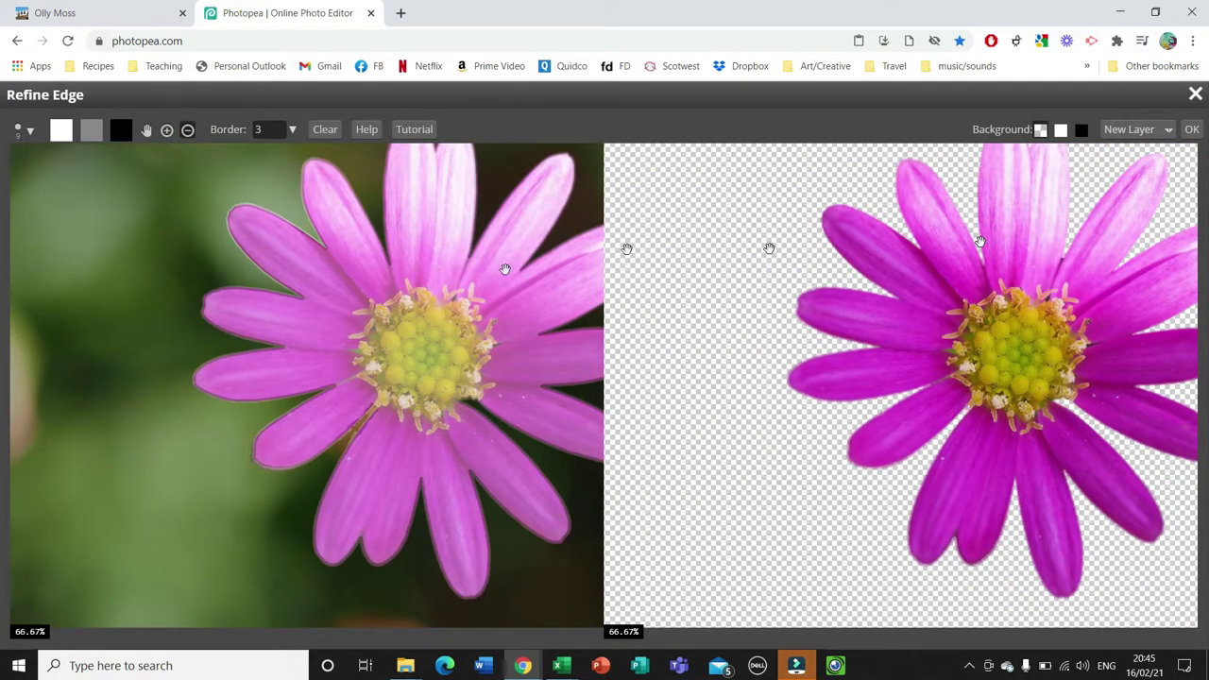
pyautogui.click(395, 338)
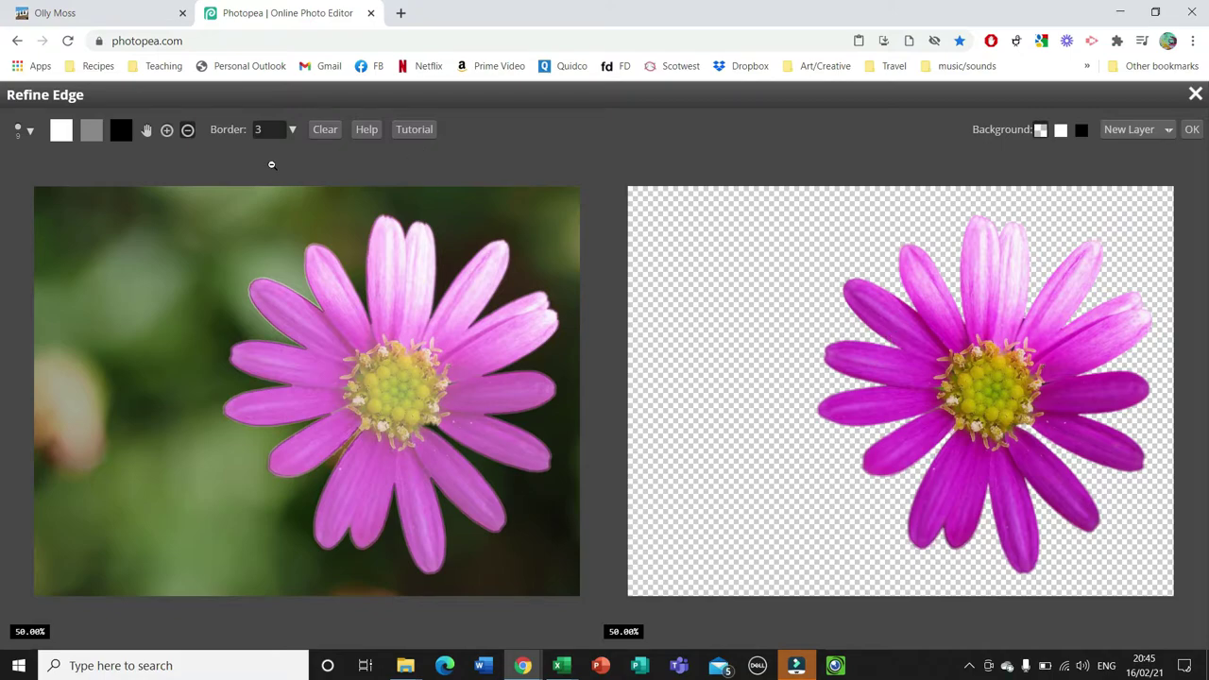
pyautogui.click(300, 315)
pyautogui.click(146, 129)
pyautogui.click(294, 434)
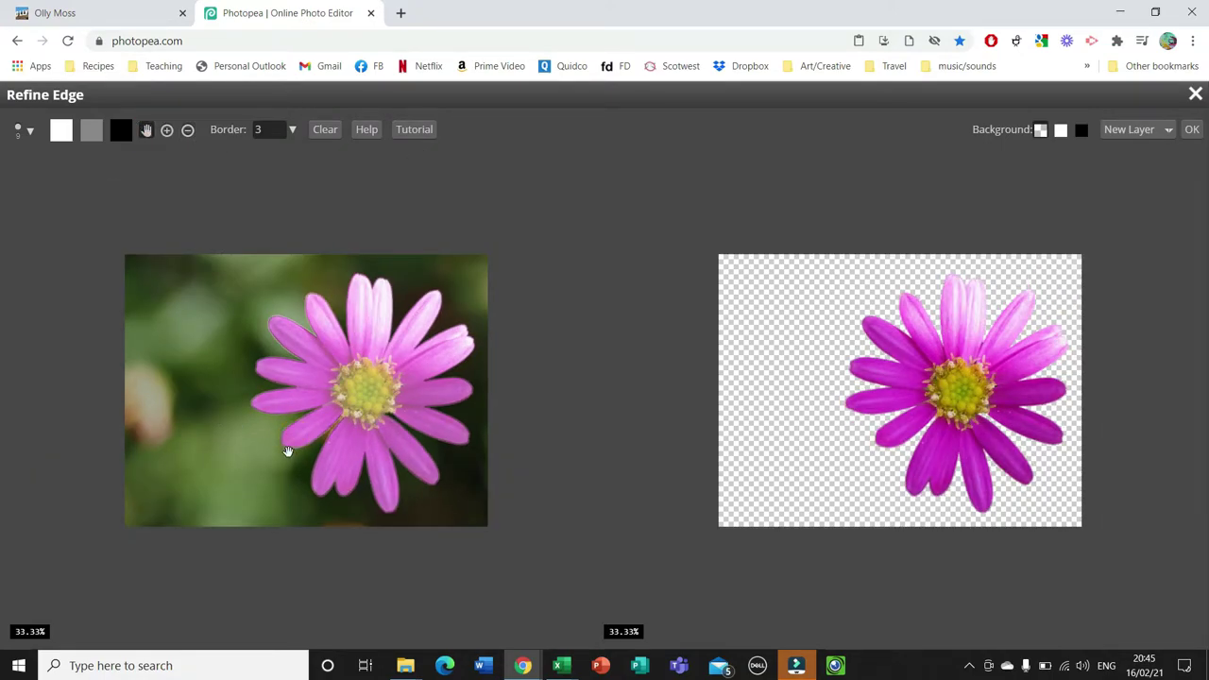
pyautogui.click(166, 129)
pyautogui.click(312, 390)
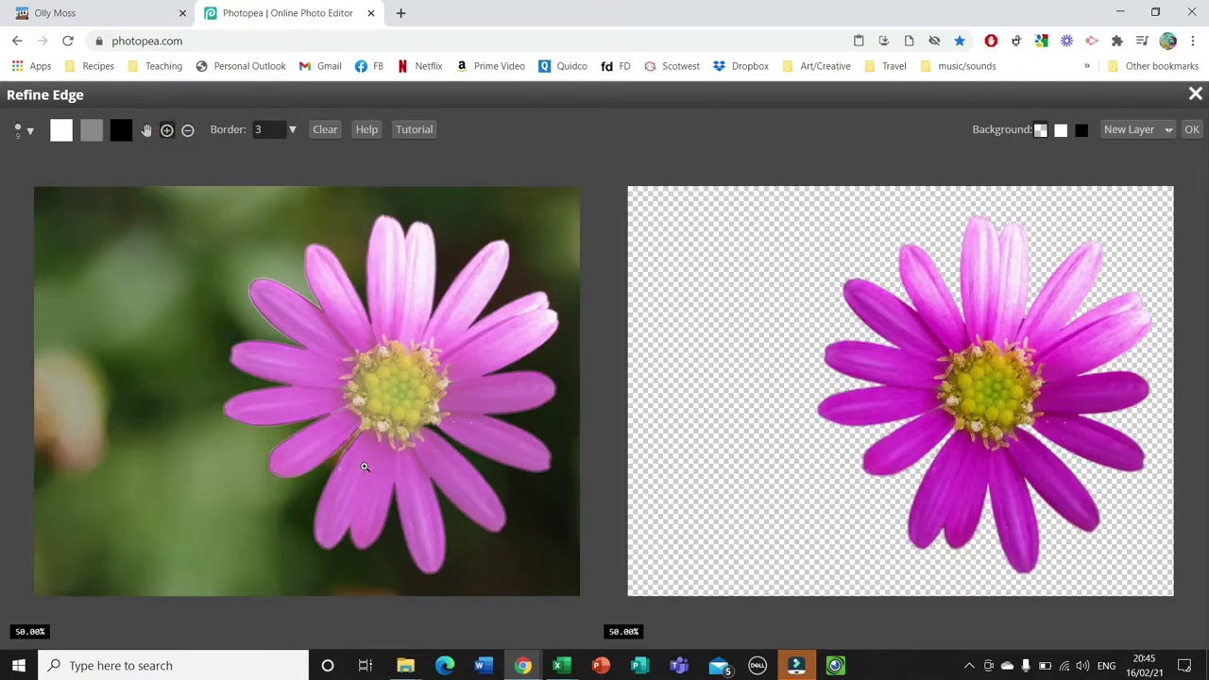
pyautogui.click(366, 466)
pyautogui.click(147, 130)
pyautogui.moveTo(251, 262); pyautogui.dragTo(219, 268)
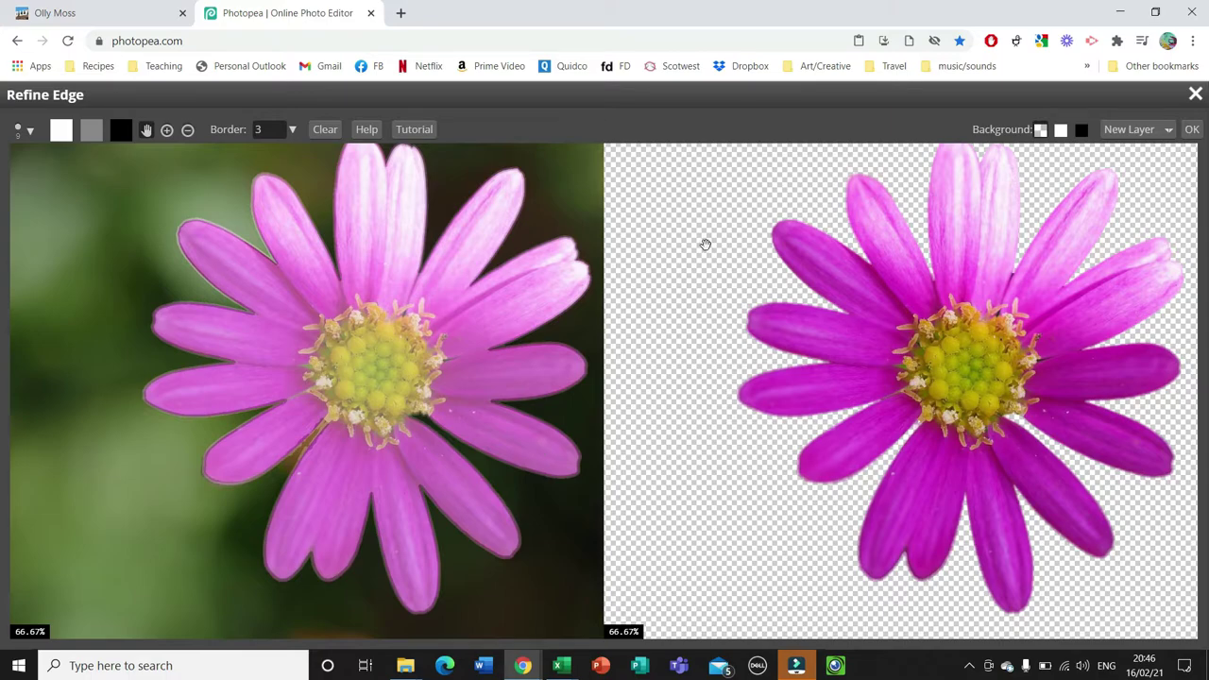
# Output the refined flower to a new layer and move the cutout left towards the middle of the canvas.
pyautogui.click(1192, 130)
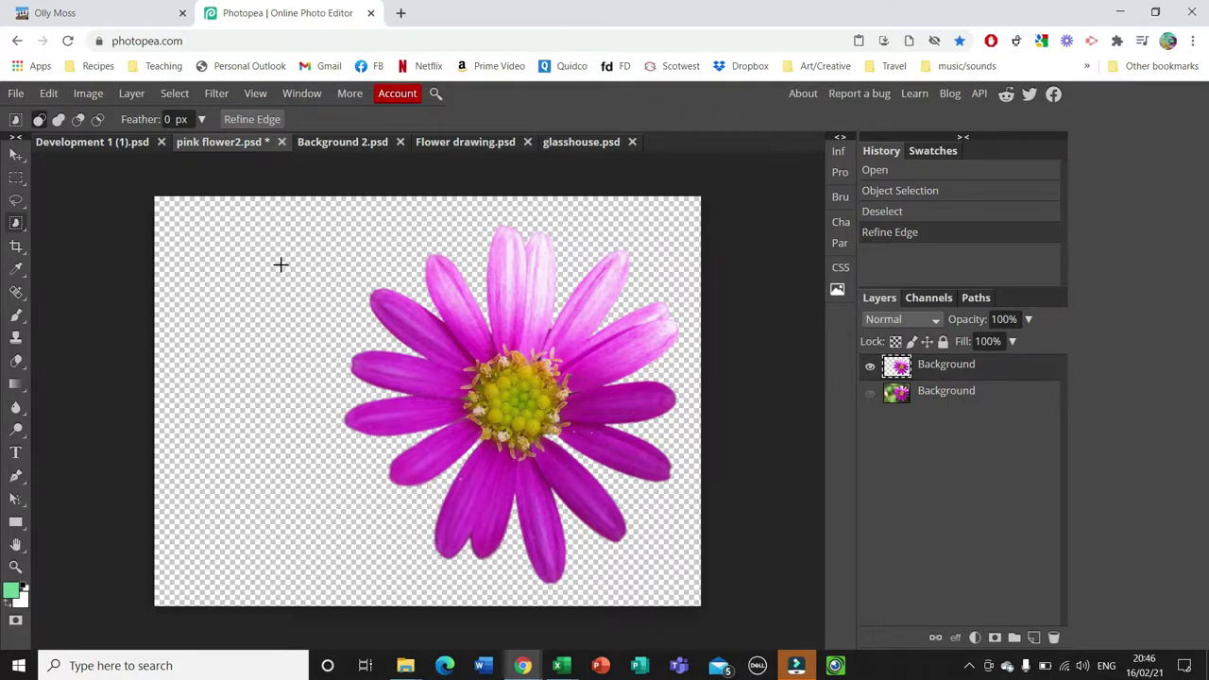
pyautogui.click(17, 154)
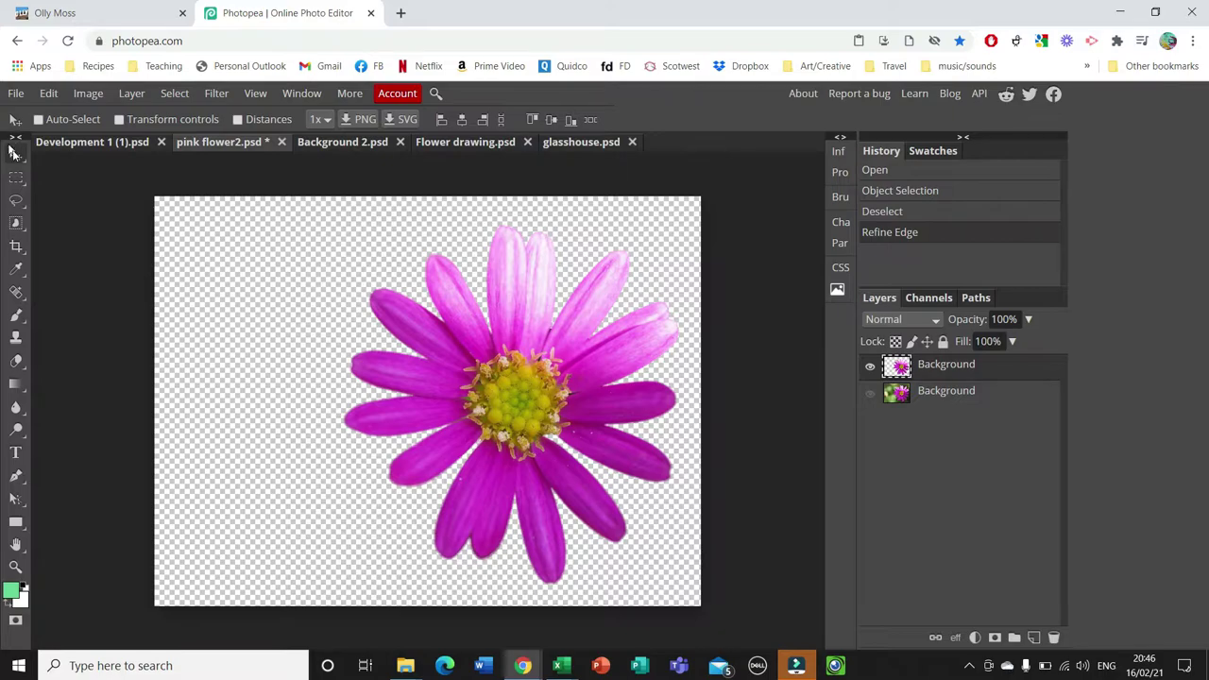
pyautogui.moveTo(508, 406); pyautogui.dragTo(457, 391)
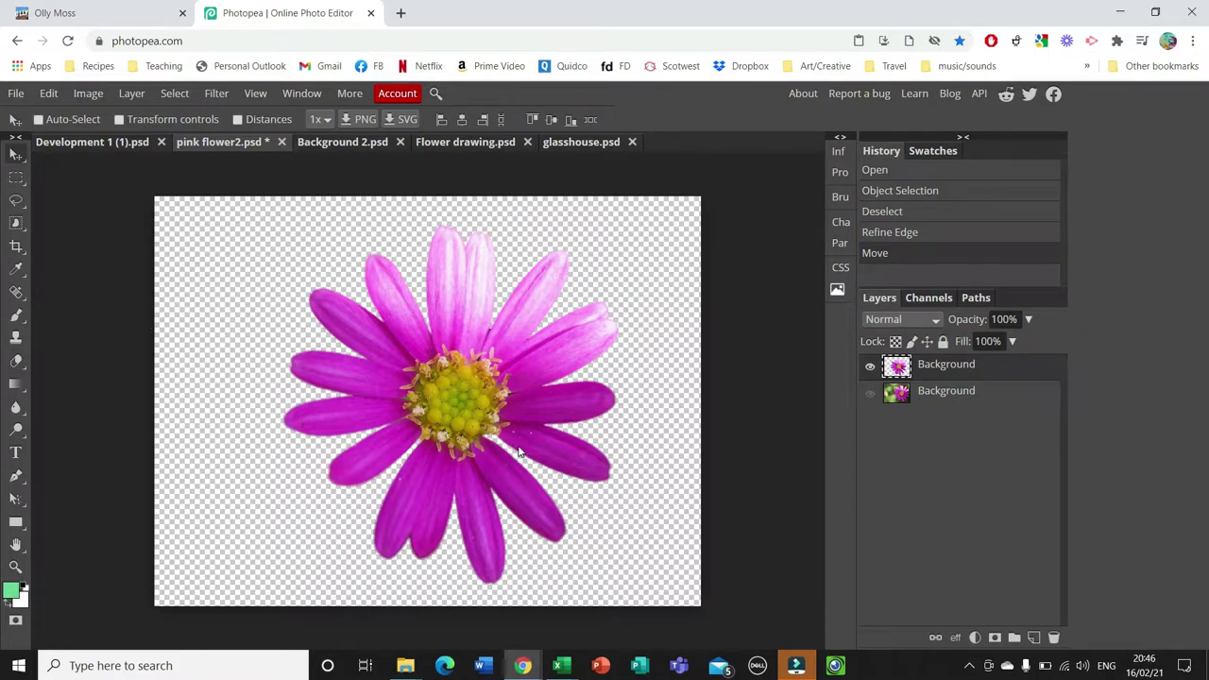
# Try the Magic Wand on a petal, deselect, and select the transparent area around the cut-out flower instead.
pyautogui.rightClick(15, 222)
pyautogui.click(88, 224)
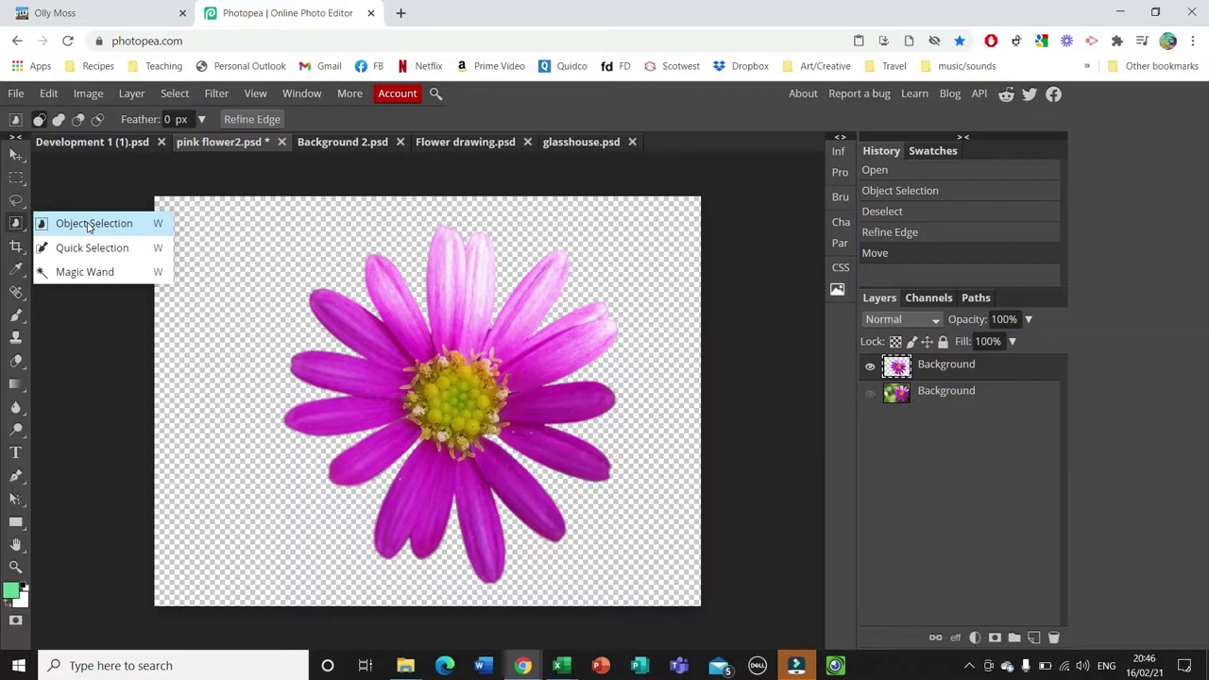
pyautogui.click(82, 272)
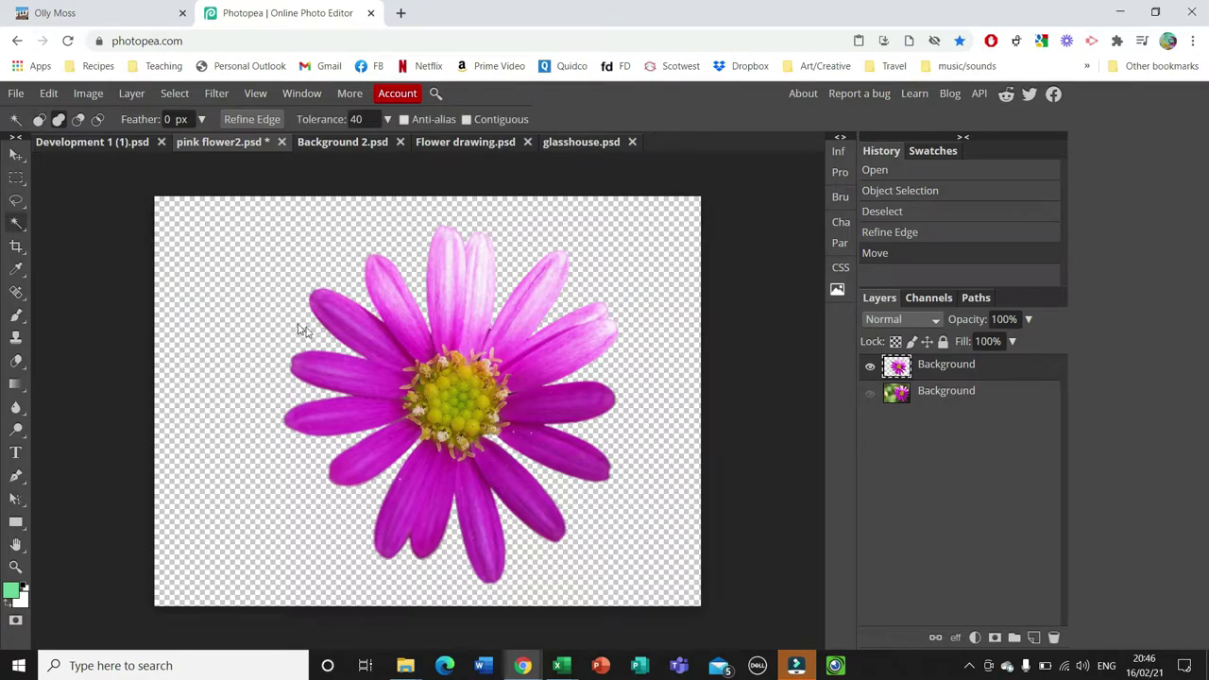
pyautogui.click(392, 305)
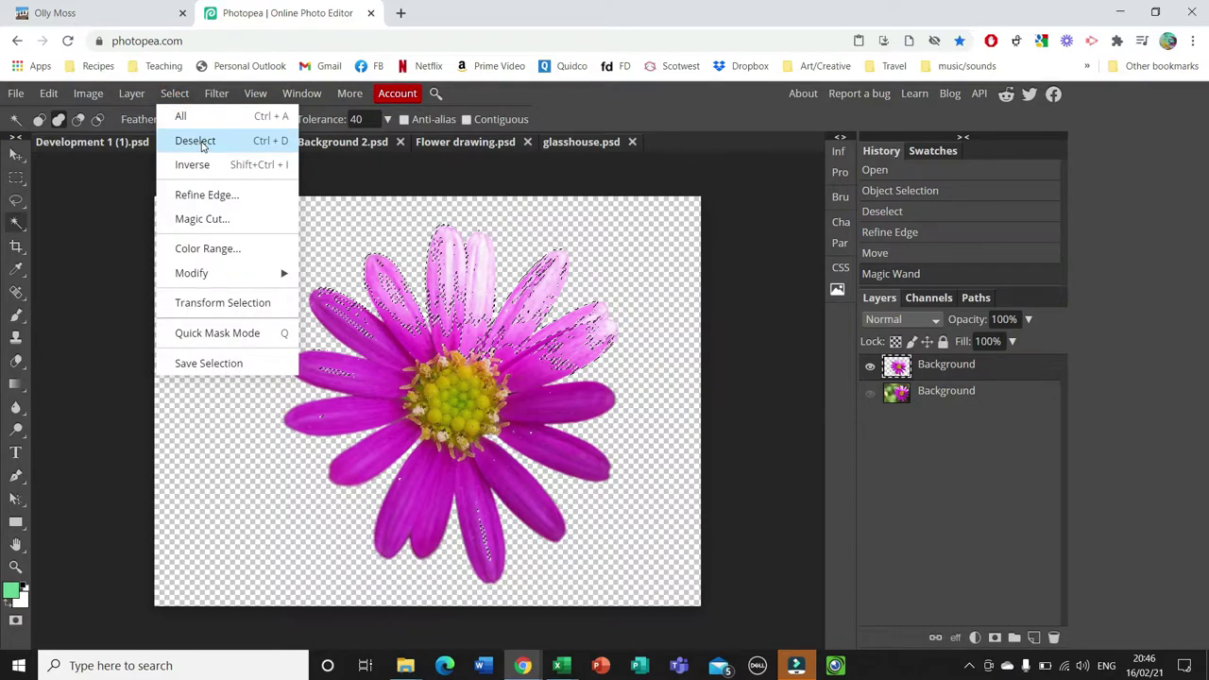
pyautogui.click(194, 141)
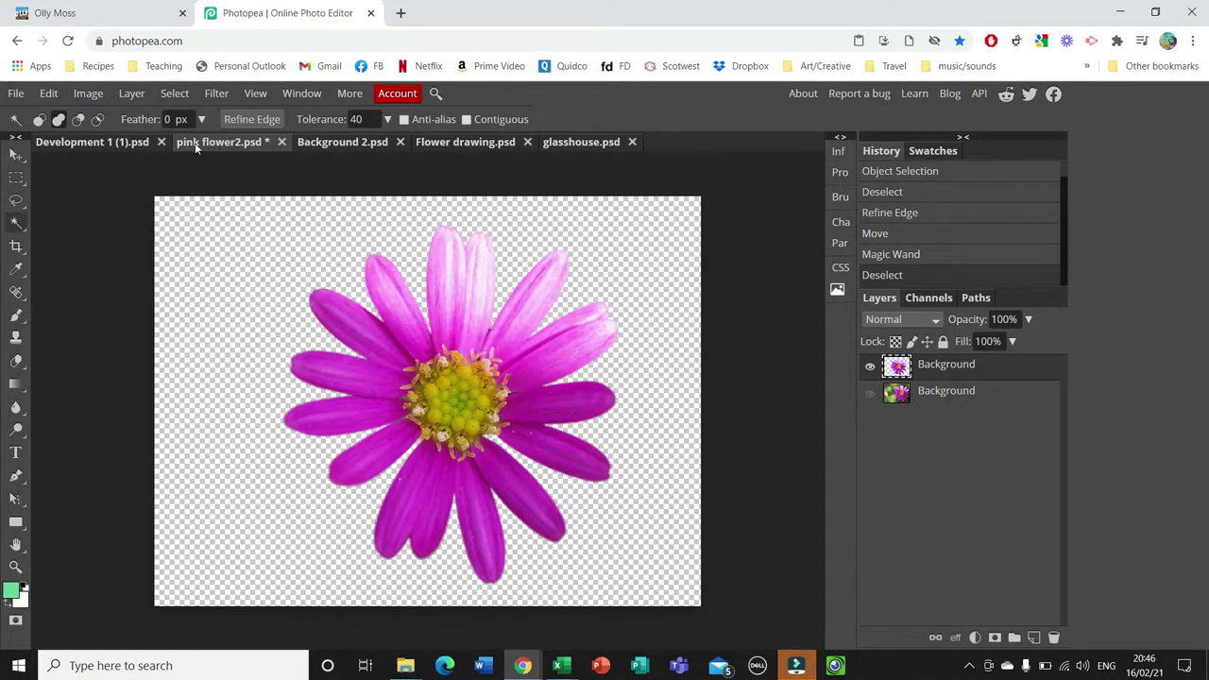
pyautogui.click(249, 288)
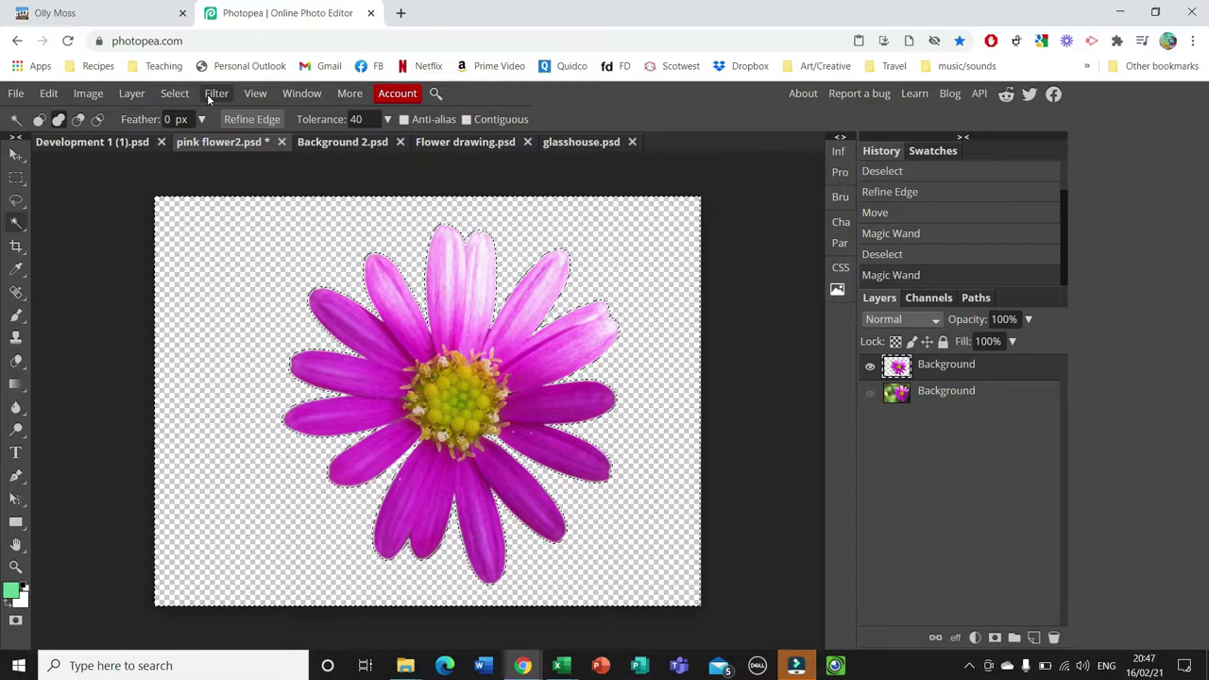
# Invert the selection to the flower, copy it and paste it into the Development 1 (1).psd document.
pyautogui.click(176, 94)
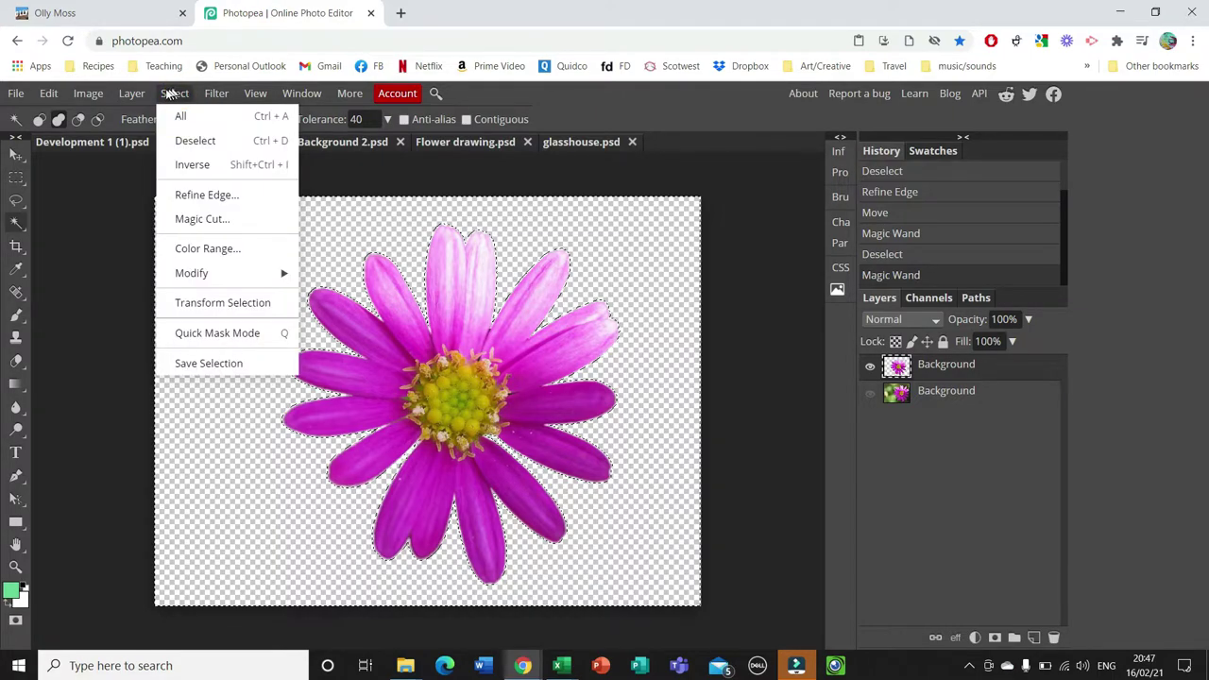
pyautogui.click(194, 165)
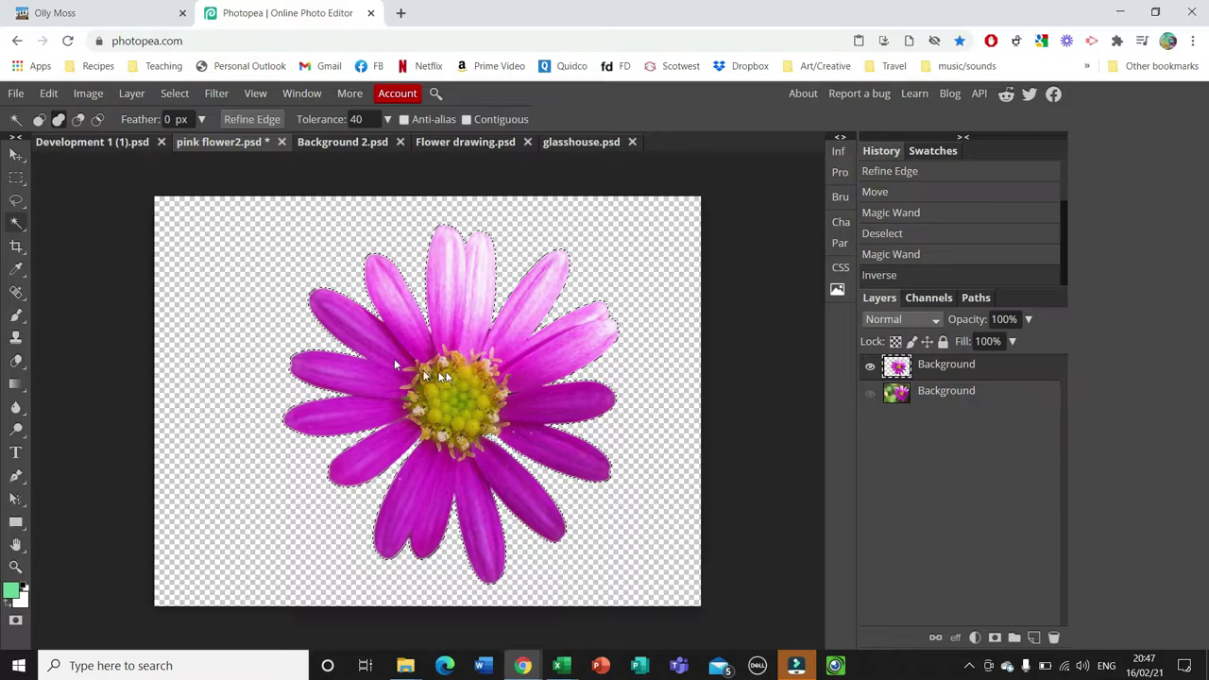
pyautogui.click(48, 93)
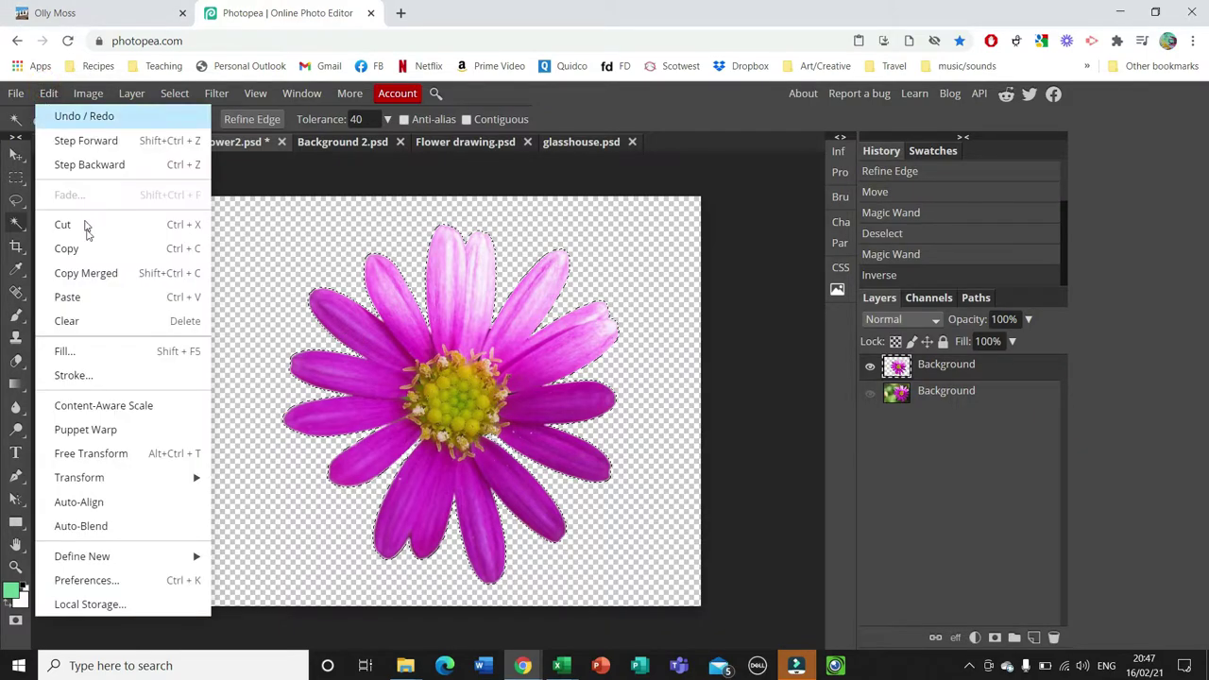
pyautogui.click(92, 251)
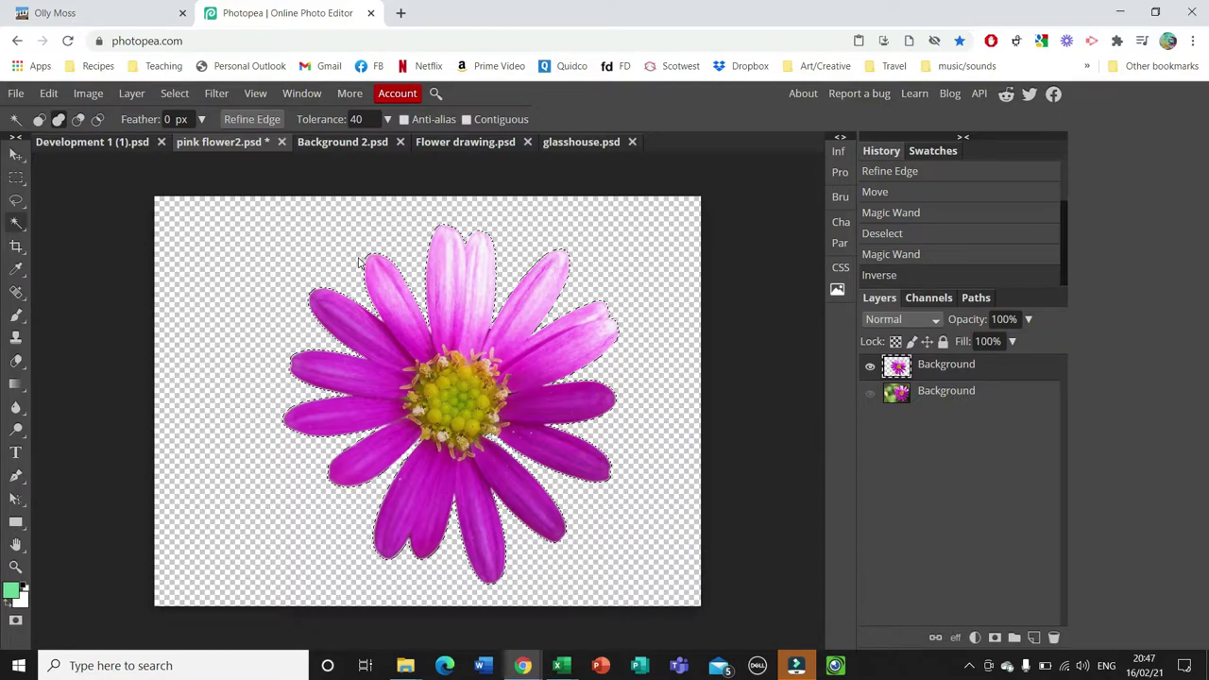
pyautogui.click(126, 145)
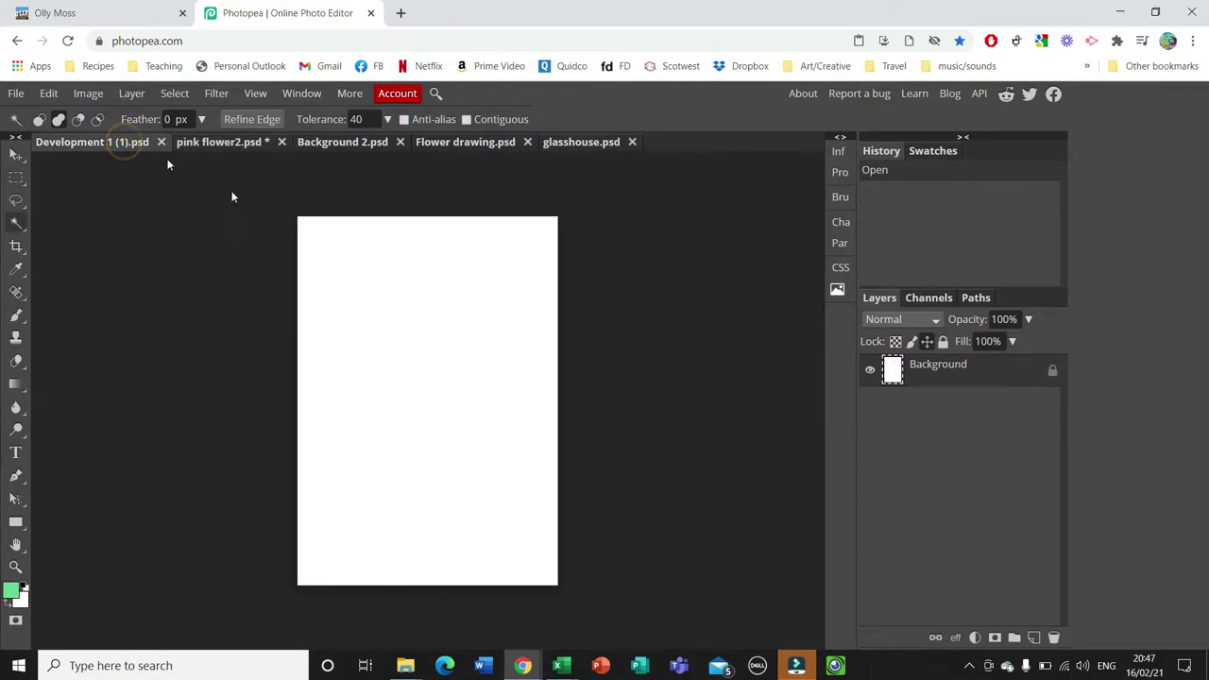
pyautogui.click(48, 92)
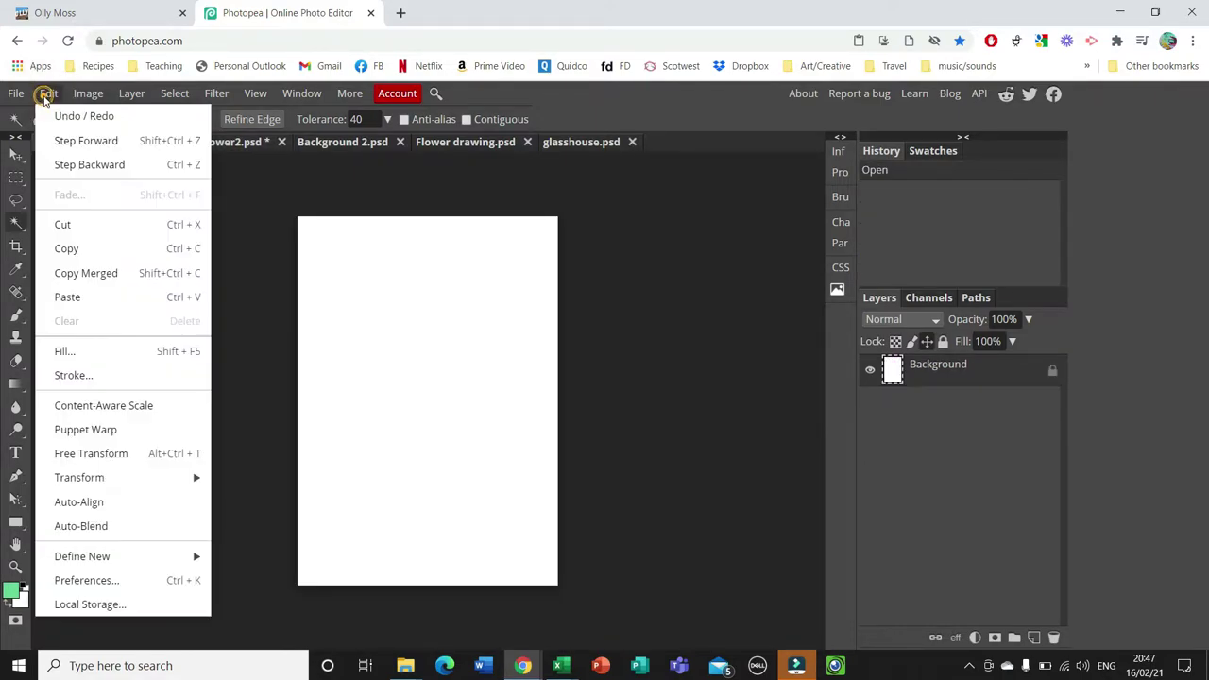
pyautogui.click(109, 305)
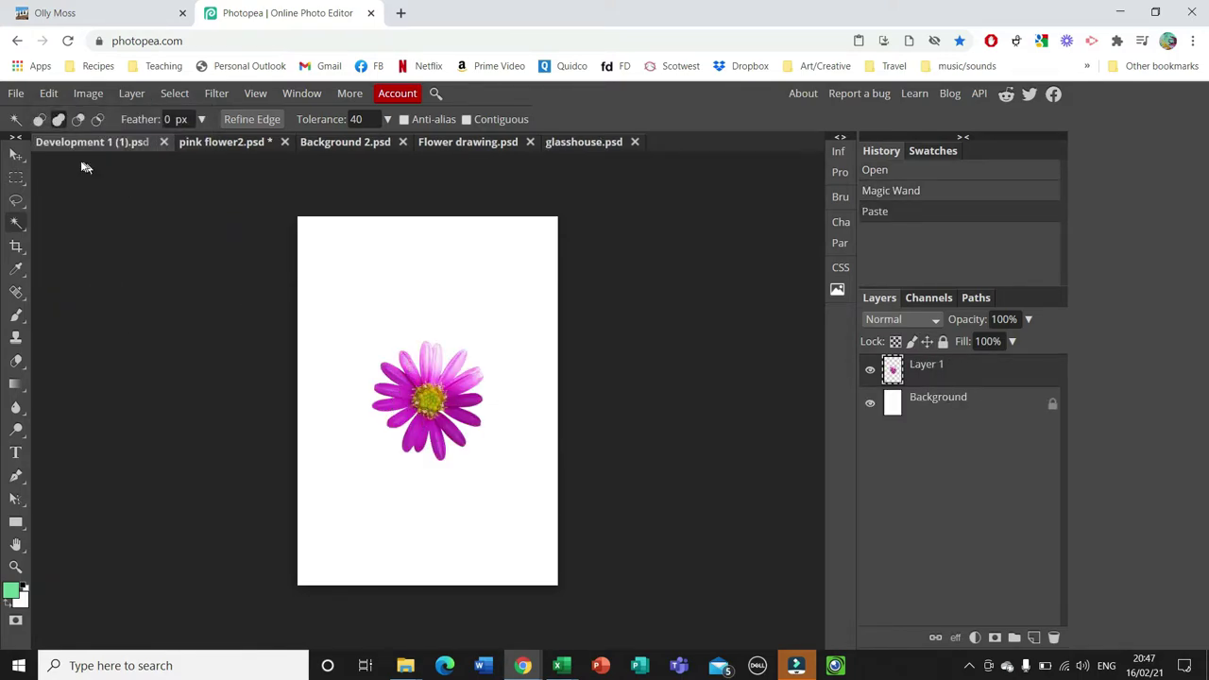
# Try the Magic Wand on the pasted flower's centre, deselect, and move the flower slightly up and to the left.
pyautogui.rightClick(15, 224)
pyautogui.click(21, 227)
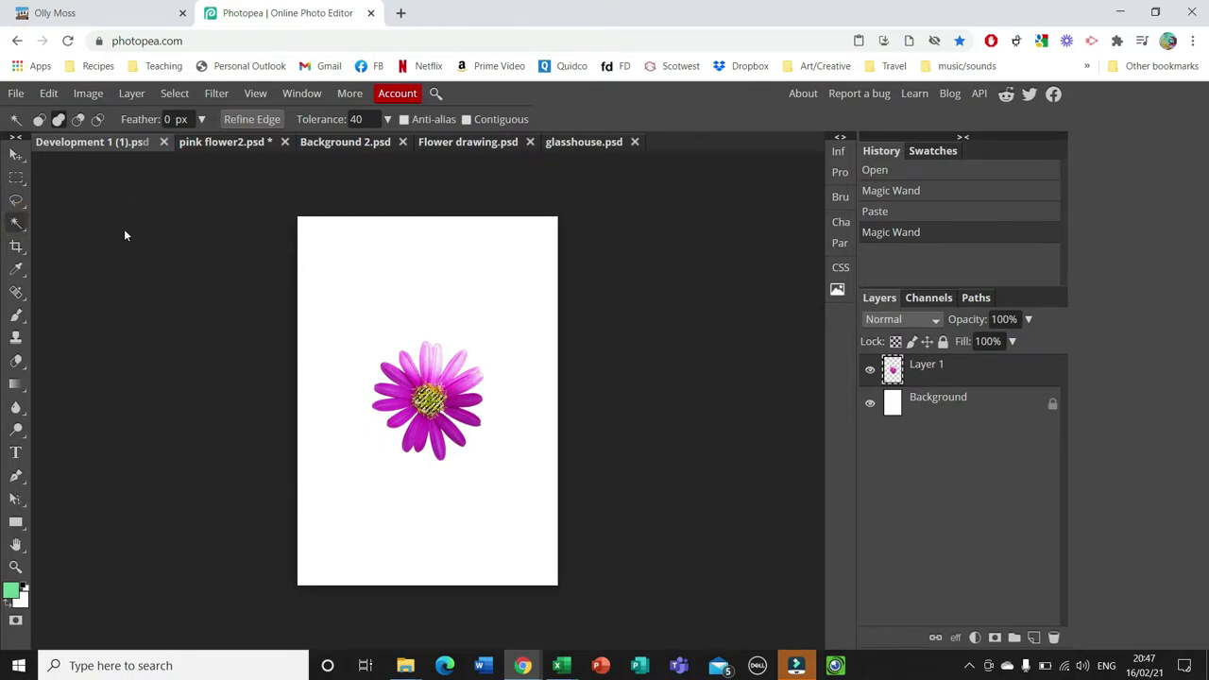
pyautogui.click(123, 235)
pyautogui.click(15, 154)
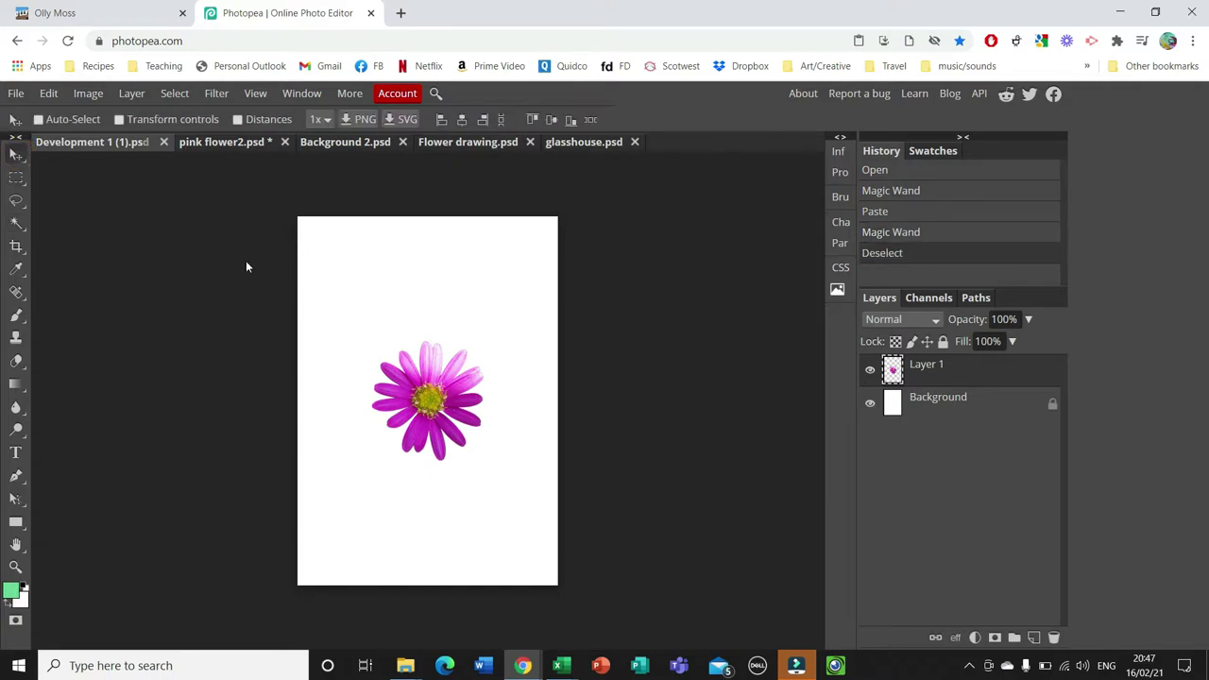
pyautogui.moveTo(407, 428)
pyautogui.mouseDown()
pyautogui.moveTo(383, 353)
pyautogui.moveTo(454, 416)
pyautogui.moveTo(400, 411)
pyautogui.mouseUp()
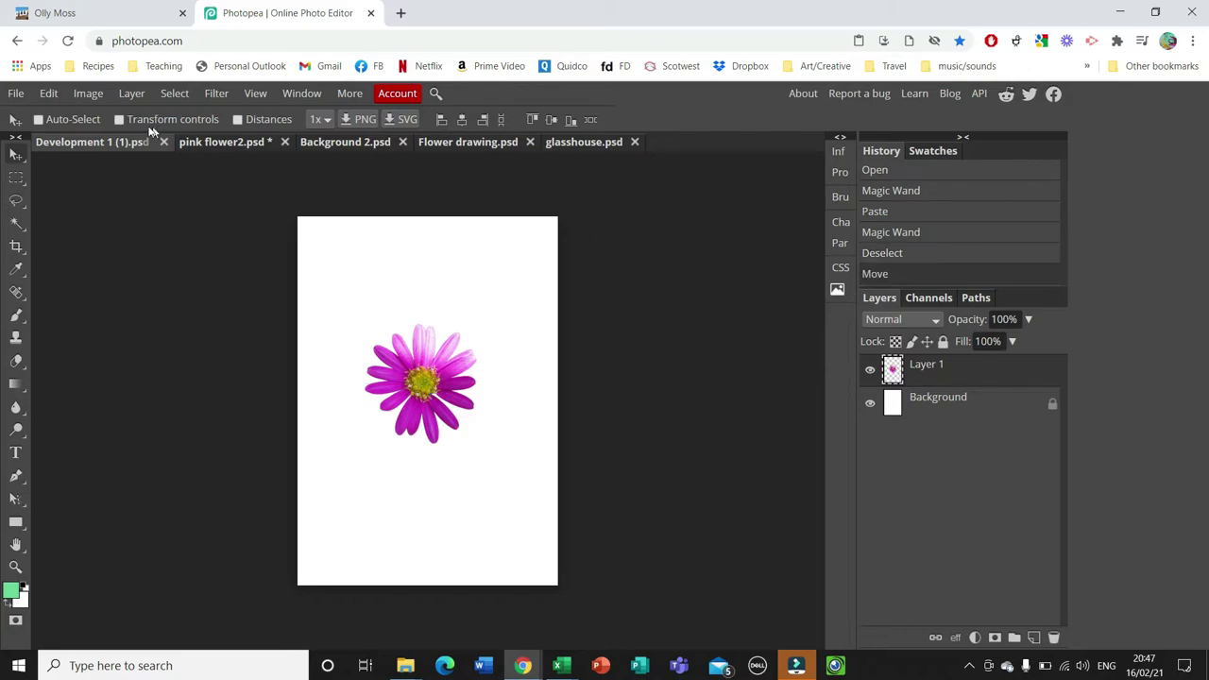
# Enlarge the flower to about 197% and rotate it about -27.6° with transform controls, apply, and turn the controls off.
pyautogui.click(120, 120)
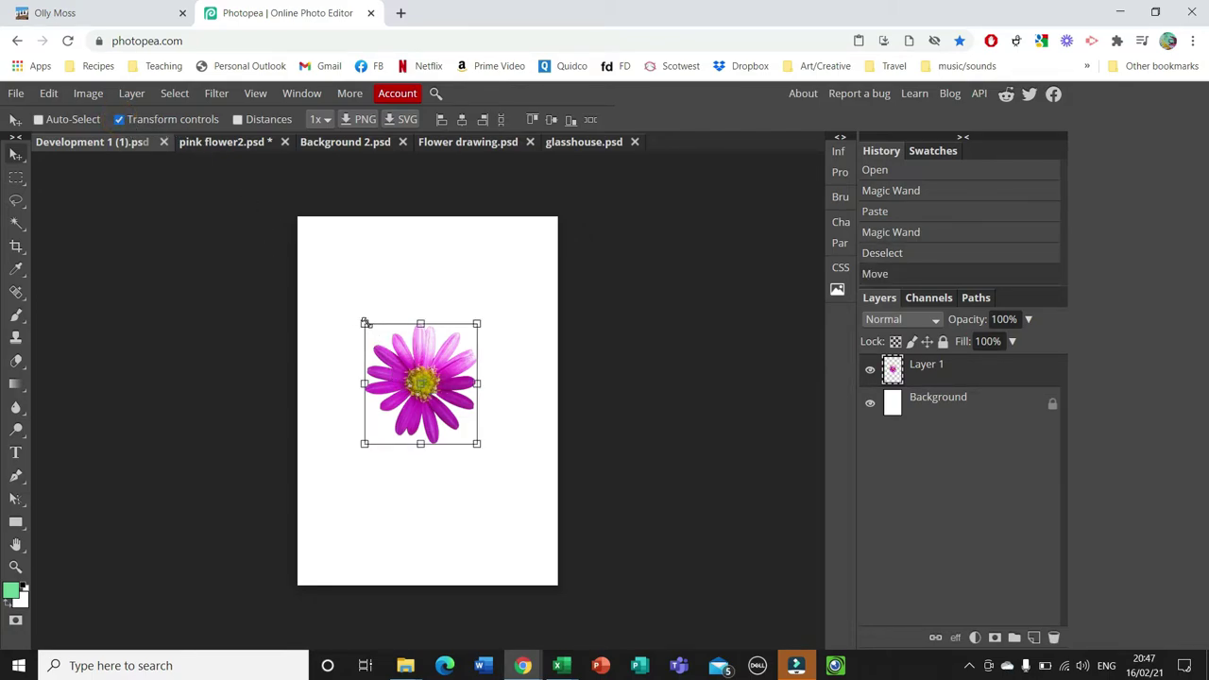
pyautogui.moveTo(367, 323); pyautogui.dragTo(309, 268)
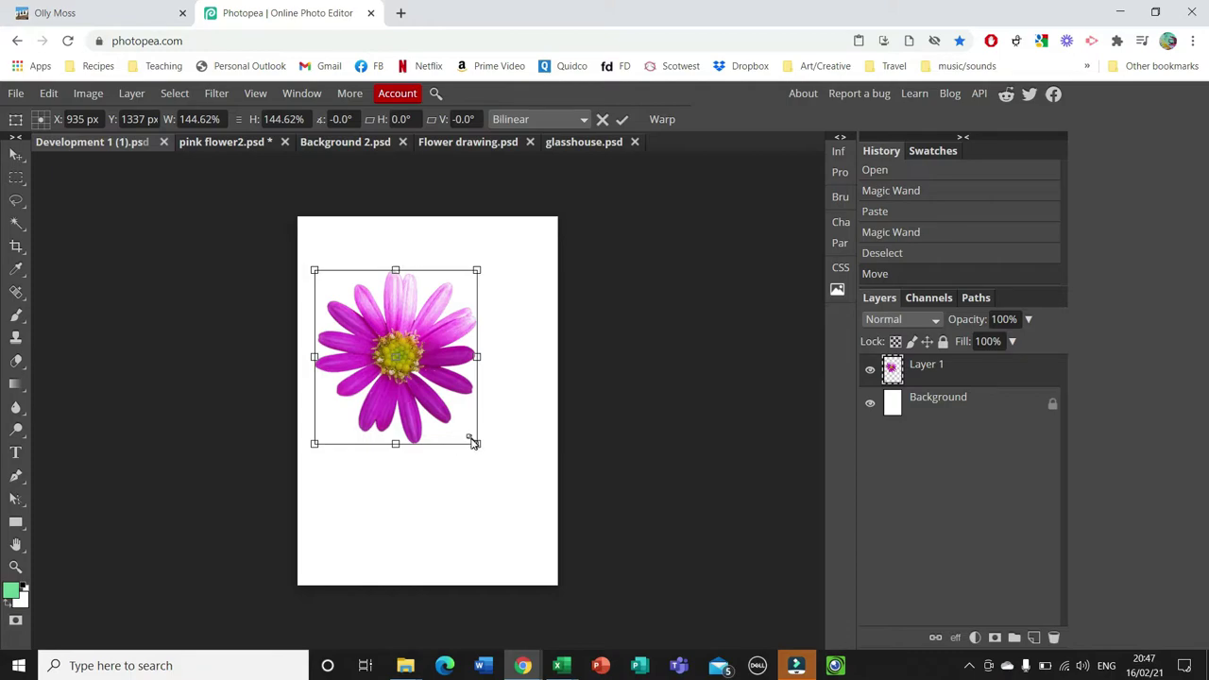
pyautogui.moveTo(476, 444); pyautogui.dragTo(537, 496)
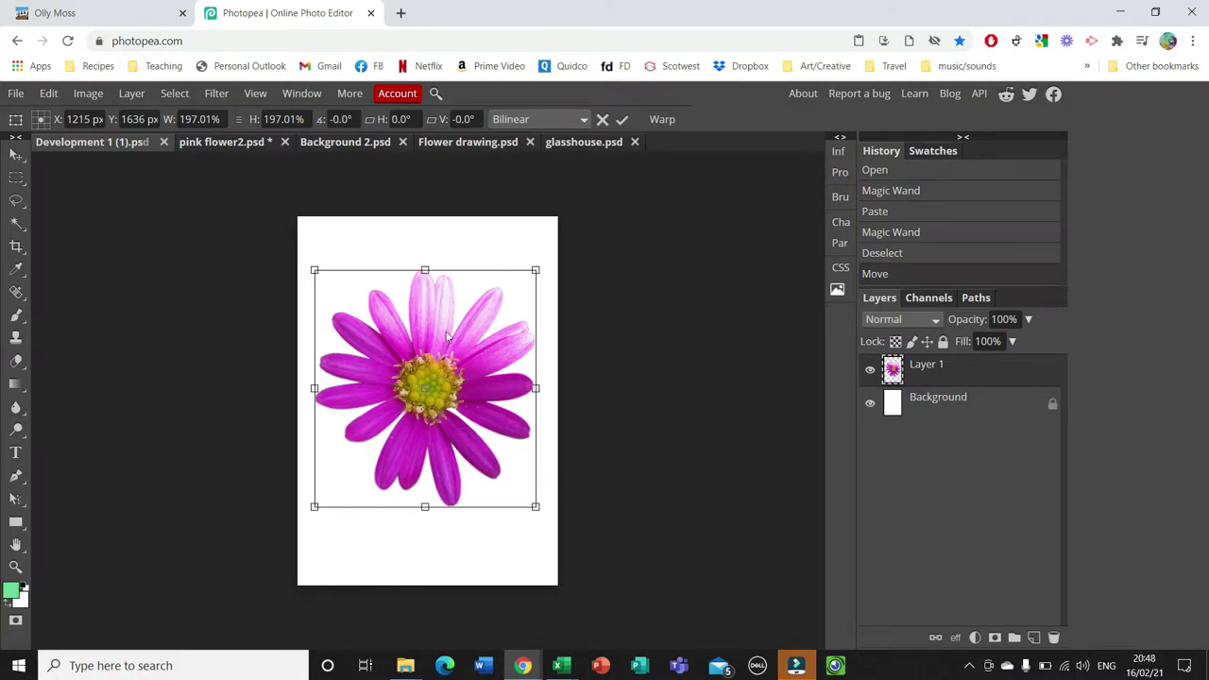
pyautogui.moveTo(493, 251); pyautogui.dragTo(427, 193)
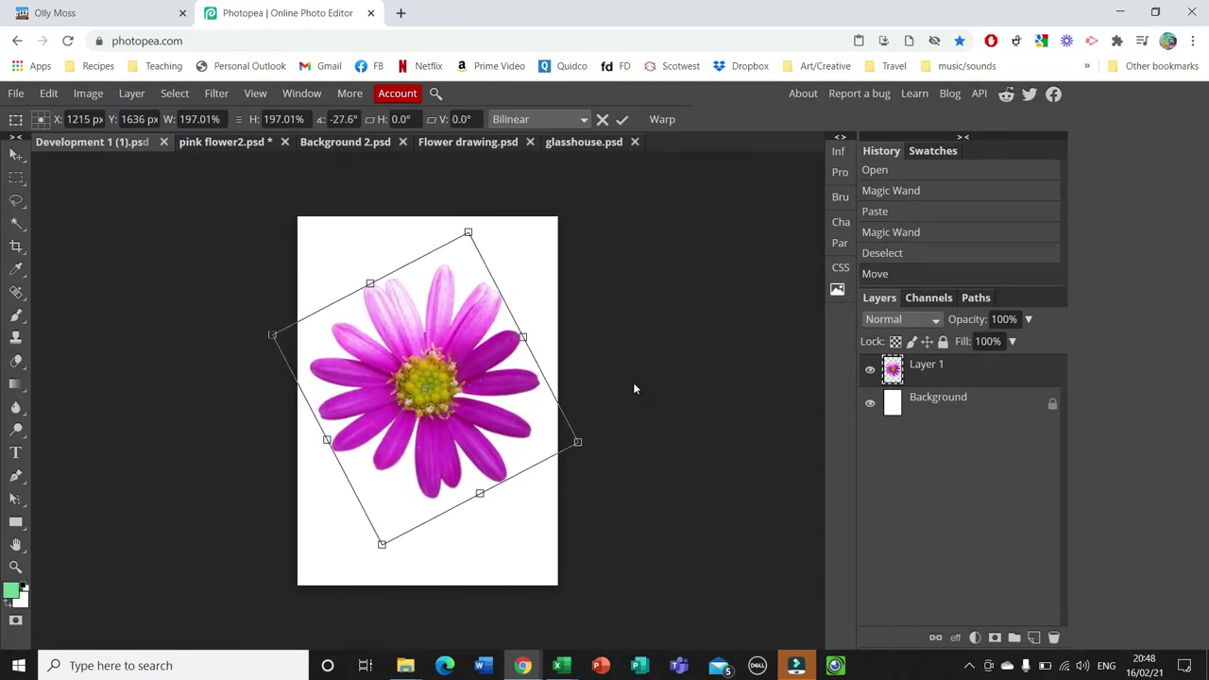
pyautogui.click(15, 154)
pyautogui.click(16, 159)
pyautogui.click(118, 120)
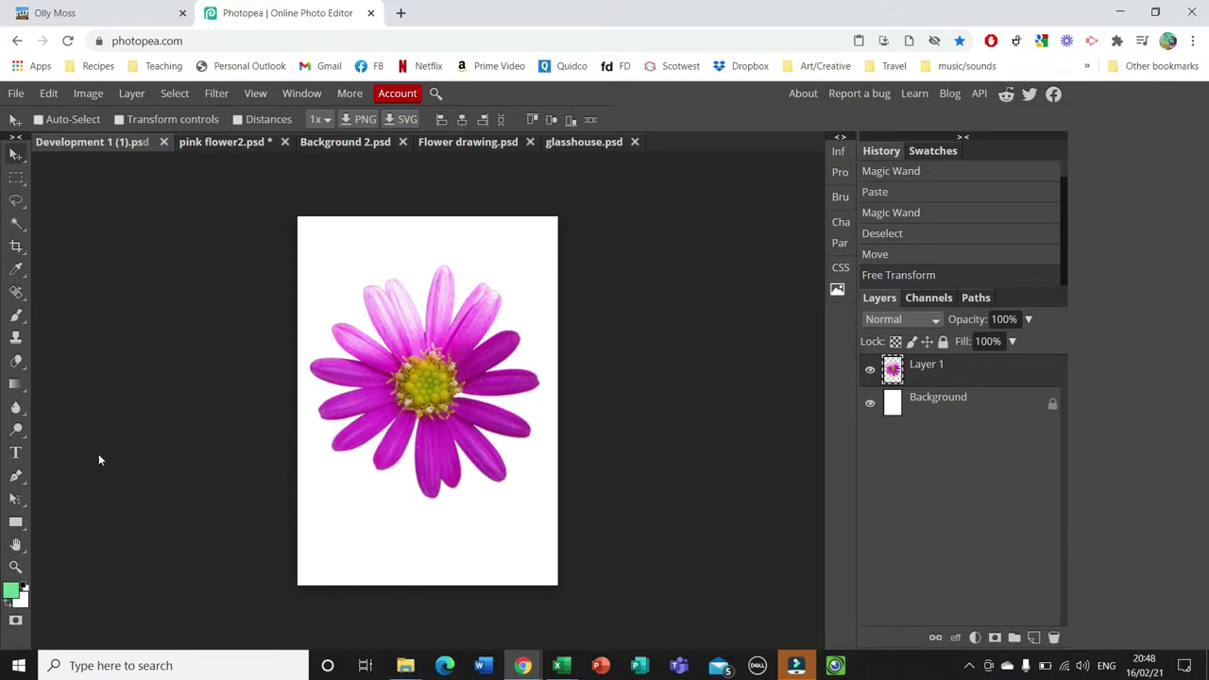
# Fill the empty area around the flower on Layer 1 with light green 82ddaa using the Paint Bucket tool.
pyautogui.click(16, 386)
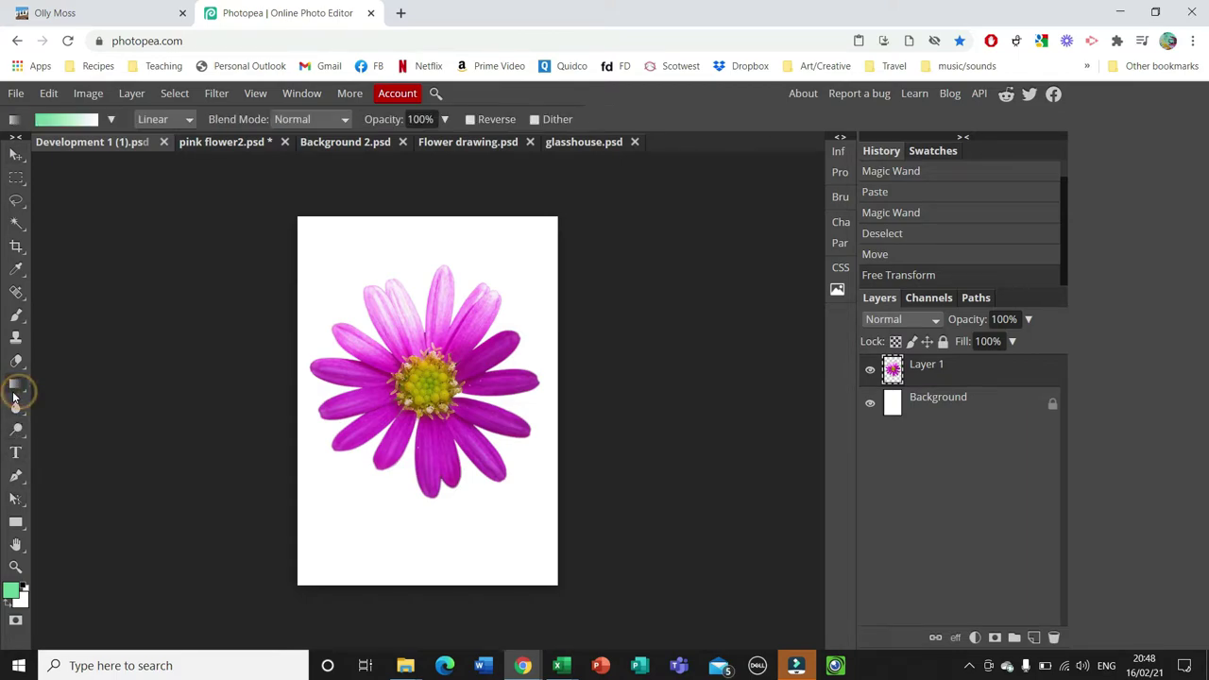
pyautogui.rightClick(16, 386)
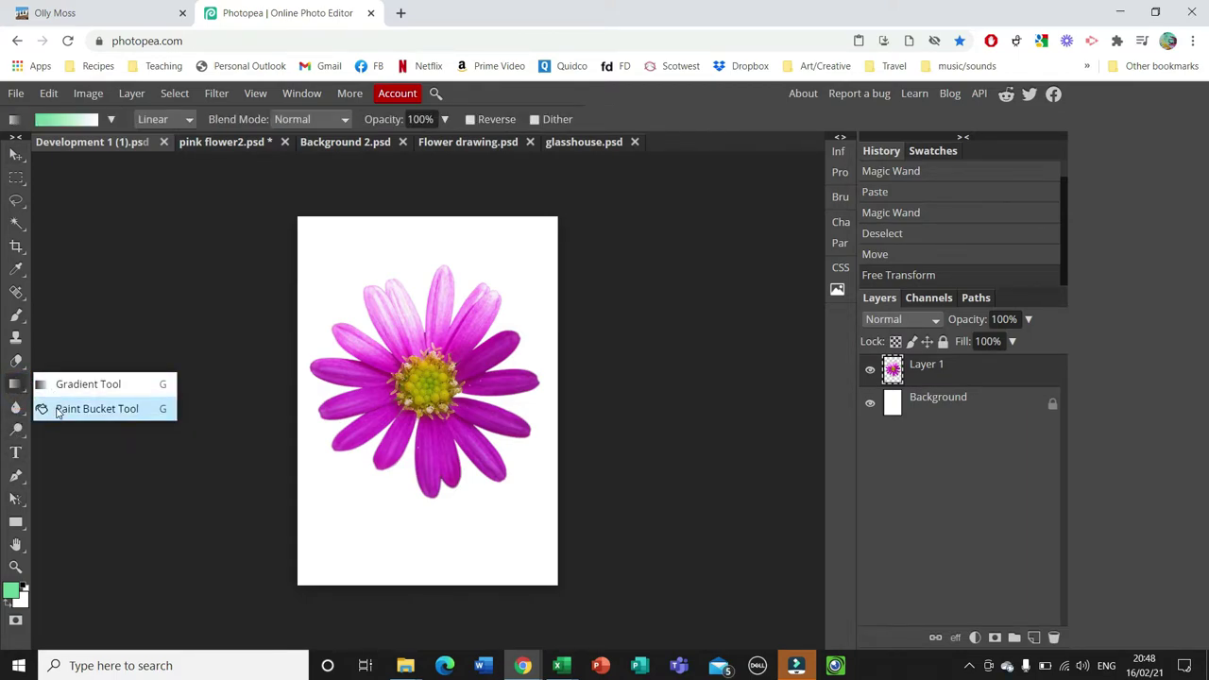
pyautogui.click(57, 411)
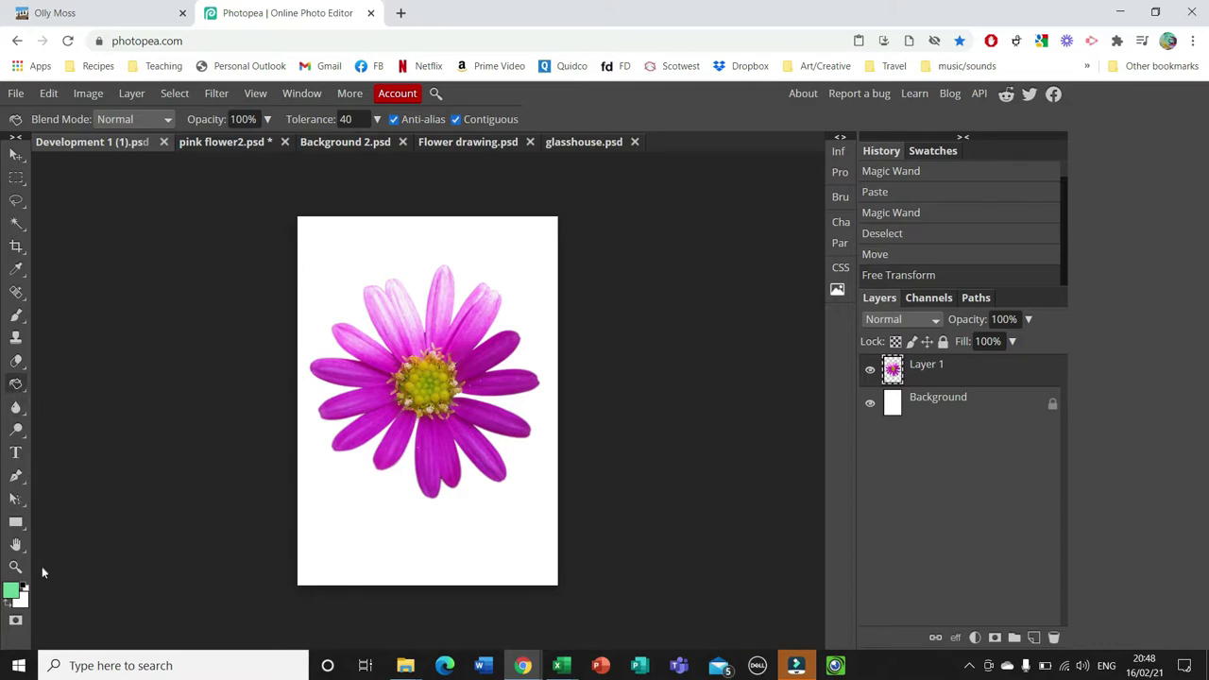
pyautogui.click(13, 597)
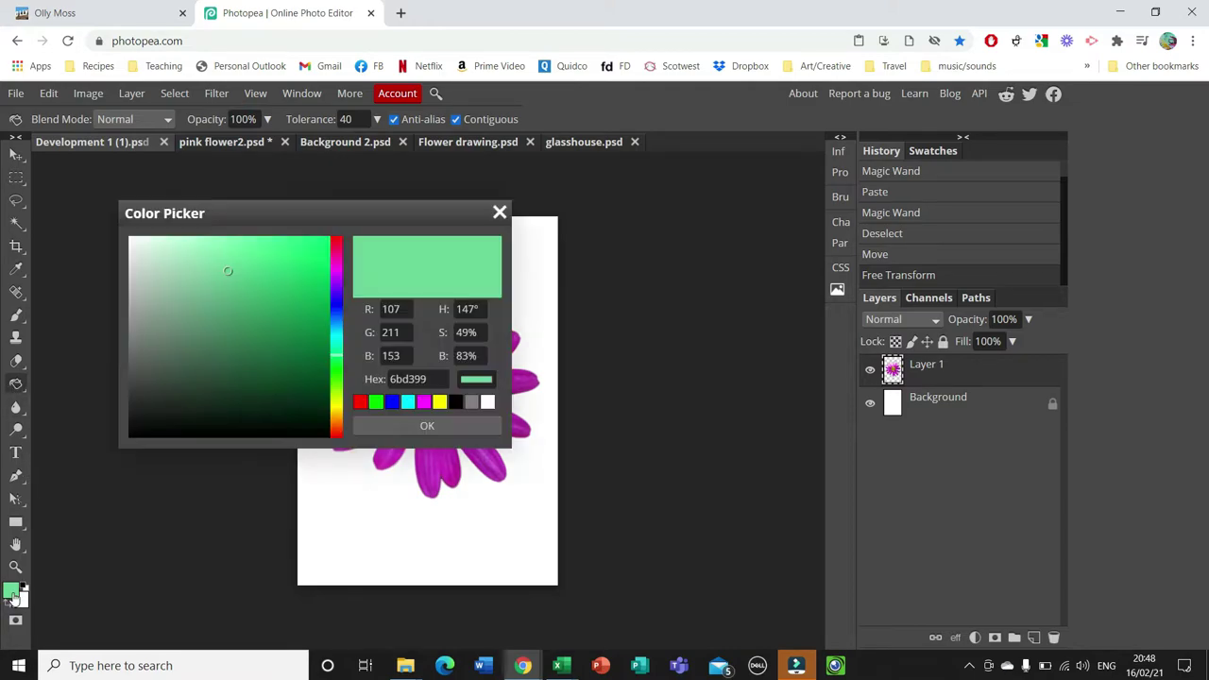
pyautogui.click(224, 257)
pyautogui.click(210, 264)
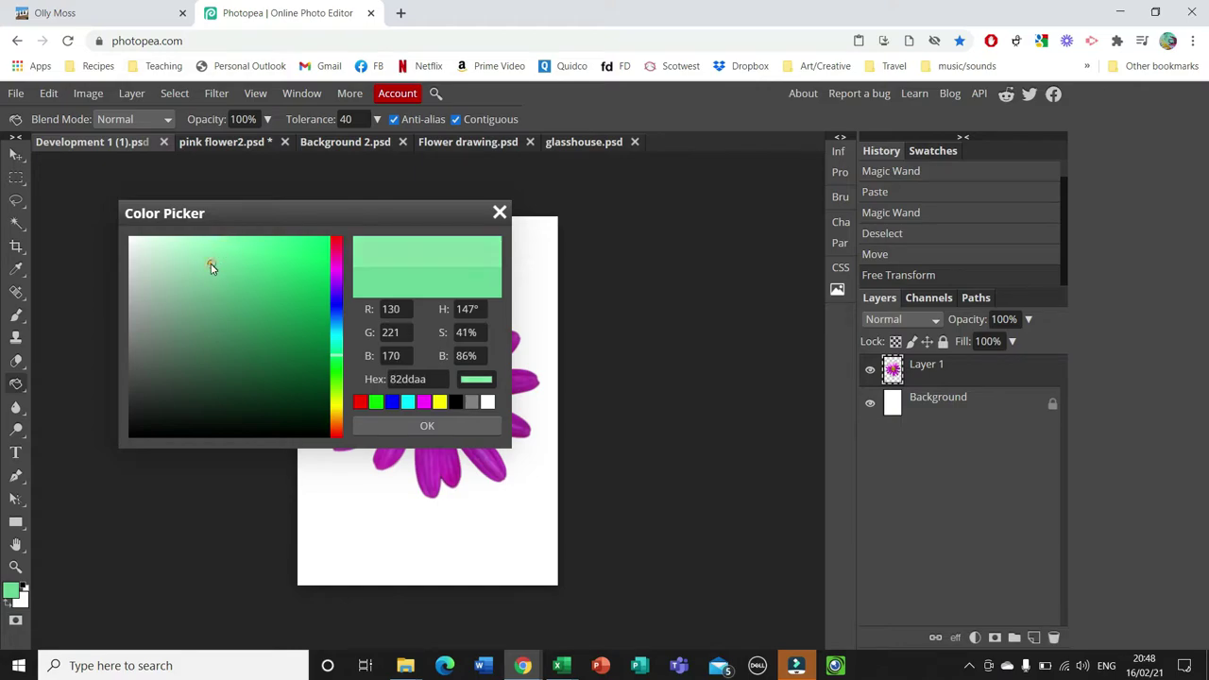
pyautogui.click(394, 427)
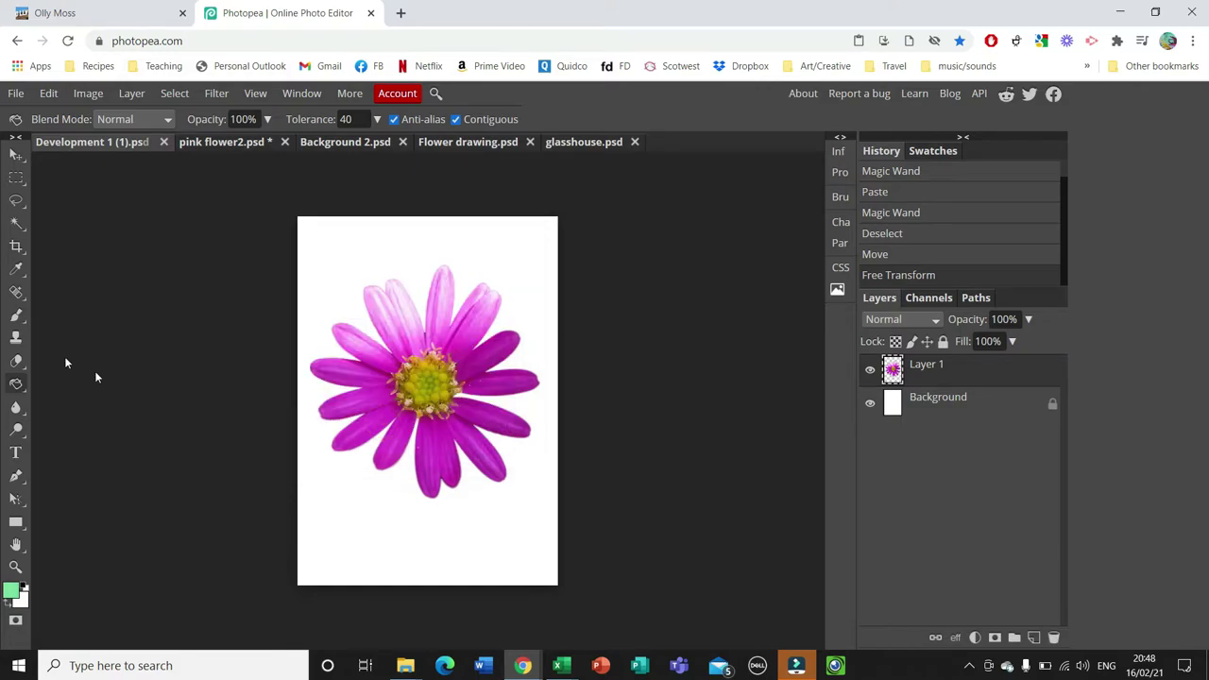
pyautogui.click(15, 383)
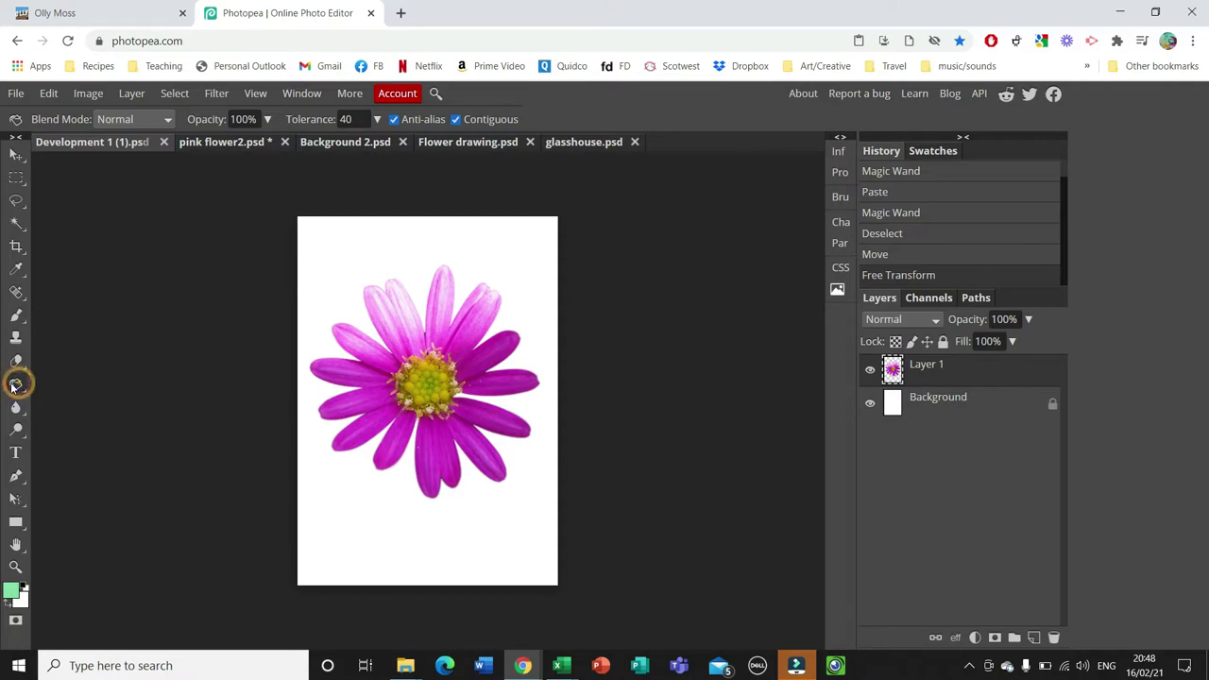
pyautogui.click(342, 259)
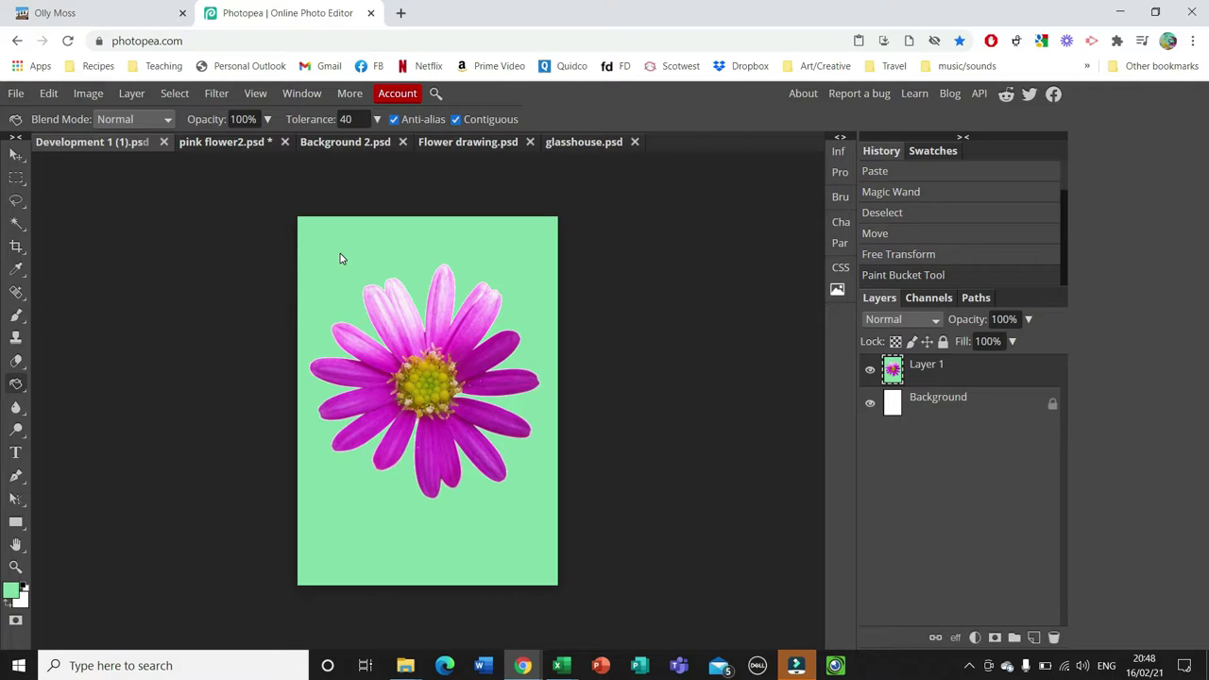
# Select the flower with Object Selection, delete it from the green layer to leave a flower-shaped hole, and deselect.
pyautogui.click(16, 223)
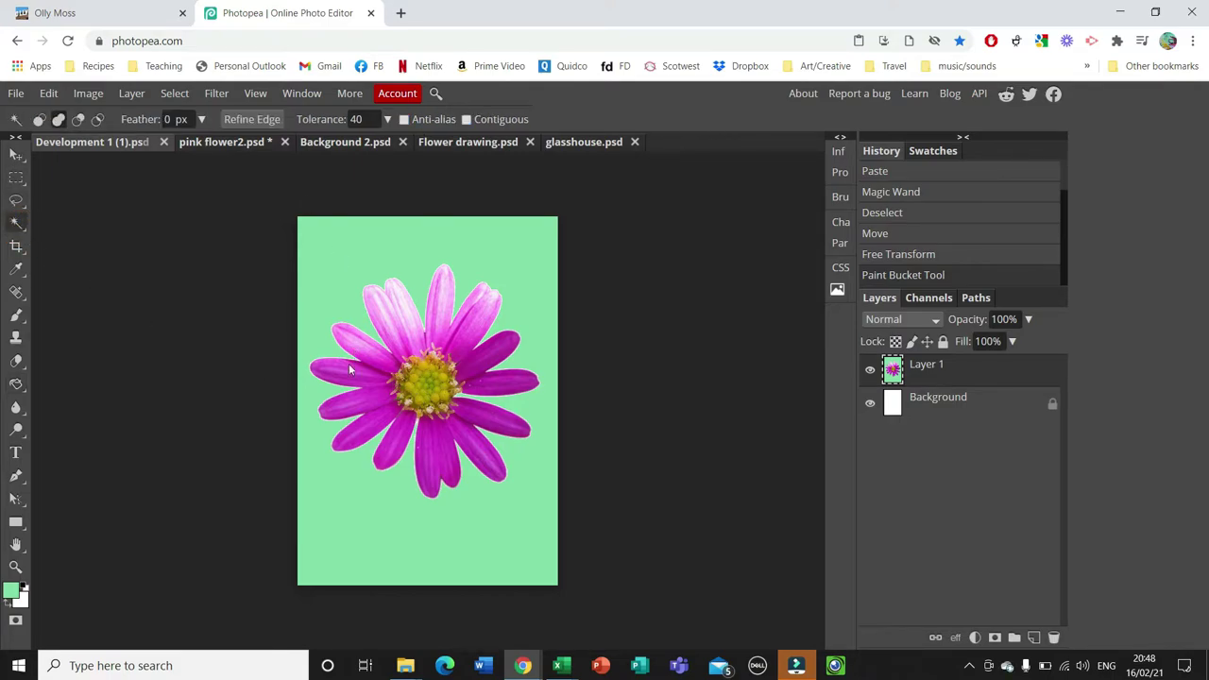
pyautogui.rightClick(16, 223)
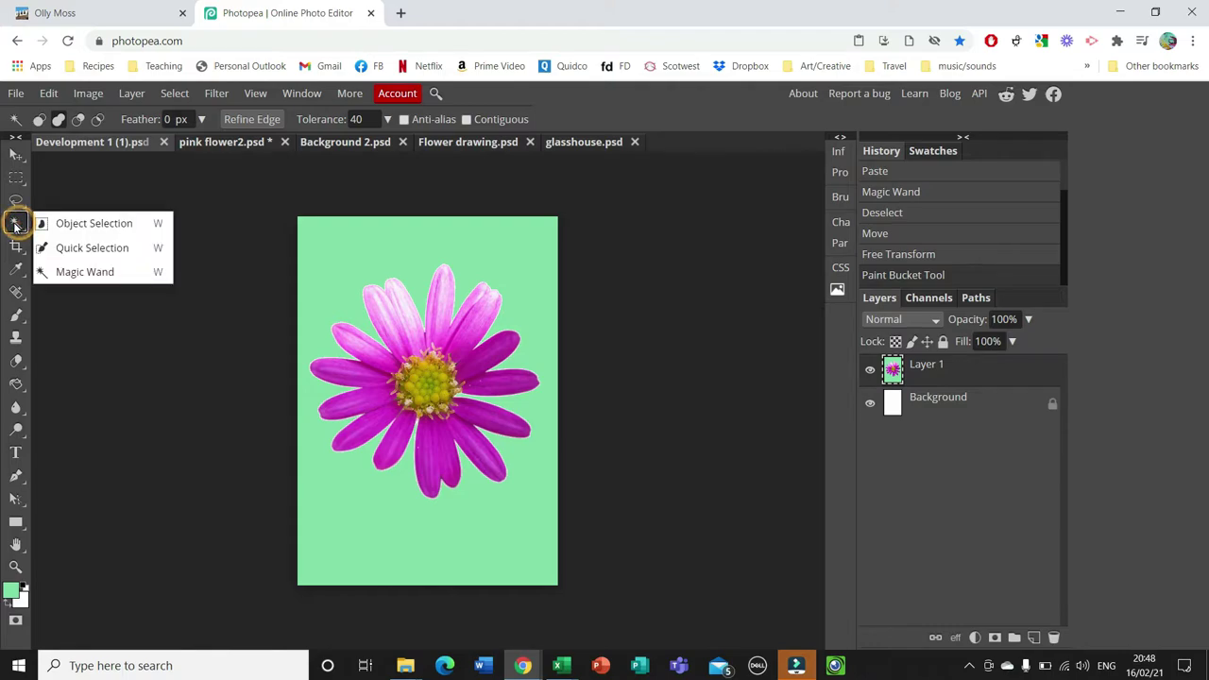
pyautogui.click(94, 224)
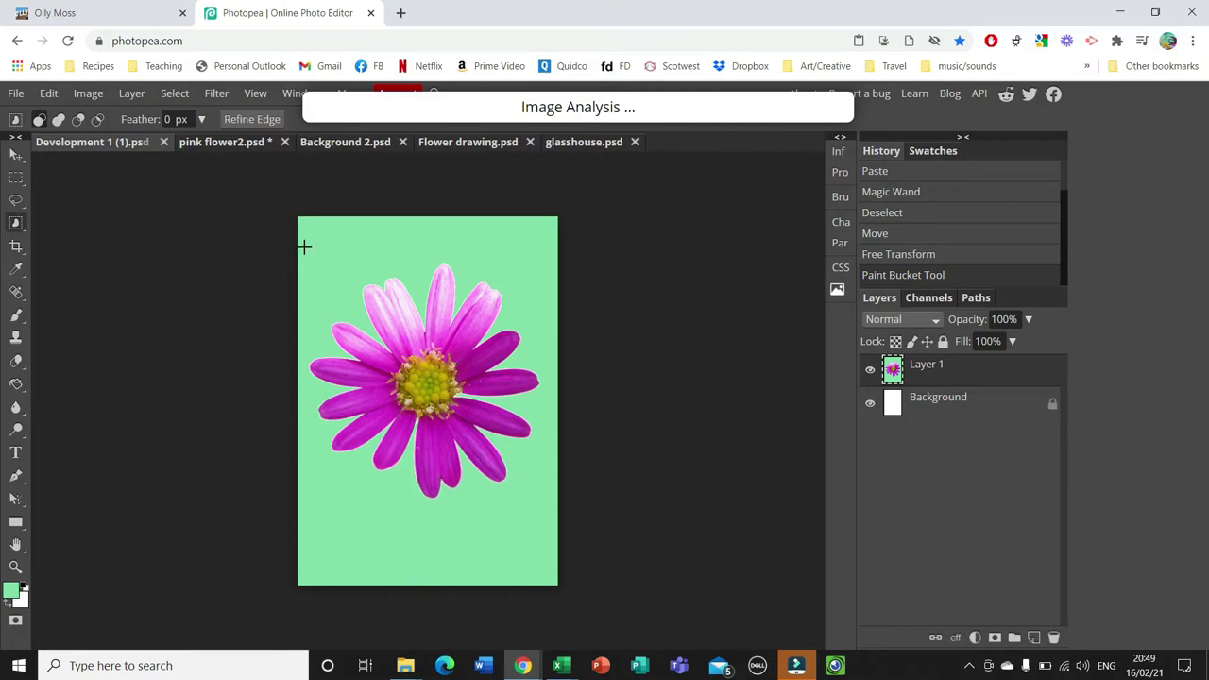
pyautogui.click(362, 401)
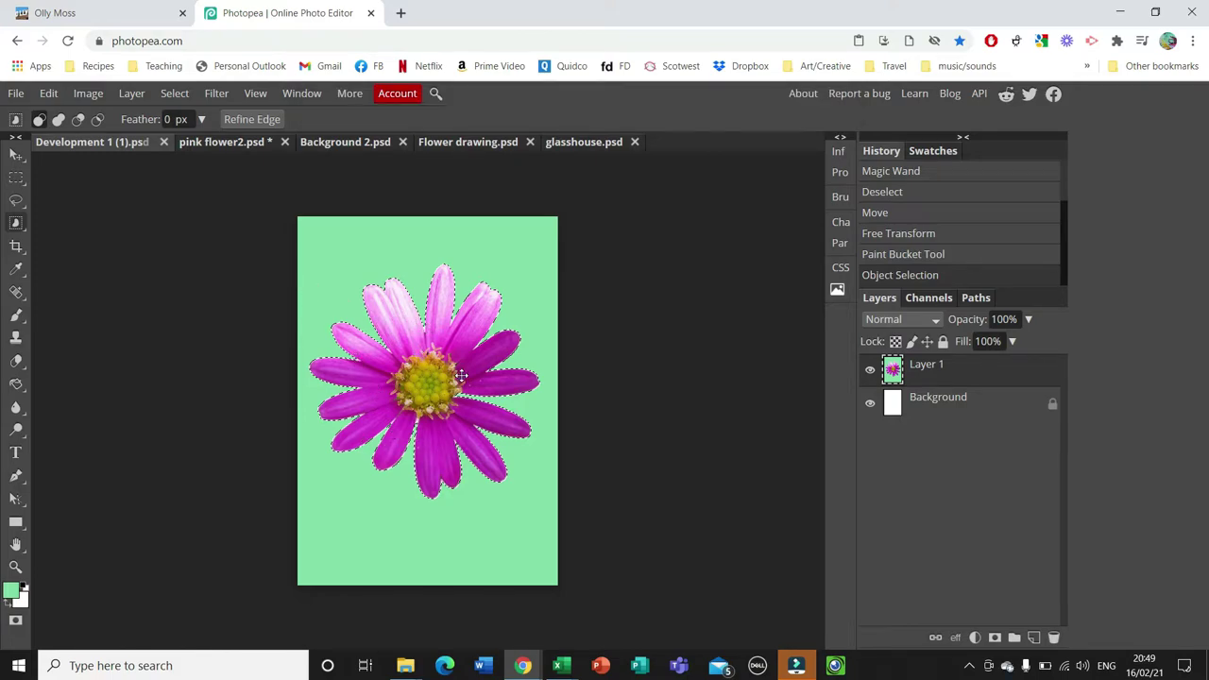
pyautogui.press('Delete')
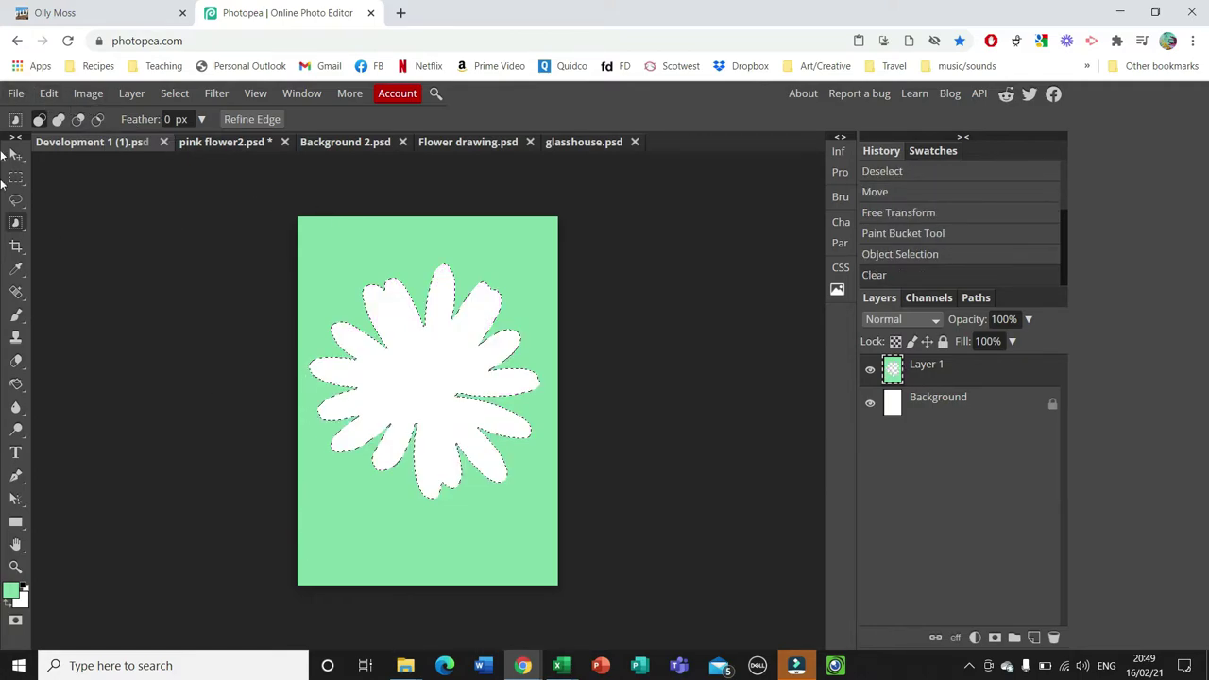
pyautogui.hotkey('ctrl', 'd')
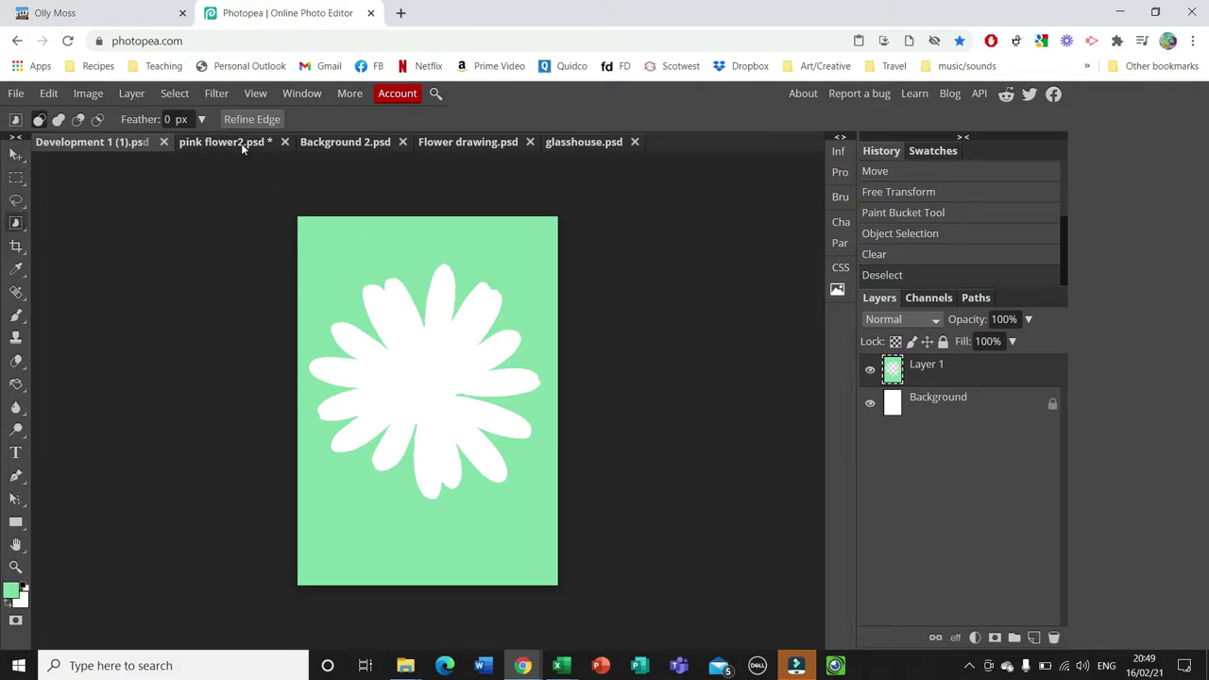
# Copy a large rectangle of the Background 2.psd texture into Development 1 (1).psd and place it below the green Layer 1.
pyautogui.click(333, 142)
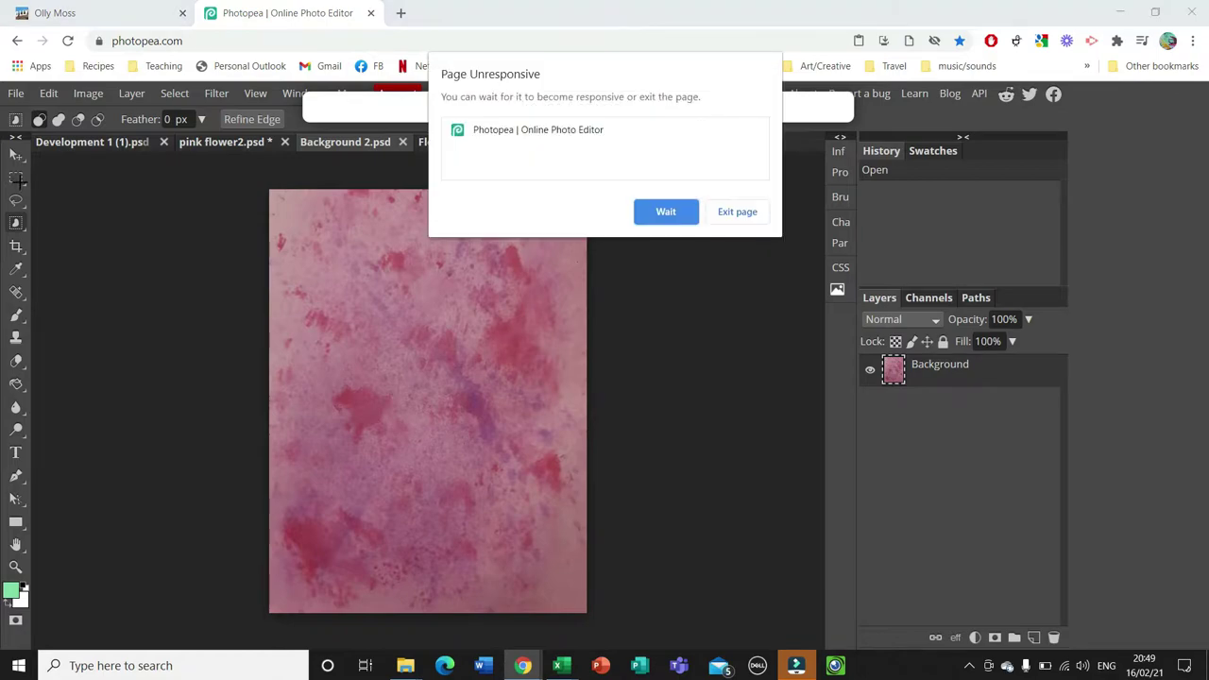
pyautogui.click(16, 178)
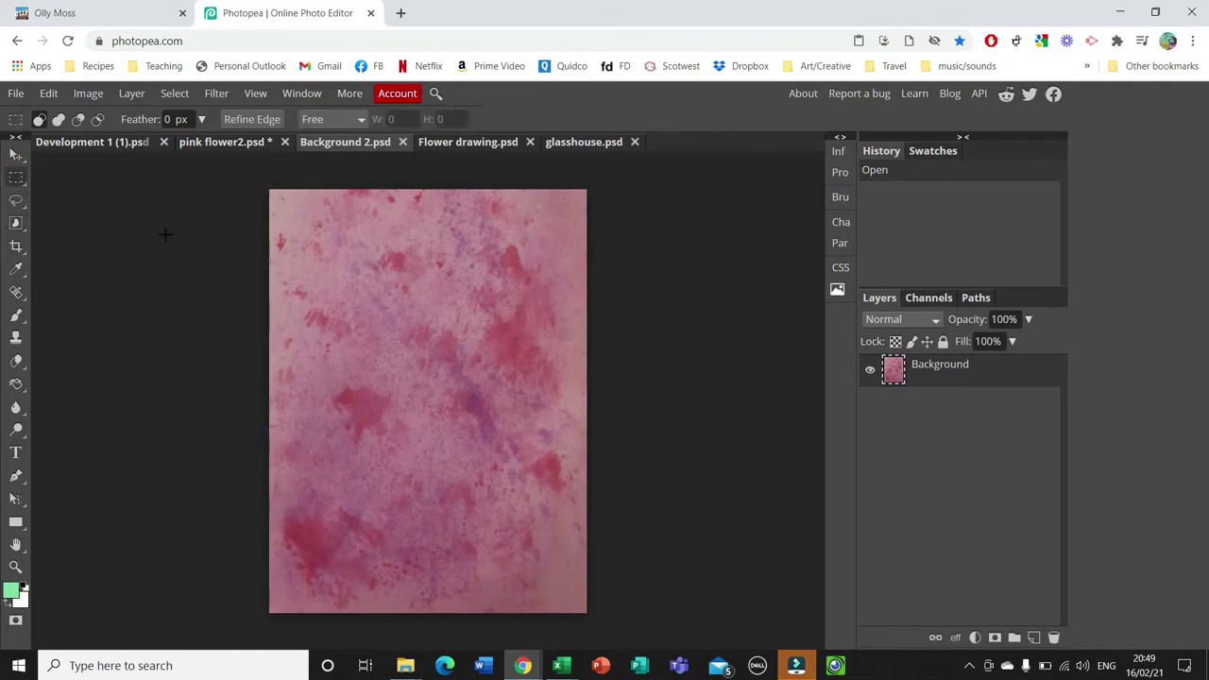
pyautogui.moveTo(284, 239); pyautogui.dragTo(566, 561)
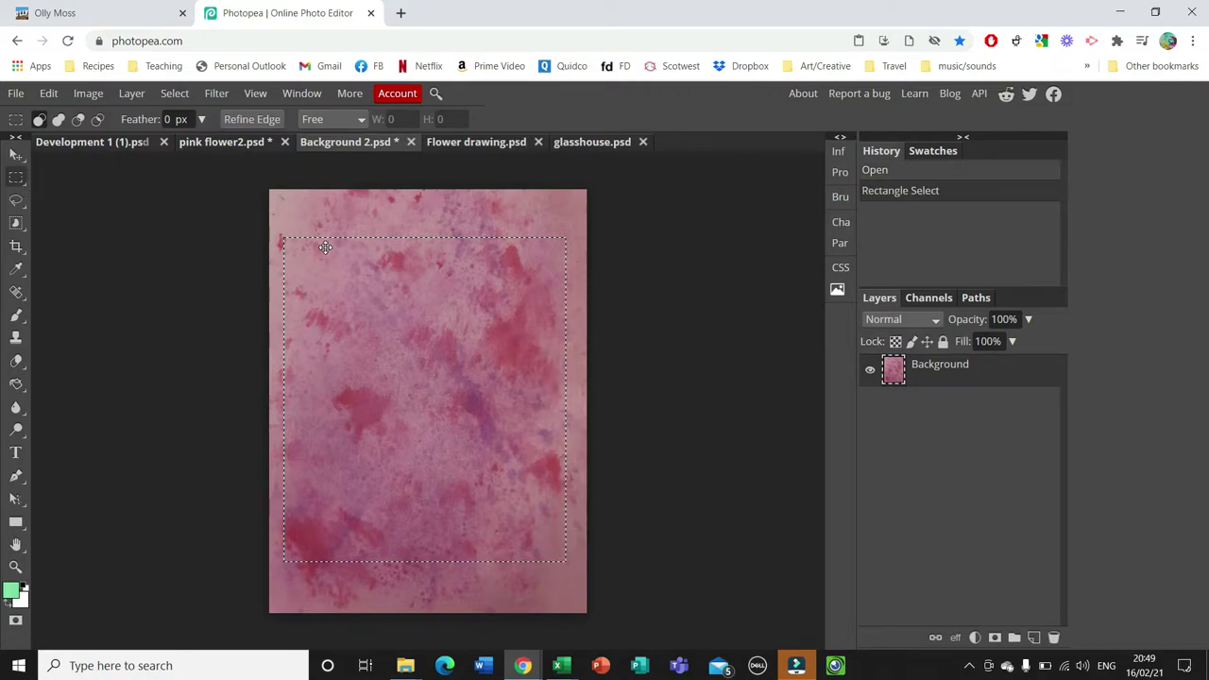
pyautogui.click(133, 143)
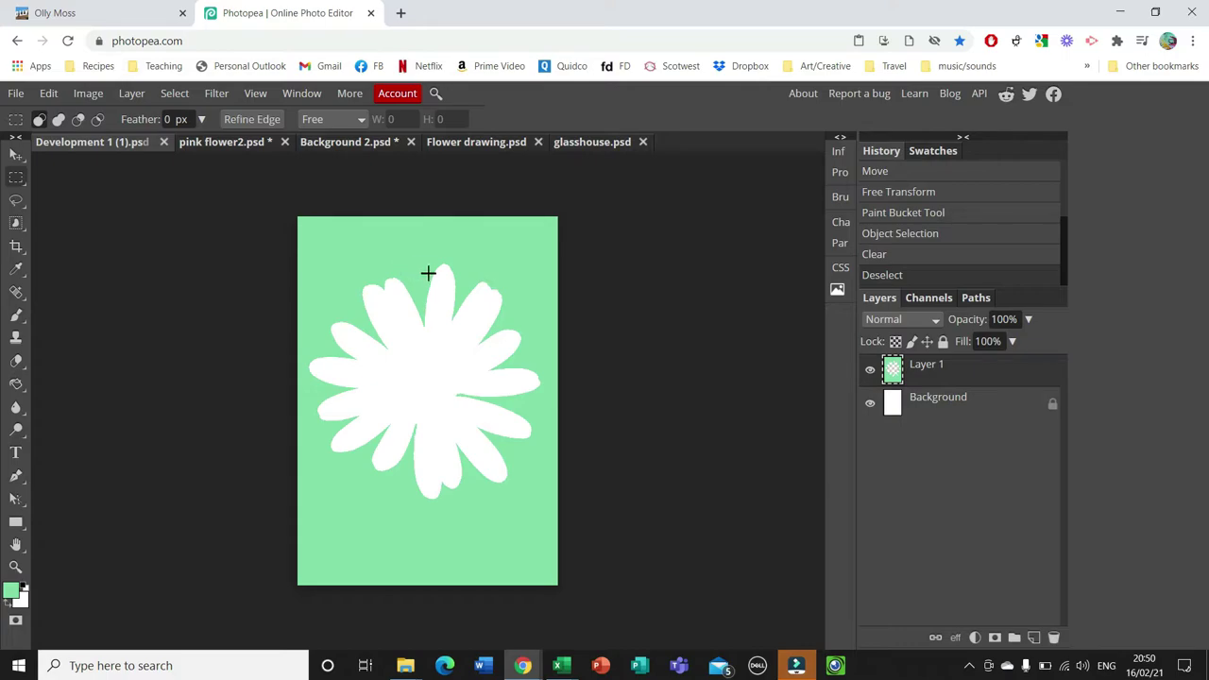
pyautogui.hotkey('ctrl', 'v')
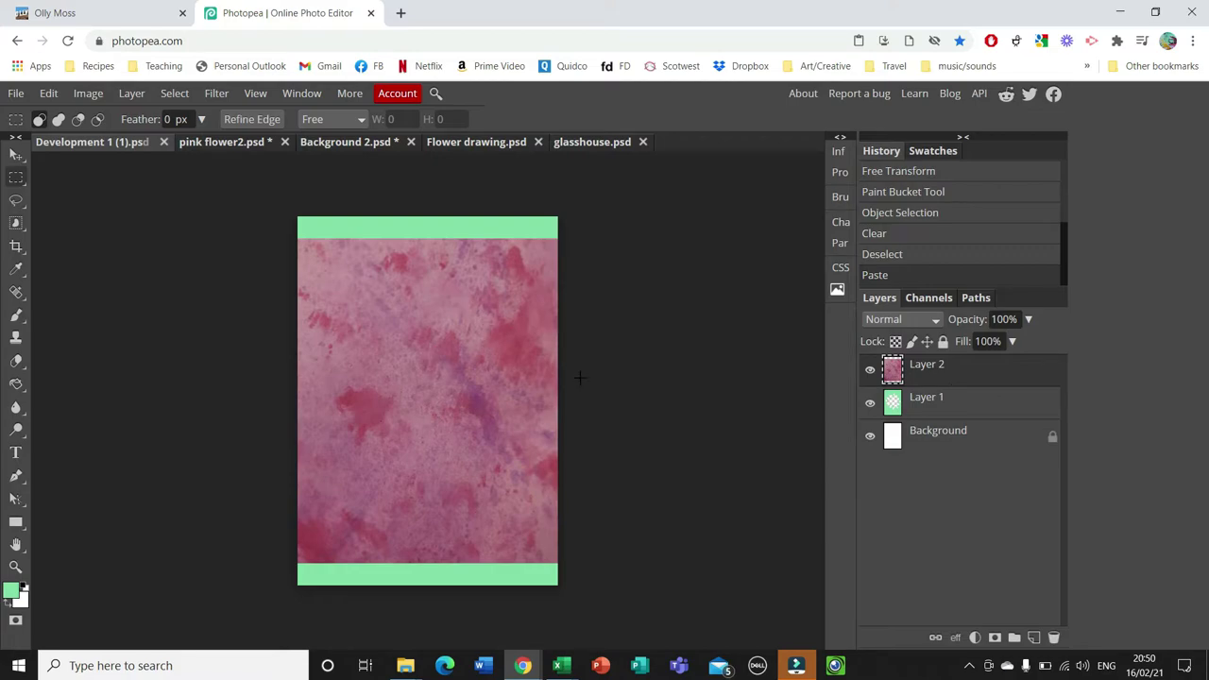
pyautogui.moveTo(943, 364); pyautogui.dragTo(942, 410)
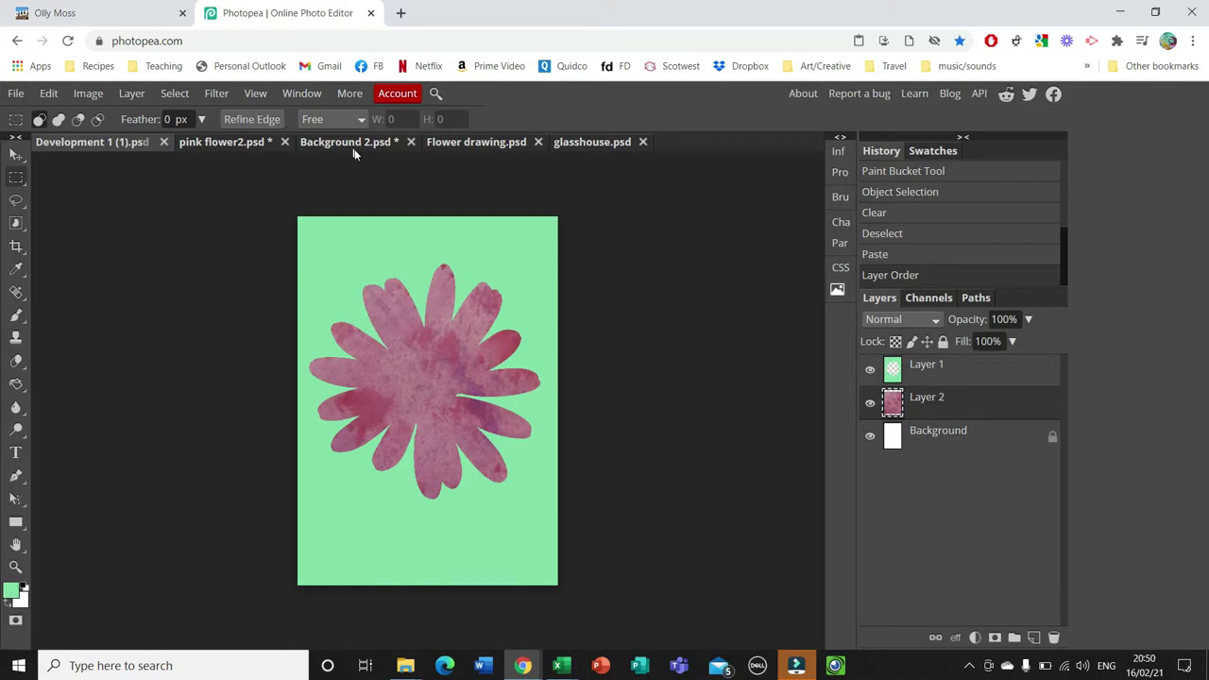
# Darken the glasshouse.psd drawing with a Brightness/Contrast adjustment of brightness -125 and contrast 54.
pyautogui.click(233, 143)
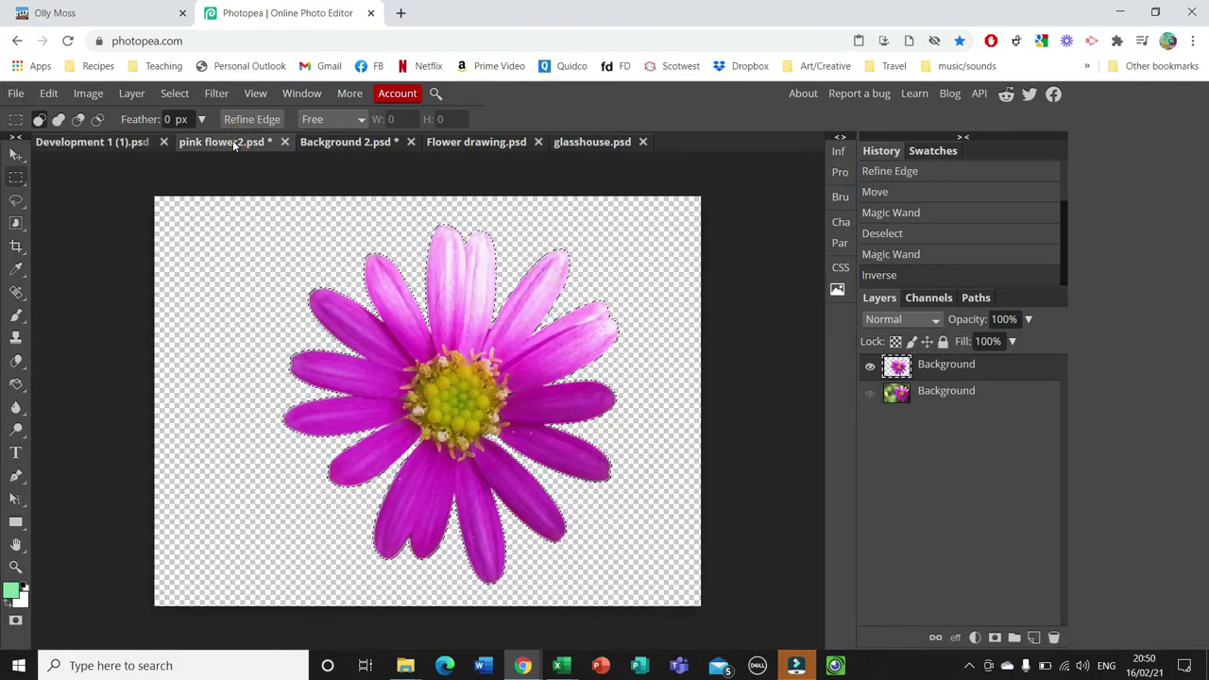
pyautogui.click(340, 144)
pyautogui.click(454, 144)
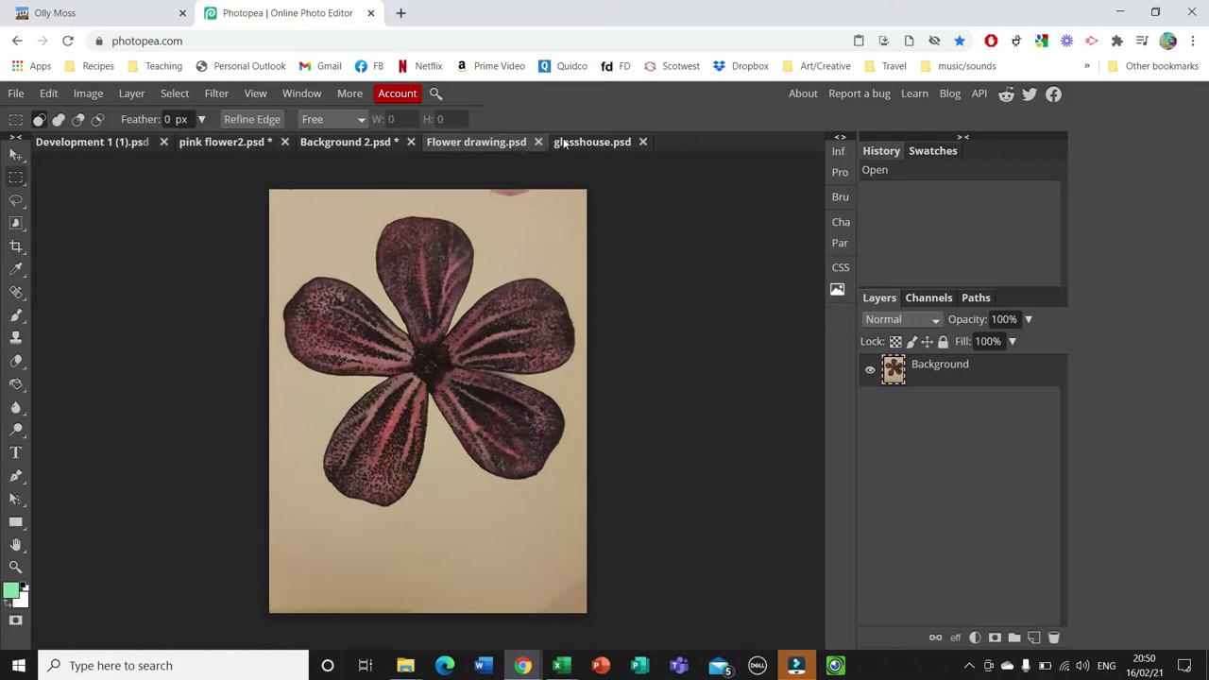
pyautogui.click(563, 142)
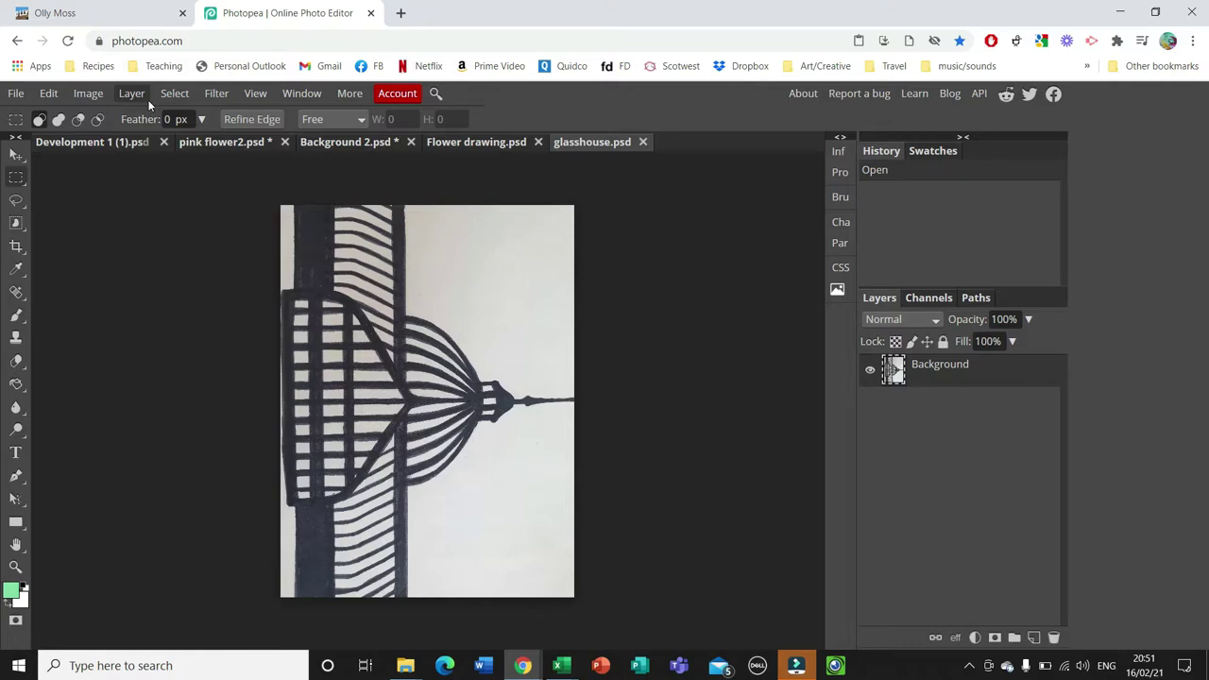
pyautogui.click(87, 94)
pyautogui.moveTo(104, 110)
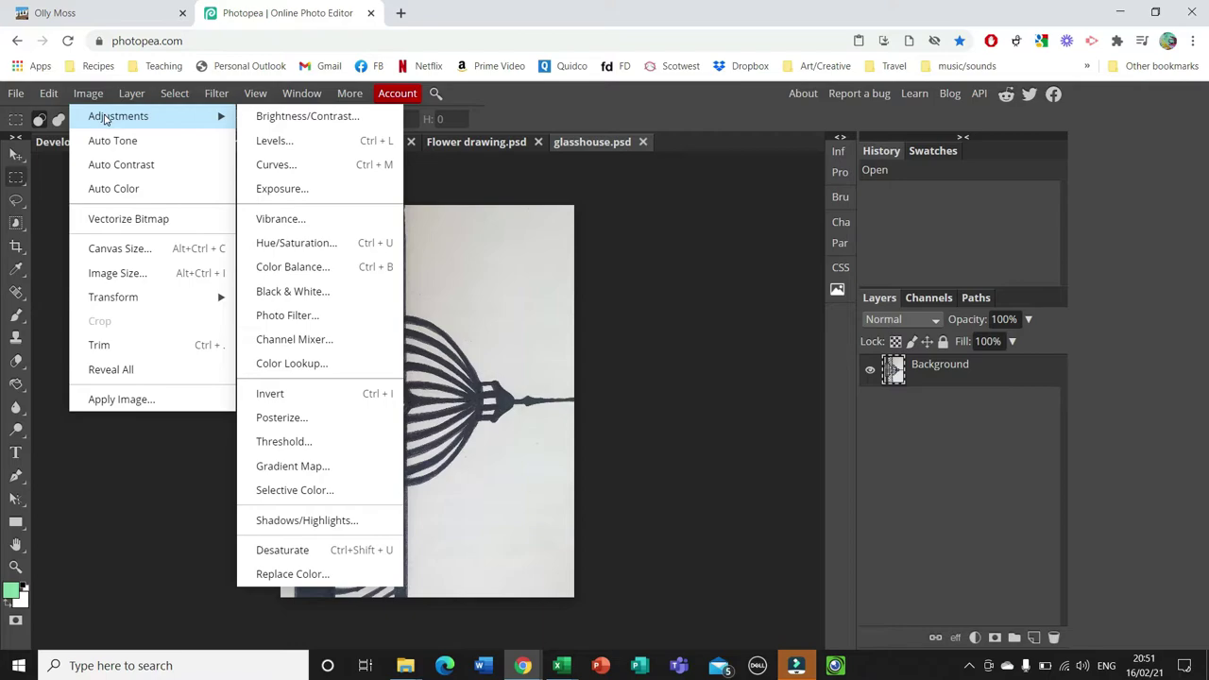
pyautogui.click(292, 117)
pyautogui.moveTo(331, 216); pyautogui.dragTo(808, 240)
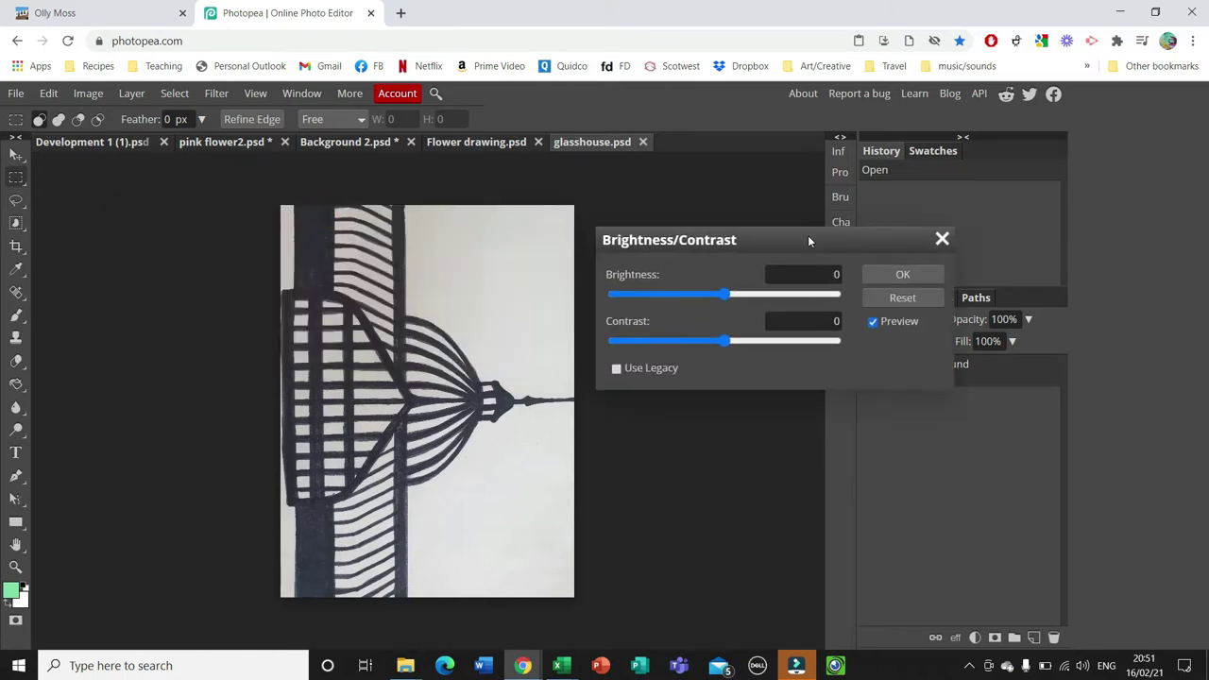
pyautogui.moveTo(725, 291); pyautogui.dragTo(646, 293)
pyautogui.moveTo(724, 340); pyautogui.dragTo(784, 340)
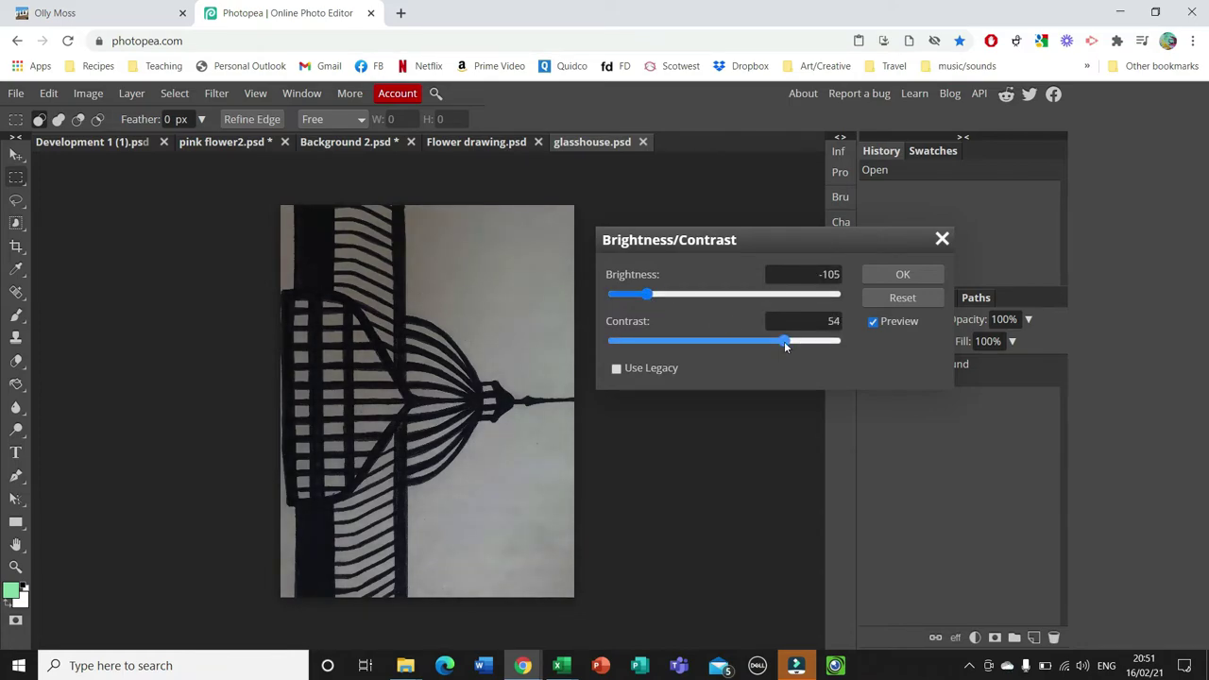
pyautogui.click(646, 295)
pyautogui.moveTo(646, 295); pyautogui.dragTo(631, 295)
pyautogui.click(903, 276)
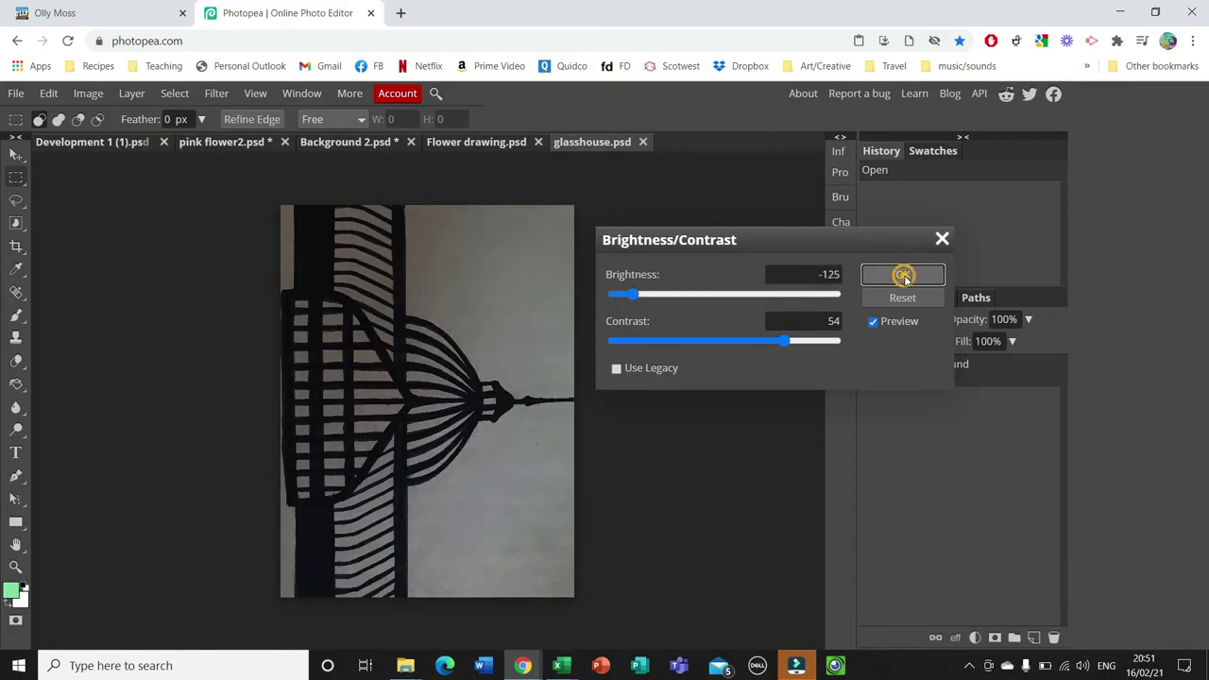
pyautogui.click(87, 93)
pyautogui.moveTo(104, 123)
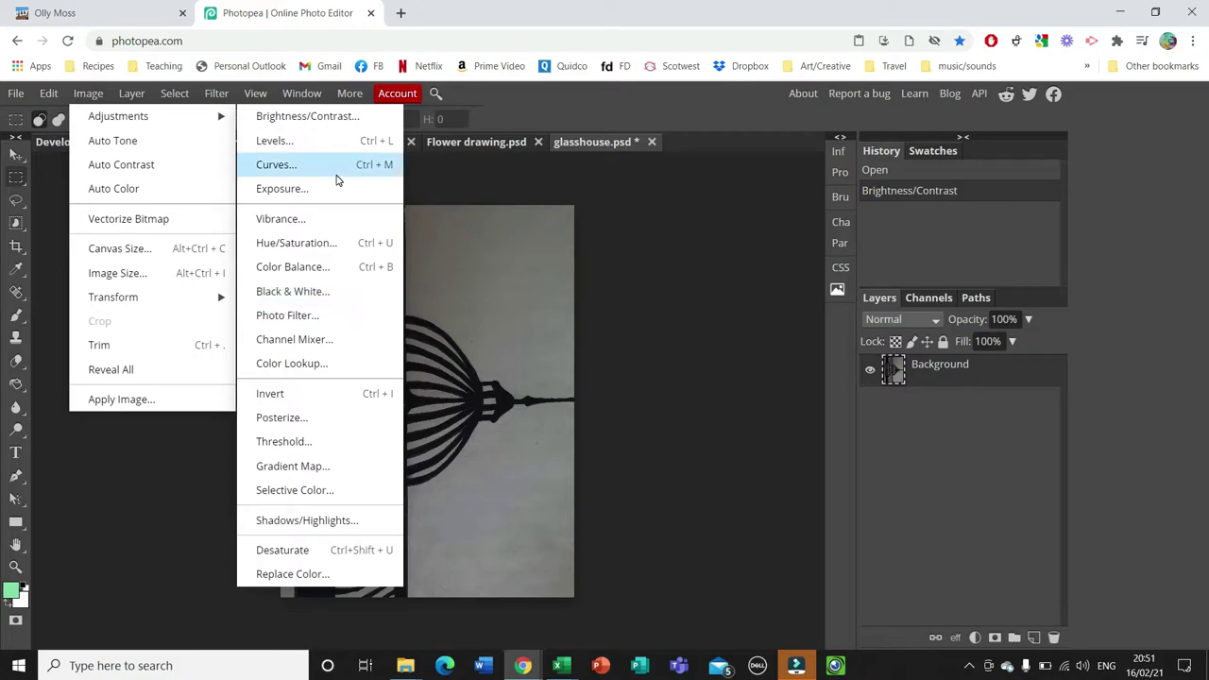
pyautogui.moveTo(255, 93)
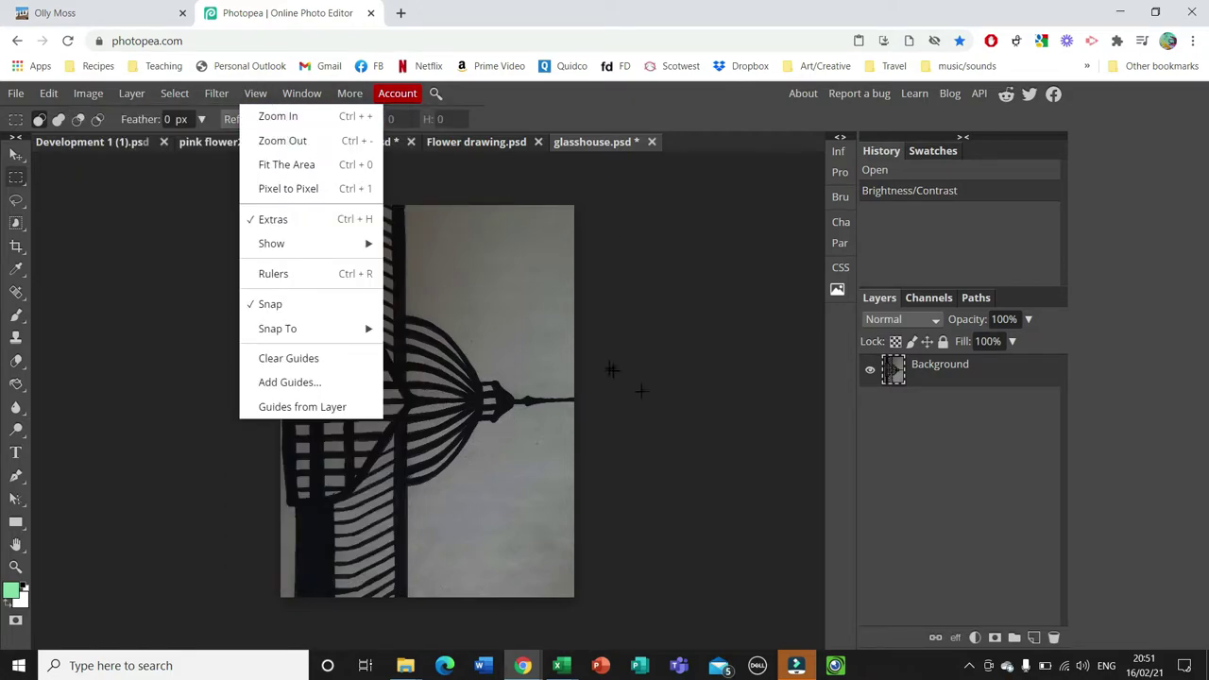
# Crop the glasshouse drawing to trim strips off its upper and lower edges and a sliver off the side at the building's base.
pyautogui.click(17, 178)
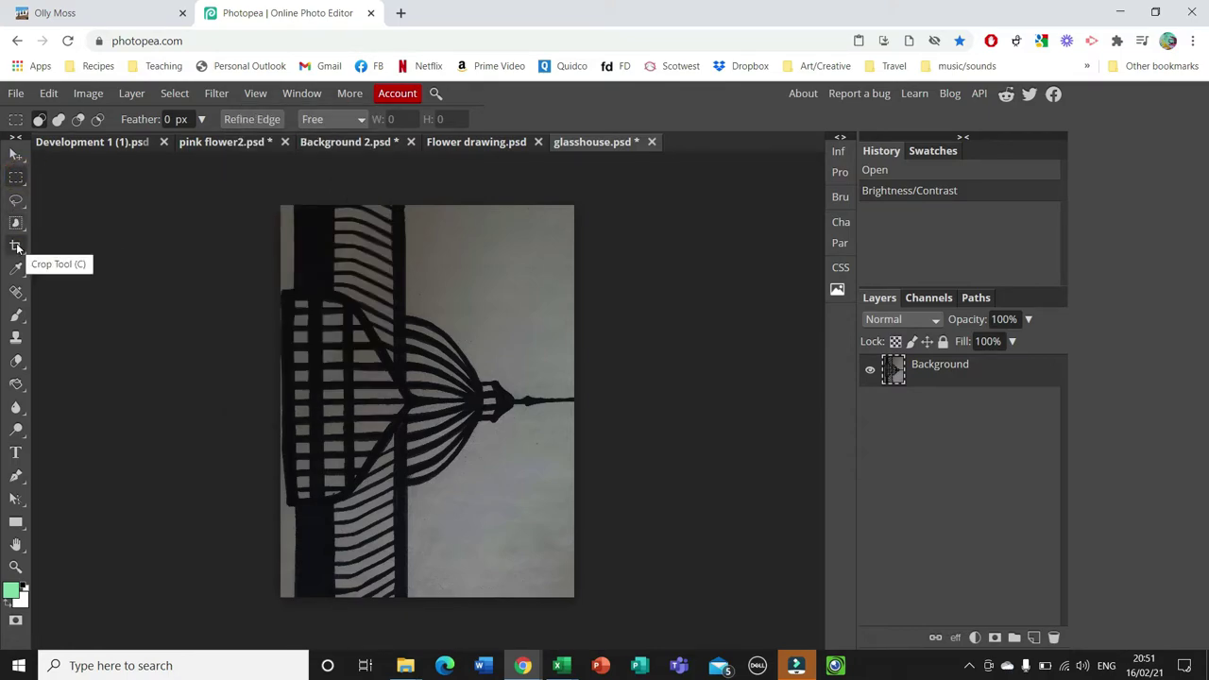
pyautogui.click(16, 247)
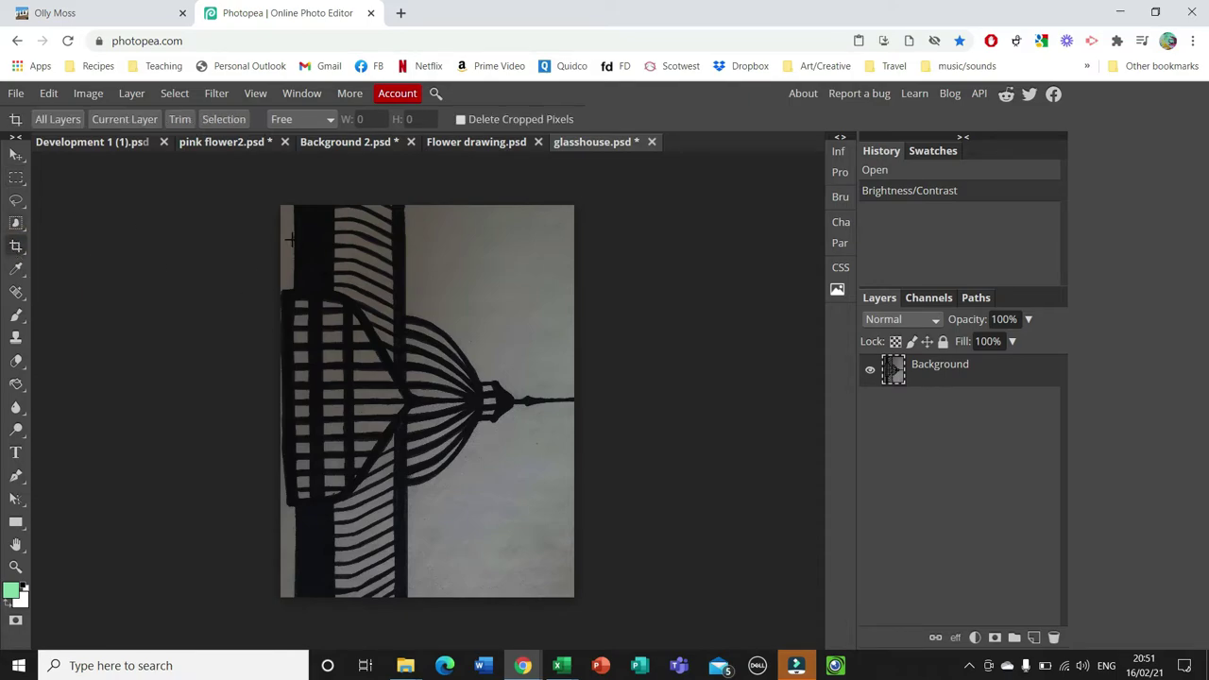
pyautogui.moveTo(290, 229); pyautogui.dragTo(574, 555)
pyautogui.click(614, 120)
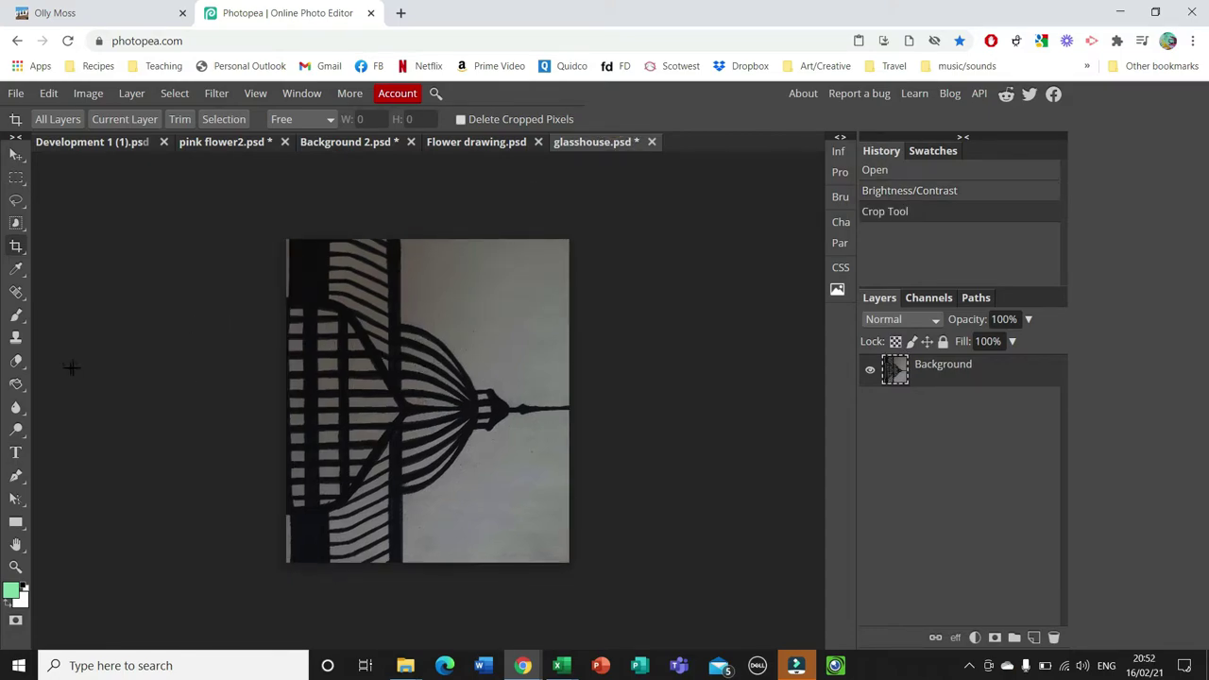
# Select three window panes of the glasshouse with Object Selection, adding each to the selection, and delete them.
pyautogui.click(16, 222)
pyautogui.click(78, 228)
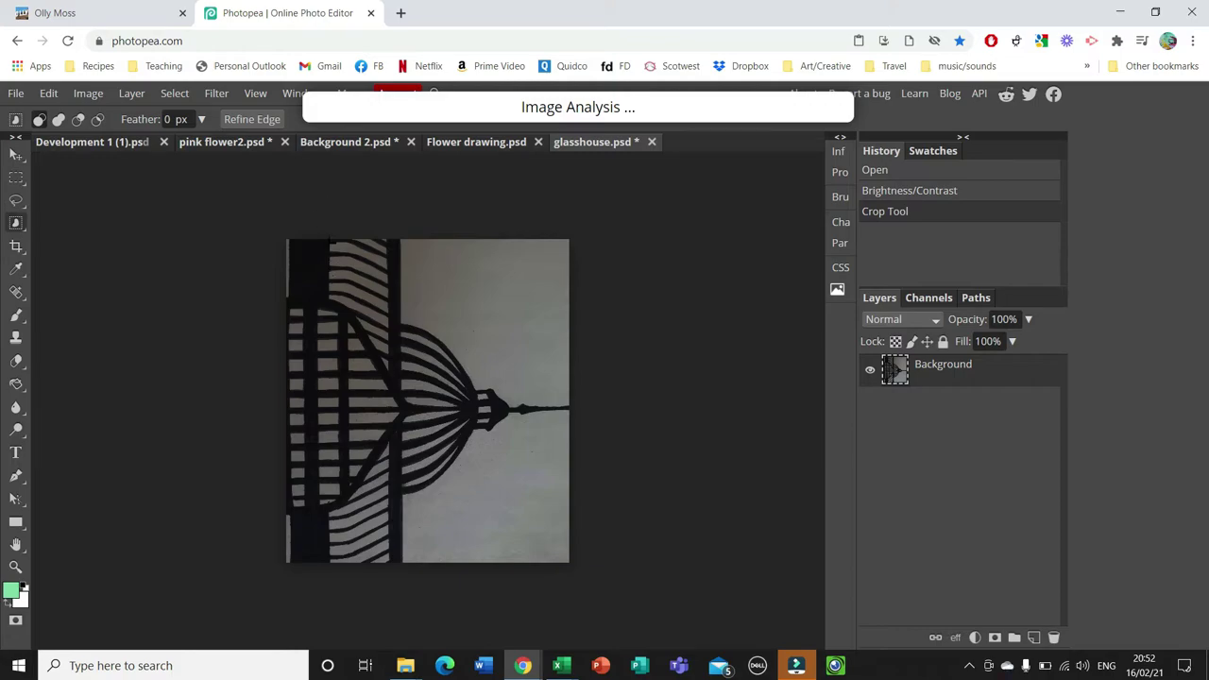
pyautogui.hotkey('ctrl', '+')
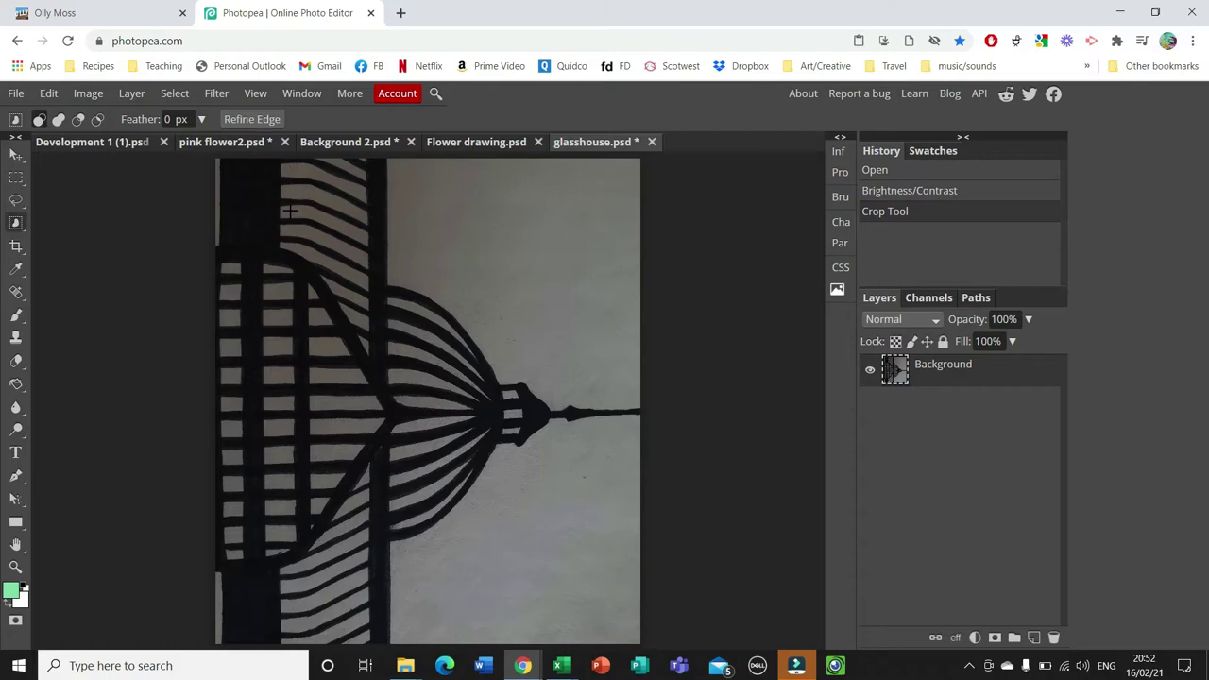
pyautogui.click(255, 94)
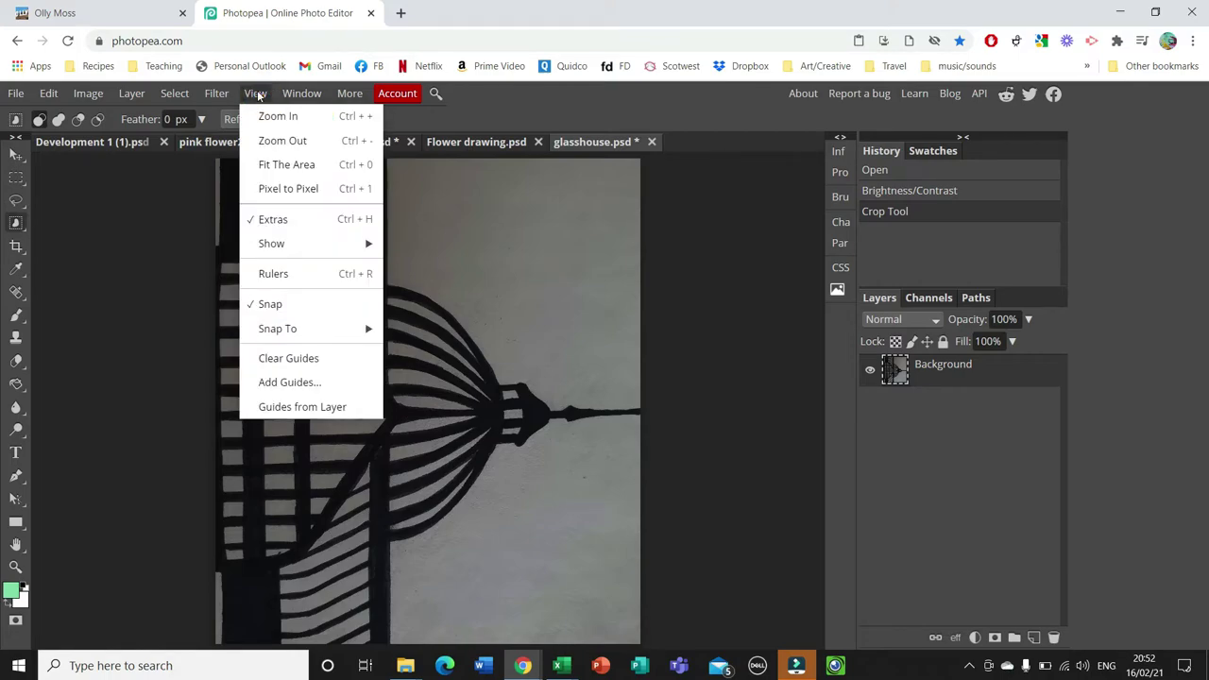
pyautogui.click(255, 94)
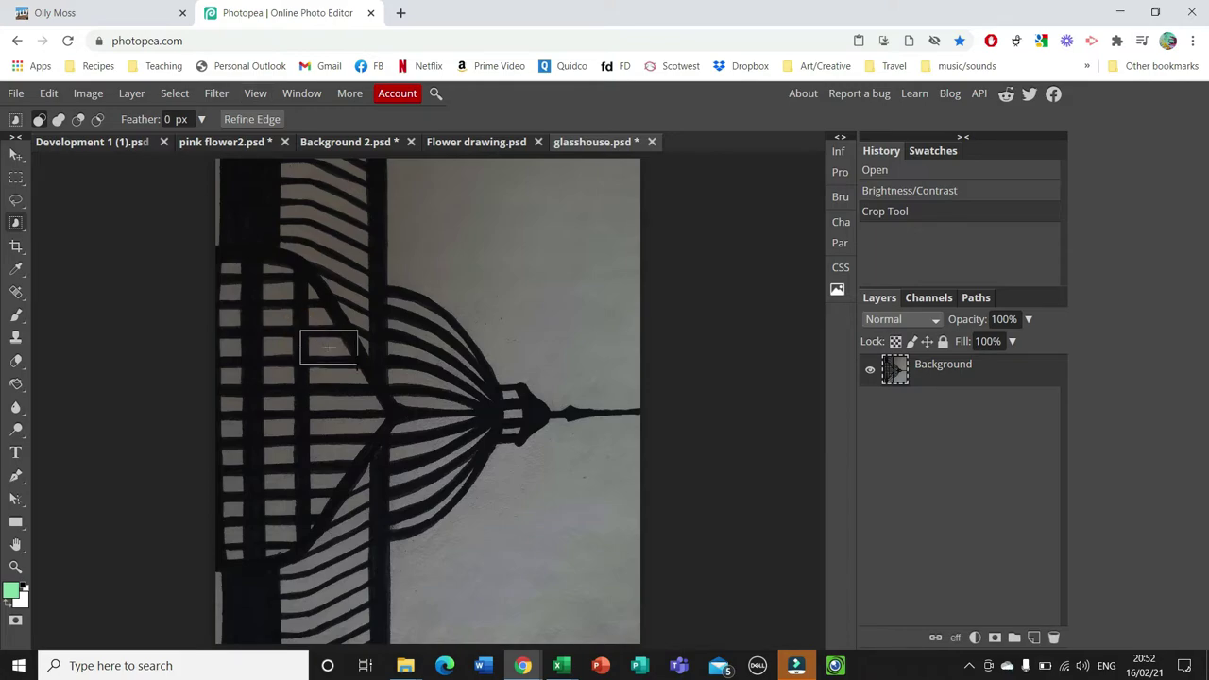
pyautogui.click(329, 347)
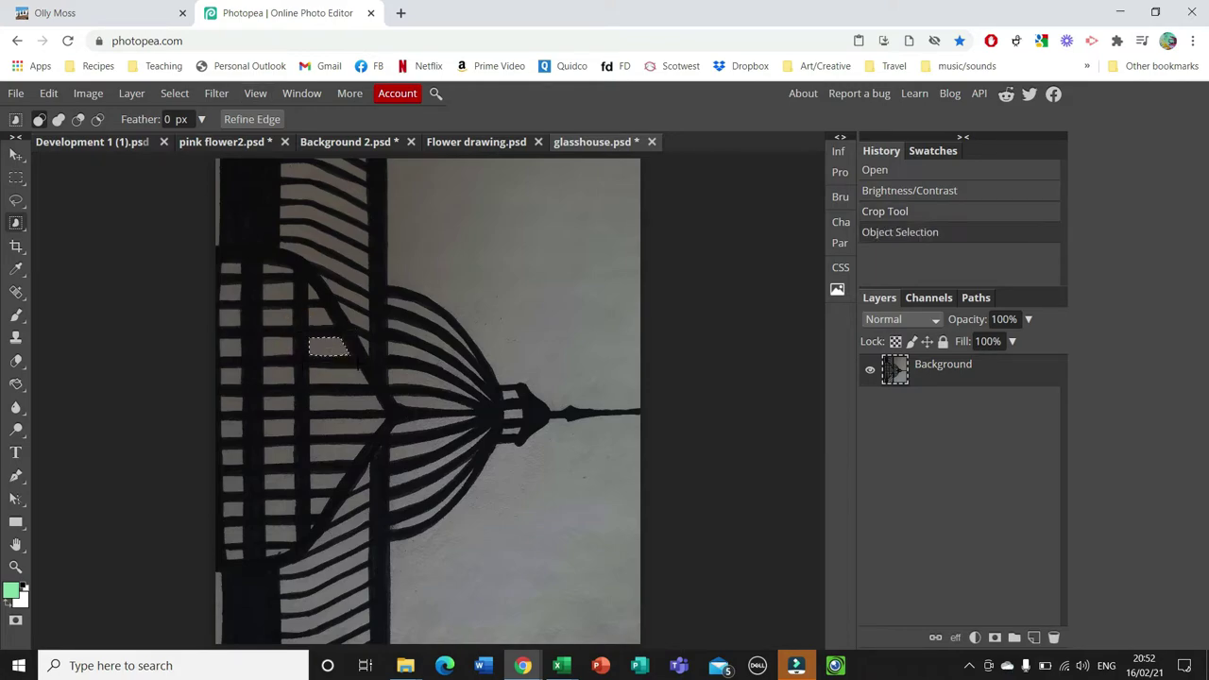
pyautogui.click(58, 119)
pyautogui.moveTo(305, 364); pyautogui.dragTo(370, 388)
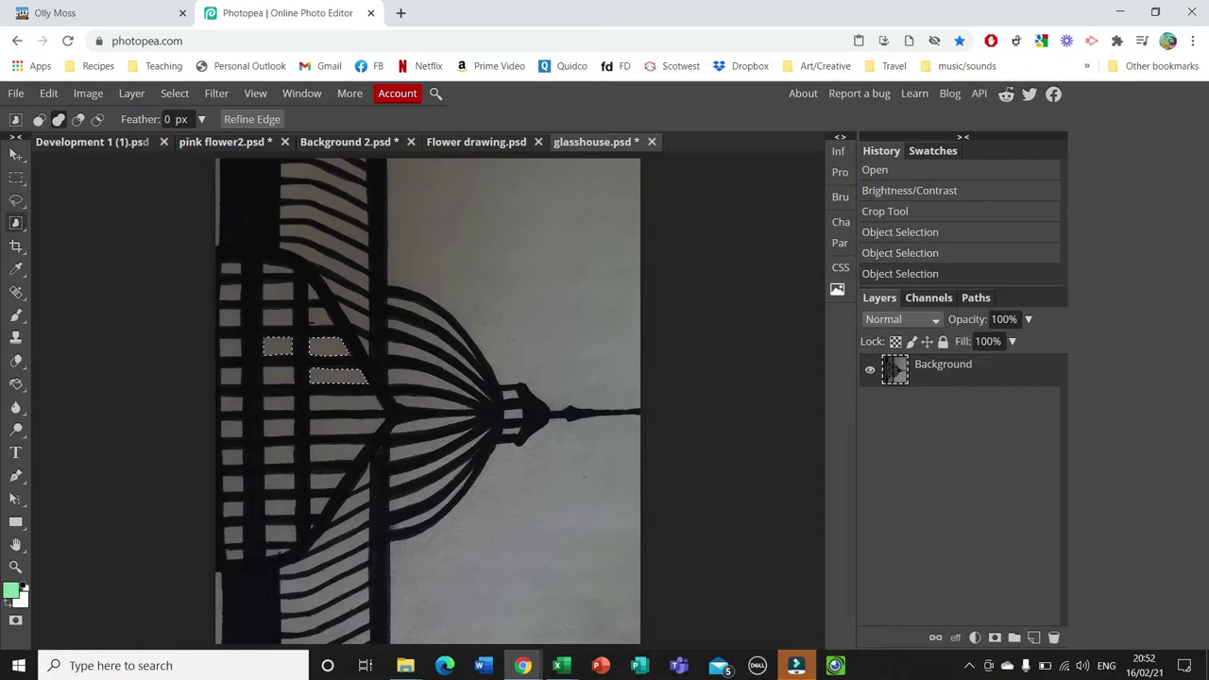
pyautogui.press('Delete')
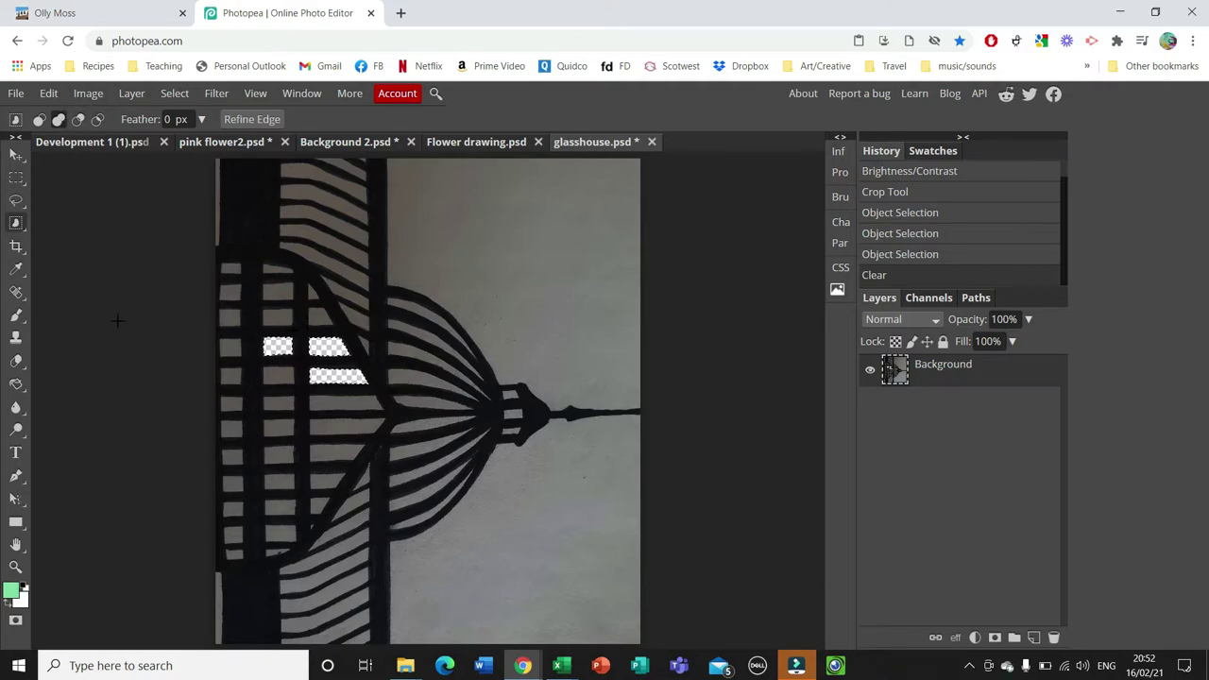
# Select the black lines with the Magic Wand at tolerance 40, invert the selection, delete the grey paper, and deselect.
pyautogui.rightClick(16, 227)
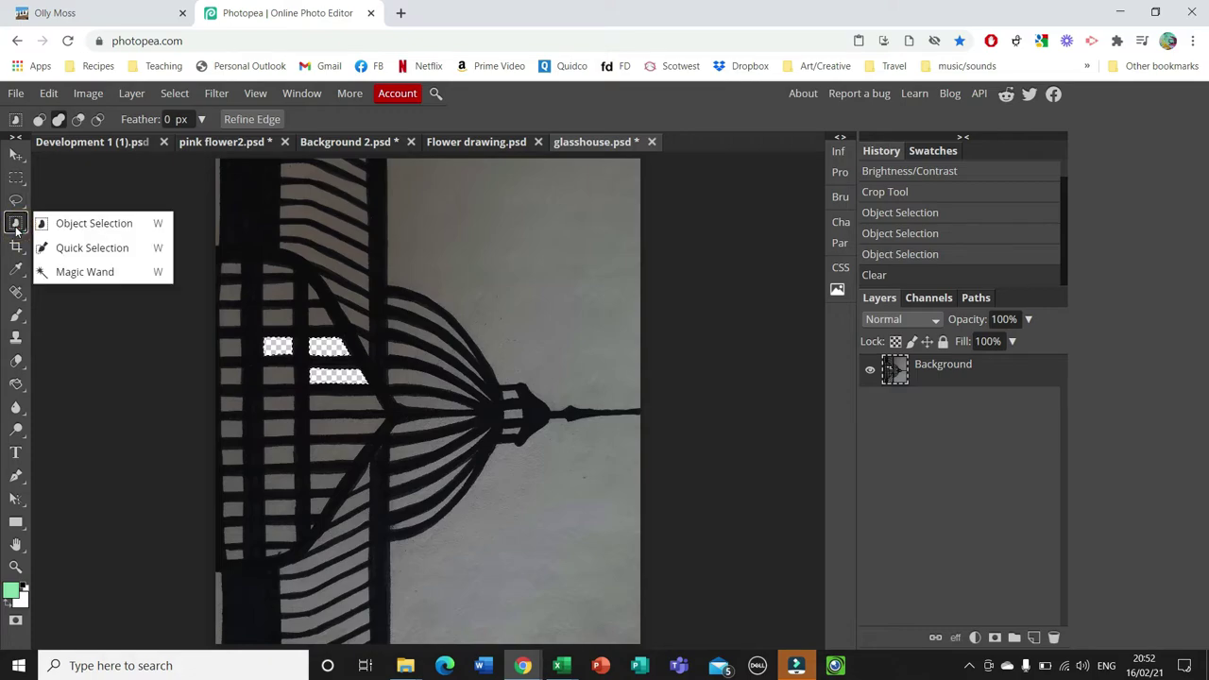
pyautogui.click(98, 272)
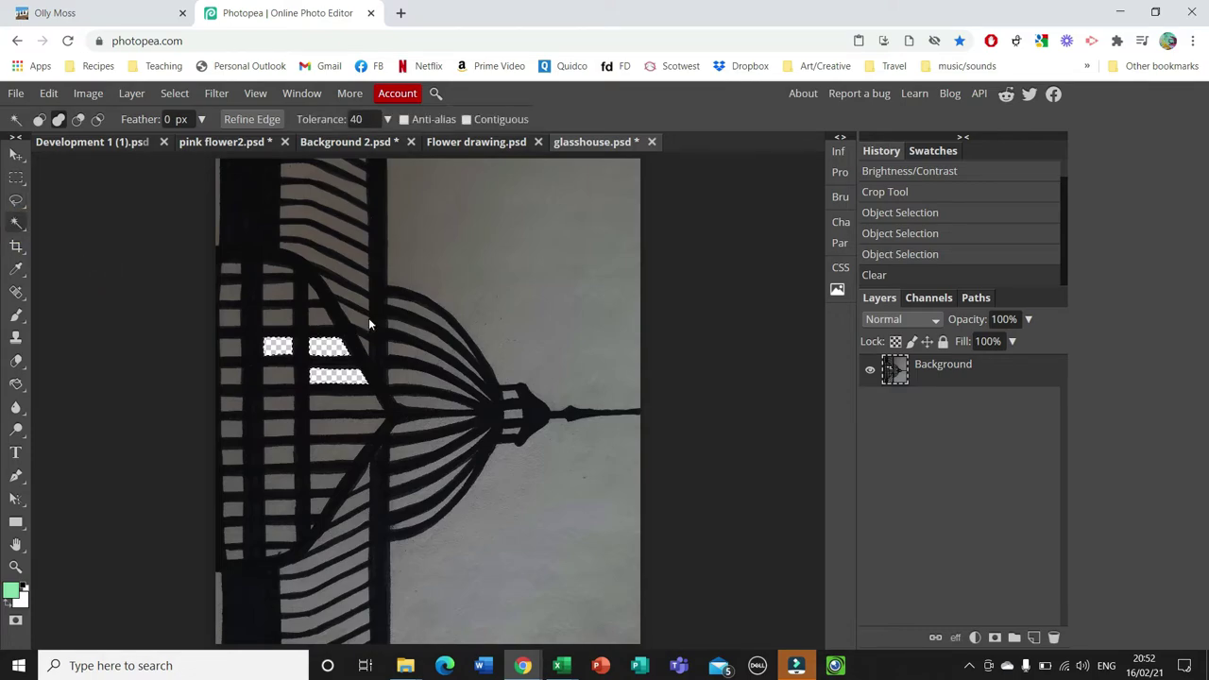
pyautogui.click(513, 256)
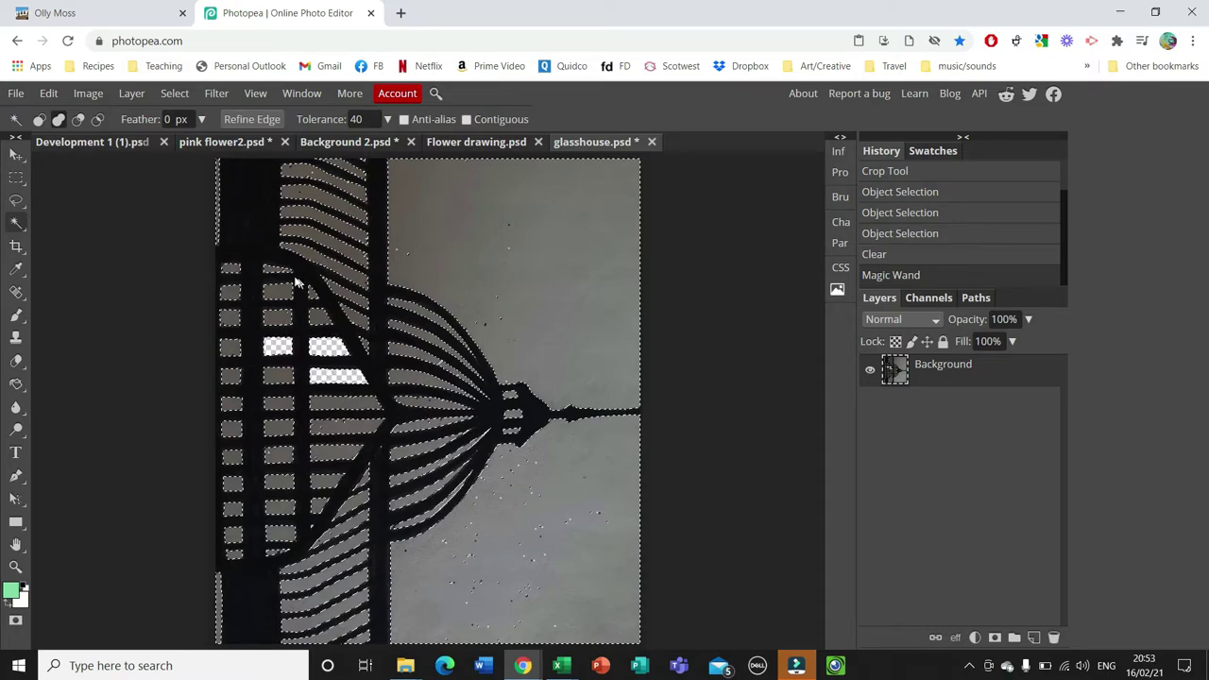
pyautogui.click(201, 253)
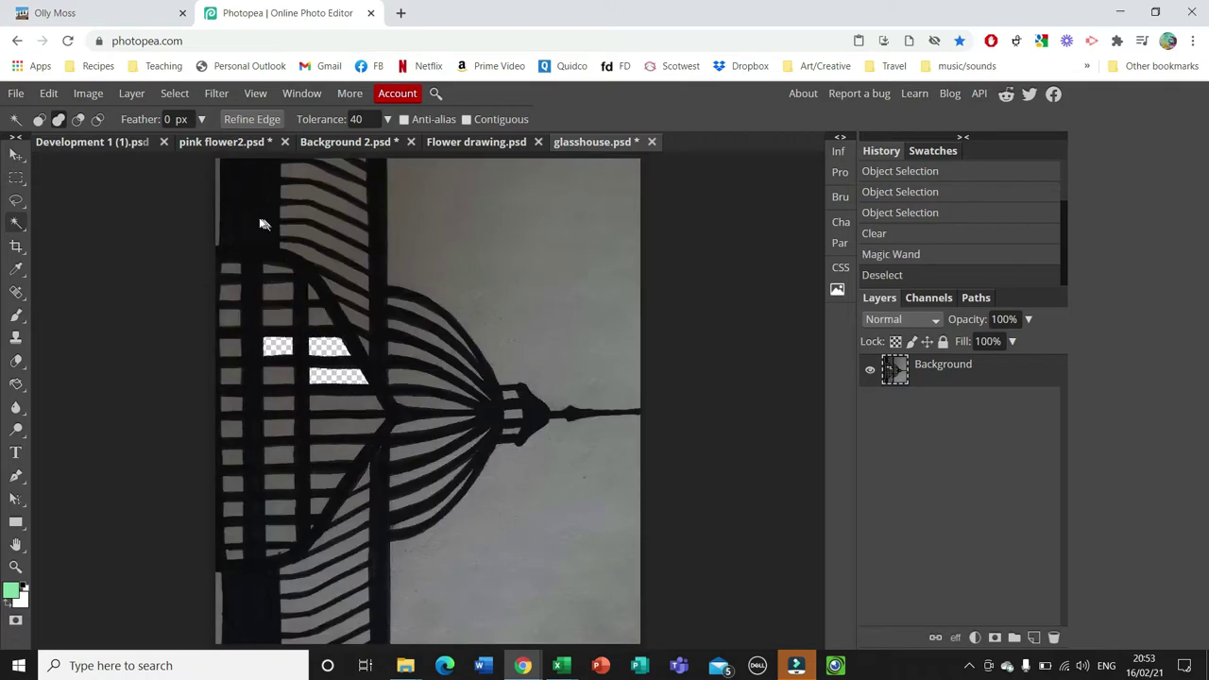
pyautogui.click(254, 227)
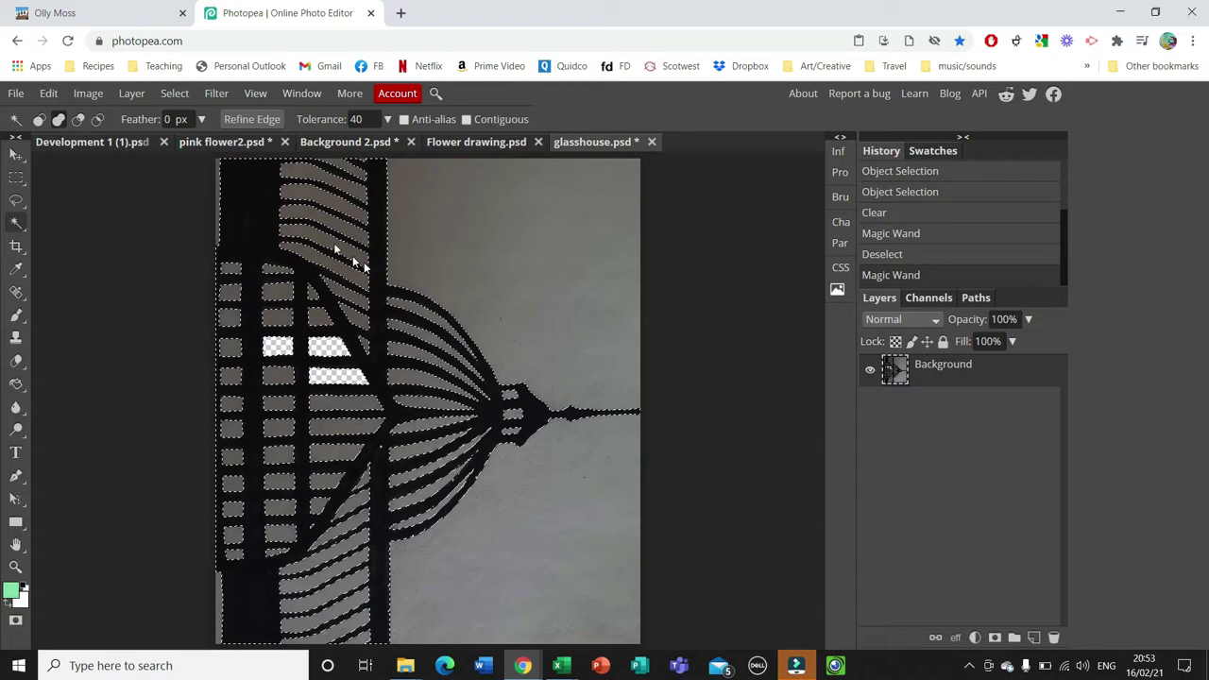
pyautogui.click(188, 92)
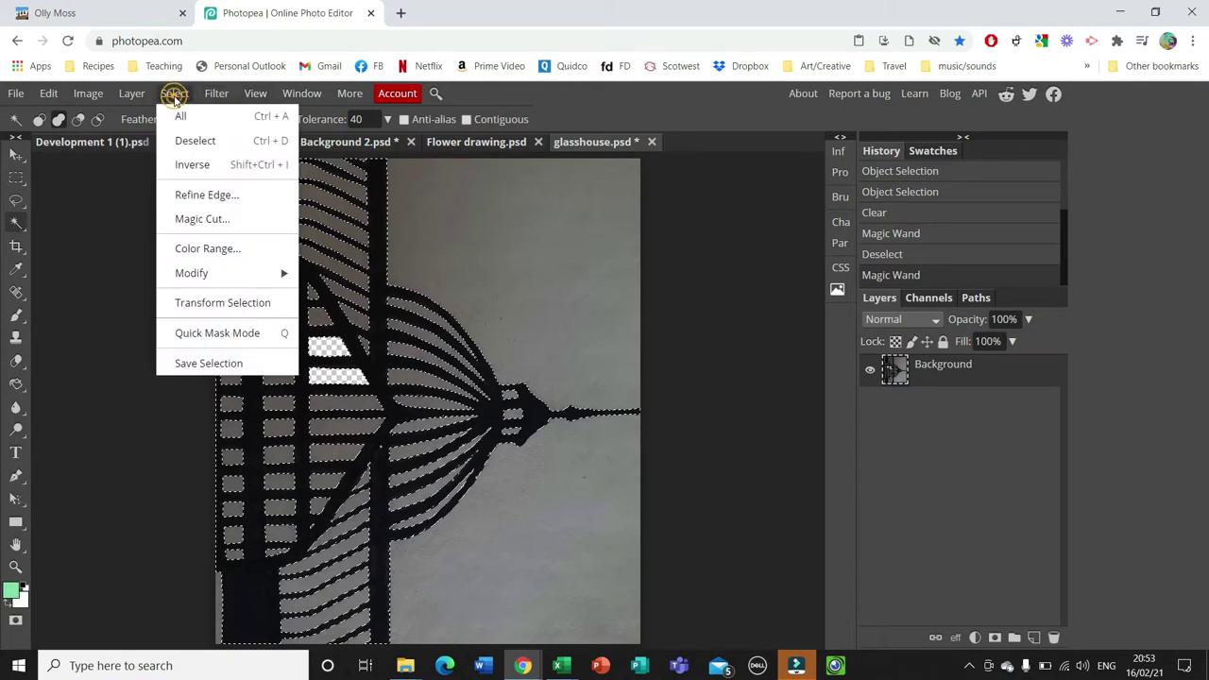
pyautogui.click(193, 166)
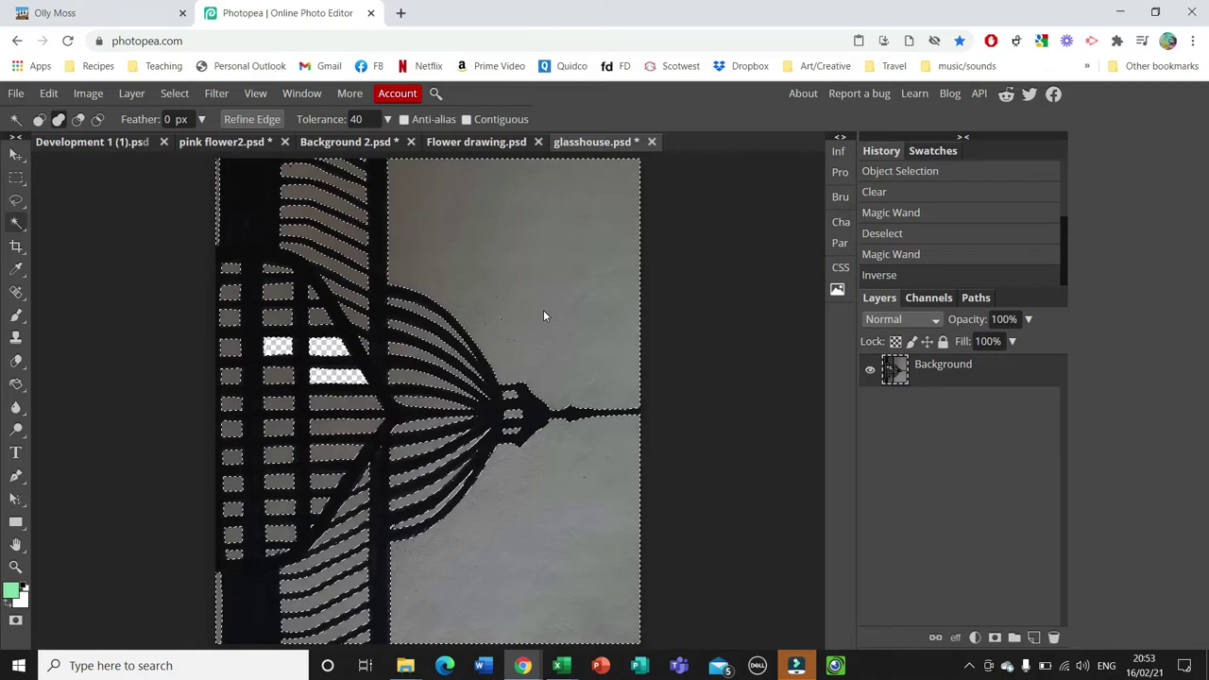
pyautogui.press('Delete')
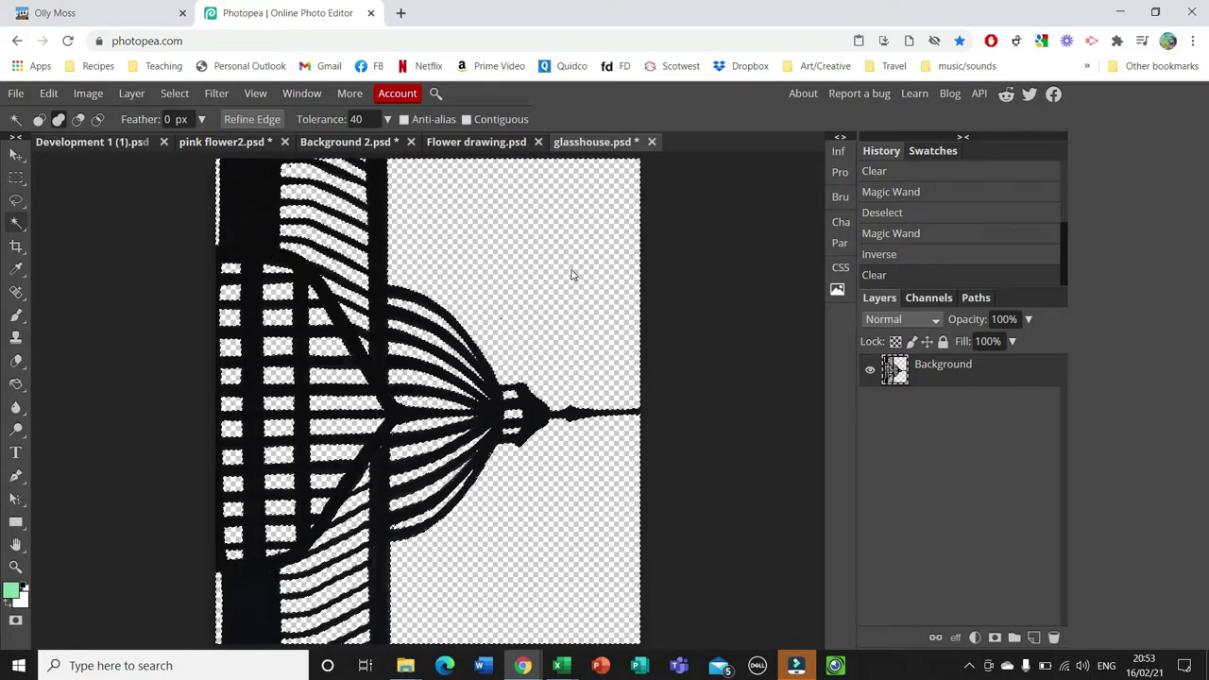
pyautogui.hotkey('ctrl', 'd')
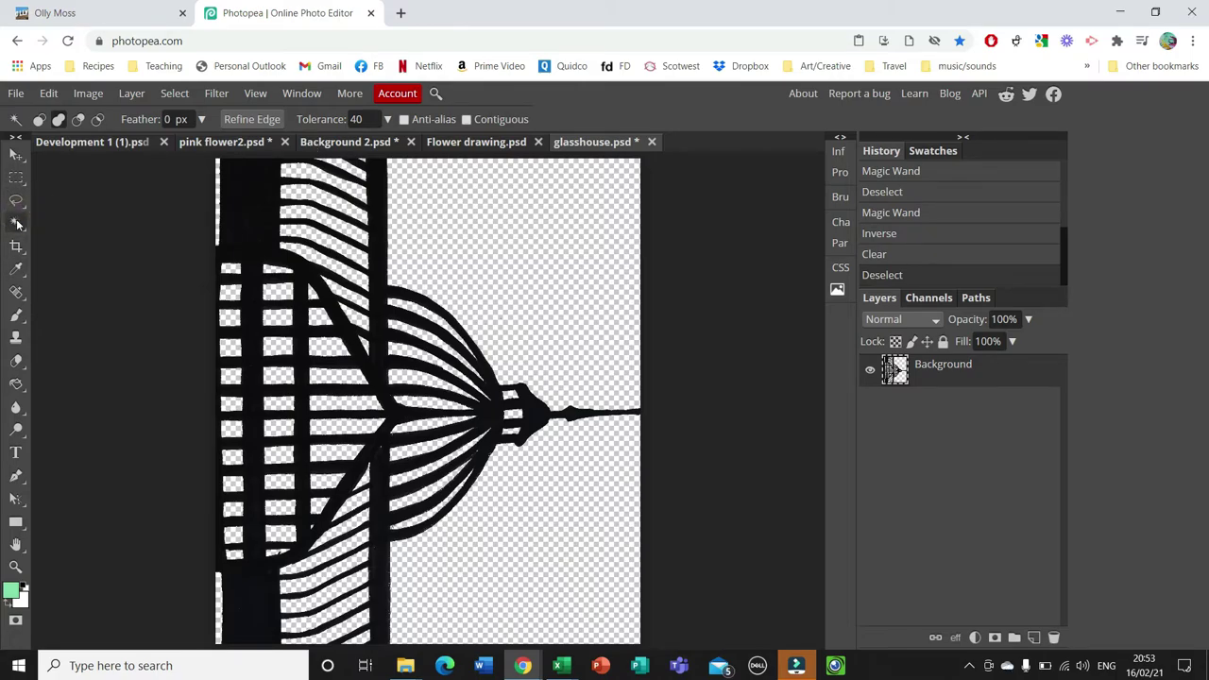
# Select the black glasshouse lines with the Magic Wand and copy them into Development 1 (1).psd between the green layer and the painted texture.
pyautogui.click(249, 217)
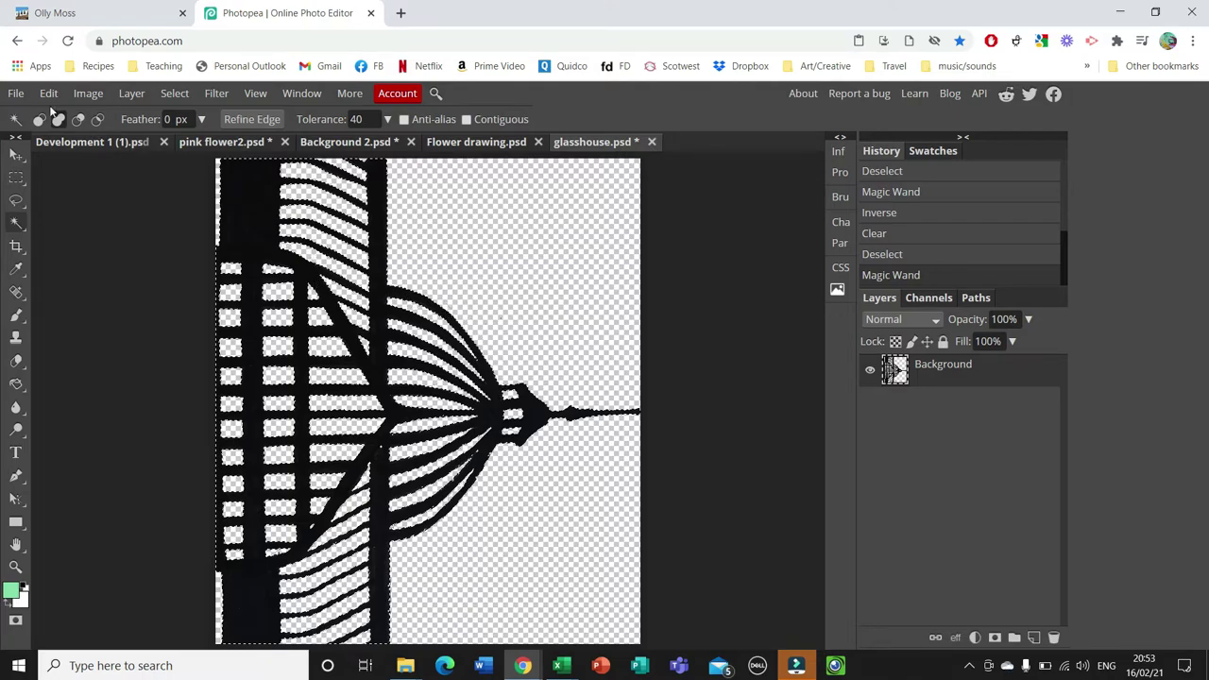
pyautogui.click(128, 142)
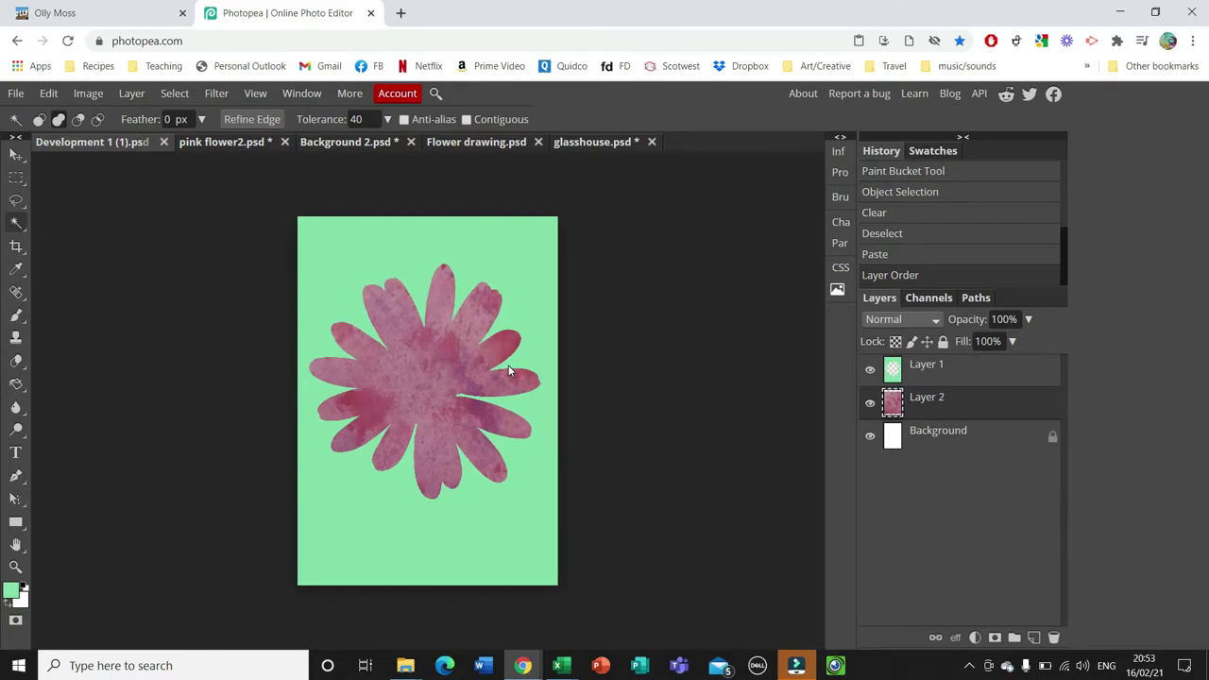
pyautogui.hotkey('ctrl', 'v')
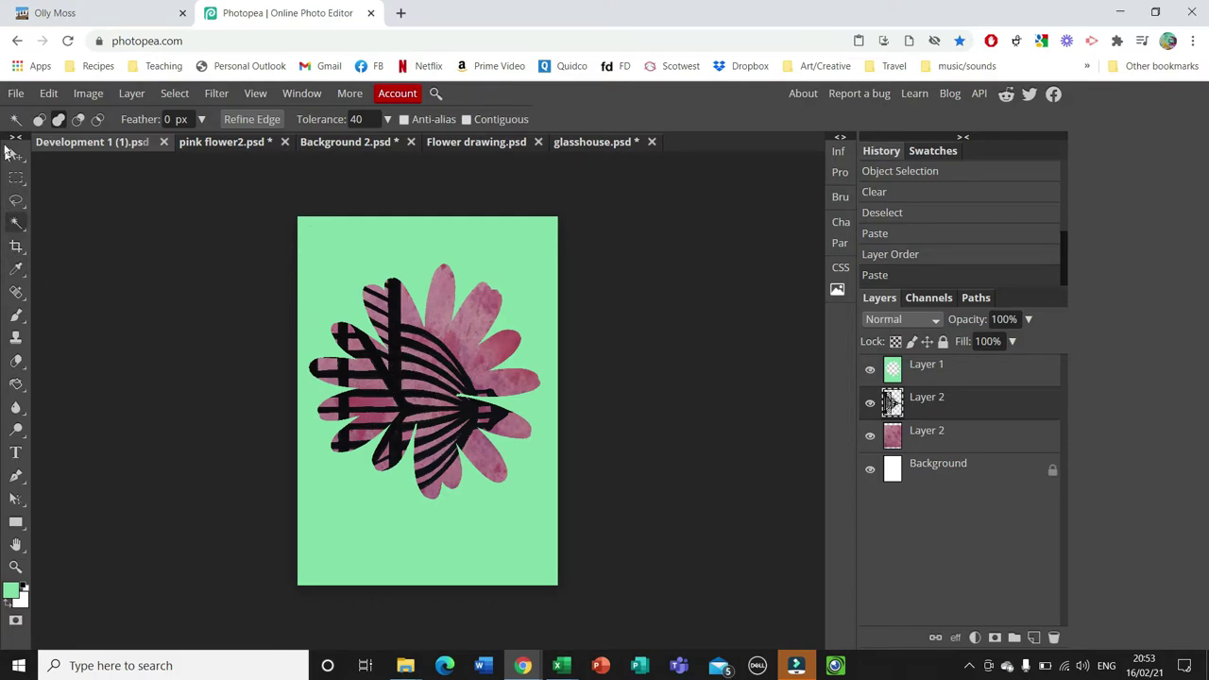
# Shift the glasshouse line layer slightly and rotate it about -88.9° so the building stands upright inside the flower cut-out.
pyautogui.click(16, 158)
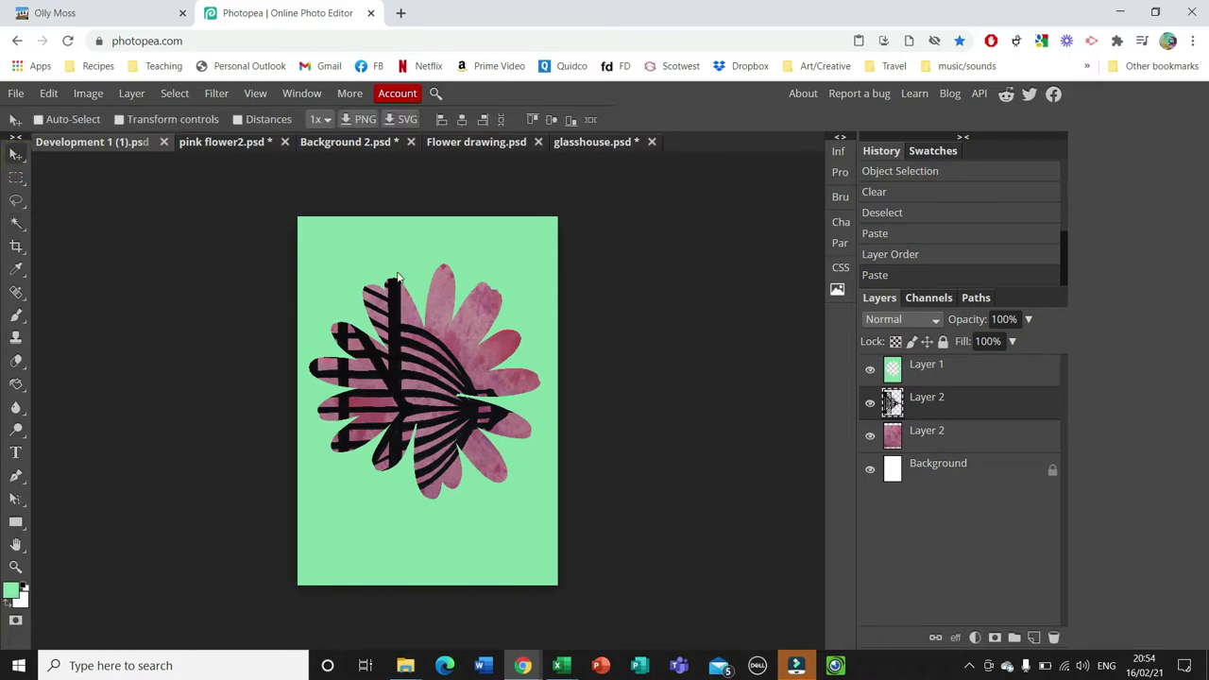
pyautogui.moveTo(428, 369); pyautogui.dragTo(397, 362)
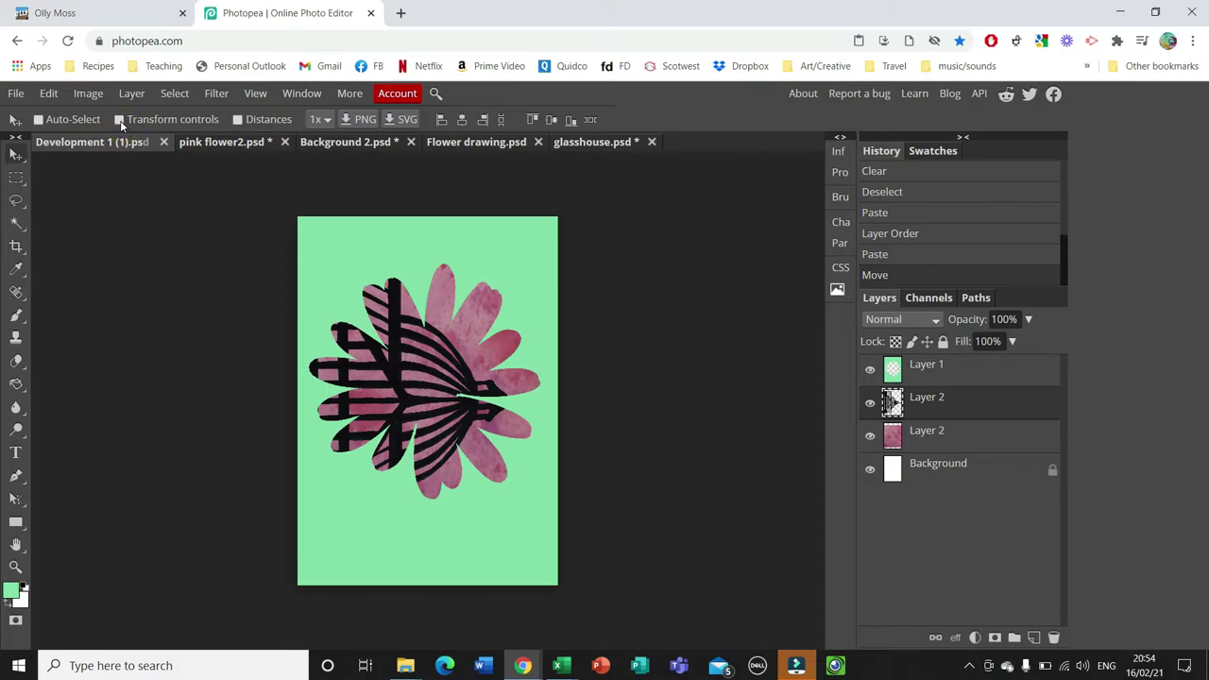
pyautogui.click(119, 120)
pyautogui.moveTo(582, 225); pyautogui.dragTo(573, 215)
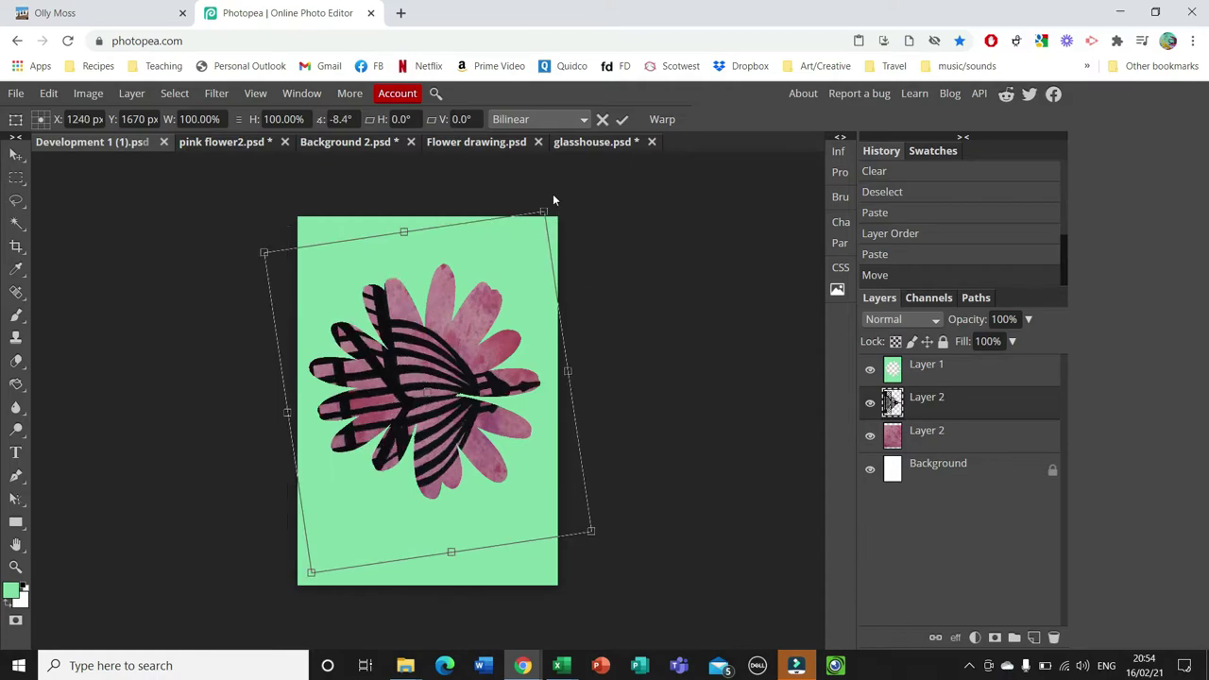
pyautogui.moveTo(616, 455); pyautogui.dragTo(612, 443)
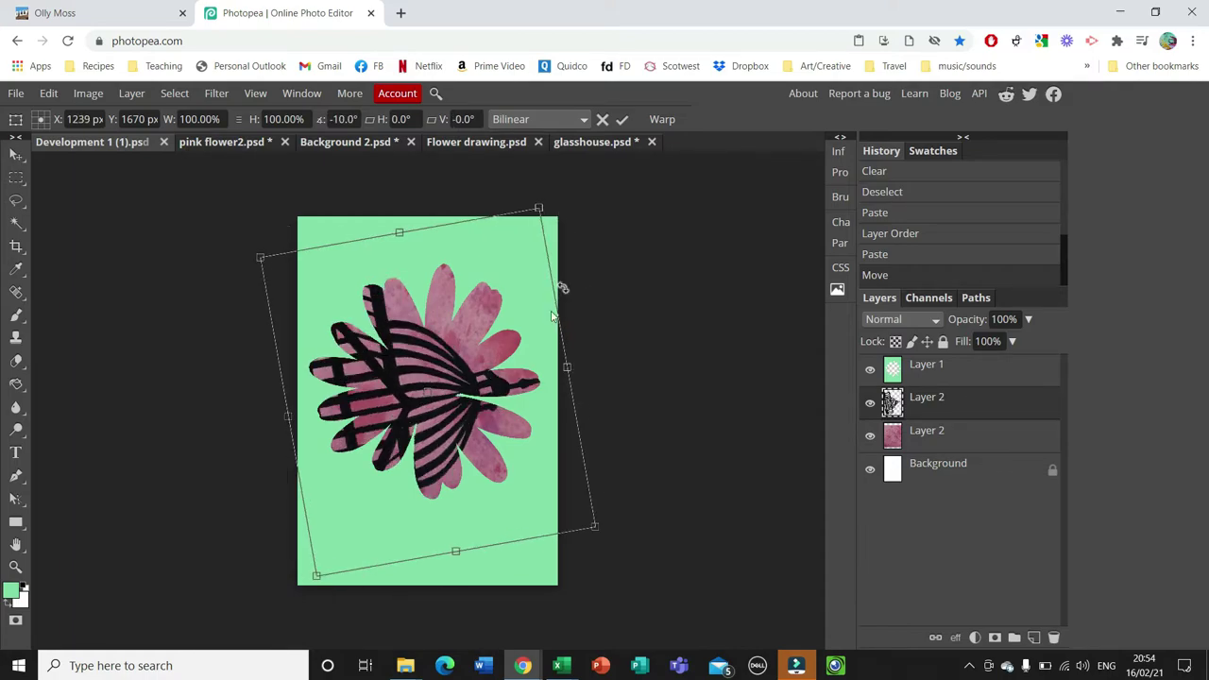
pyautogui.moveTo(555, 201); pyautogui.dragTo(270, 98)
pyautogui.moveTo(439, 166); pyautogui.dragTo(238, 203)
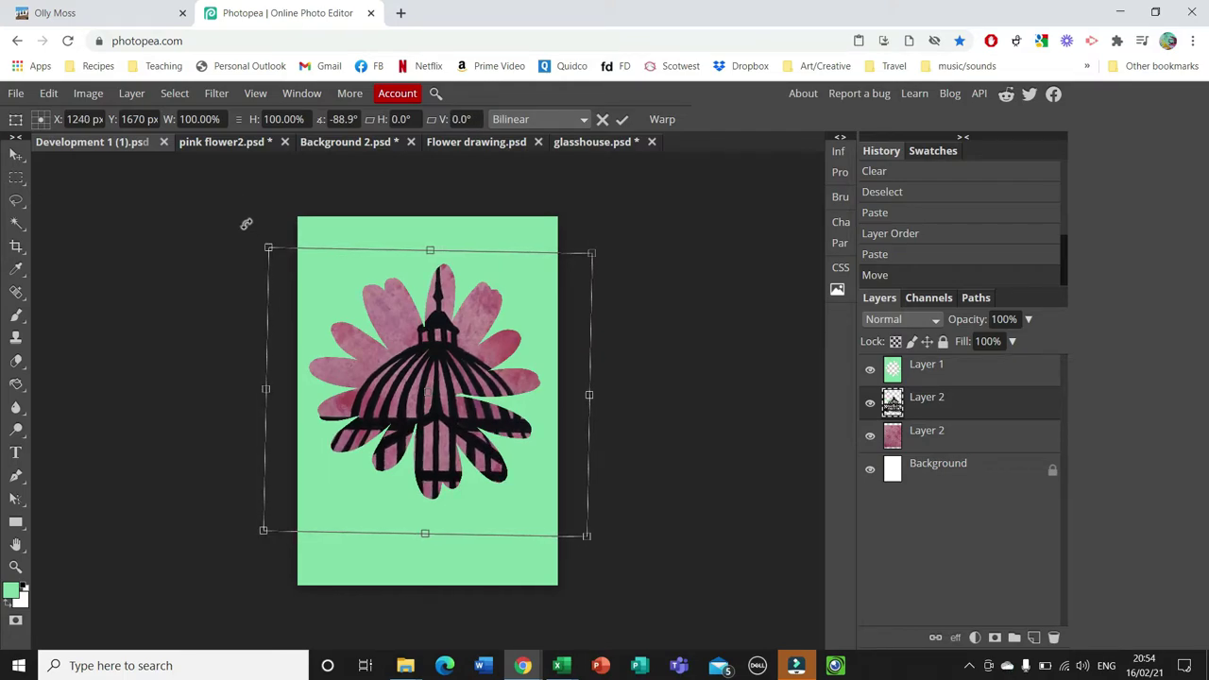
# Scale the glasshouse to 88.86%, move it towards the flower's lower-right petals, fine-tune its rotation to -89.2°, and apply the transform.
pyautogui.moveTo(269, 248); pyautogui.dragTo(299, 278)
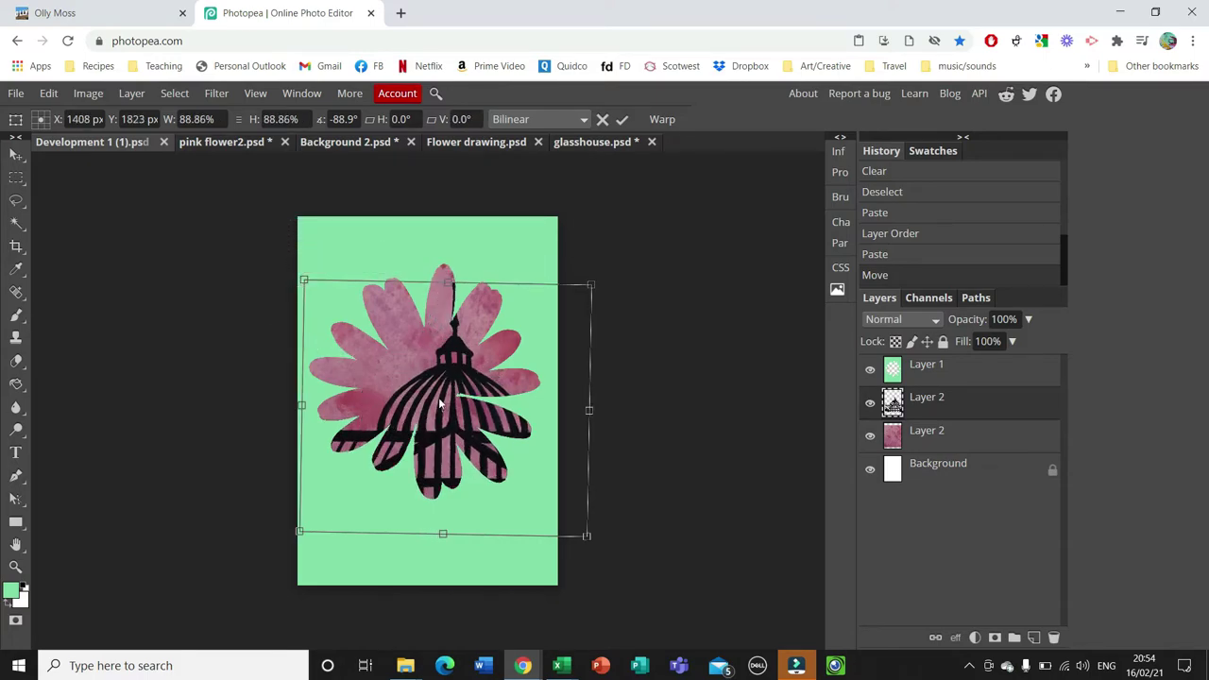
pyautogui.moveTo(480, 353)
pyautogui.mouseDown()
pyautogui.moveTo(503, 380)
pyautogui.moveTo(494, 365)
pyautogui.mouseUp()
pyautogui.moveTo(614, 272); pyautogui.dragTo(615, 266)
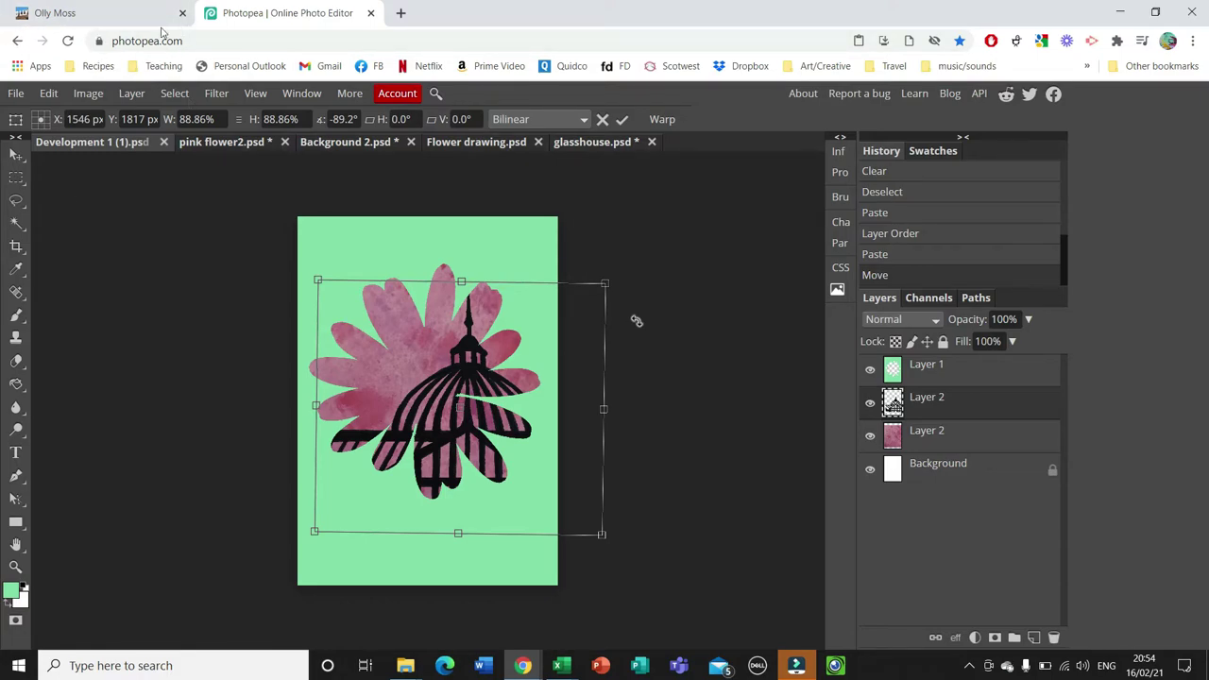
pyautogui.click(621, 119)
pyautogui.click(118, 119)
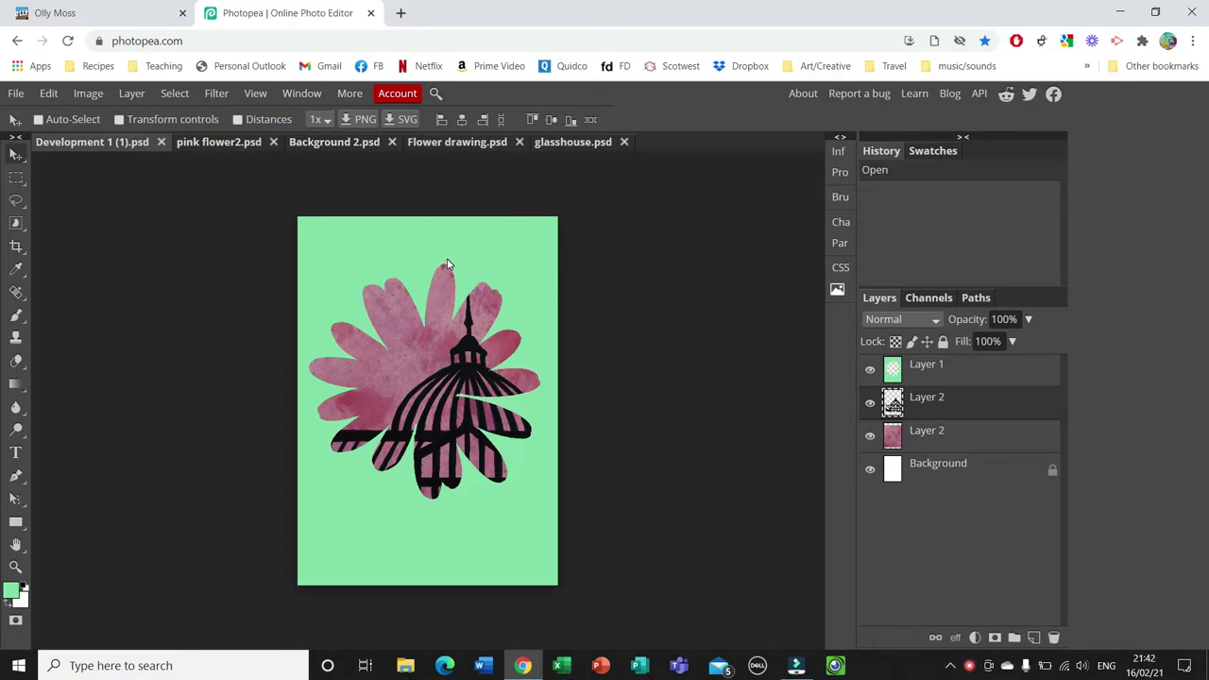
# Switch to Flower drawing.psd and try to select the dark petal areas with the Magic Wand at tolerance 40.
pyautogui.click(458, 142)
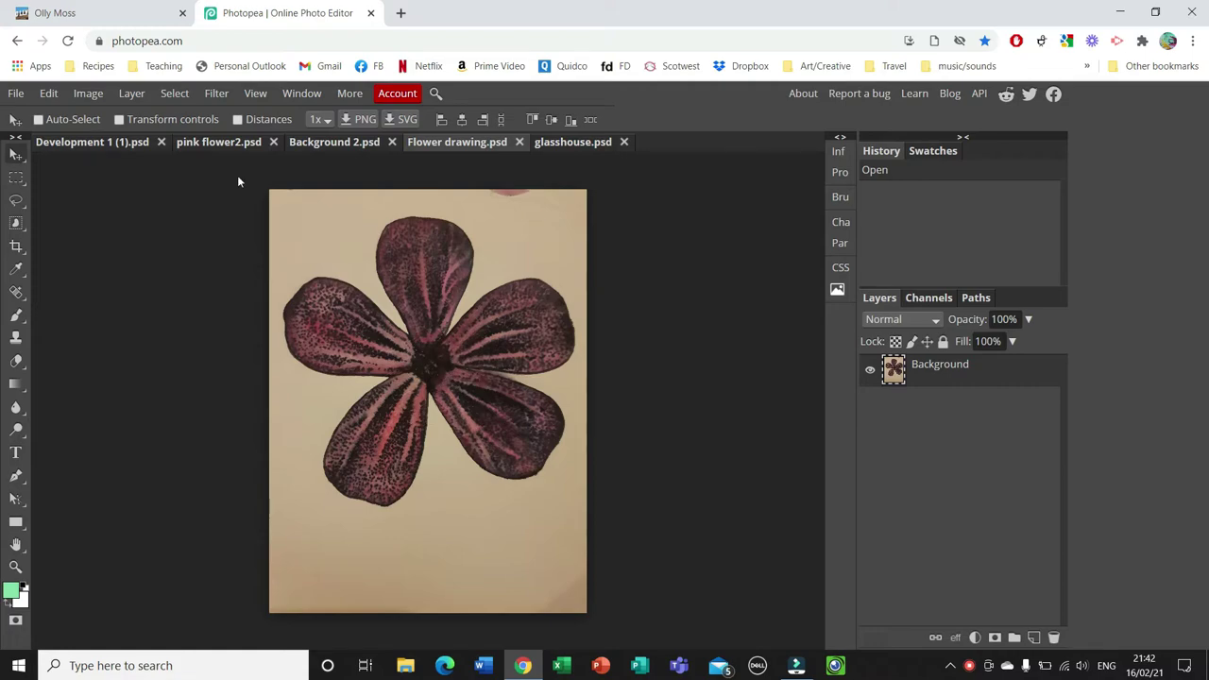
pyautogui.click(15, 222)
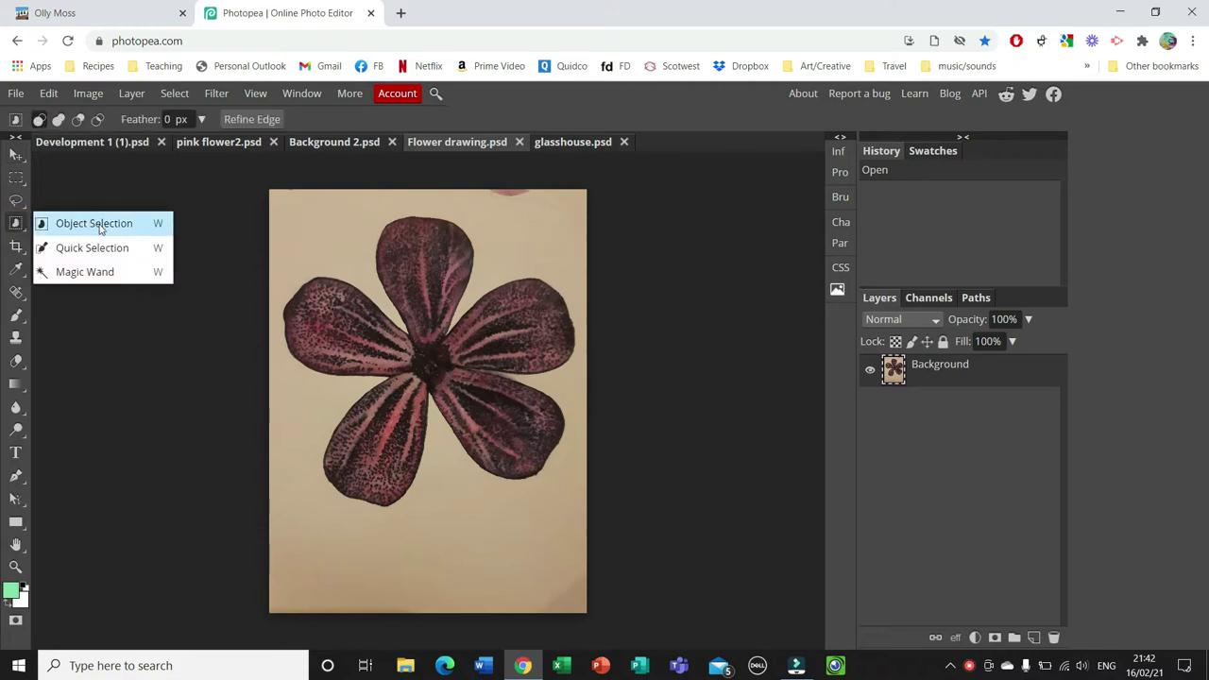
pyautogui.click(85, 272)
pyautogui.click(416, 241)
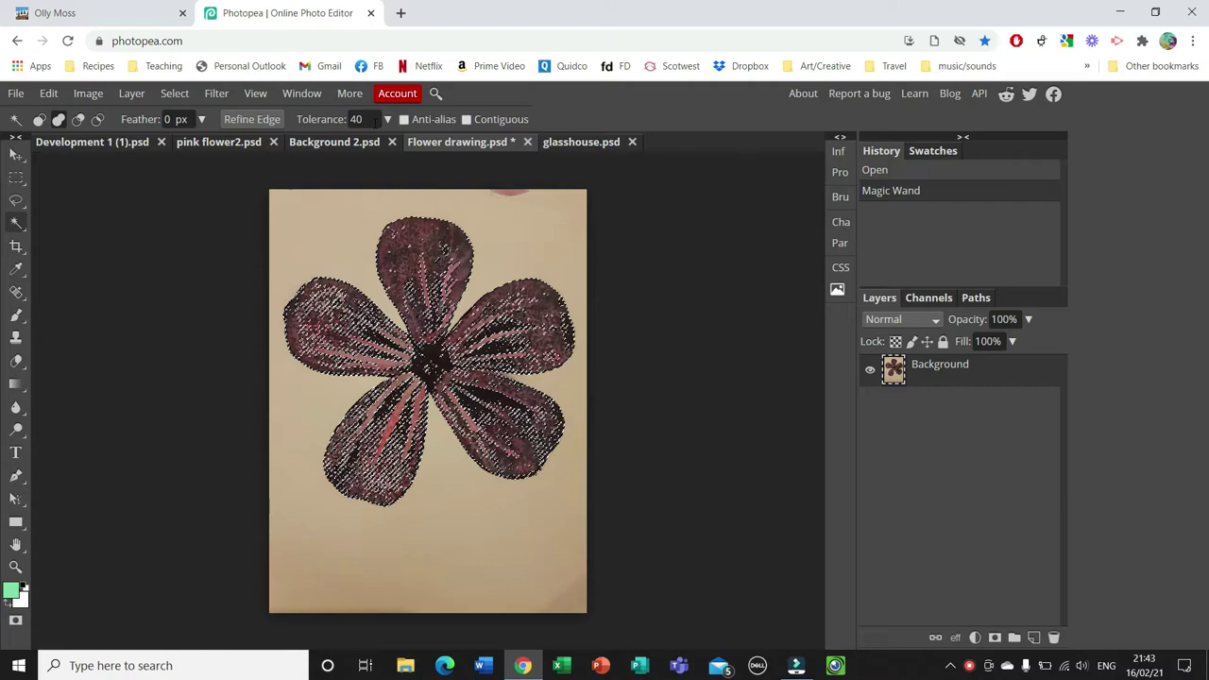
# Try the Magic Wand on the petals at tolerance 60, and clear the resulting selection.
pyautogui.click(372, 119)
pyautogui.write('60')
pyautogui.hotkey('ctrl', 'd')
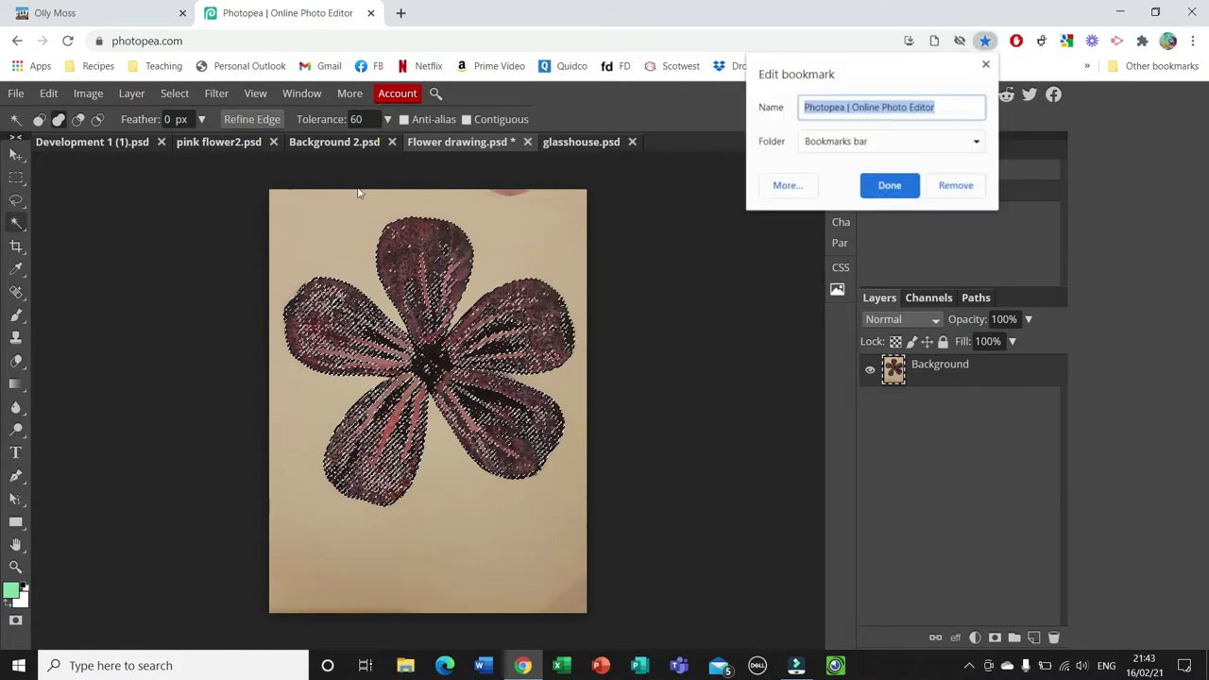
pyautogui.click(987, 64)
pyautogui.click(345, 220)
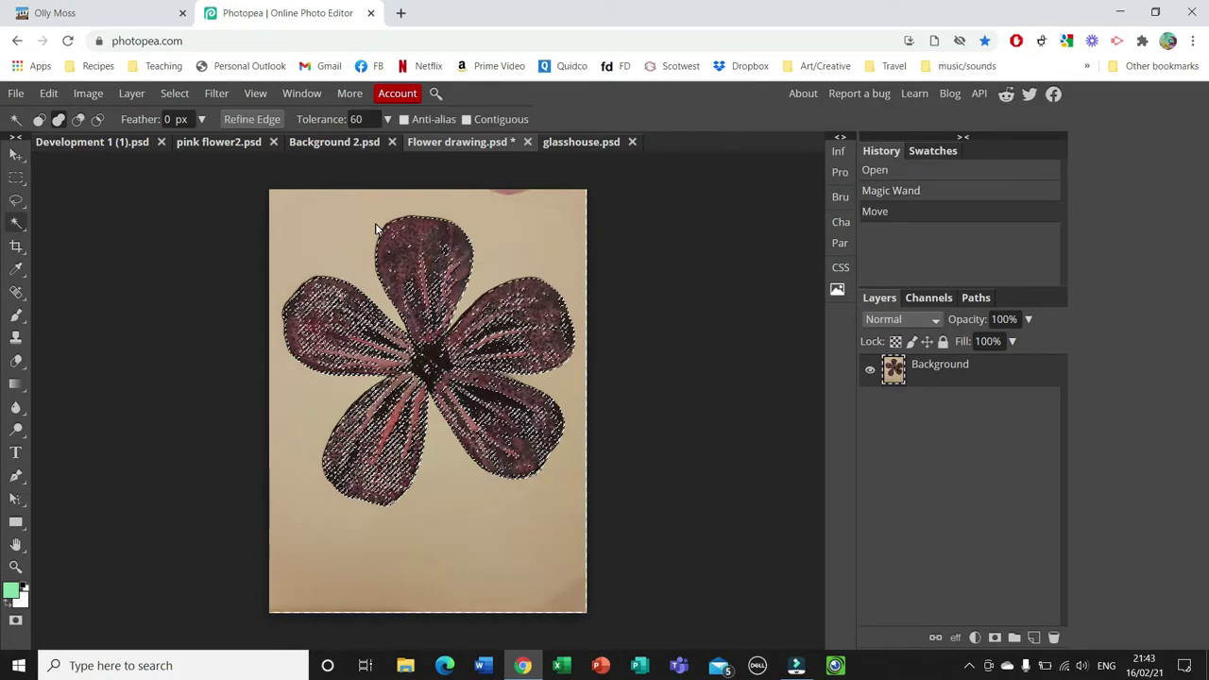
pyautogui.hotkey('ctrl', 'd')
pyautogui.click(423, 269)
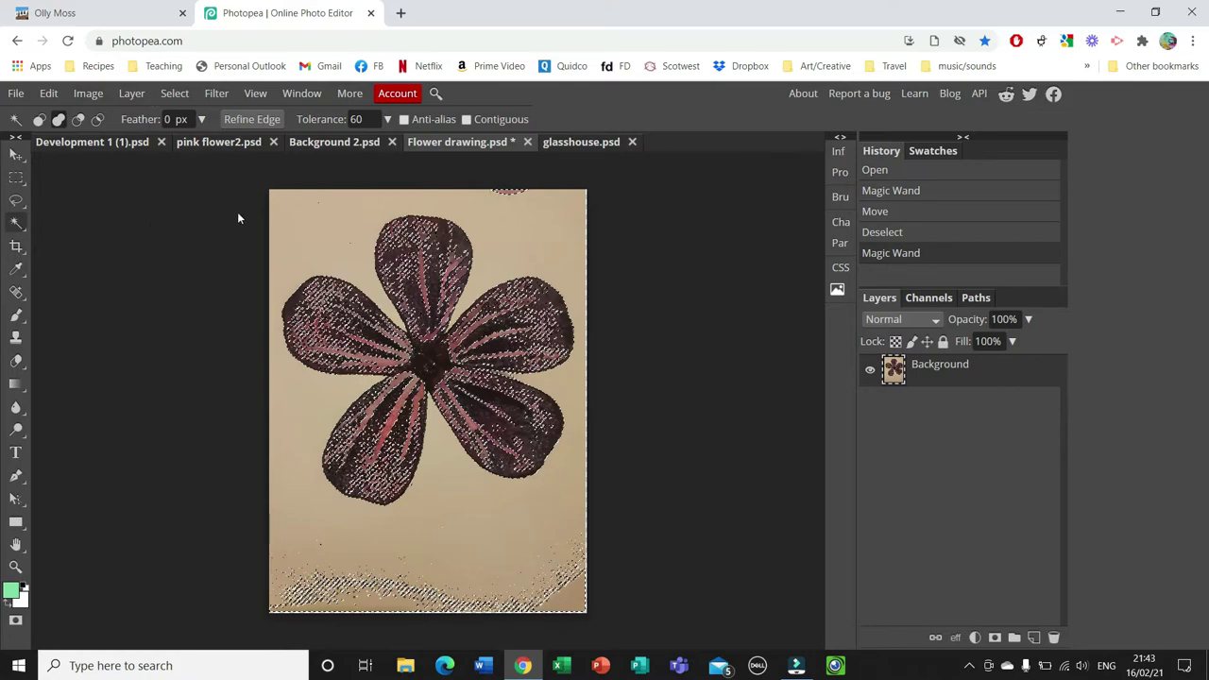
pyautogui.click(174, 92)
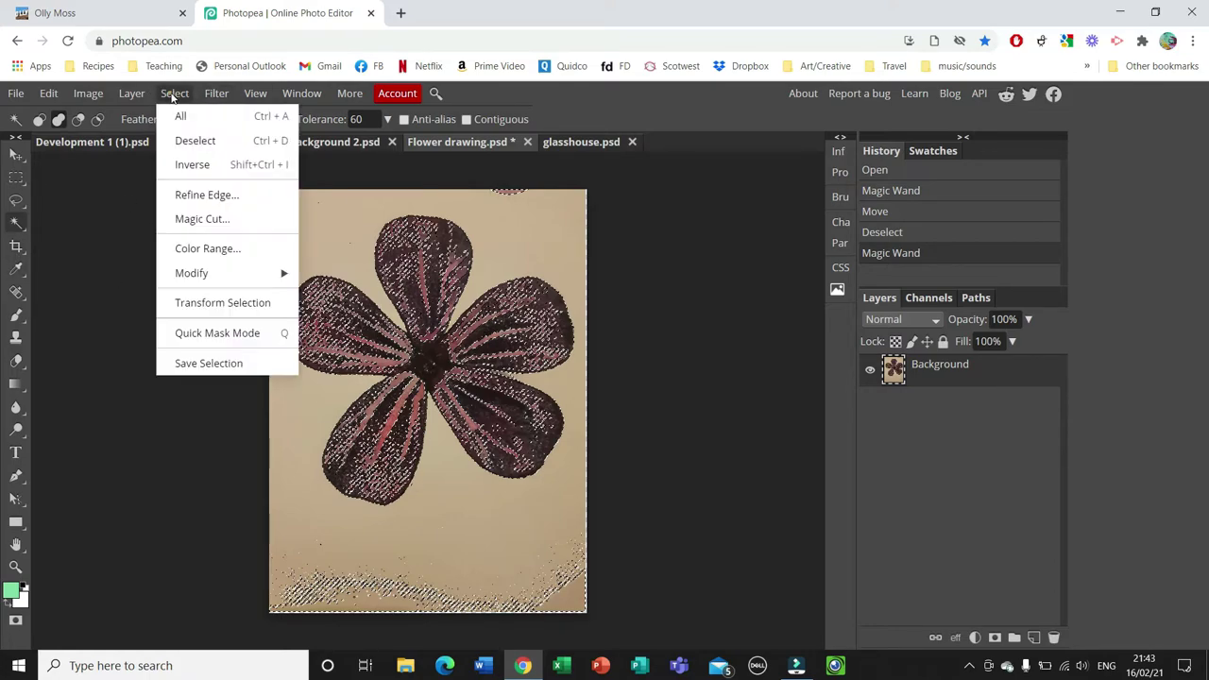
pyautogui.click(204, 142)
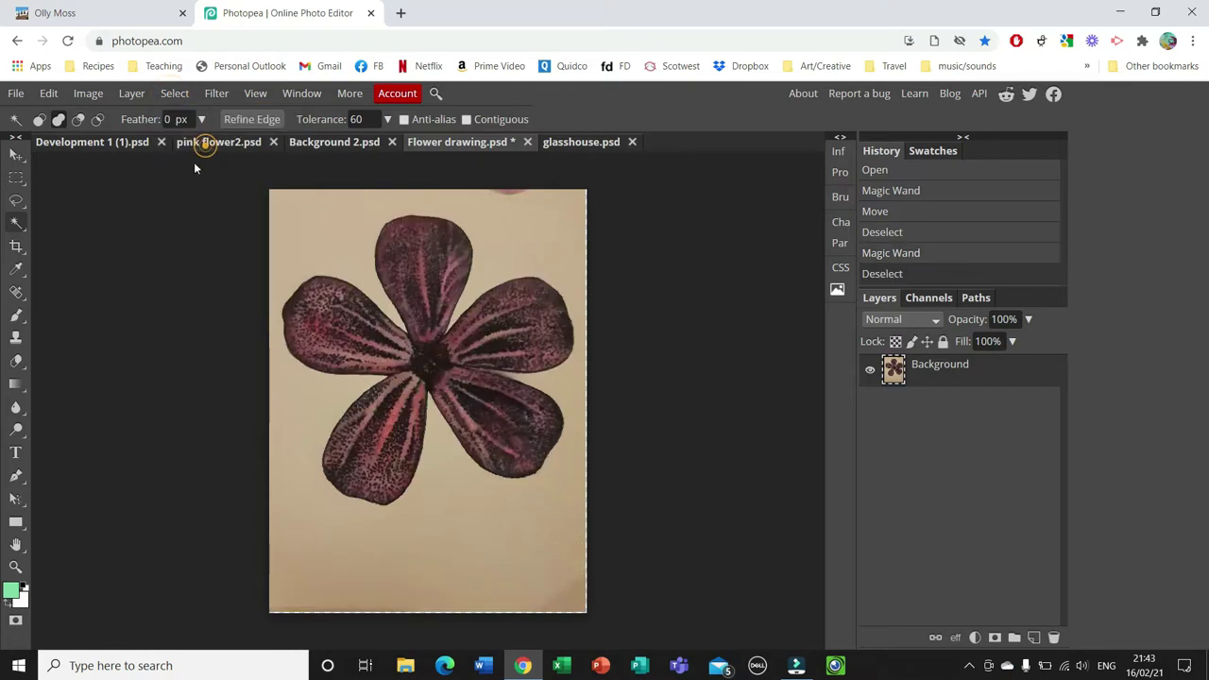
# Select the whole five-petal flower with Object Selection and open Refine Edge for it.
pyautogui.click(15, 224)
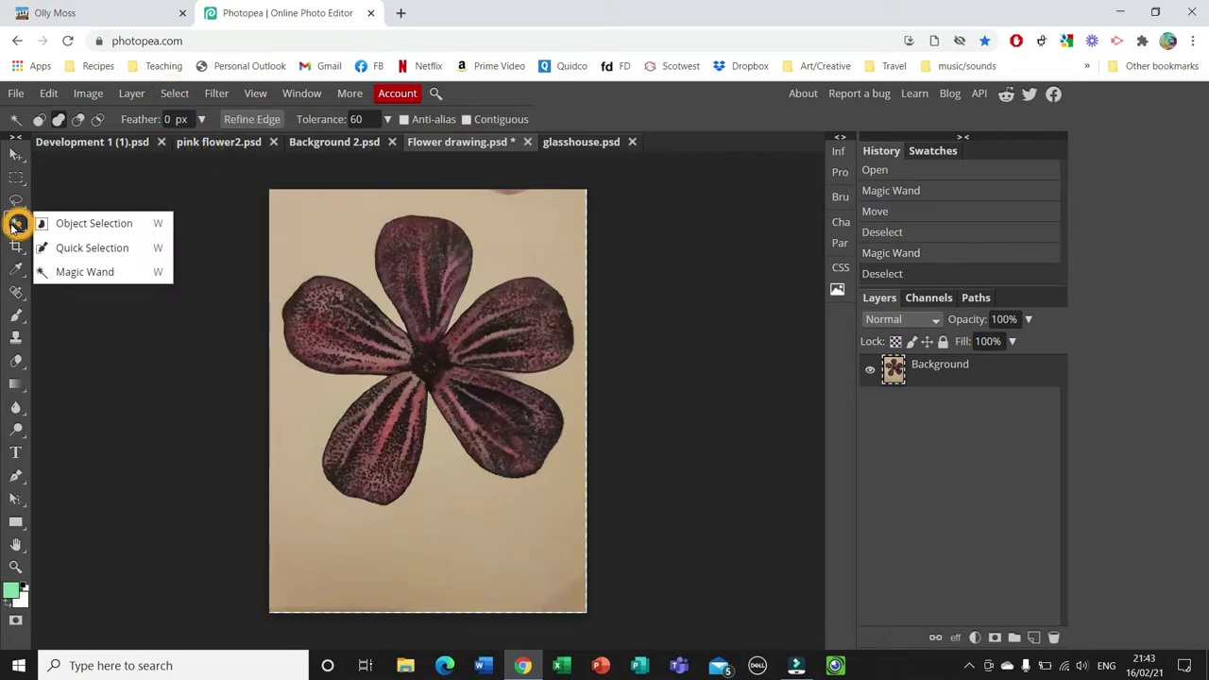
pyautogui.click(69, 223)
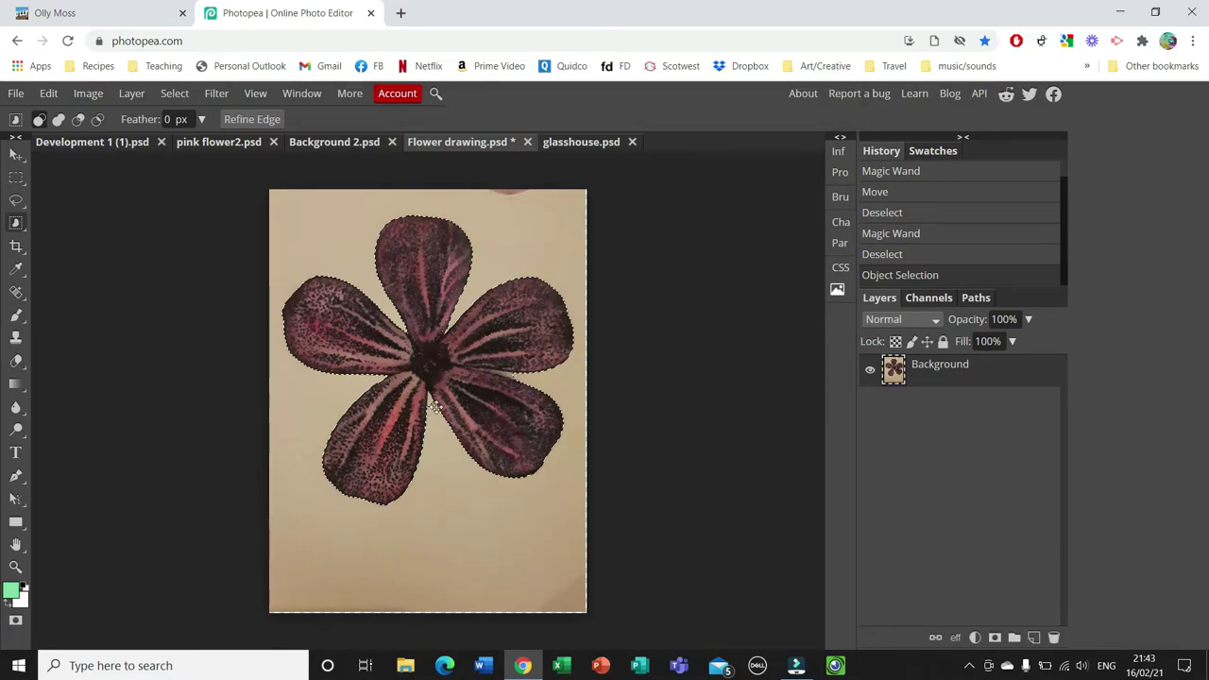
pyautogui.click(252, 120)
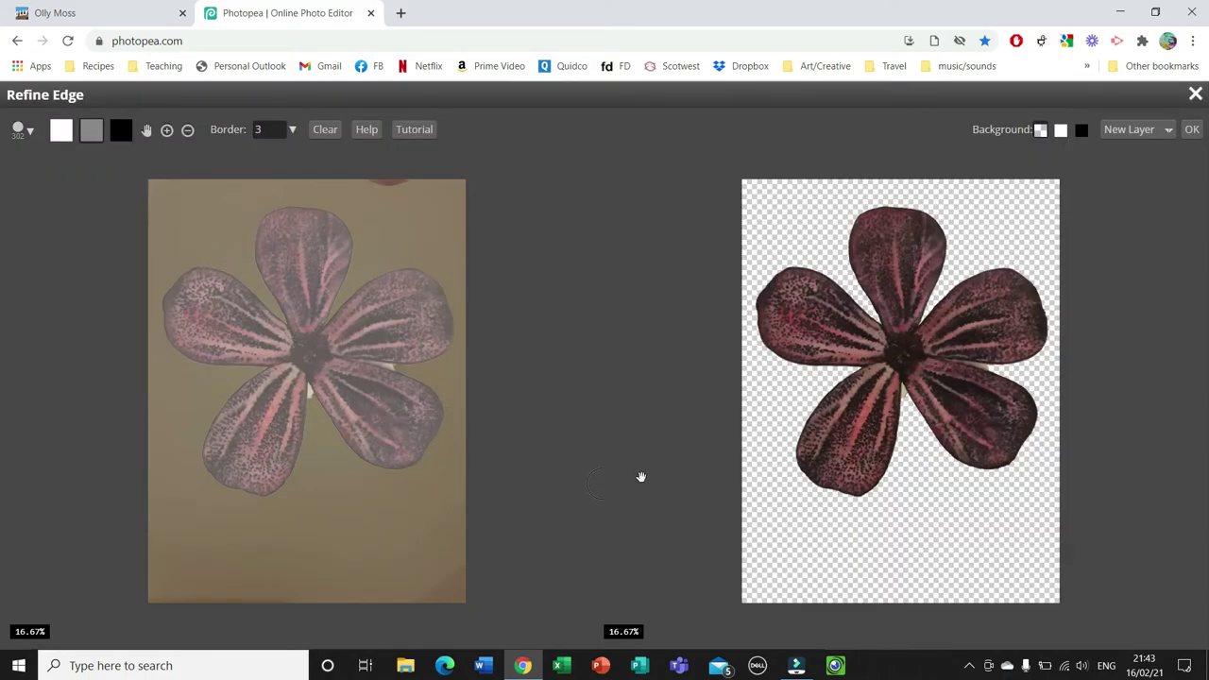
# Paint out the leftover paper between the two lower petals in Refine Edge with a 12 px black brush.
pyautogui.click(167, 129)
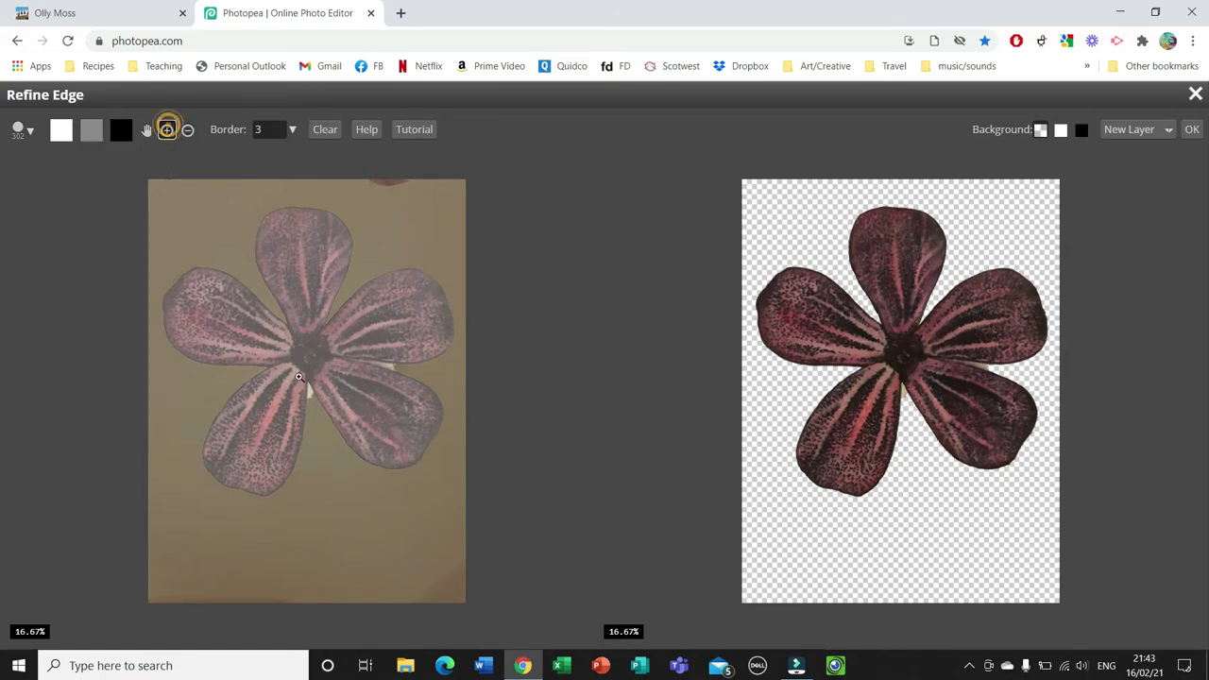
pyautogui.click(311, 397)
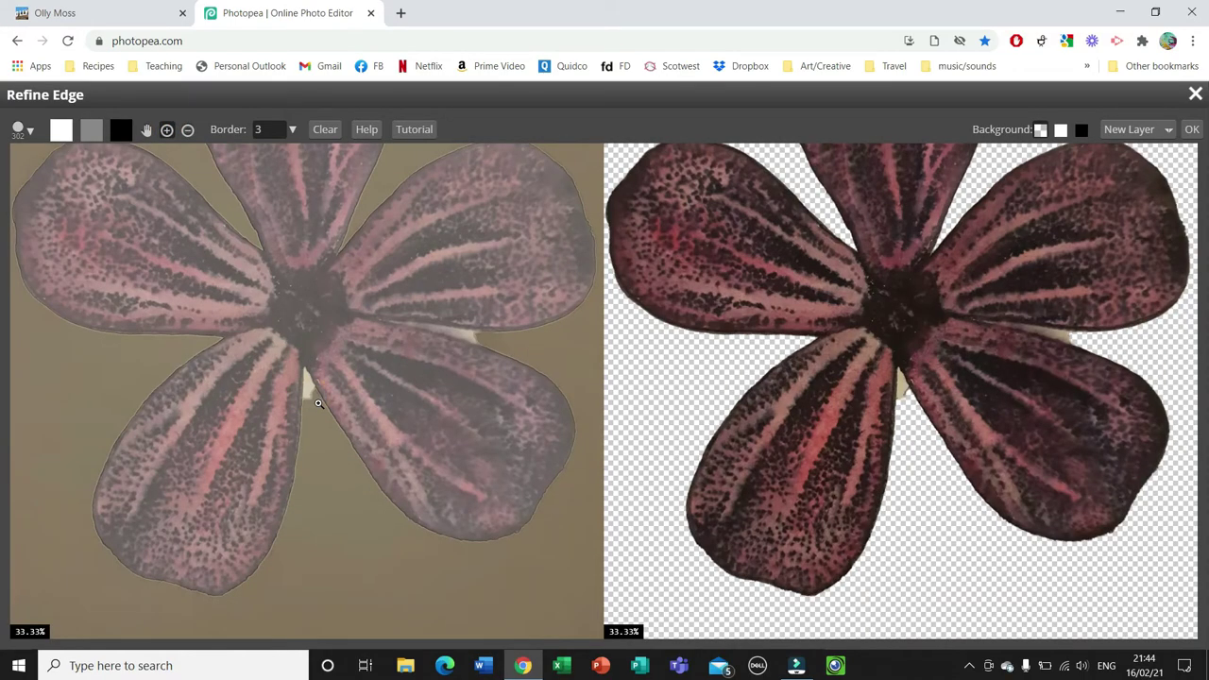
pyautogui.click(319, 403)
pyautogui.click(318, 400)
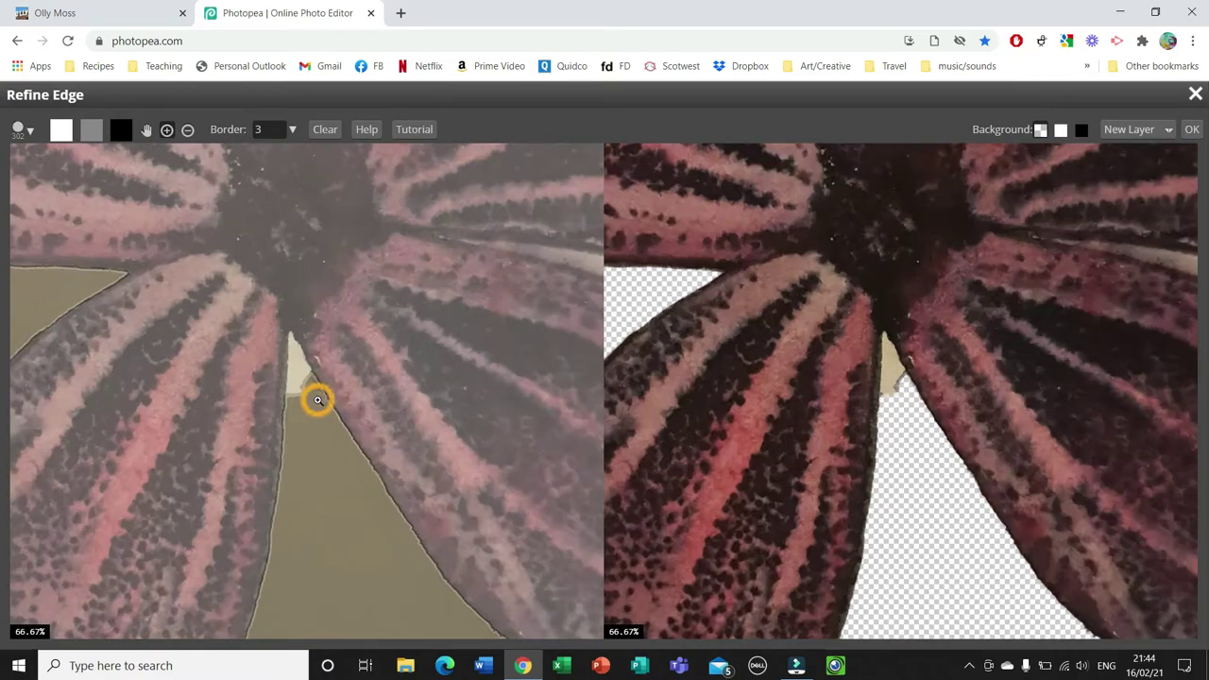
pyautogui.click(117, 132)
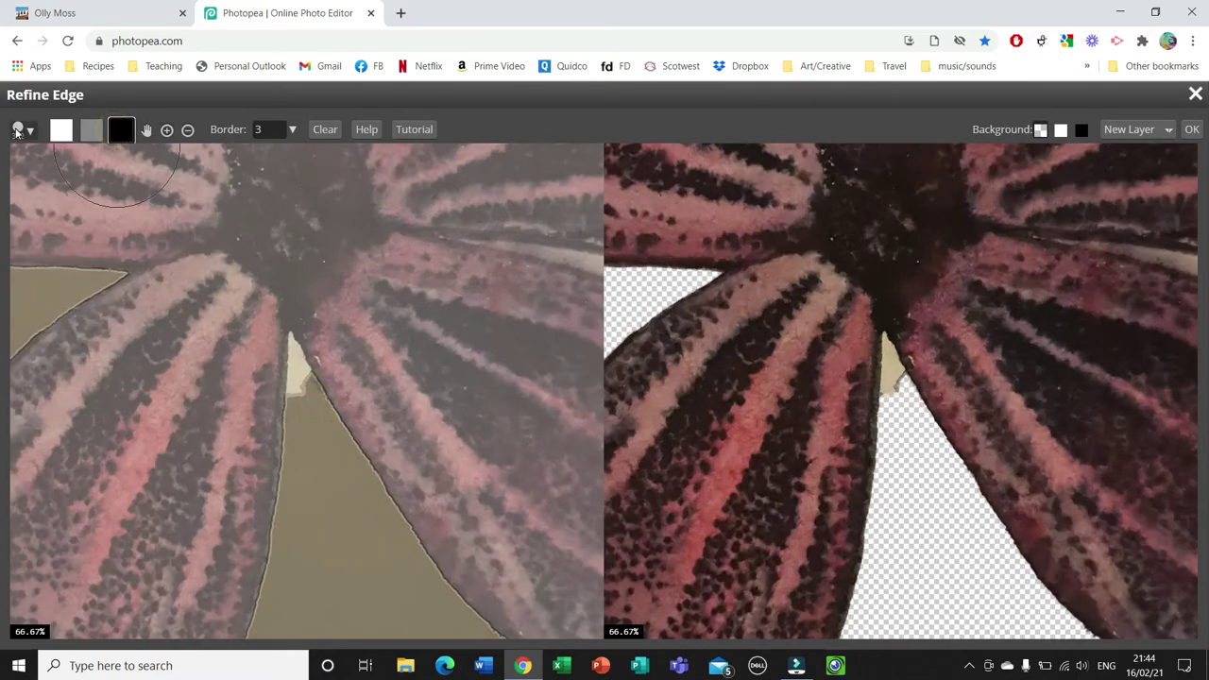
pyautogui.click(19, 129)
pyautogui.click(56, 174)
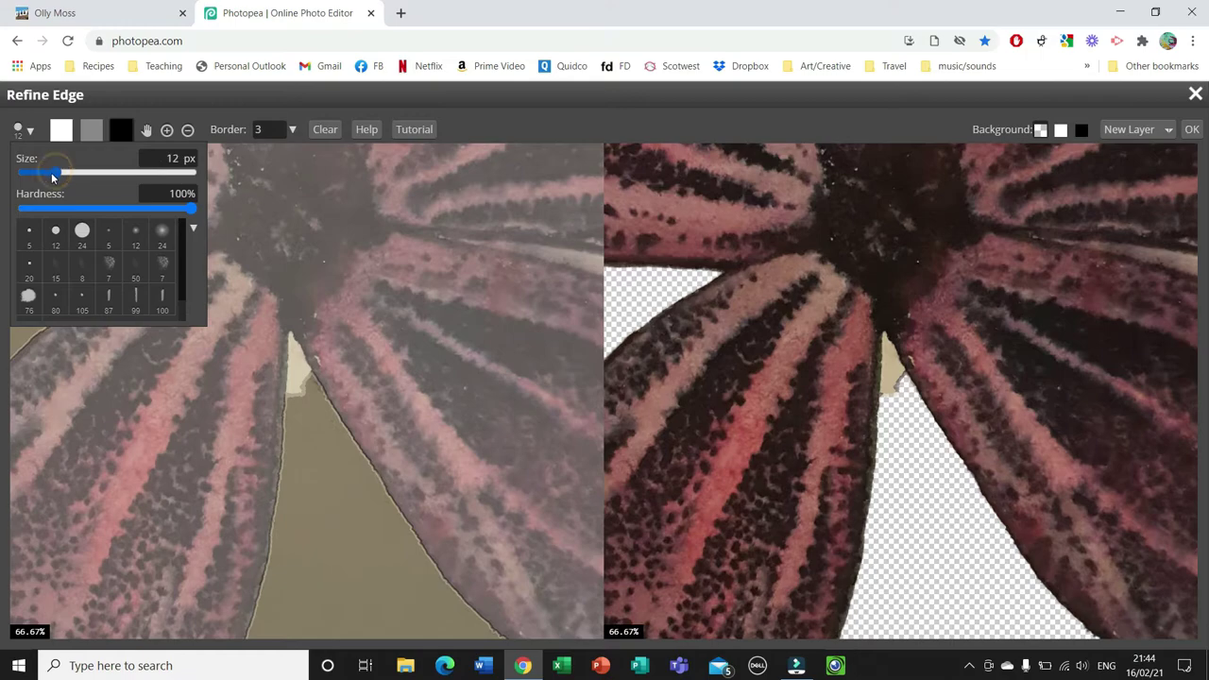
pyautogui.click(300, 380)
pyautogui.moveTo(297, 397)
pyautogui.mouseDown()
pyautogui.moveTo(295, 365)
pyautogui.moveTo(301, 379)
pyautogui.mouseUp()
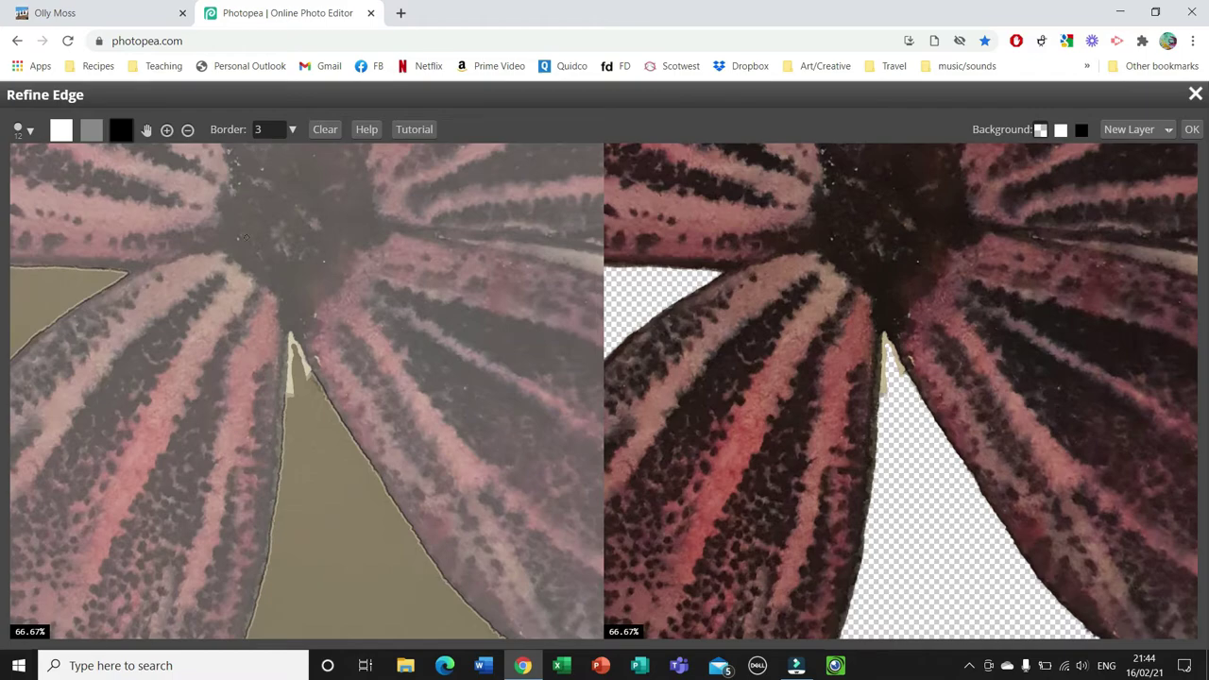
# Refine both petal edges around the lower gap with a 53 px grey brush.
pyautogui.click(24, 129)
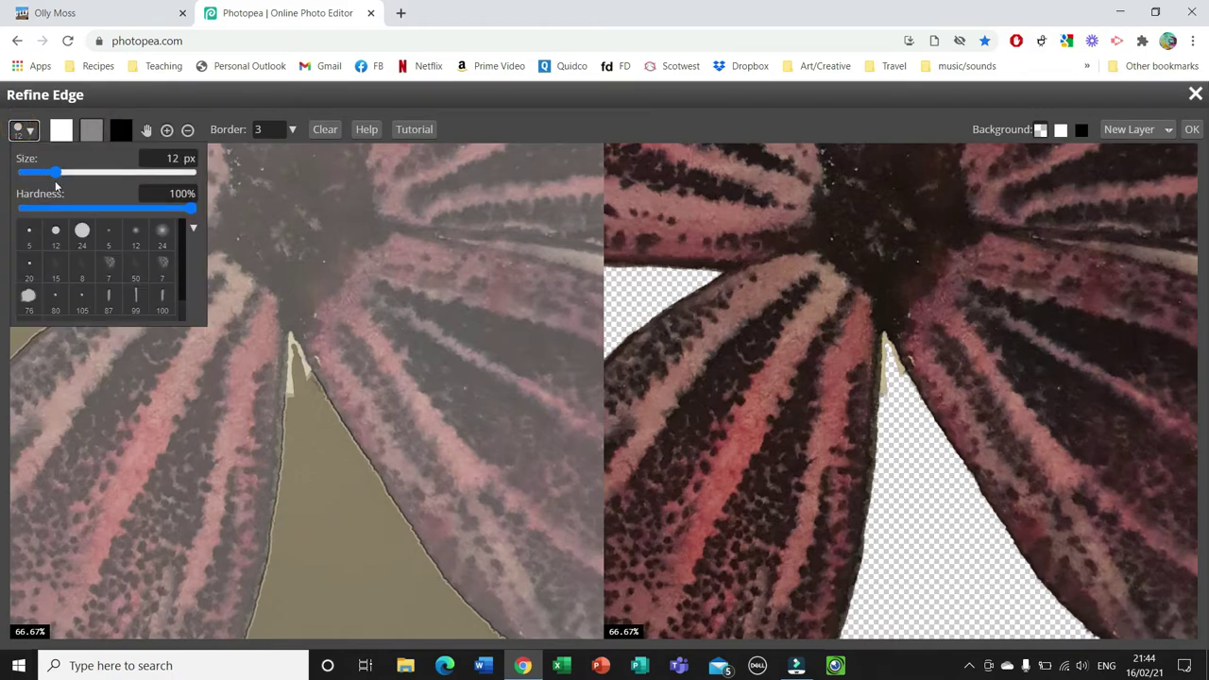
pyautogui.moveTo(57, 172); pyautogui.dragTo(68, 171)
pyautogui.moveTo(68, 172); pyautogui.dragTo(81, 171)
pyautogui.moveTo(280, 330); pyautogui.dragTo(287, 402)
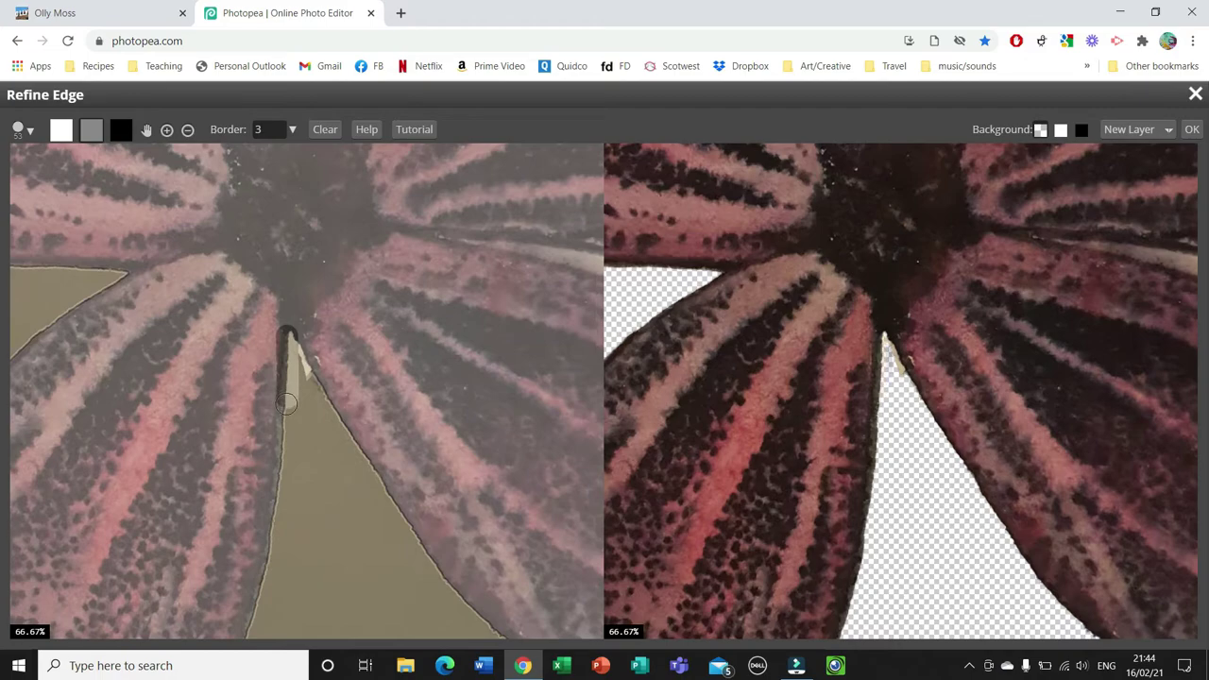
pyautogui.moveTo(289, 331); pyautogui.dragTo(321, 384)
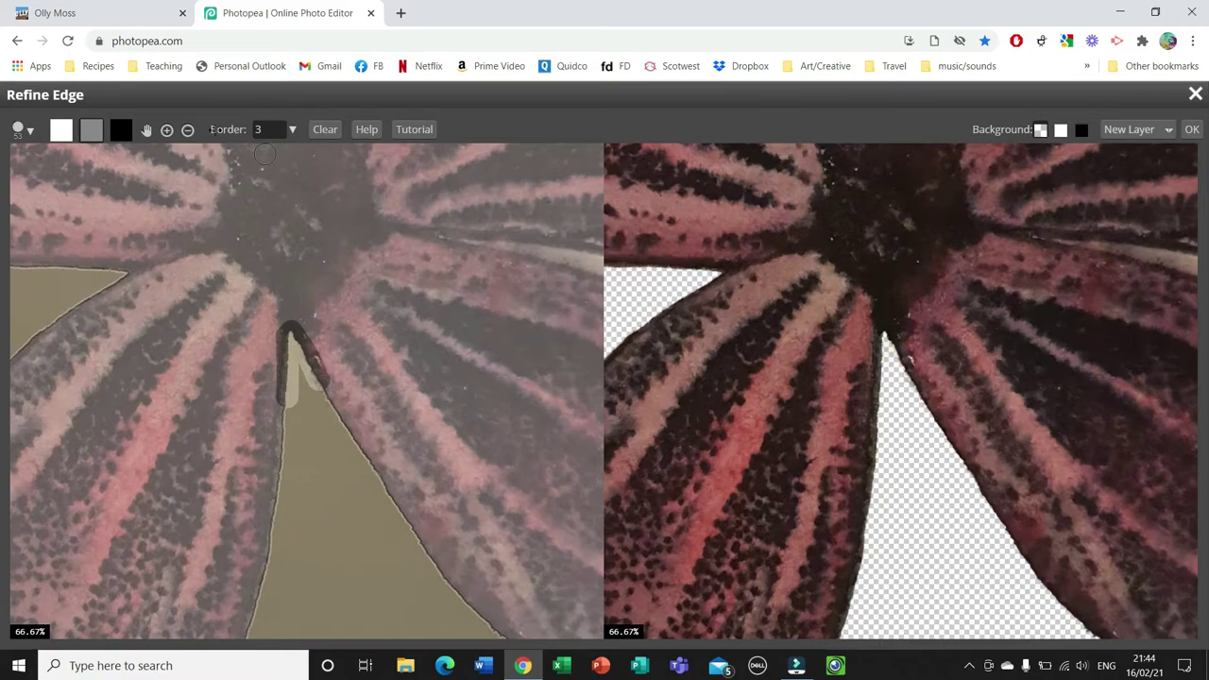
# Paint out the leftover paper in the gap between the two right-hand petals with a 22 px black brush.
pyautogui.click(147, 129)
pyautogui.moveTo(491, 259); pyautogui.dragTo(205, 305)
pyautogui.click(121, 130)
pyautogui.click(24, 129)
pyautogui.click(56, 170)
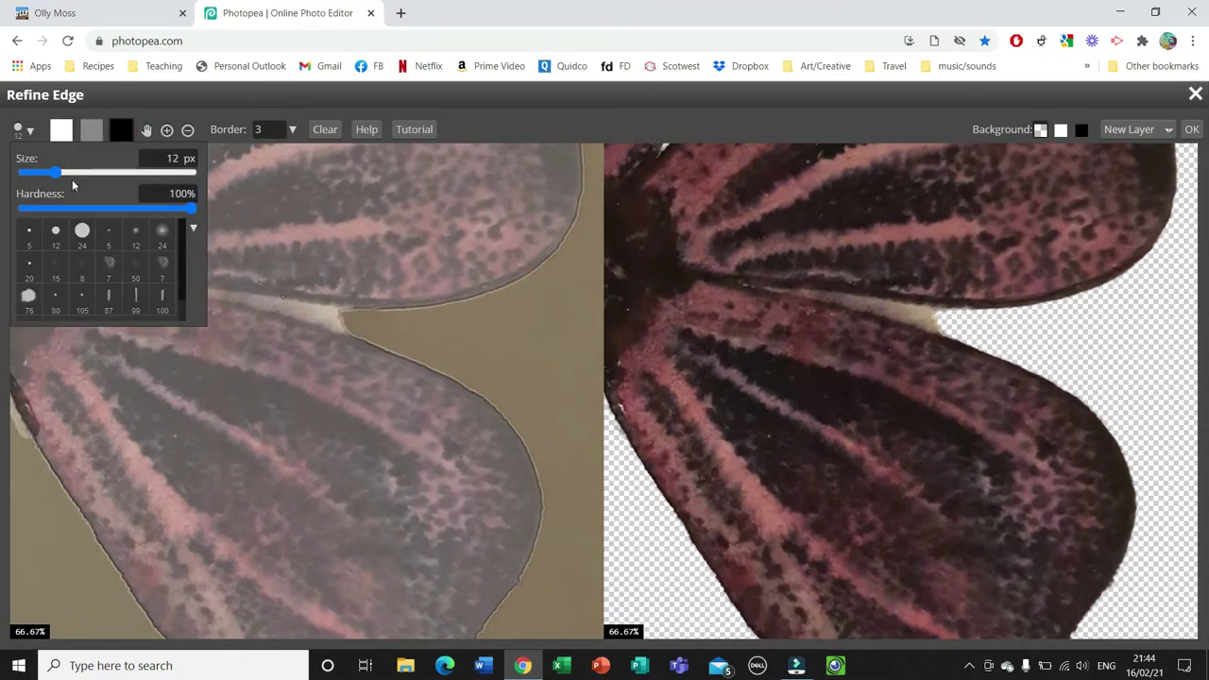
pyautogui.click(64, 172)
pyautogui.moveTo(342, 320); pyautogui.dragTo(315, 315)
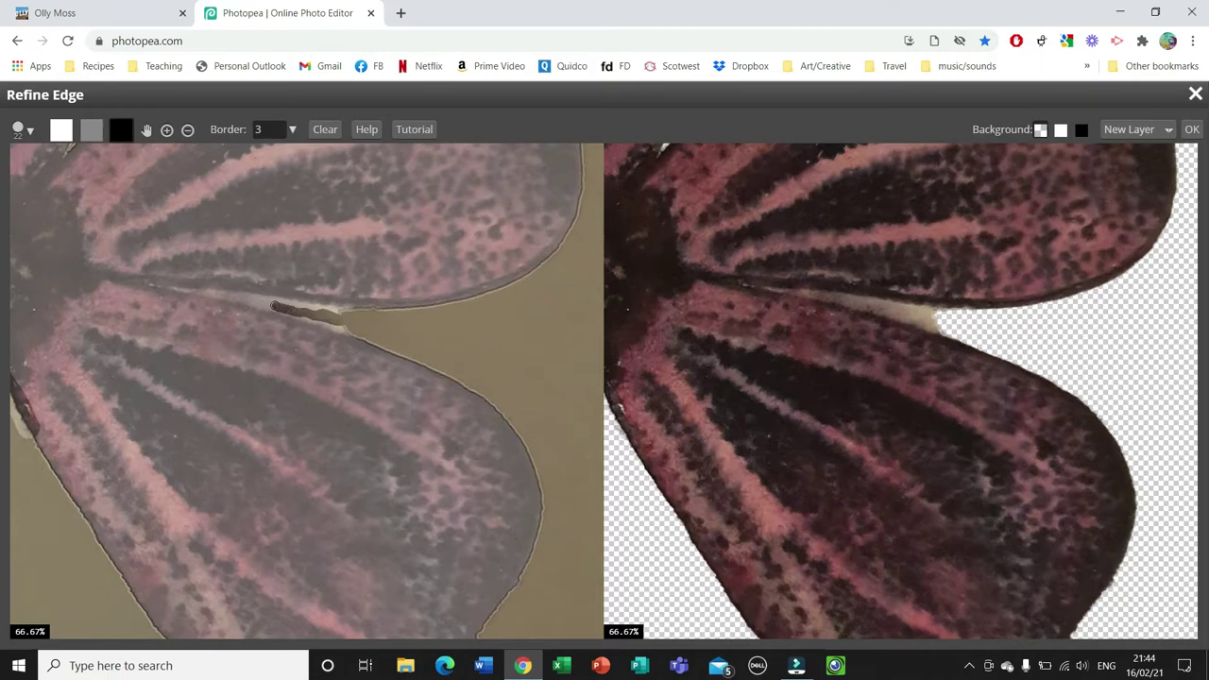
pyautogui.moveTo(269, 304); pyautogui.dragTo(266, 303)
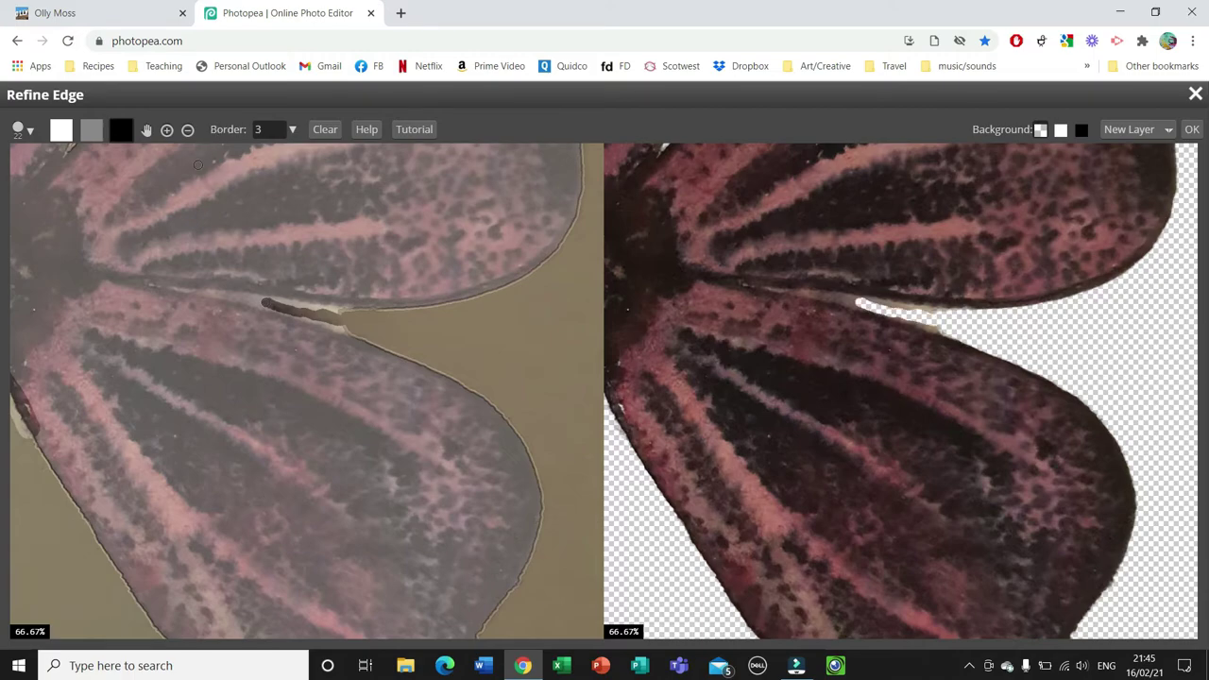
# Refine the petal edges on both sides of the right-hand gap with a 67 px grey brush.
pyautogui.click(87, 131)
pyautogui.click(24, 129)
pyautogui.moveTo(52, 171); pyautogui.dragTo(86, 172)
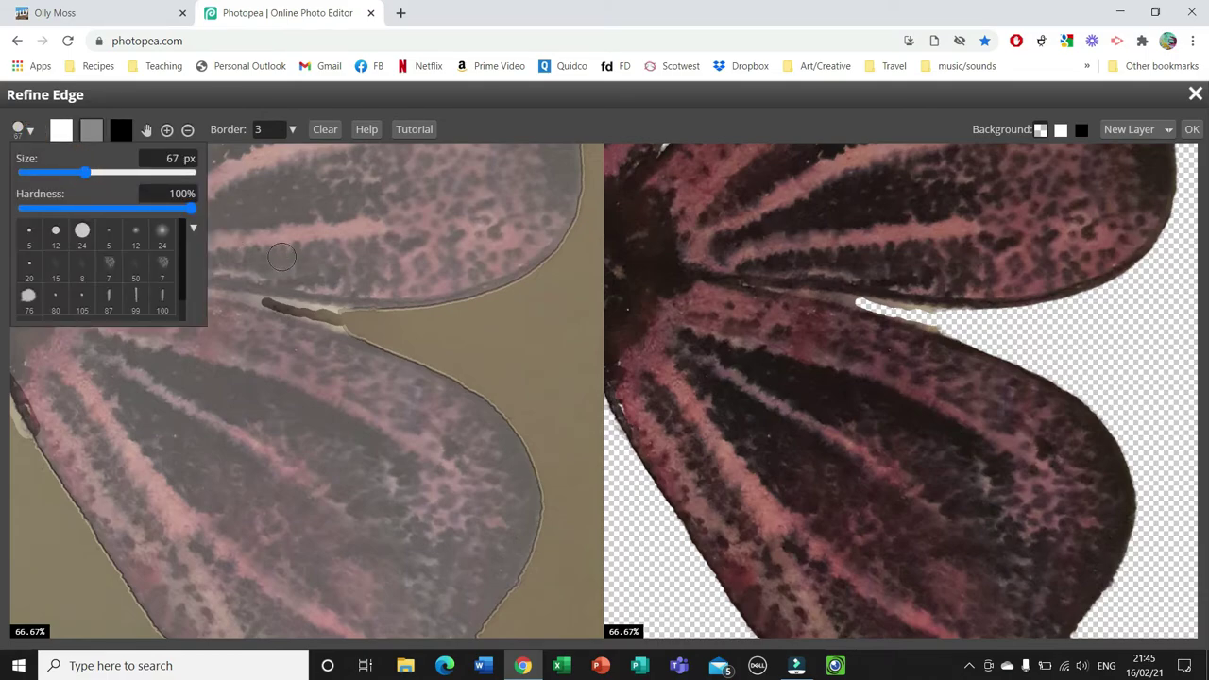
pyautogui.moveTo(363, 298)
pyautogui.mouseDown()
pyautogui.moveTo(305, 302)
pyautogui.moveTo(255, 285)
pyautogui.mouseUp()
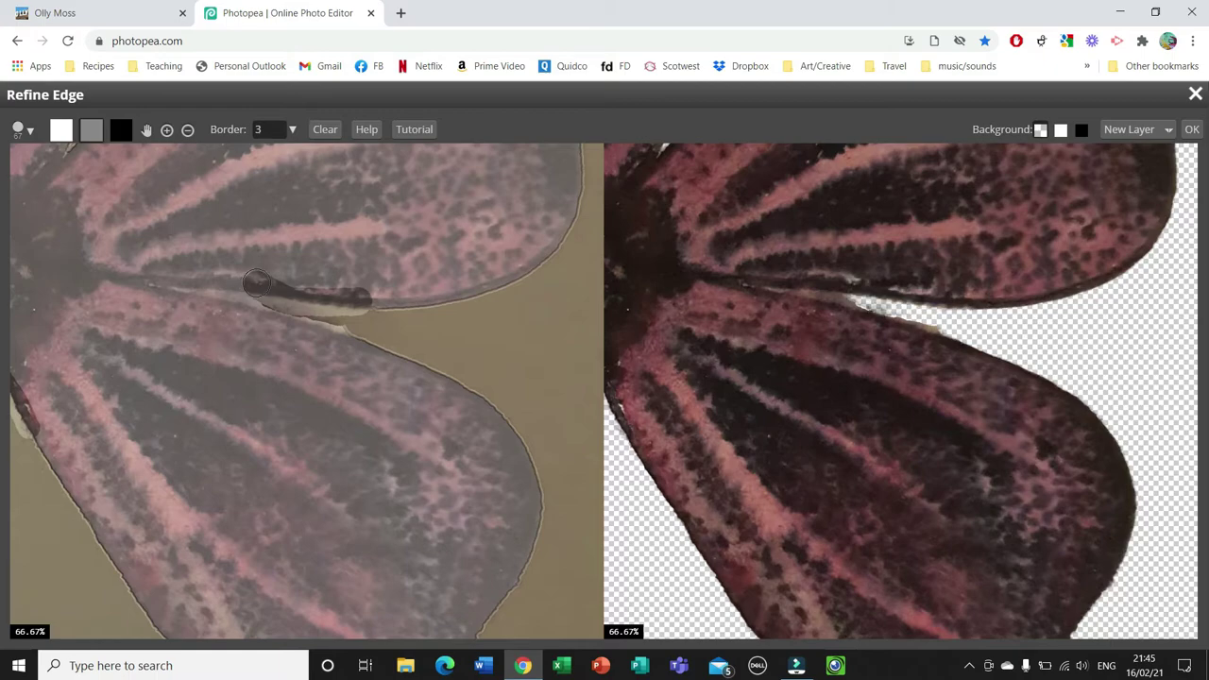
pyautogui.moveTo(356, 328); pyautogui.dragTo(250, 308)
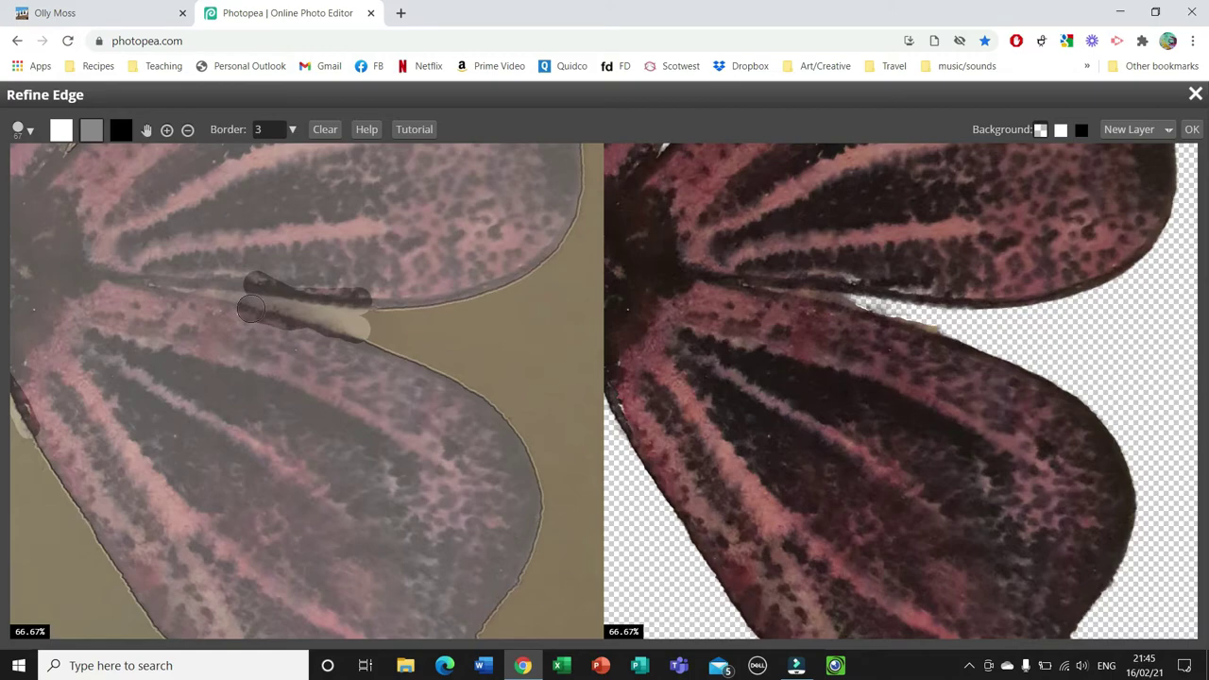
pyautogui.moveTo(251, 308); pyautogui.dragTo(280, 323)
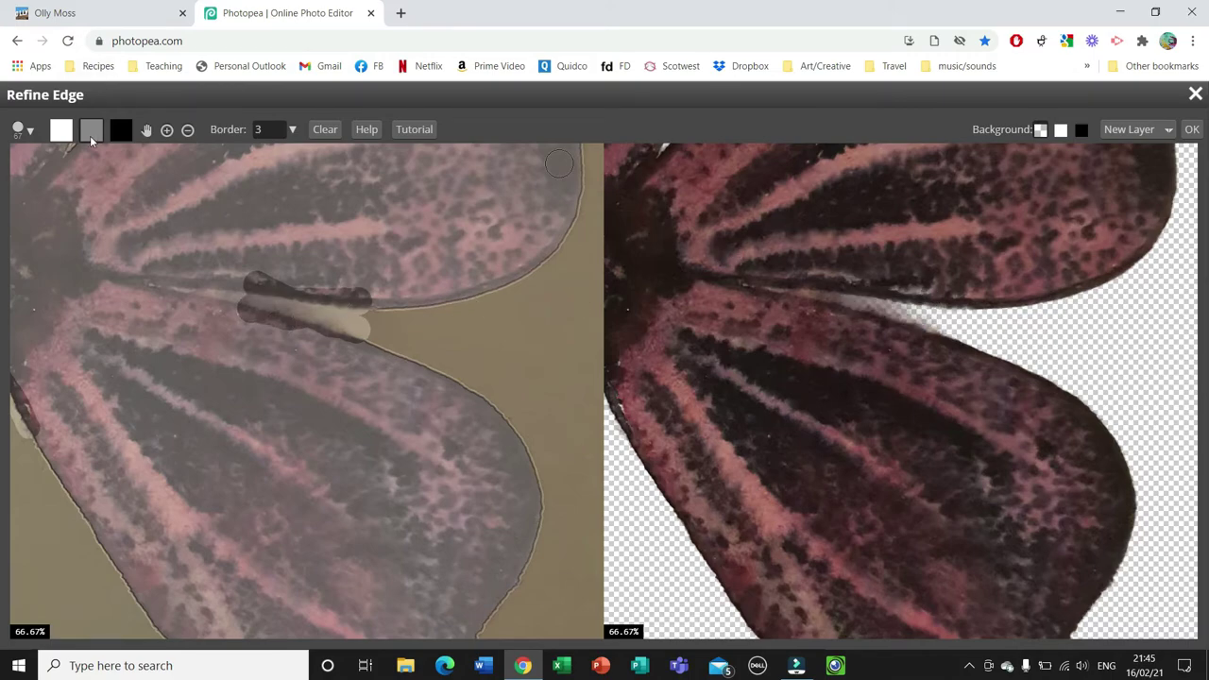
# Restore the lower edge of the upper right-hand petal with the white brush and output the refined cut-out to a new layer.
pyautogui.click(61, 130)
pyautogui.click(300, 279)
pyautogui.moveTo(313, 279); pyautogui.dragTo(371, 284)
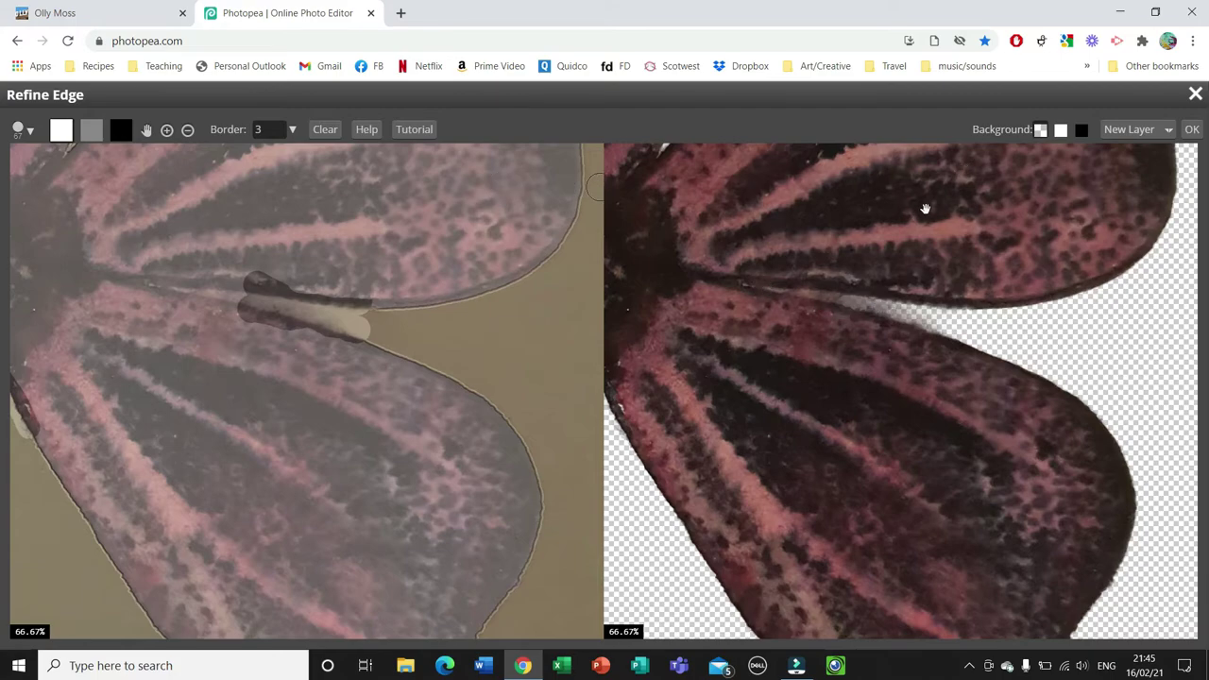
pyautogui.click(1192, 129)
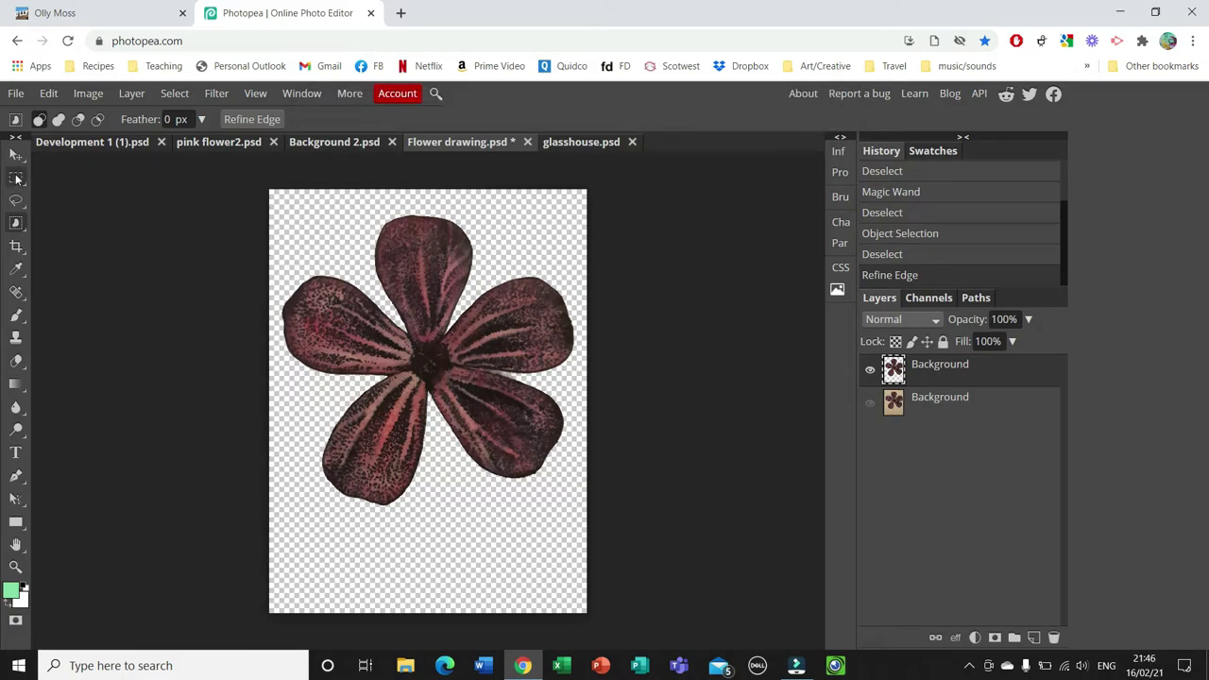
pyautogui.click(280, 203)
pyautogui.moveTo(280, 203); pyautogui.dragTo(582, 506)
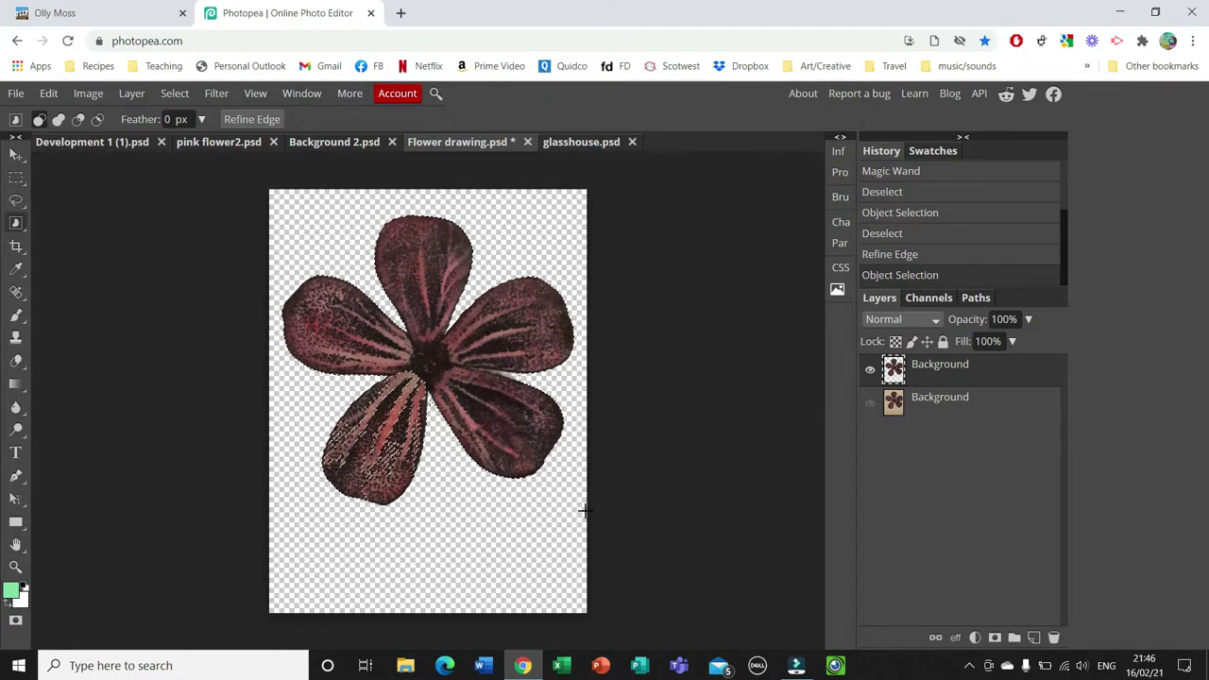
pyautogui.click(135, 227)
# Select the whole cut-out flower with Object Selection and copy it into Development 1 (1).psd.
pyautogui.moveTo(276, 194); pyautogui.dragTo(594, 516)
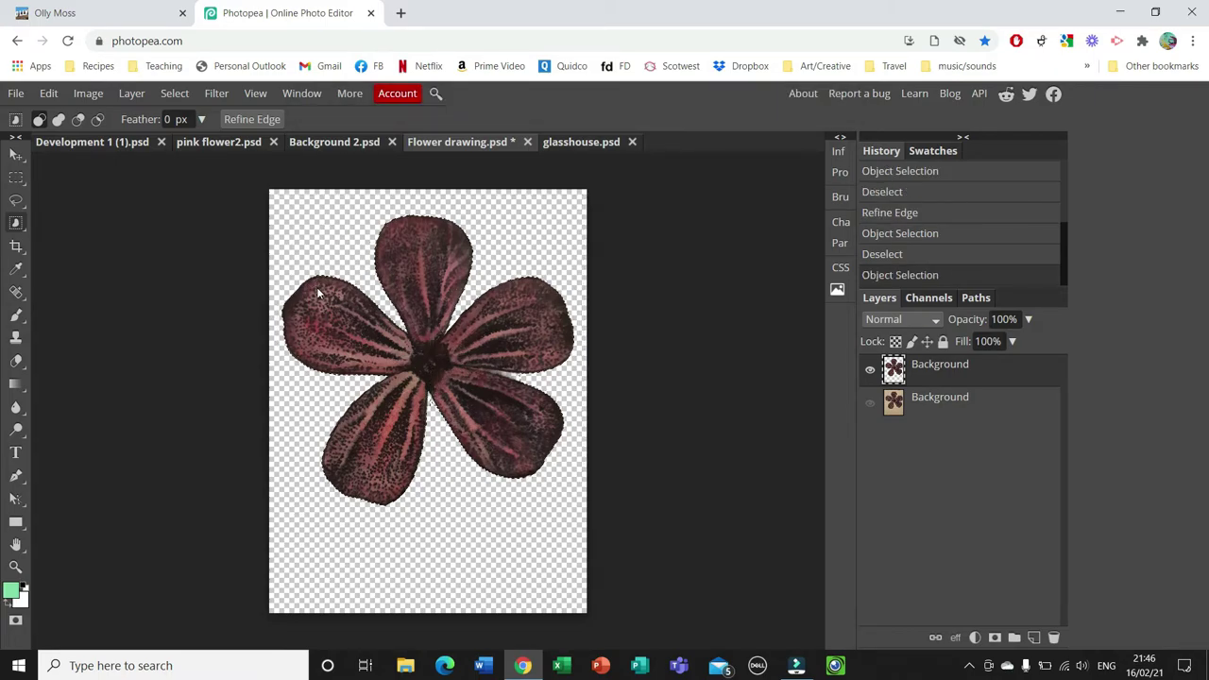
pyautogui.click(95, 141)
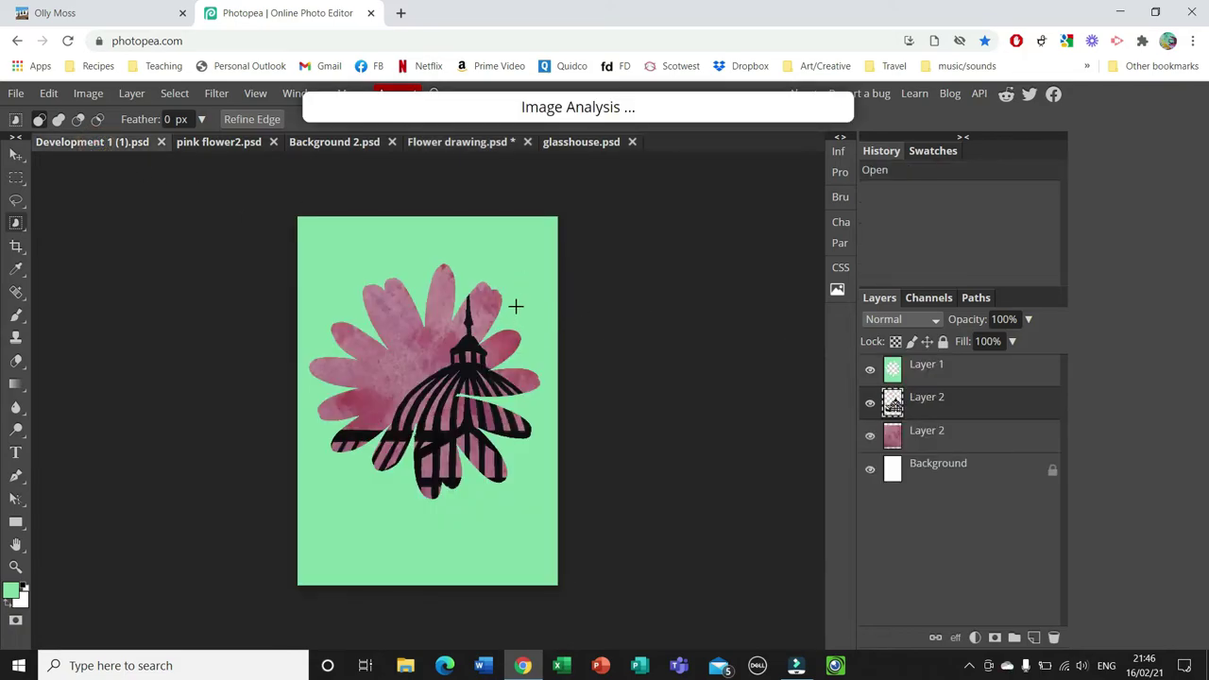
pyautogui.hotkey('ctrl', 'v')
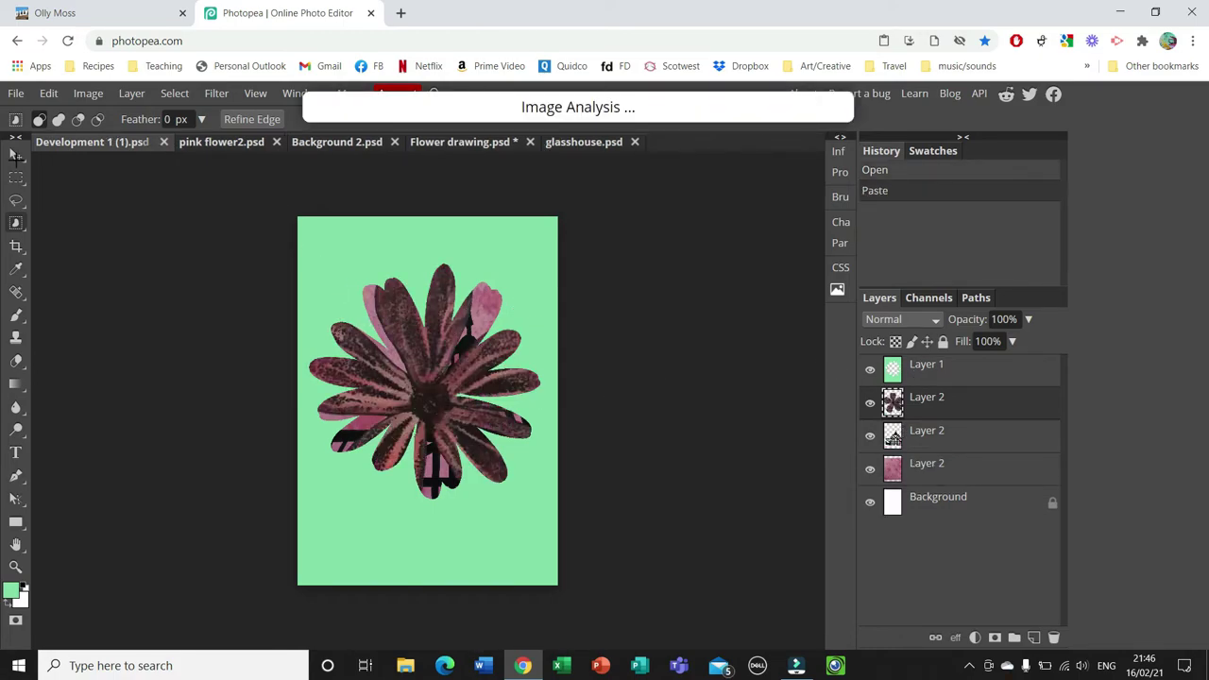
# Scale the pasted flower to 32.71%, rotate it 15.3° and place it over the upper-left petals of the cut-out shape.
pyautogui.click(15, 154)
pyautogui.click(119, 119)
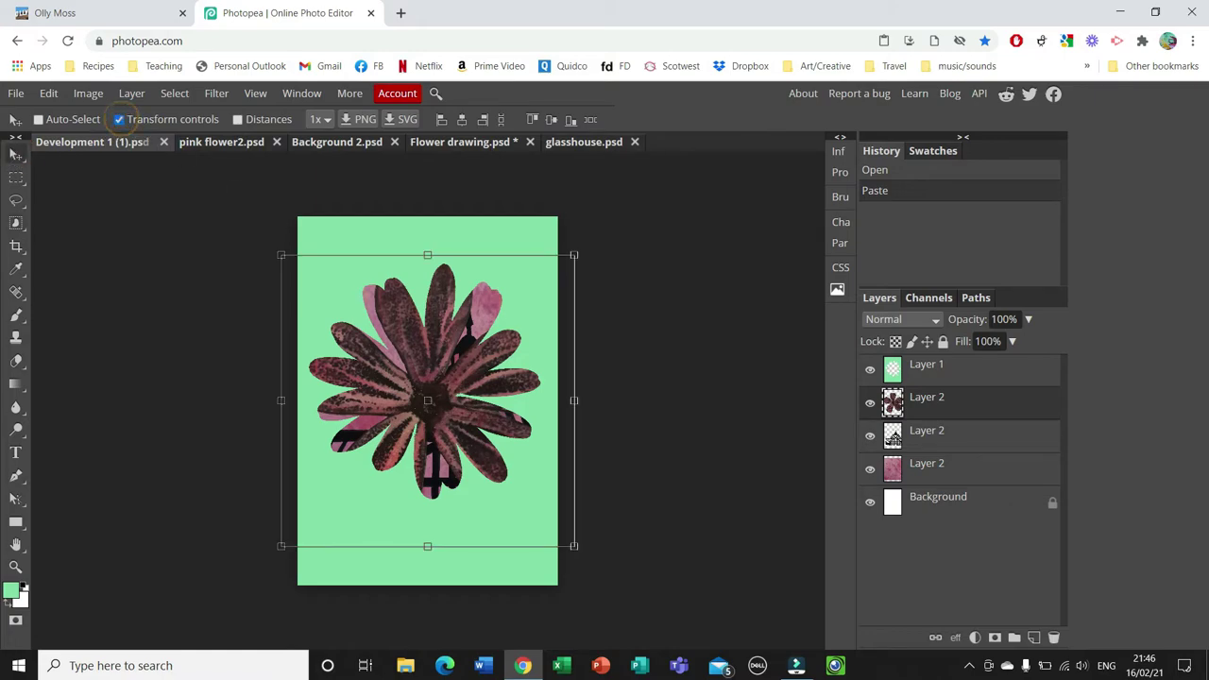
pyautogui.moveTo(280, 255); pyautogui.dragTo(355, 302)
pyautogui.moveTo(417, 357); pyautogui.dragTo(407, 331)
pyautogui.moveTo(404, 260); pyautogui.dragTo(417, 274)
pyautogui.moveTo(399, 321); pyautogui.dragTo(401, 328)
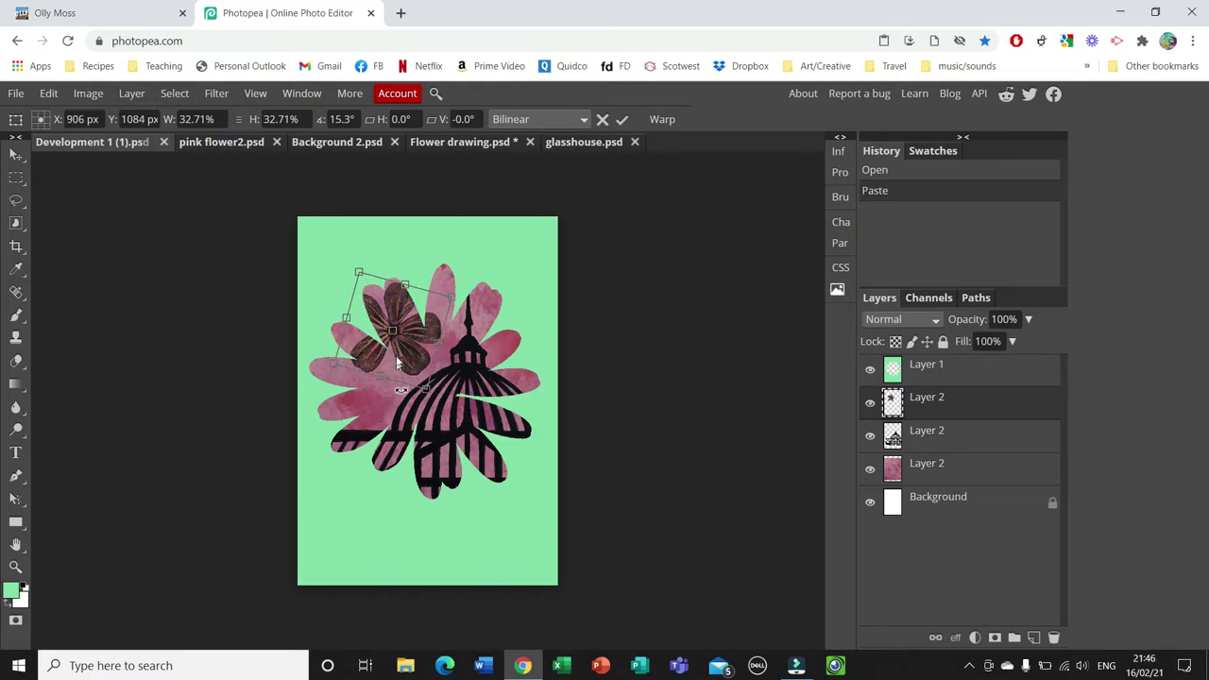
# Recolour the small flower with Hue/Saturation: hue -36, saturation 60 and lightness -26.
pyautogui.click(86, 95)
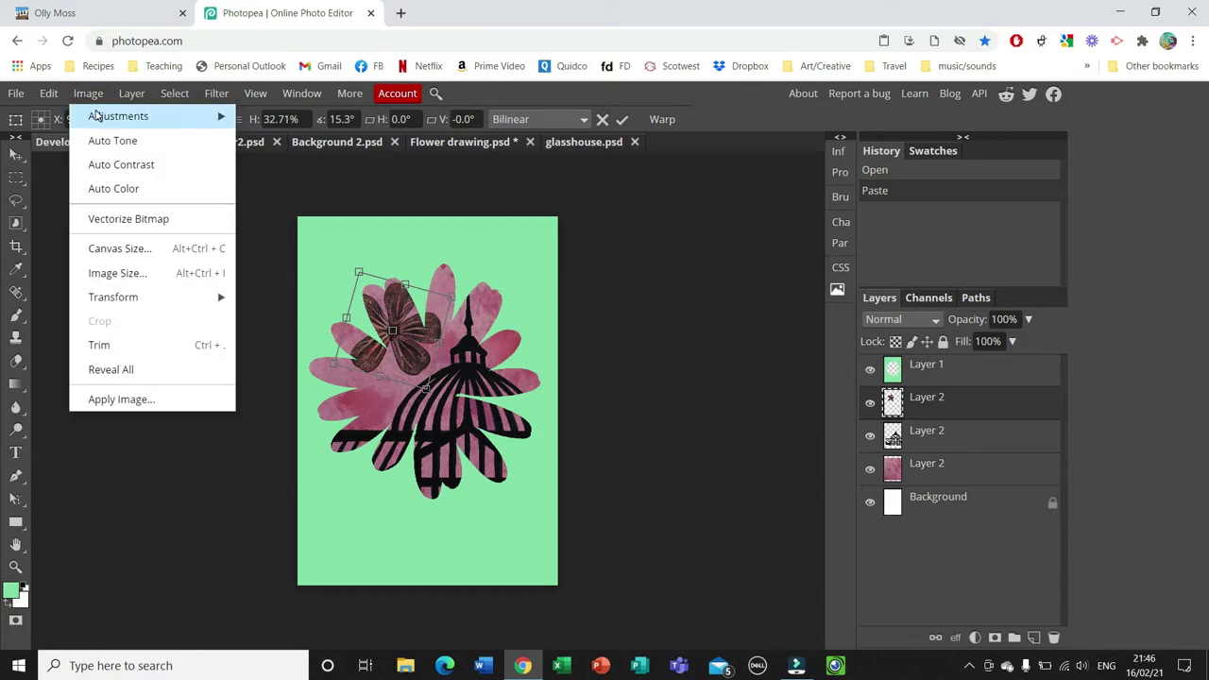
pyautogui.moveTo(99, 115)
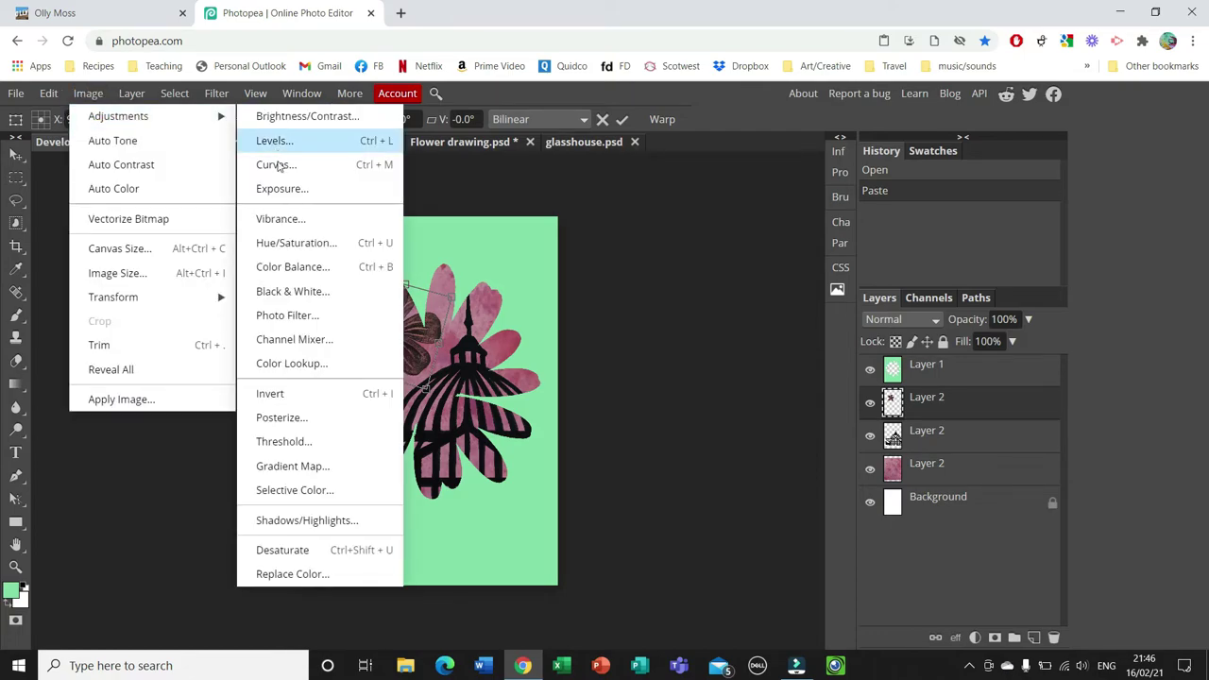
pyautogui.click(309, 248)
pyautogui.moveTo(338, 214); pyautogui.dragTo(903, 152)
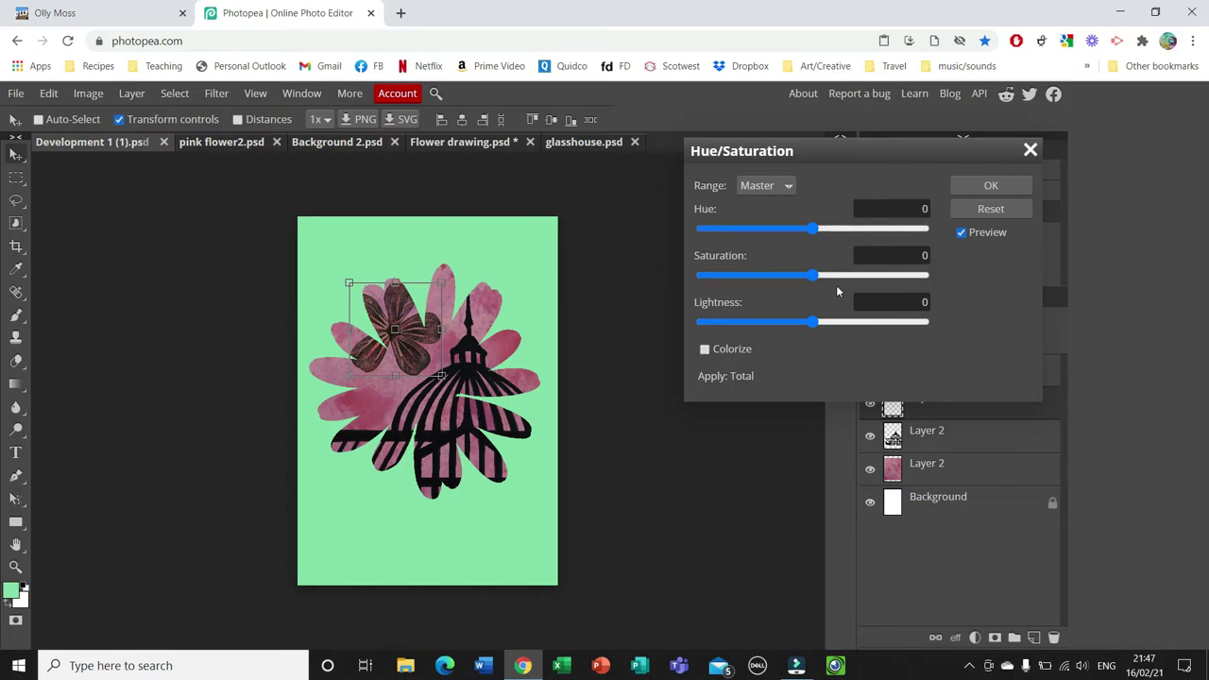
pyautogui.moveTo(817, 275); pyautogui.dragTo(879, 279)
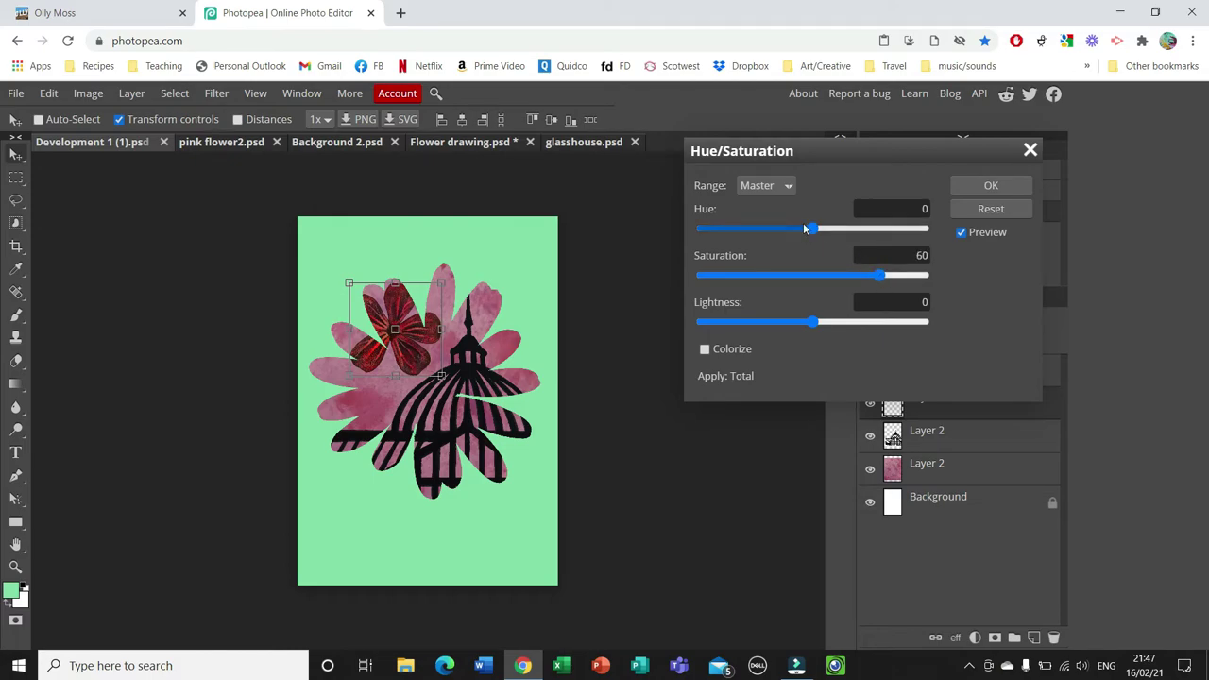
pyautogui.moveTo(816, 233); pyautogui.dragTo(792, 229)
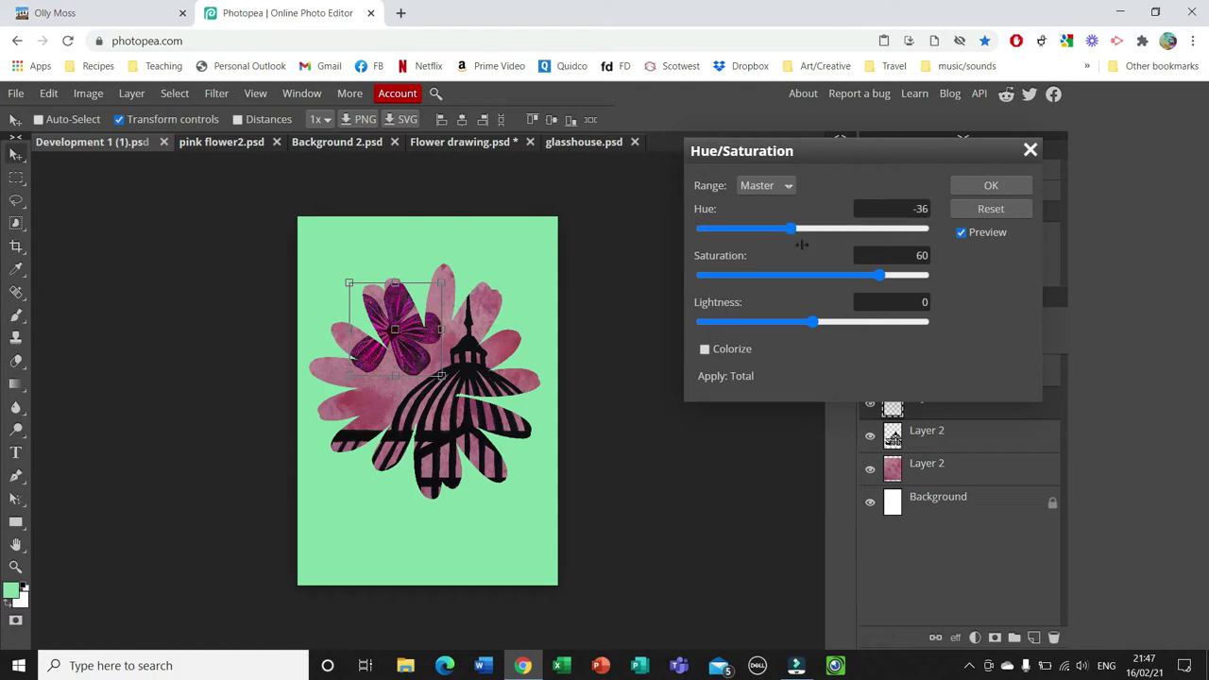
pyautogui.moveTo(815, 322); pyautogui.dragTo(783, 321)
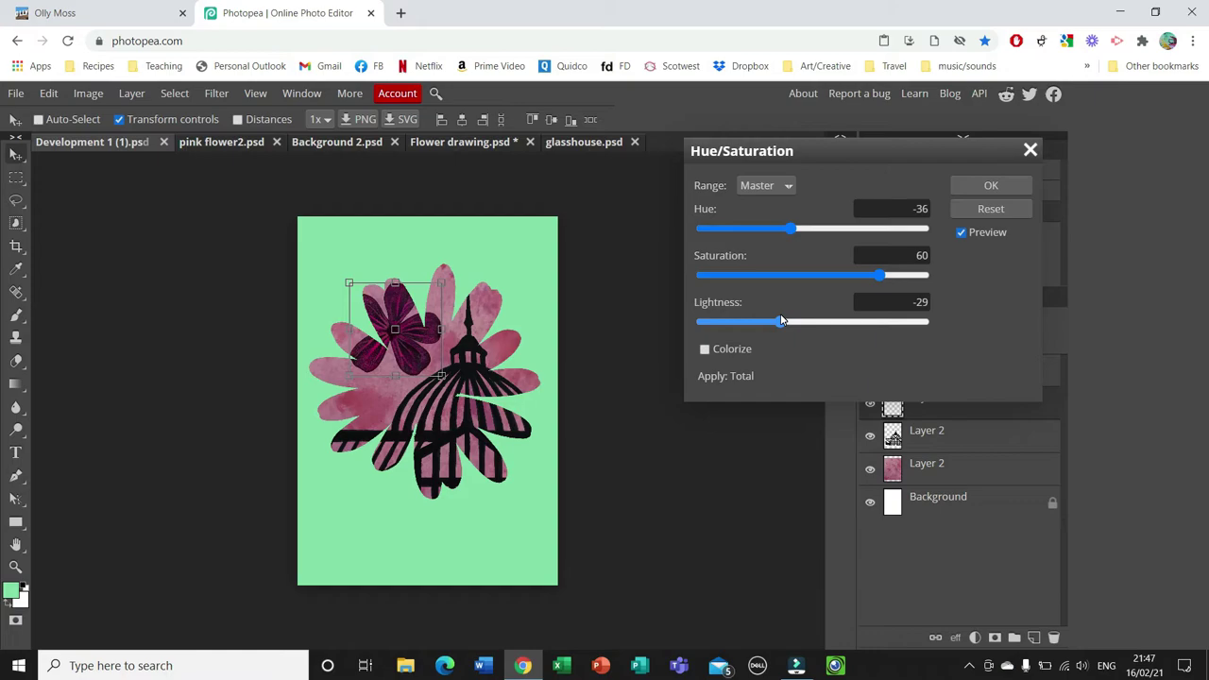
pyautogui.moveTo(782, 321); pyautogui.dragTo(785, 321)
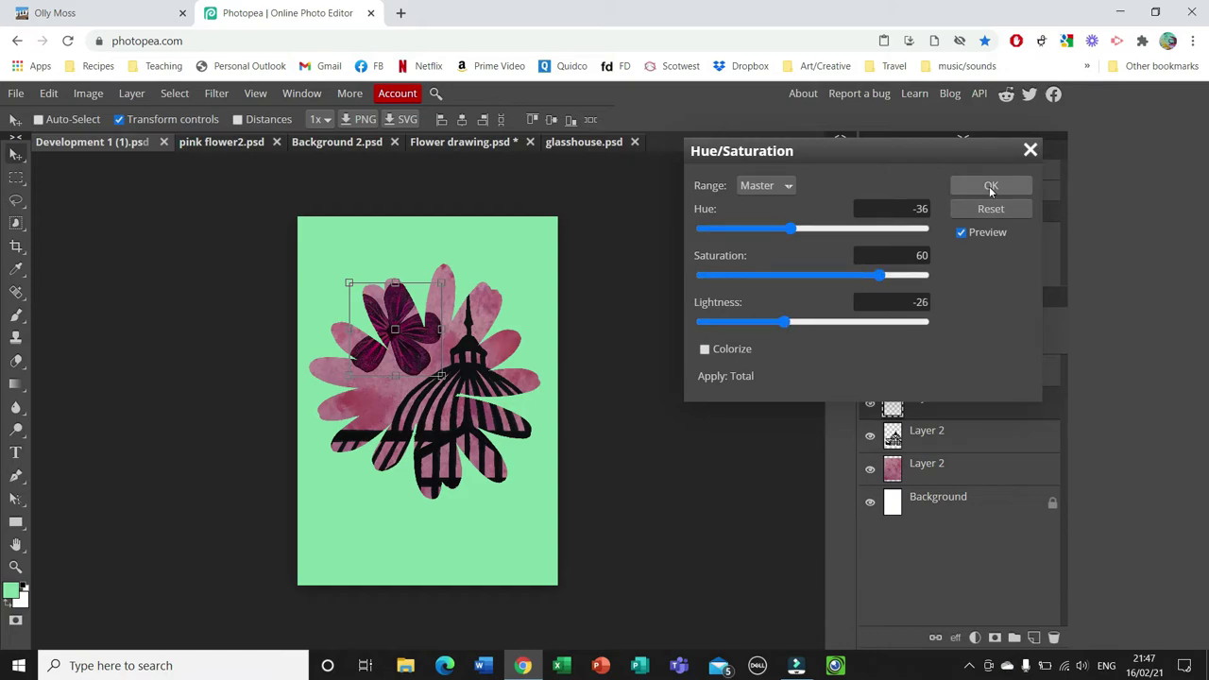
pyautogui.click(990, 187)
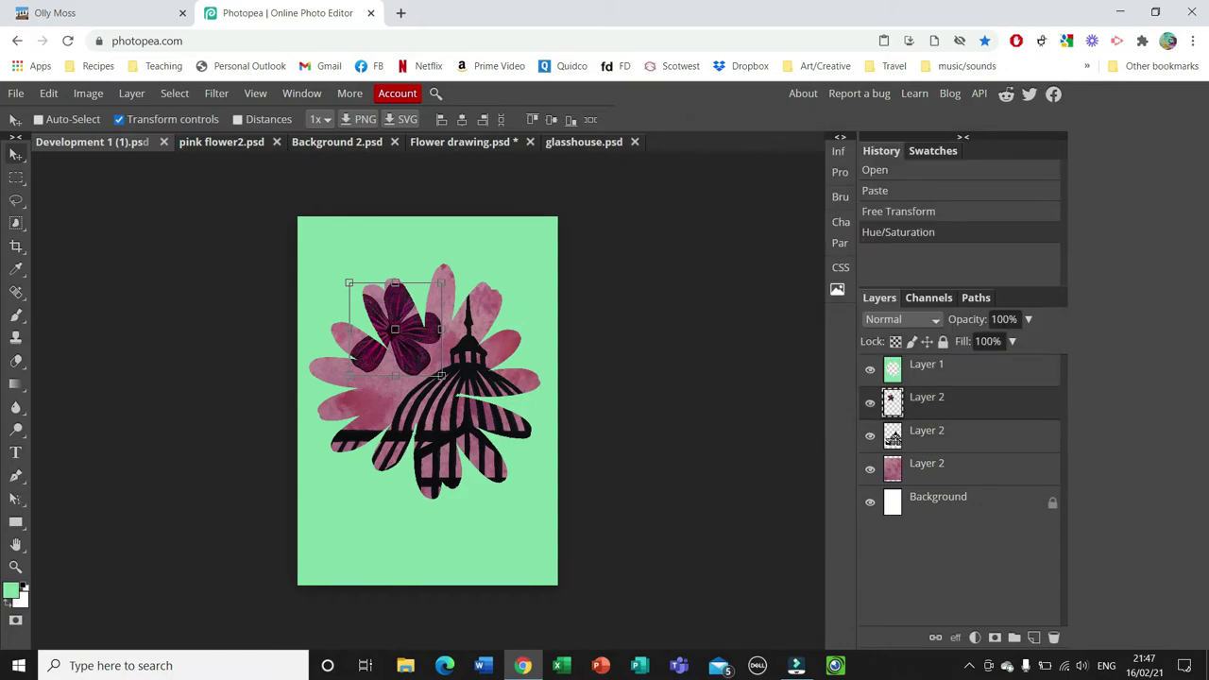
# Apply the Poster Edges filter to the small flower with edge thickness 2, edge intensity 1 and posterization 2.
pyautogui.click(119, 119)
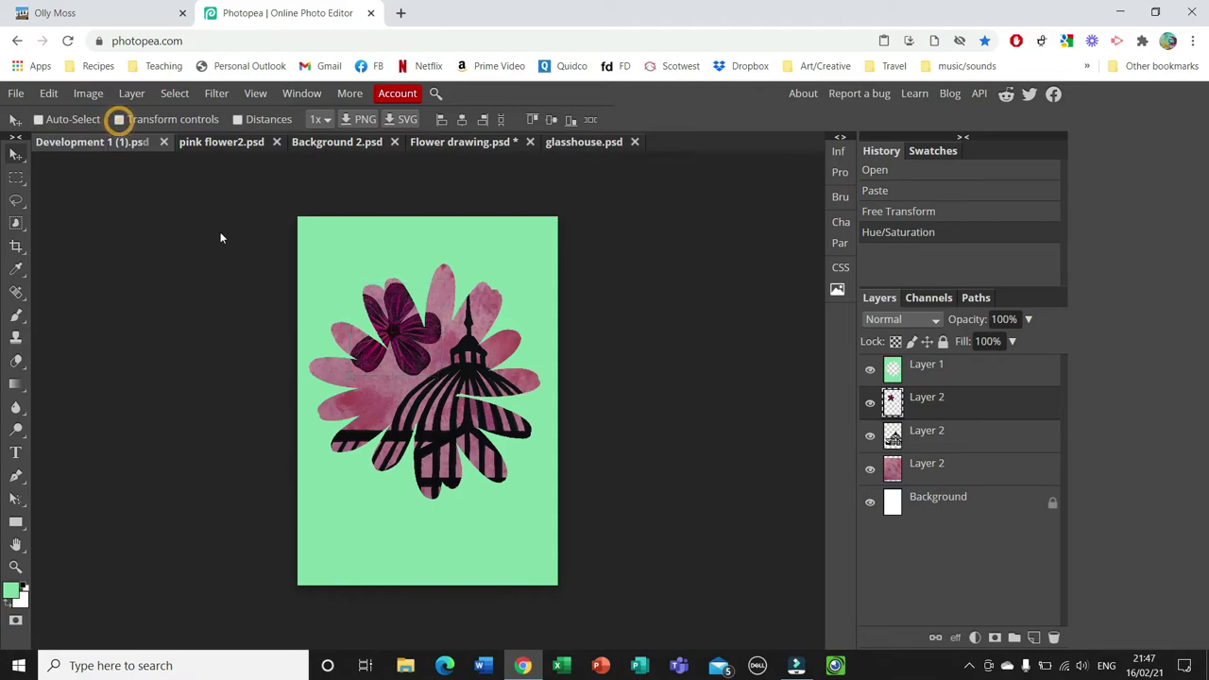
pyautogui.click(216, 93)
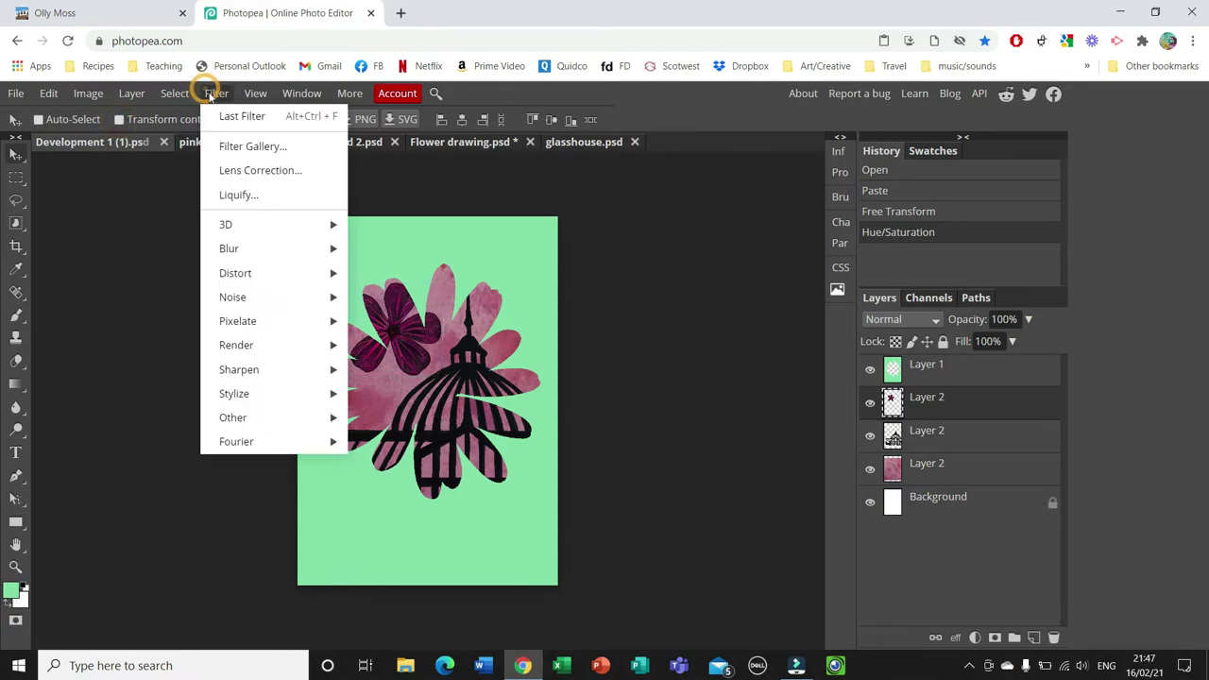
pyautogui.click(243, 153)
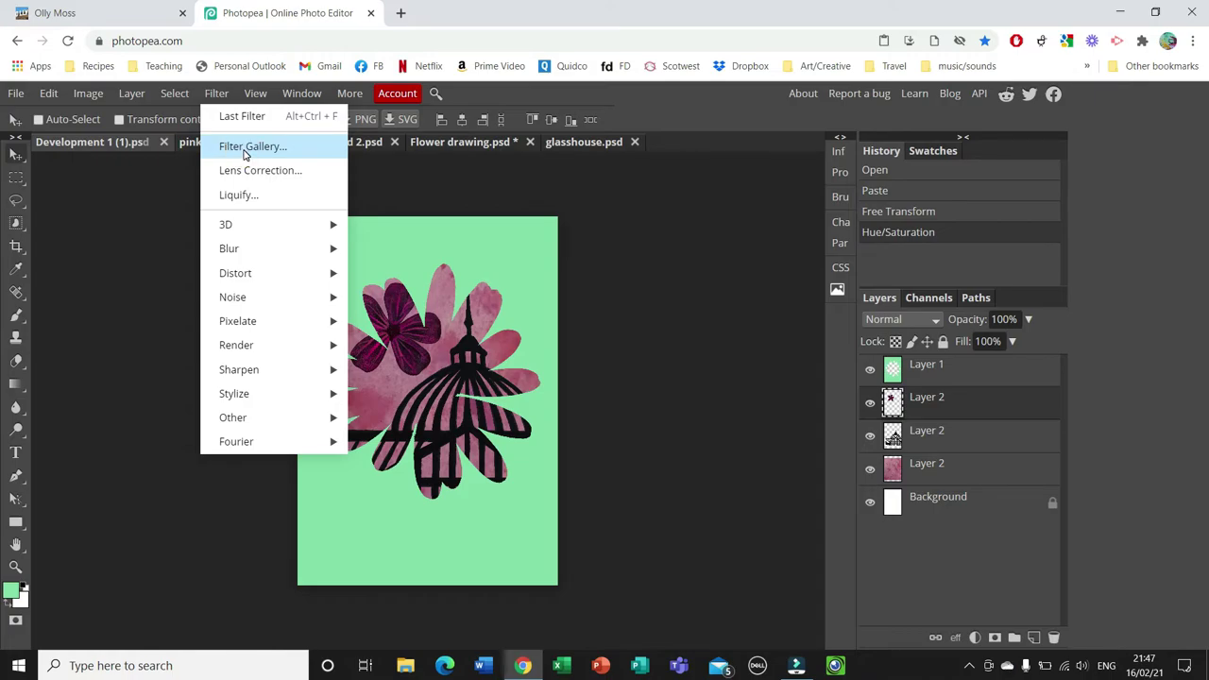
pyautogui.click(244, 153)
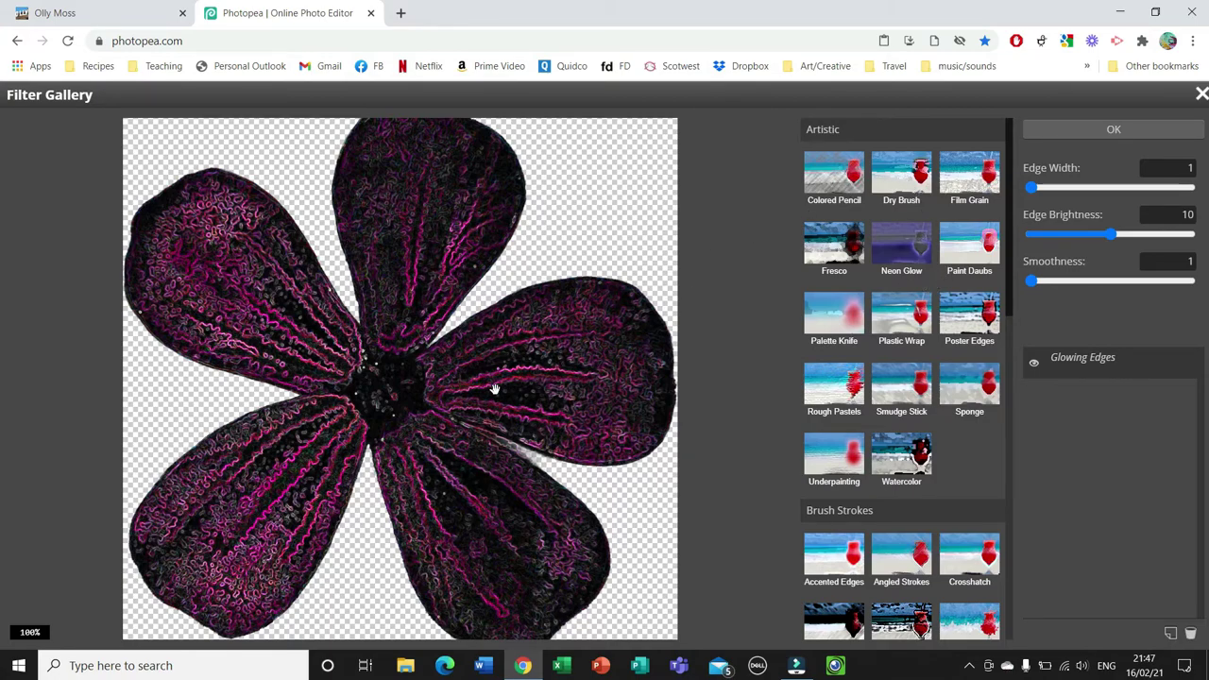
pyautogui.click(843, 253)
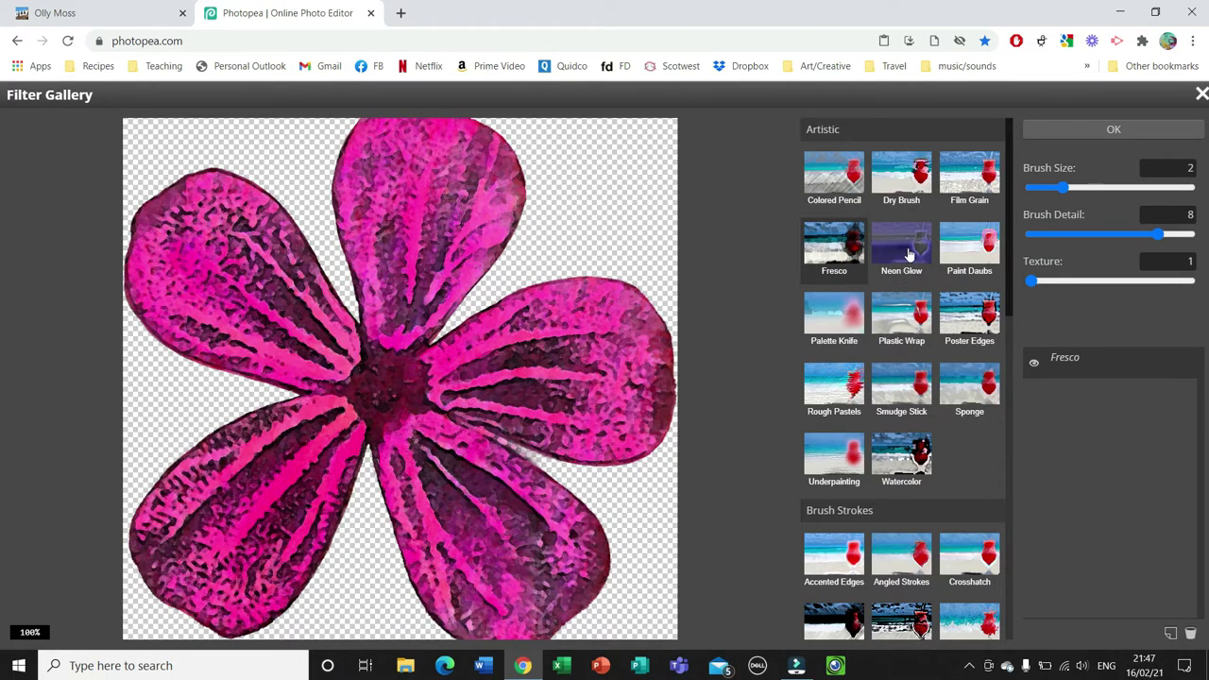
pyautogui.click(969, 314)
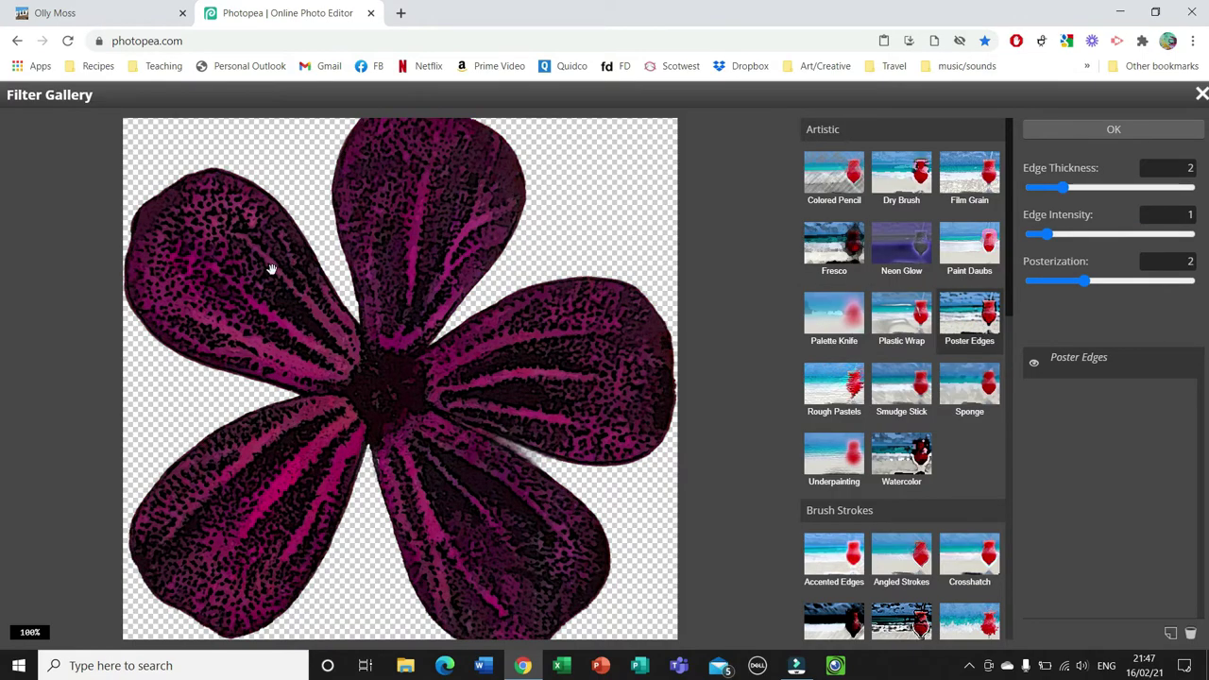
pyautogui.click(1113, 129)
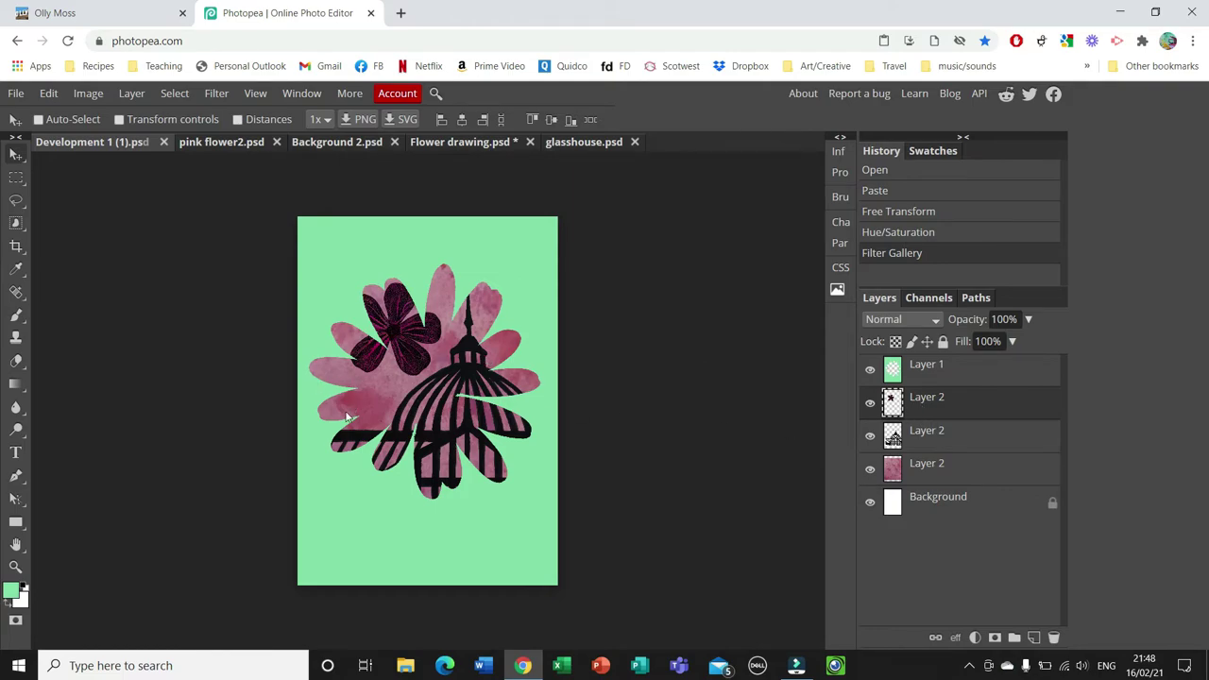
# Duplicate the small flower's layer and move the copy down and left onto the left-hand petals of the cut-out shape.
pyautogui.rightClick(954, 402)
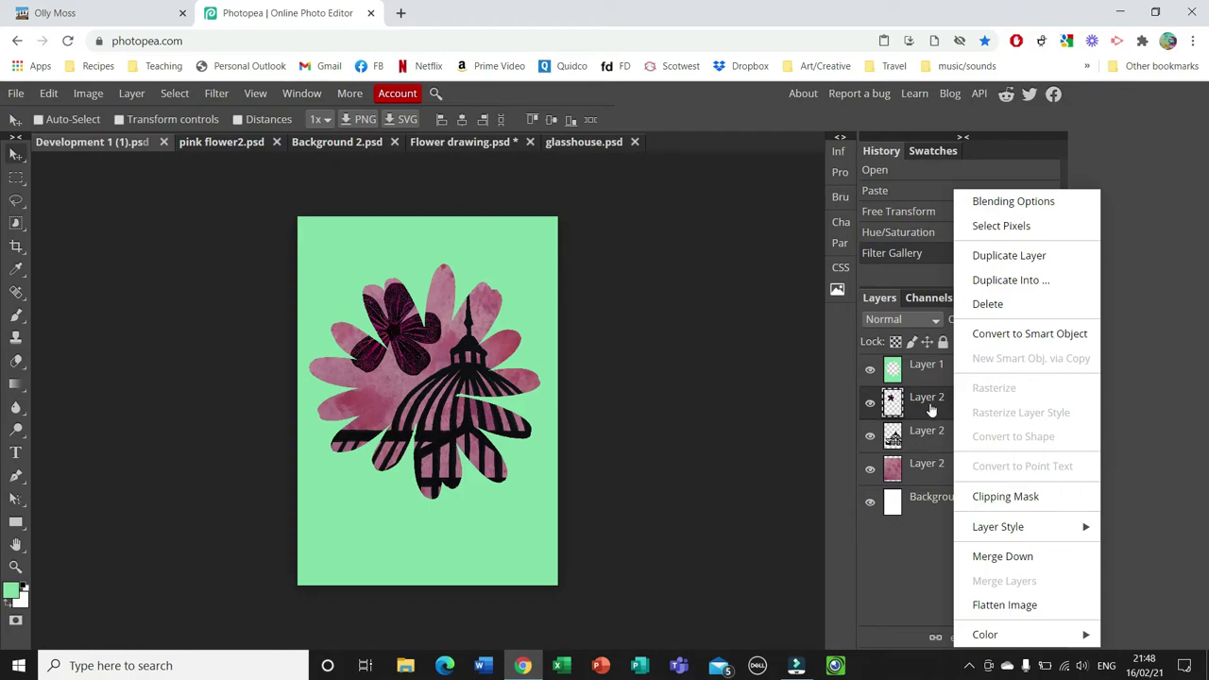
pyautogui.click(1009, 260)
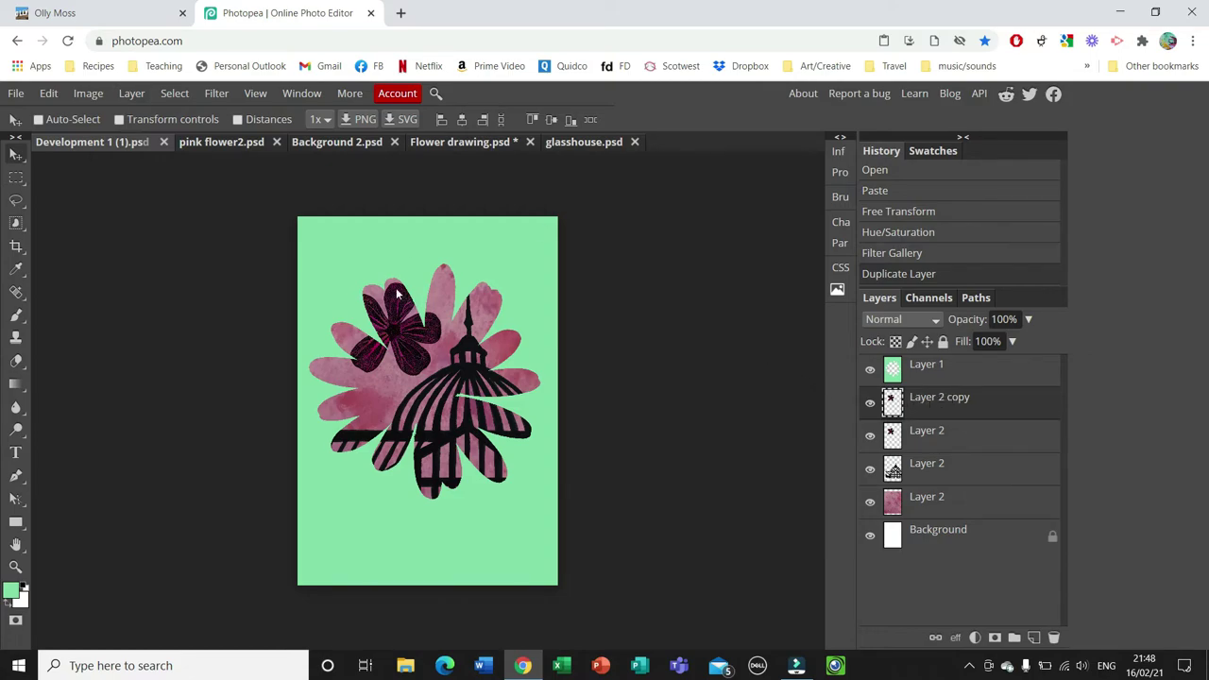
pyautogui.moveTo(405, 336); pyautogui.dragTo(358, 376)
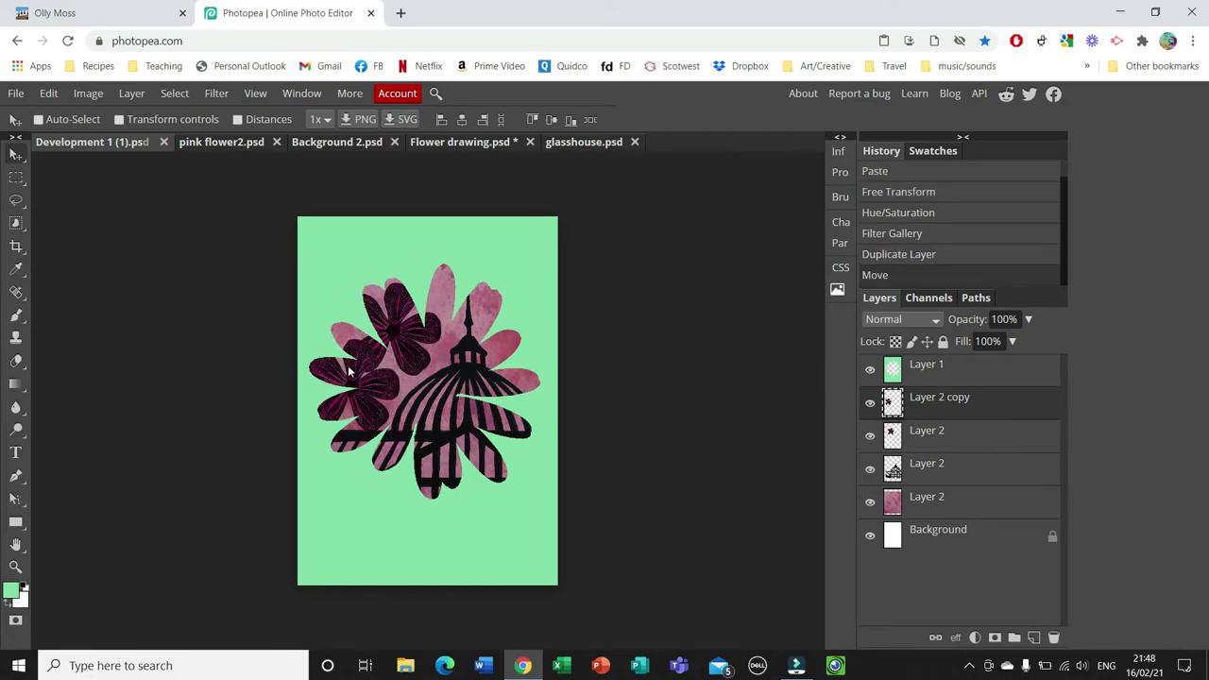
# Turn the duplicated flower solid black by setting its Hue/Saturation lightness to -100.
pyautogui.click(90, 93)
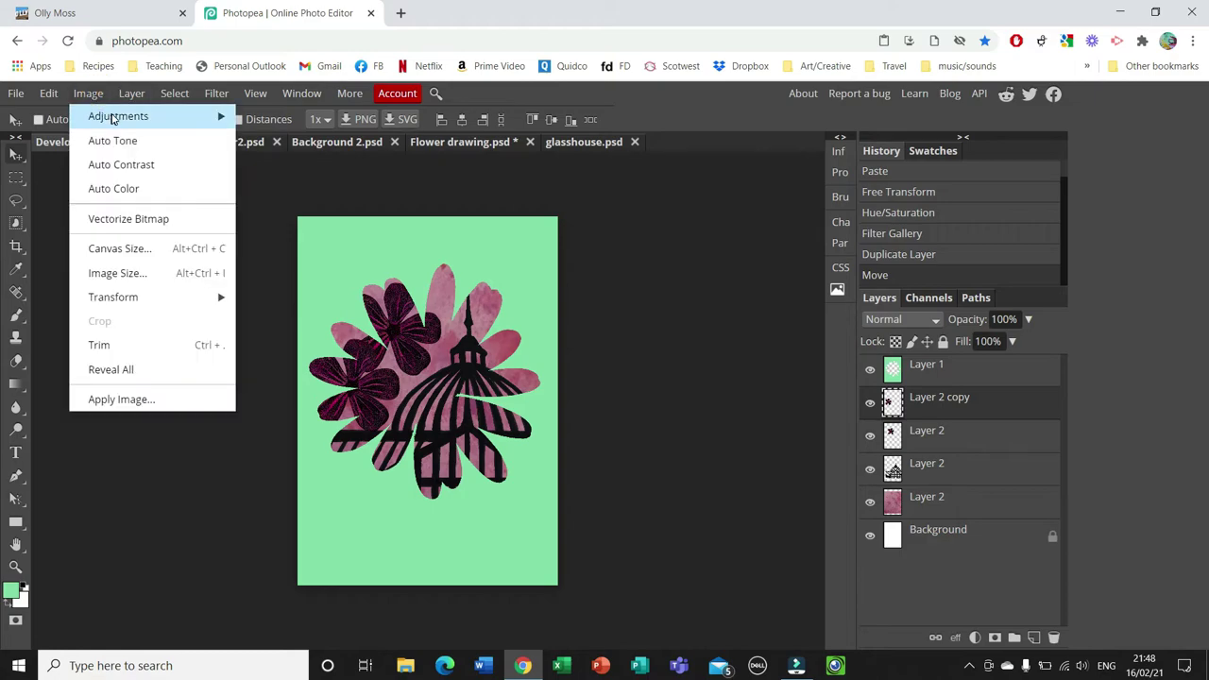
pyautogui.moveTo(122, 116)
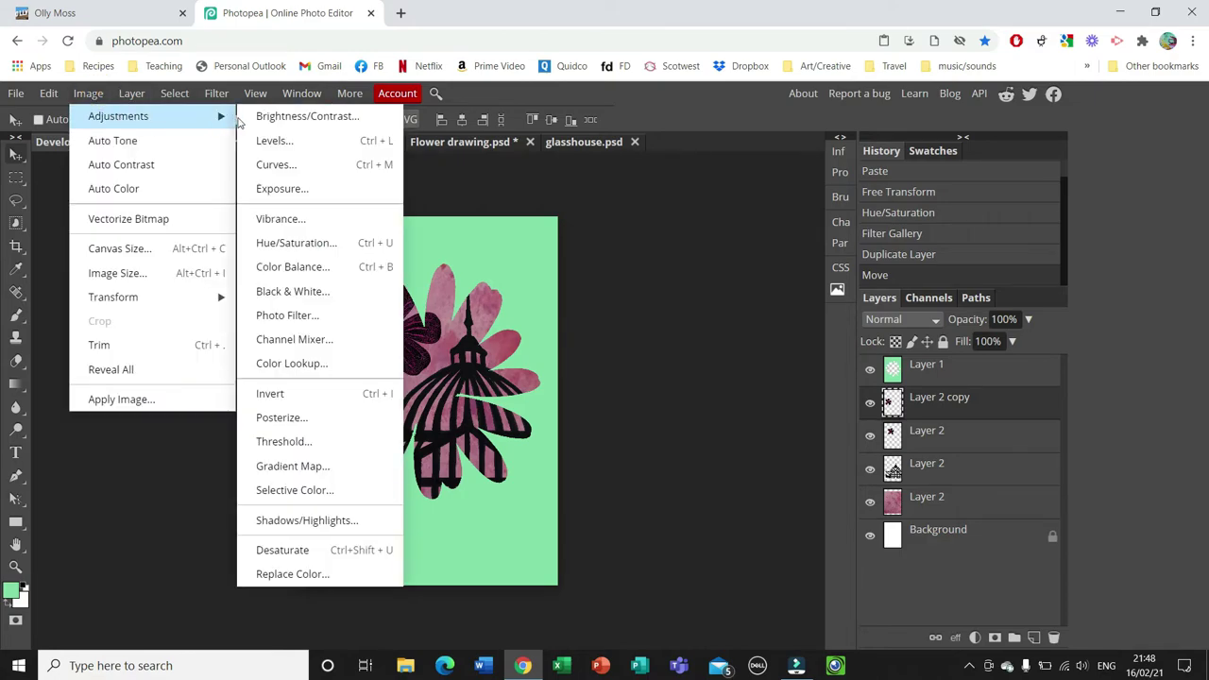
pyautogui.click(329, 248)
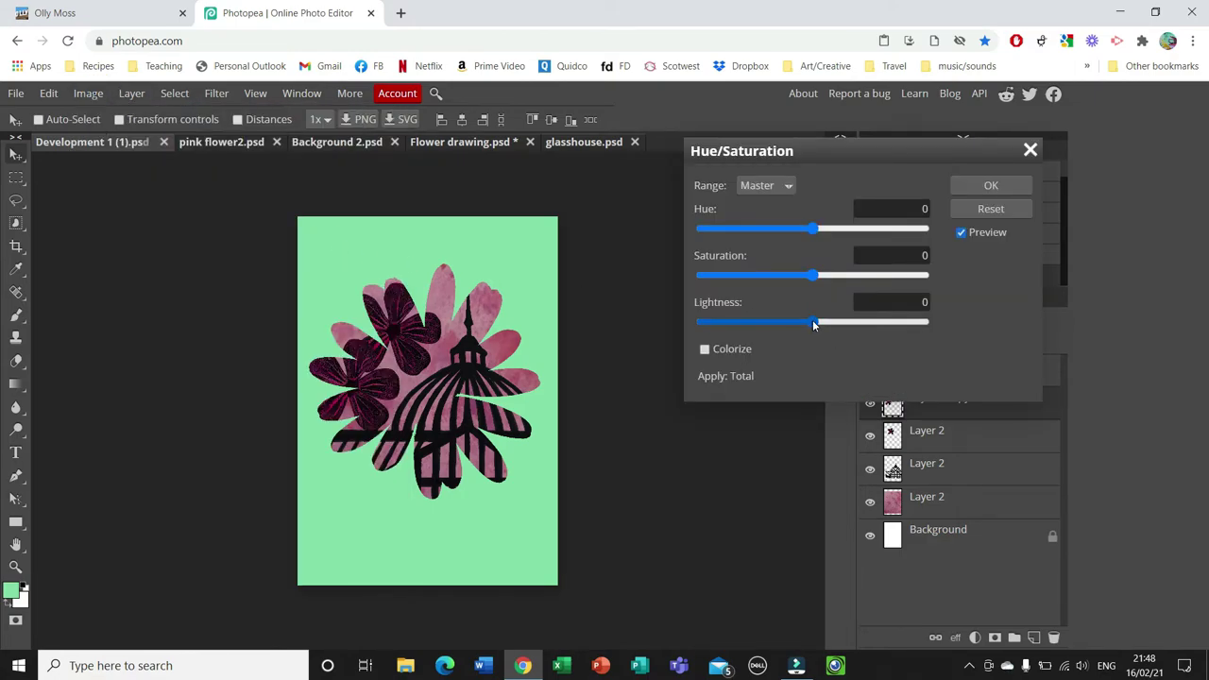
pyautogui.moveTo(813, 321); pyautogui.dragTo(681, 317)
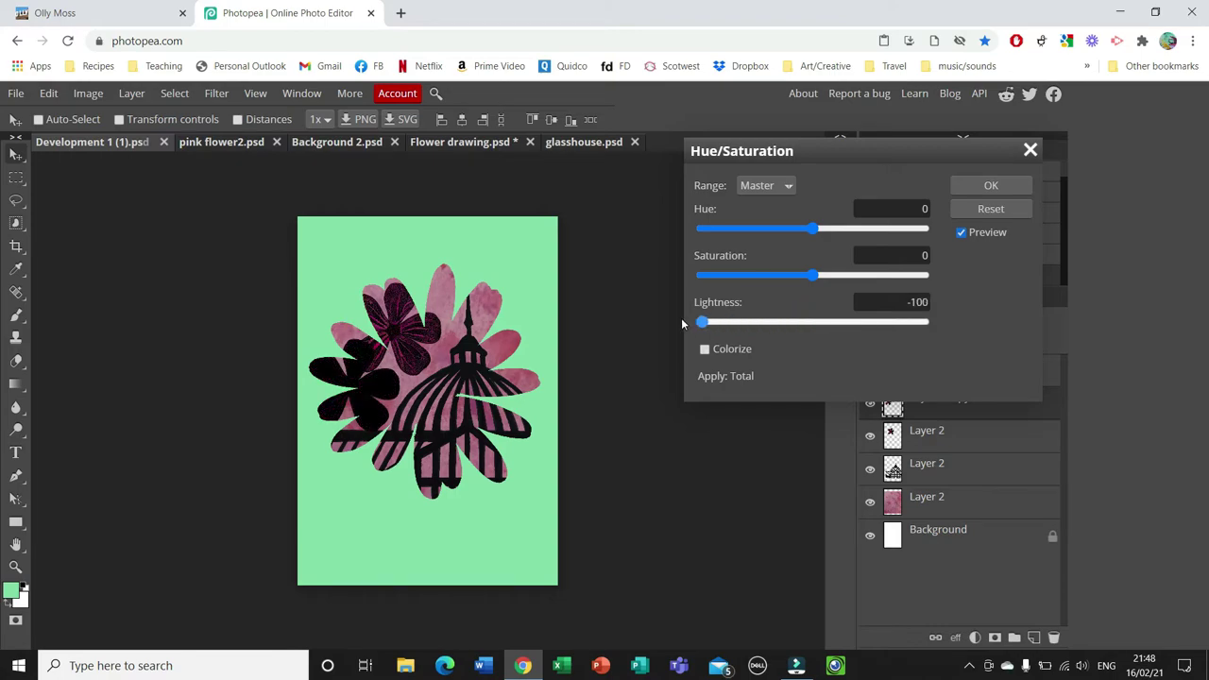
pyautogui.click(990, 186)
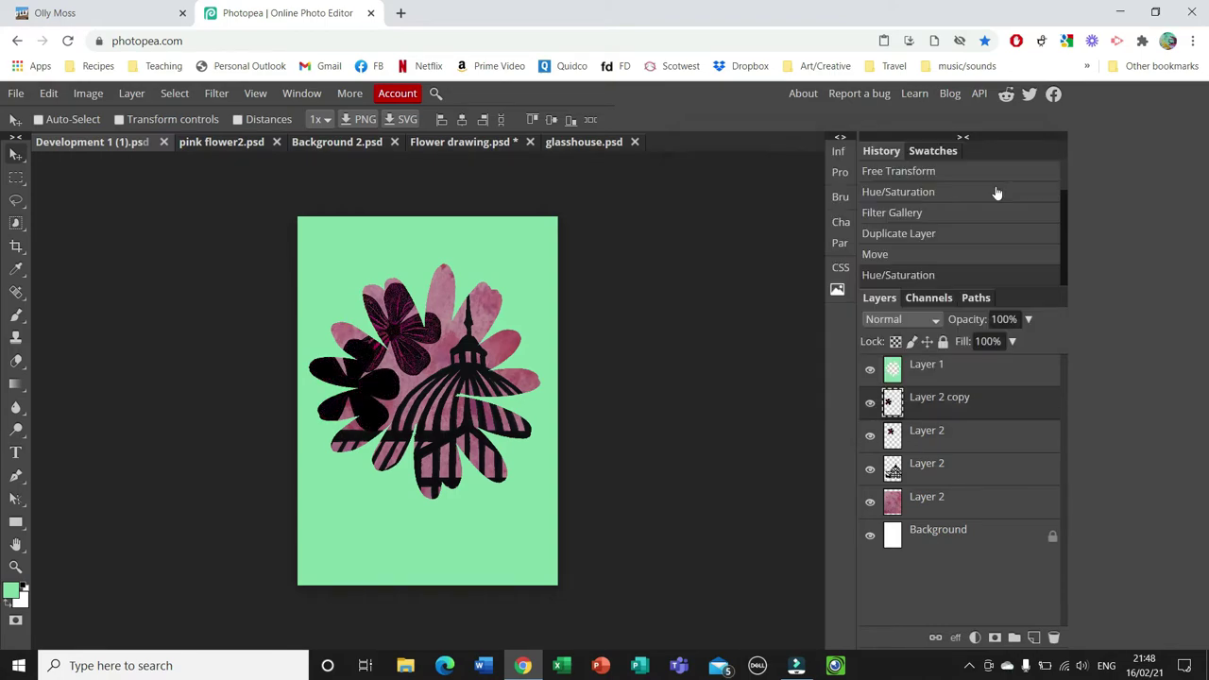
# Fill the black flower copy with dark magenta 790c54 using the Paint Bucket tool.
pyautogui.click(16, 385)
pyautogui.rightClick(19, 387)
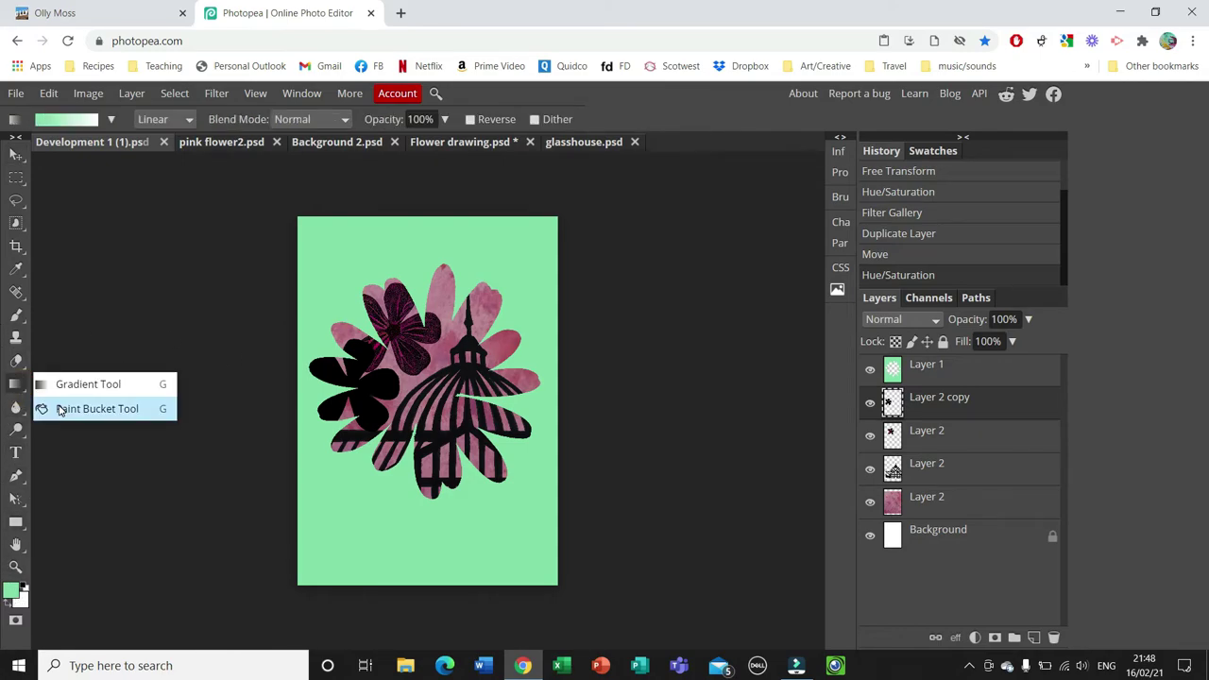
pyautogui.click(60, 409)
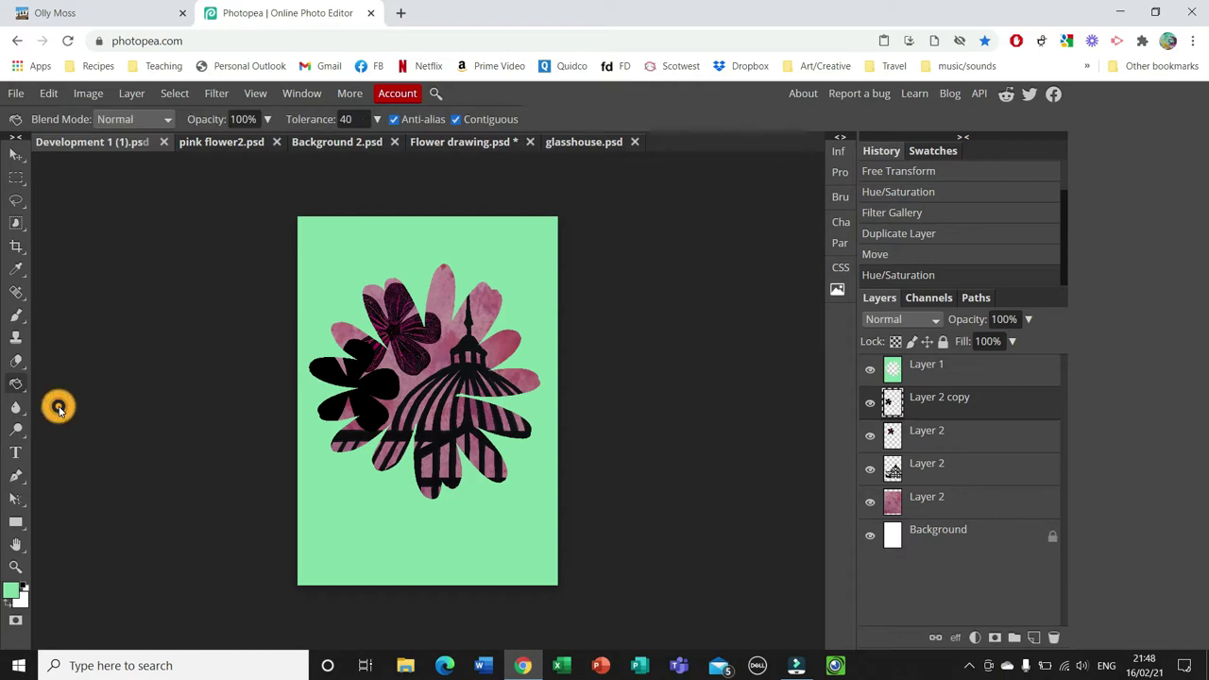
pyautogui.click(13, 591)
pyautogui.moveTo(293, 219); pyautogui.dragTo(694, 194)
pyautogui.moveTo(741, 243); pyautogui.dragTo(741, 236)
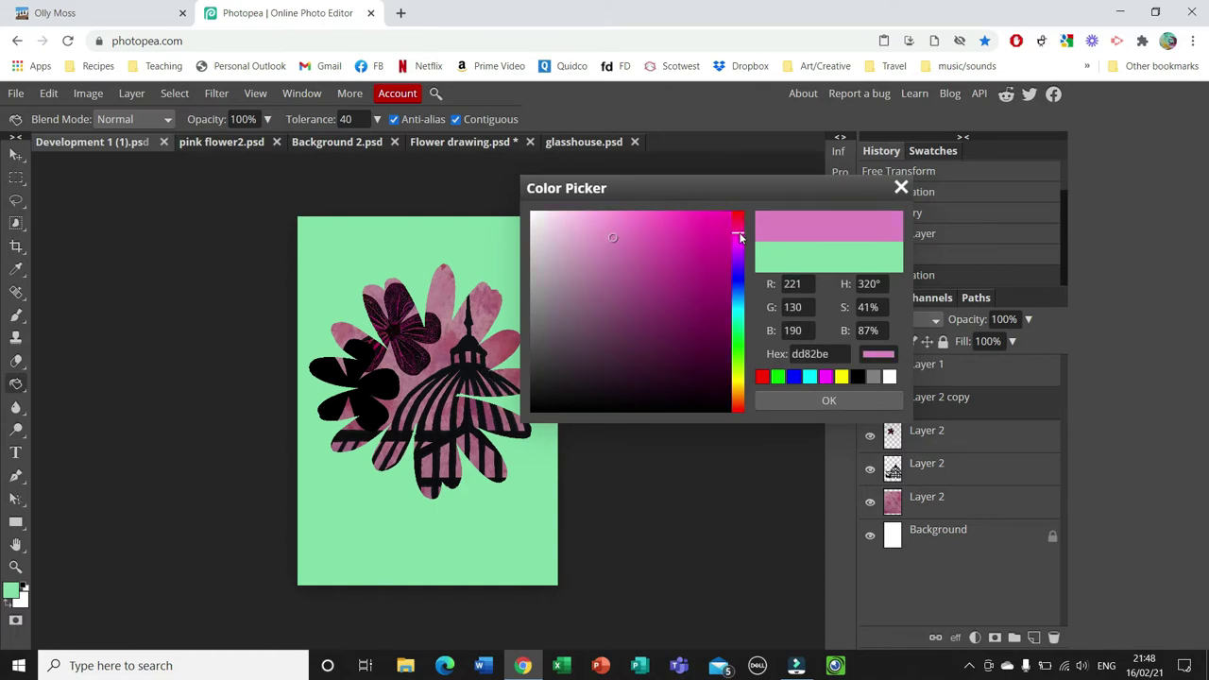
pyautogui.click(709, 319)
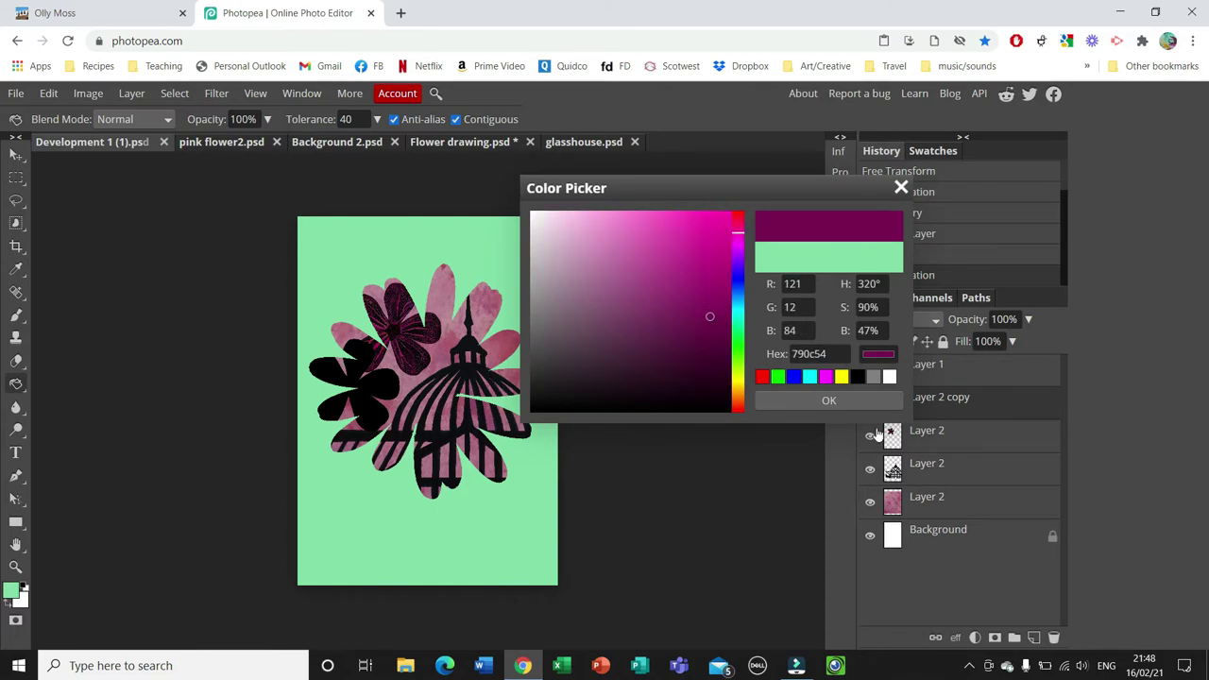
pyautogui.click(849, 400)
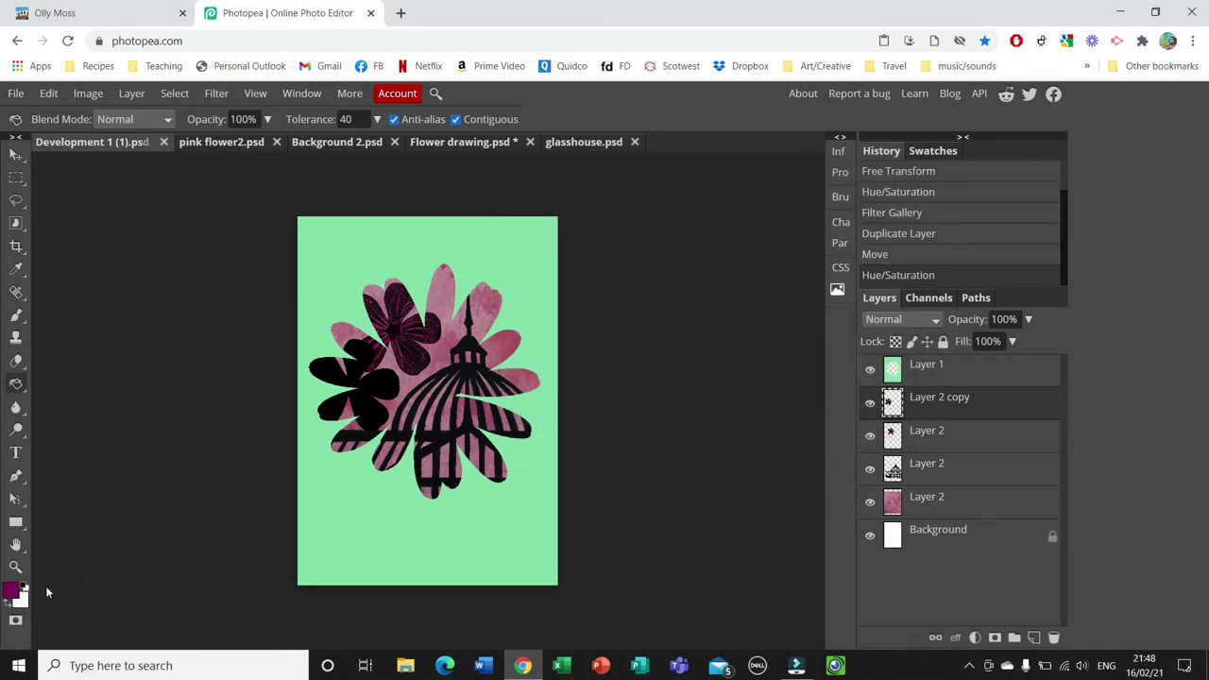
pyautogui.click(380, 390)
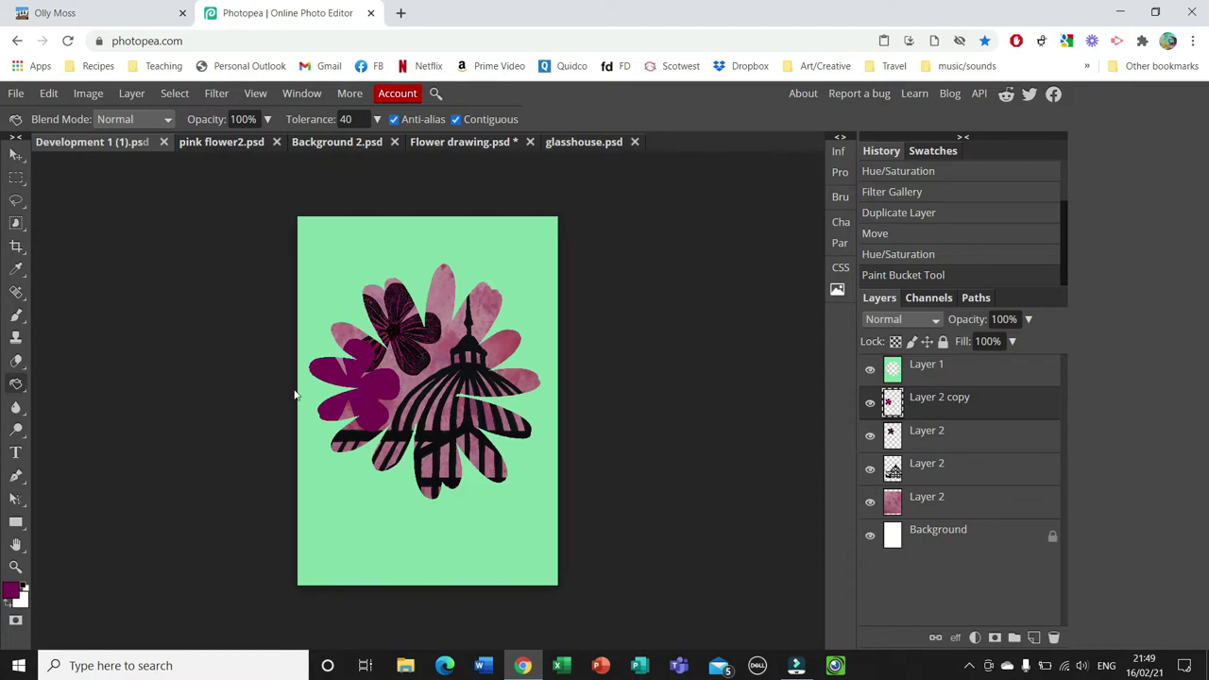
# Scale the magenta flower copy to about 77% and place its layer beneath the detailed flower's layer.
pyautogui.click(15, 154)
pyautogui.click(161, 117)
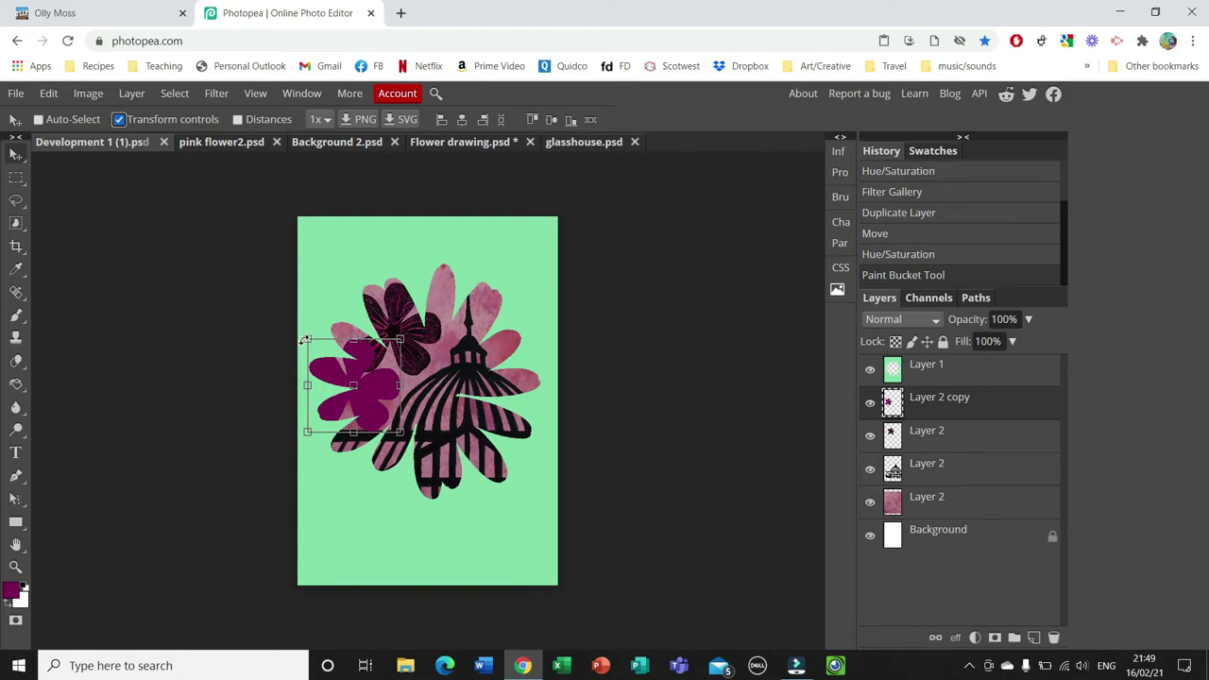
pyautogui.moveTo(306, 338); pyautogui.dragTo(355, 368)
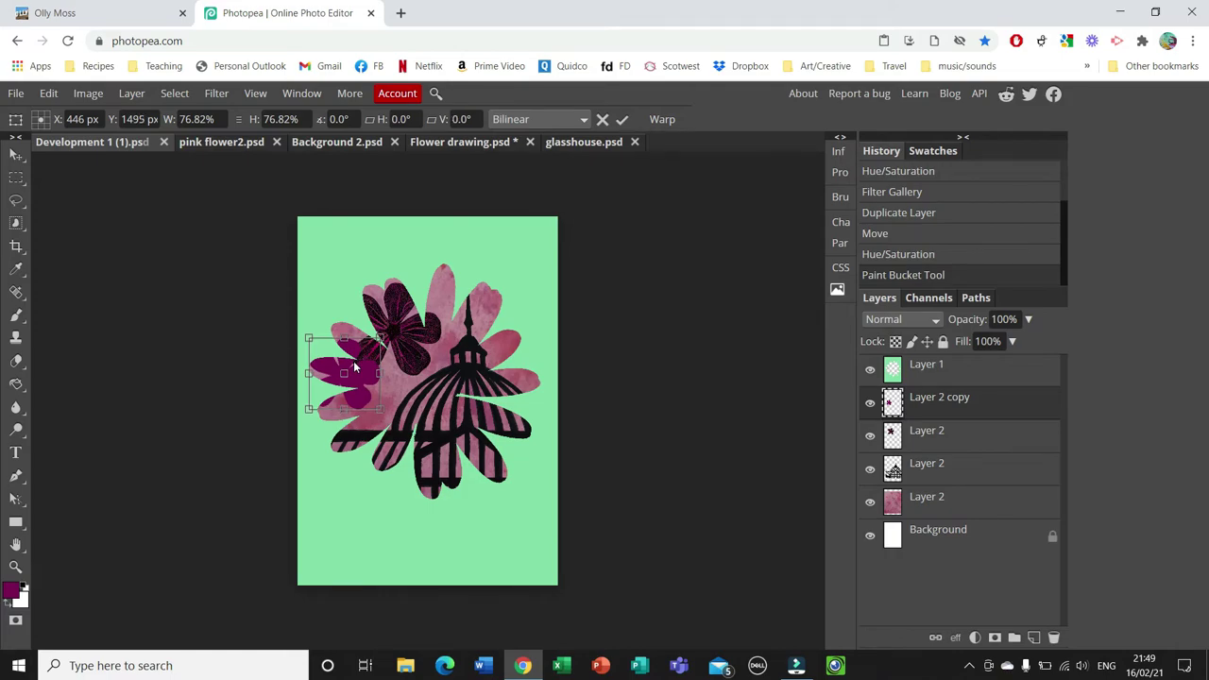
pyautogui.click(925, 404)
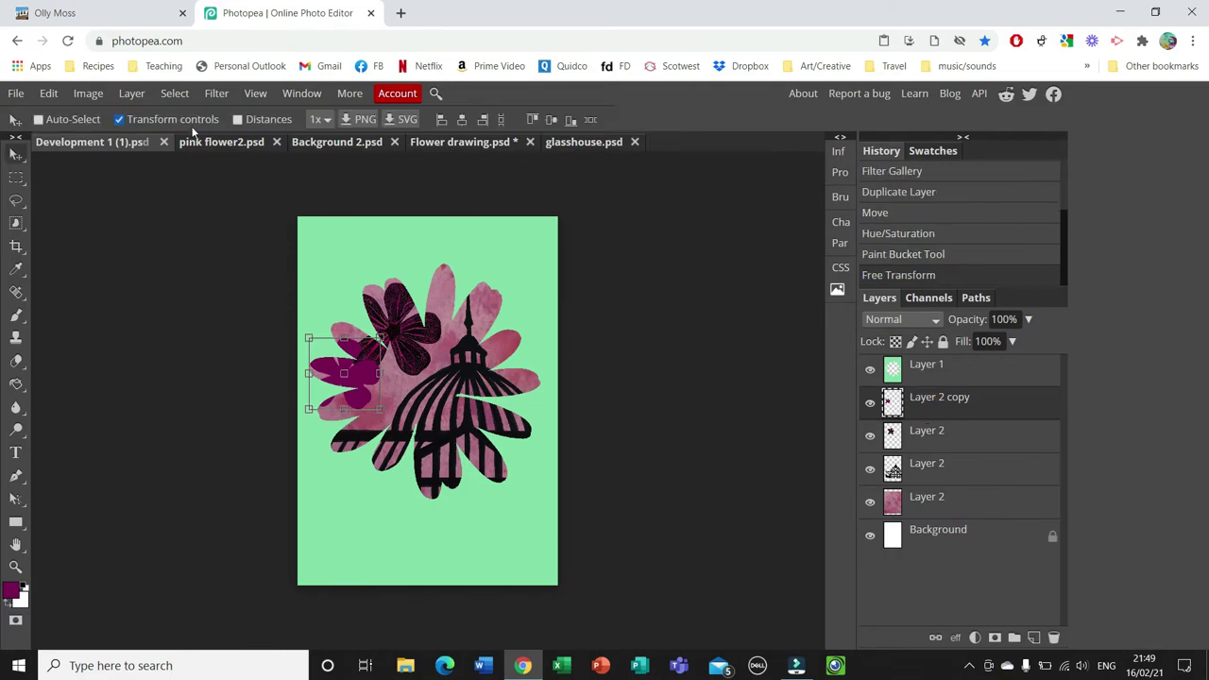
pyautogui.click(118, 119)
pyautogui.moveTo(928, 406); pyautogui.dragTo(935, 448)
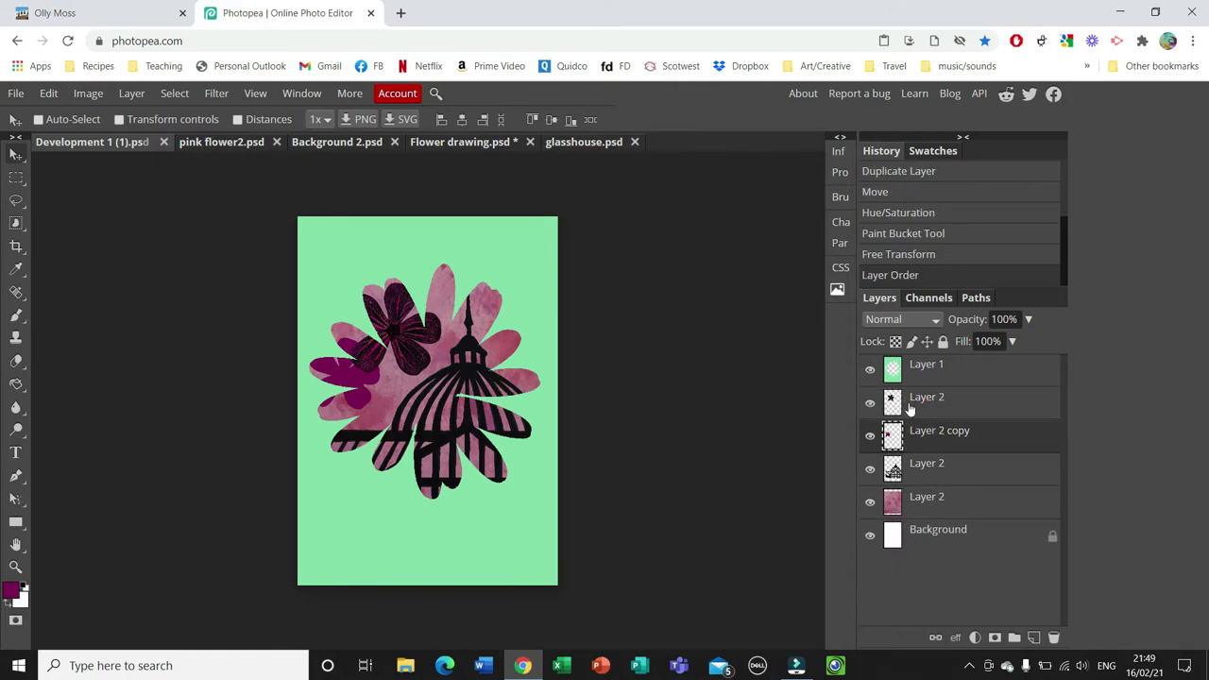
# Duplicate the magenta flower's layer and move the copy right, towards the glasshouse dome.
pyautogui.rightClick(931, 434)
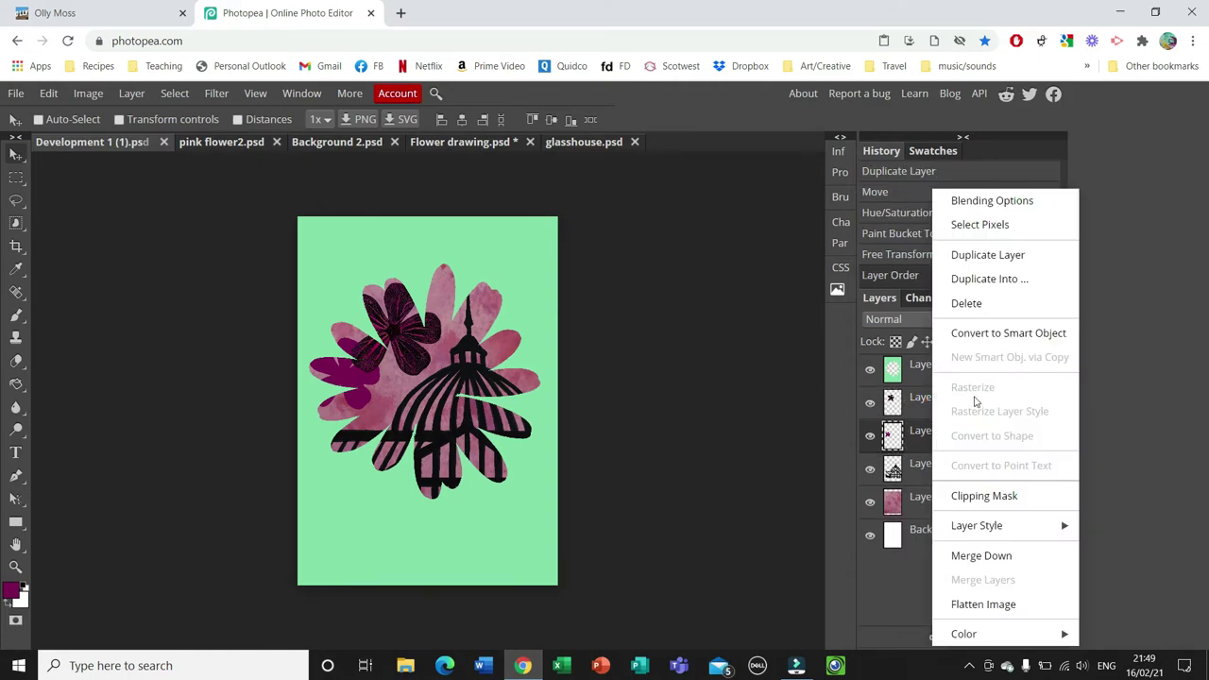
pyautogui.click(990, 257)
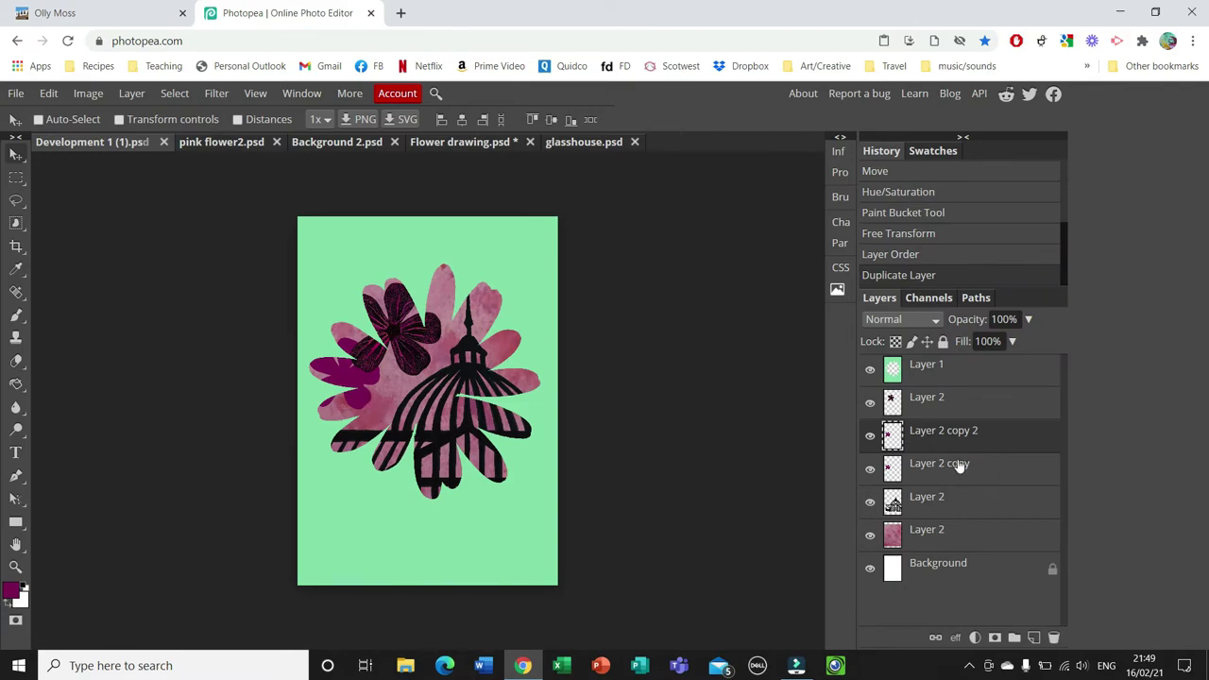
pyautogui.moveTo(366, 393); pyautogui.dragTo(403, 391)
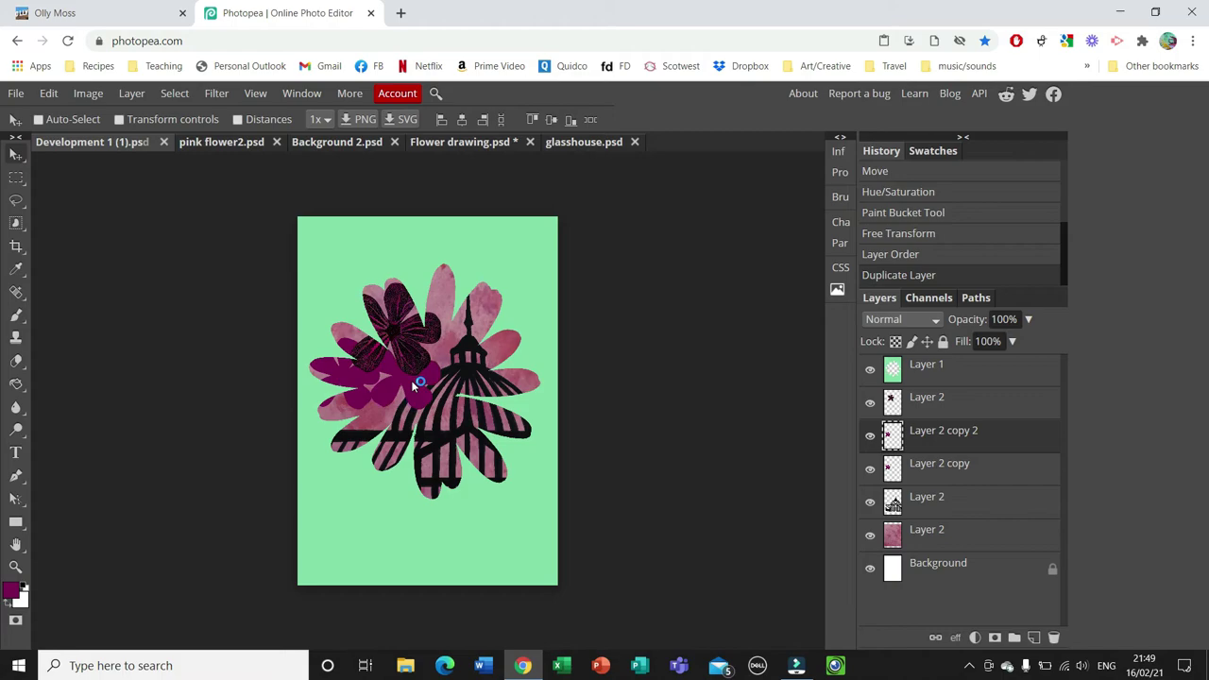
# Fill the new flower copy with the darker magenta 590a3e using the Paint Bucket tool.
pyautogui.click(9, 591)
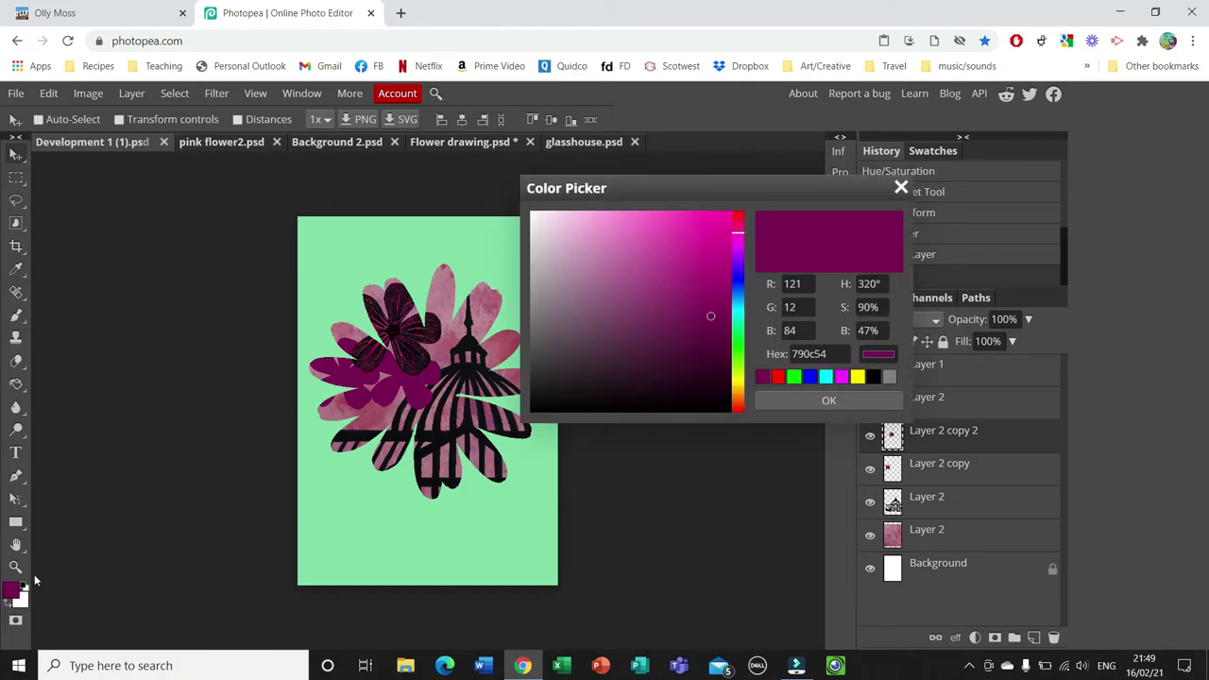
pyautogui.click(708, 341)
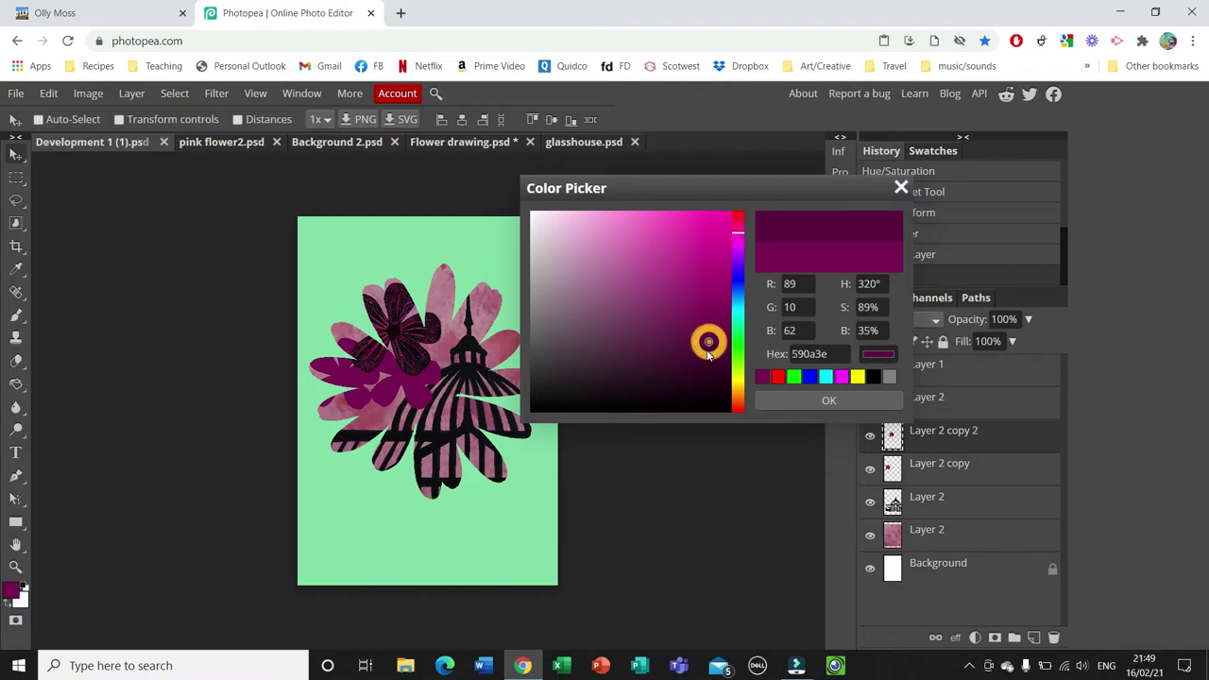
pyautogui.click(772, 398)
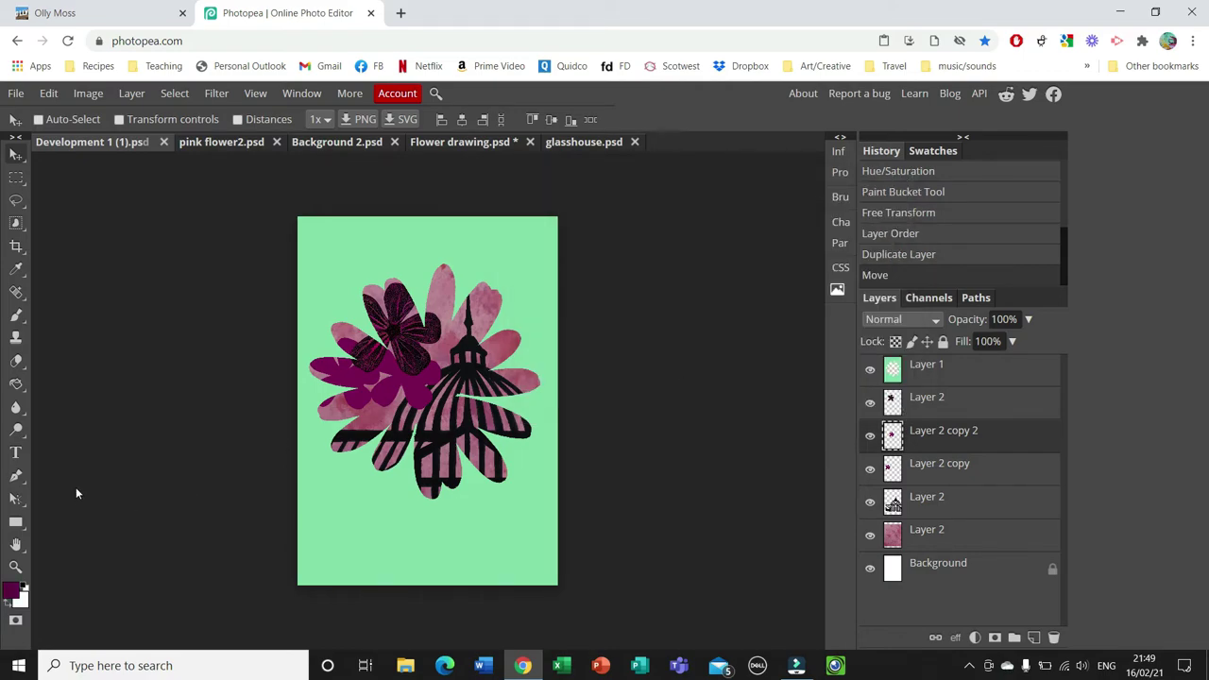
pyautogui.click(15, 383)
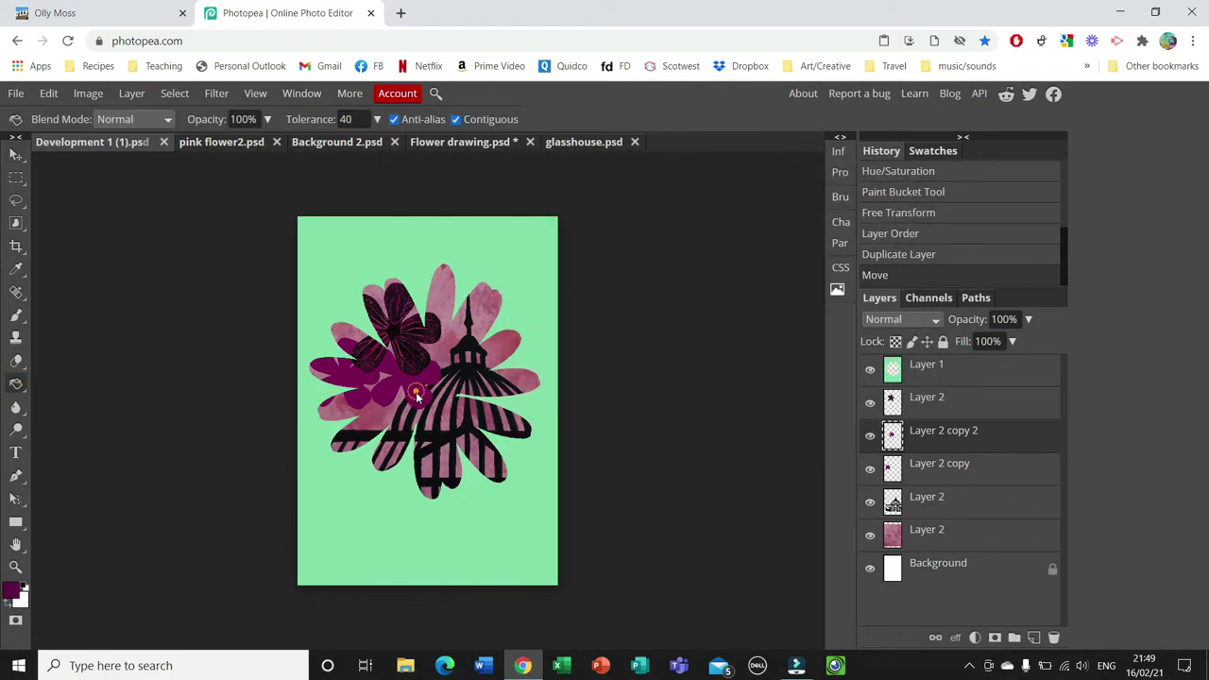
pyautogui.click(415, 394)
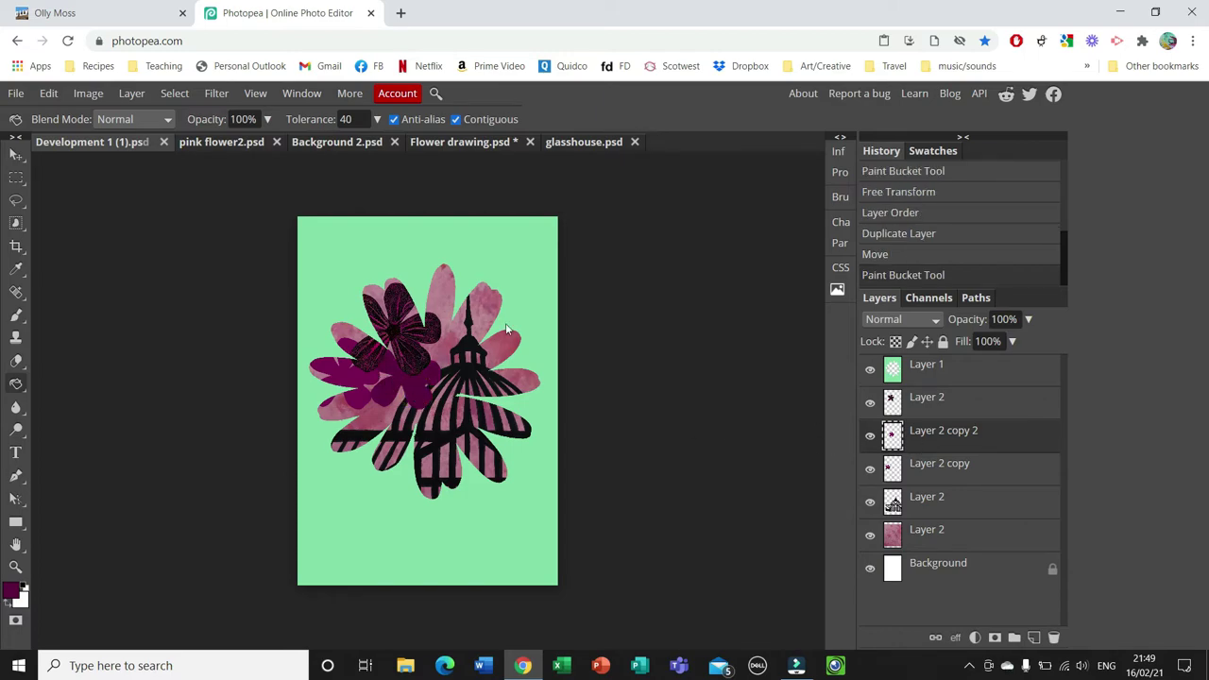
# Move the darker flower slightly down and place its layer directly beneath the glasshouse drawing's layer.
pyautogui.click(15, 154)
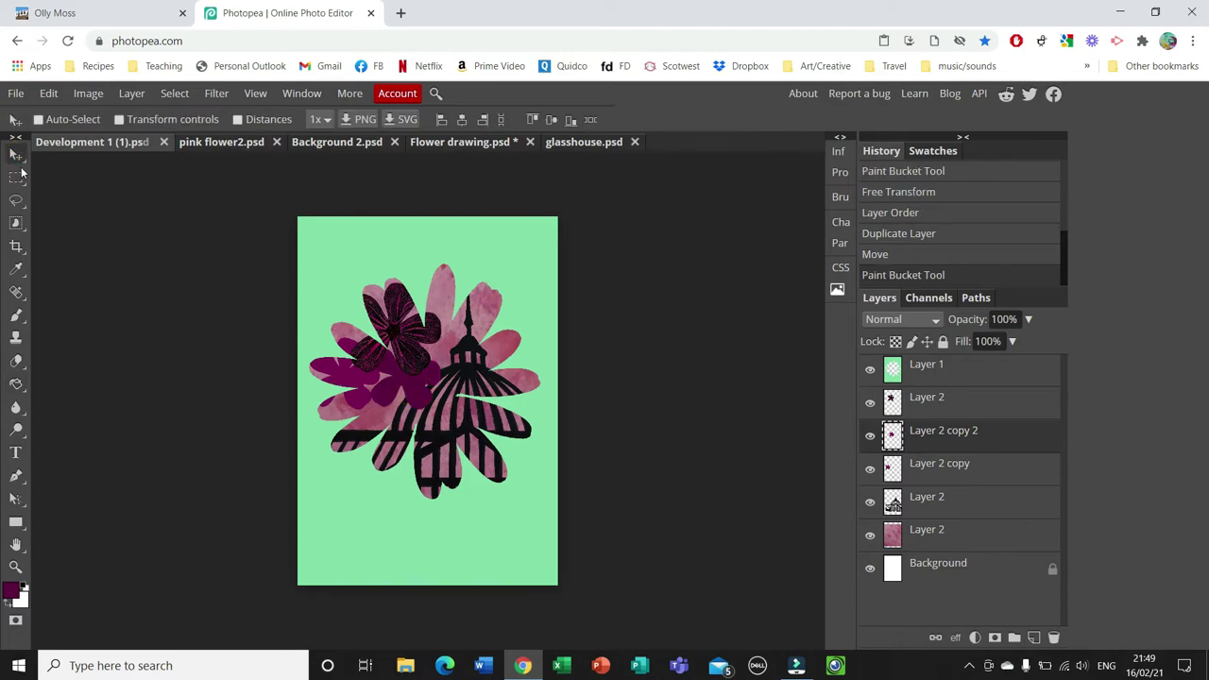
pyautogui.moveTo(380, 392); pyautogui.dragTo(388, 399)
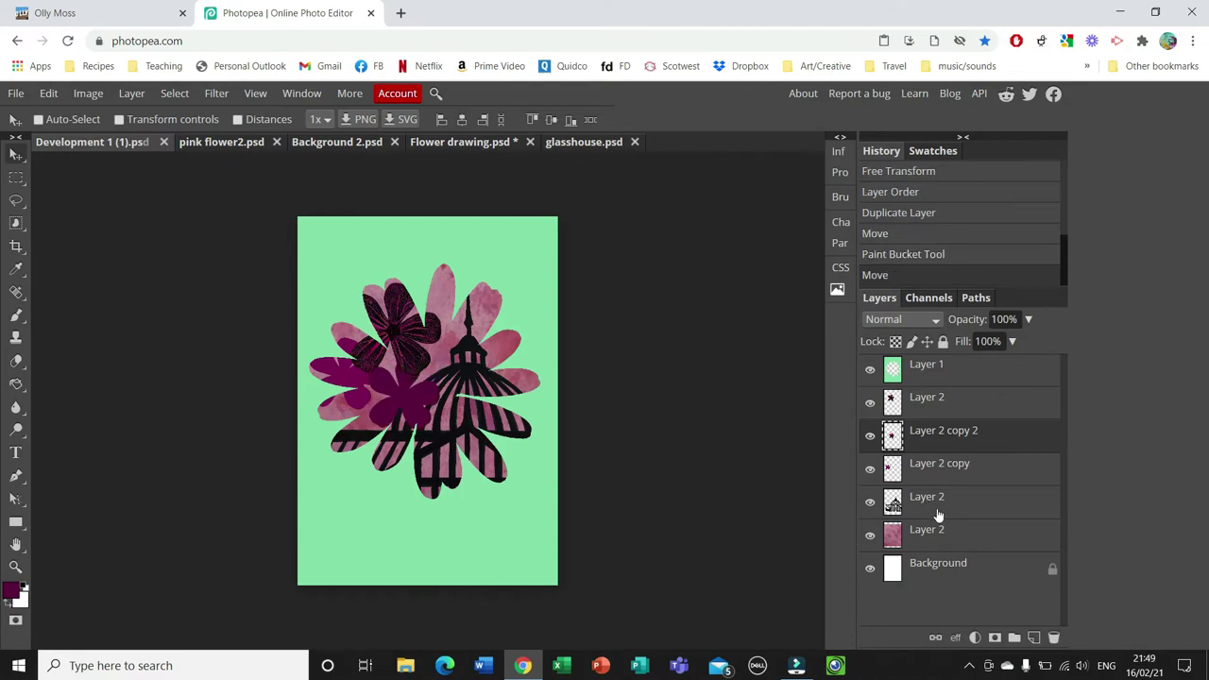
pyautogui.moveTo(926, 439); pyautogui.dragTo(933, 511)
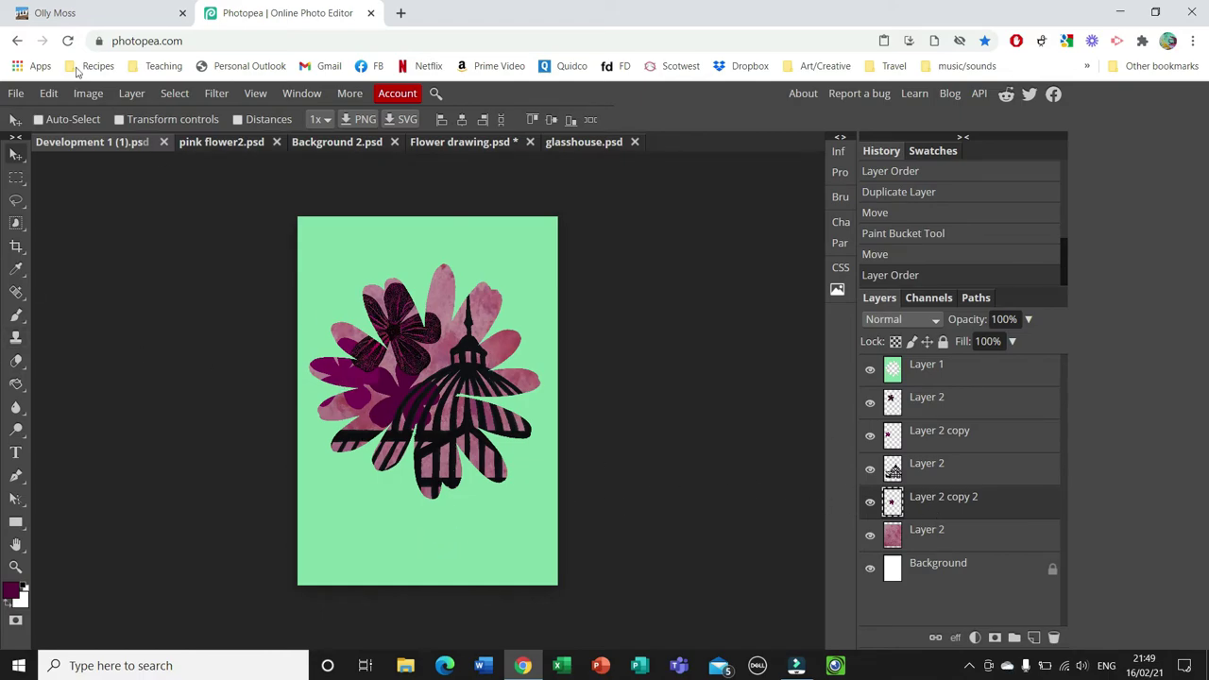
# Rotate the darker flower by about -23.5° and nudge it slightly behind the glasshouse dome's left edge.
pyautogui.click(121, 119)
pyautogui.moveTo(441, 335); pyautogui.dragTo(428, 341)
pyautogui.moveTo(397, 388)
pyautogui.mouseDown()
pyautogui.moveTo(386, 386)
pyautogui.moveTo(396, 392)
pyautogui.mouseUp()
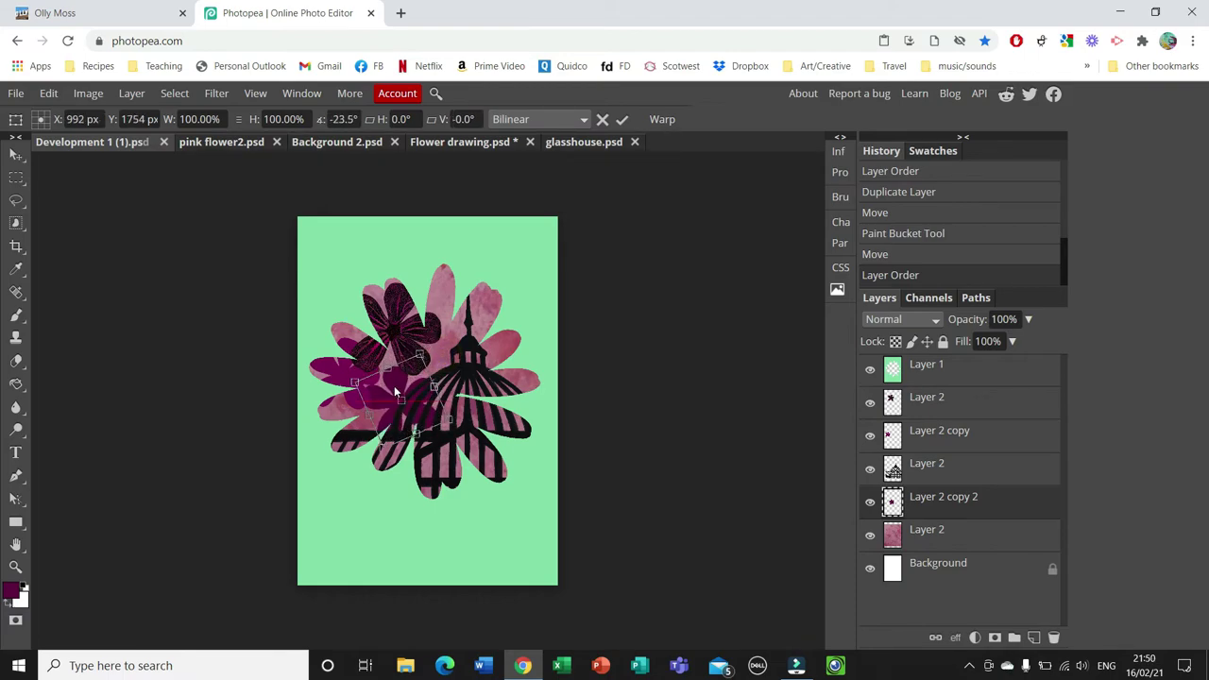
pyautogui.click(15, 154)
pyautogui.click(123, 118)
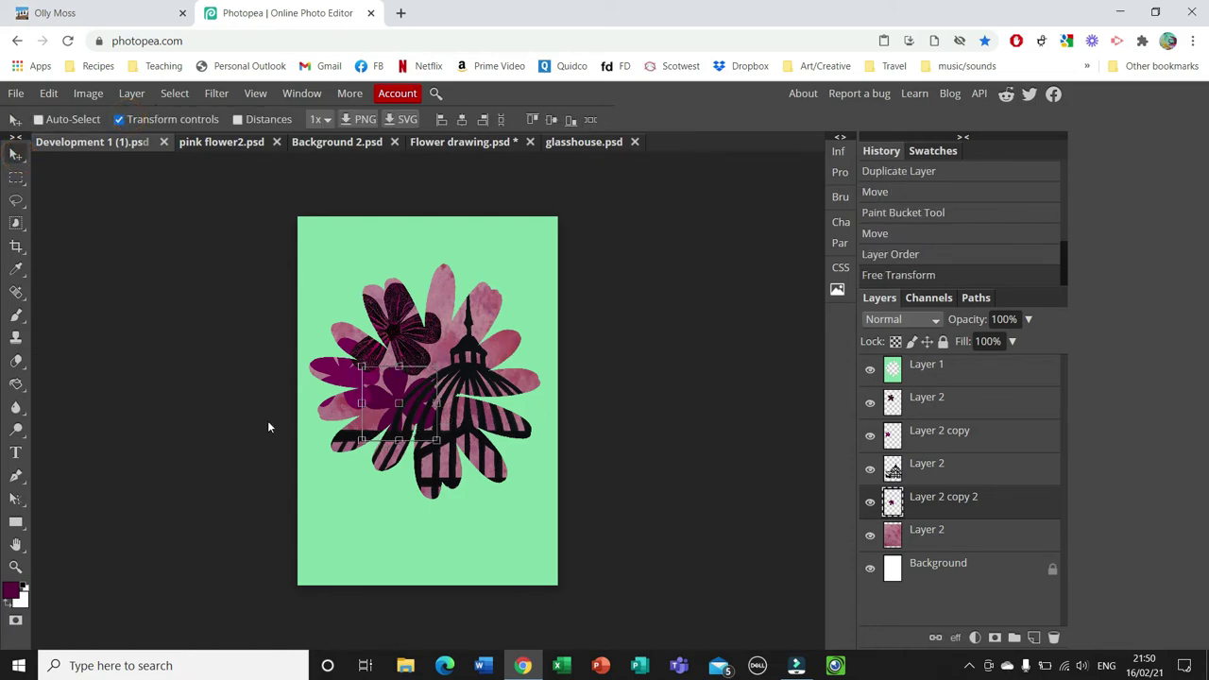
pyautogui.click(118, 120)
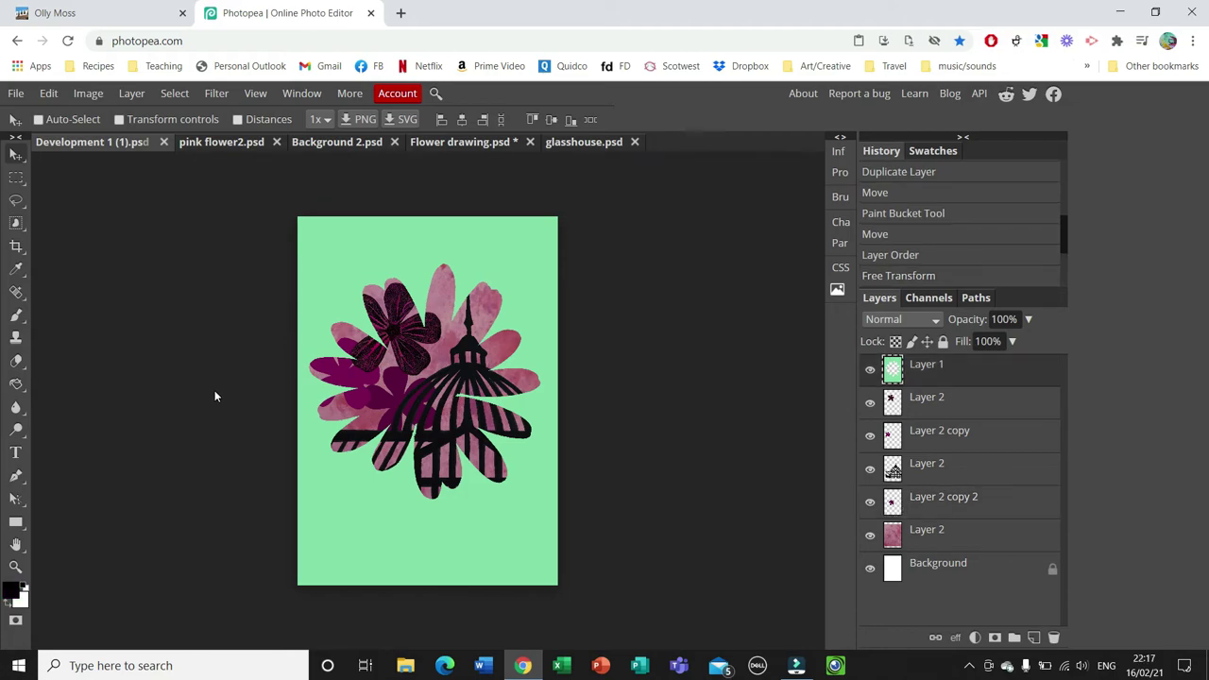
# Save the poster document Development 1 (1).psd.
pyautogui.click(16, 93)
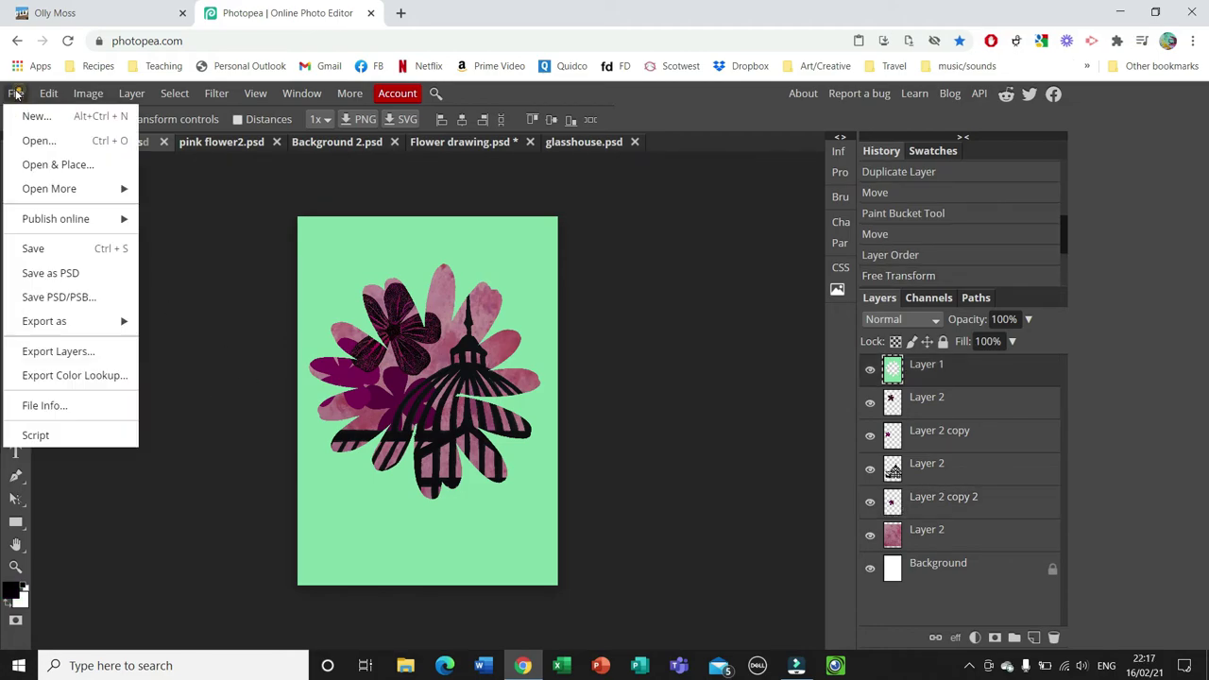
pyautogui.click(41, 248)
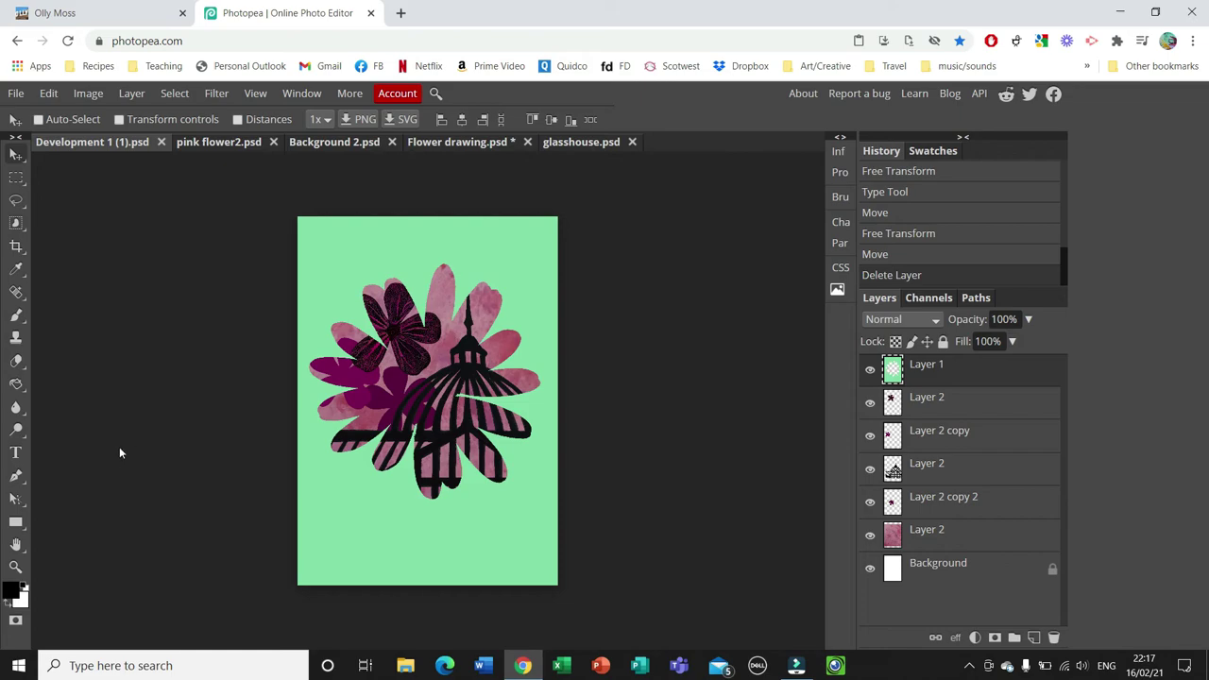
# Add a text box across the top of the poster, above the flower shape, reading "Glasgow".
pyautogui.click(15, 454)
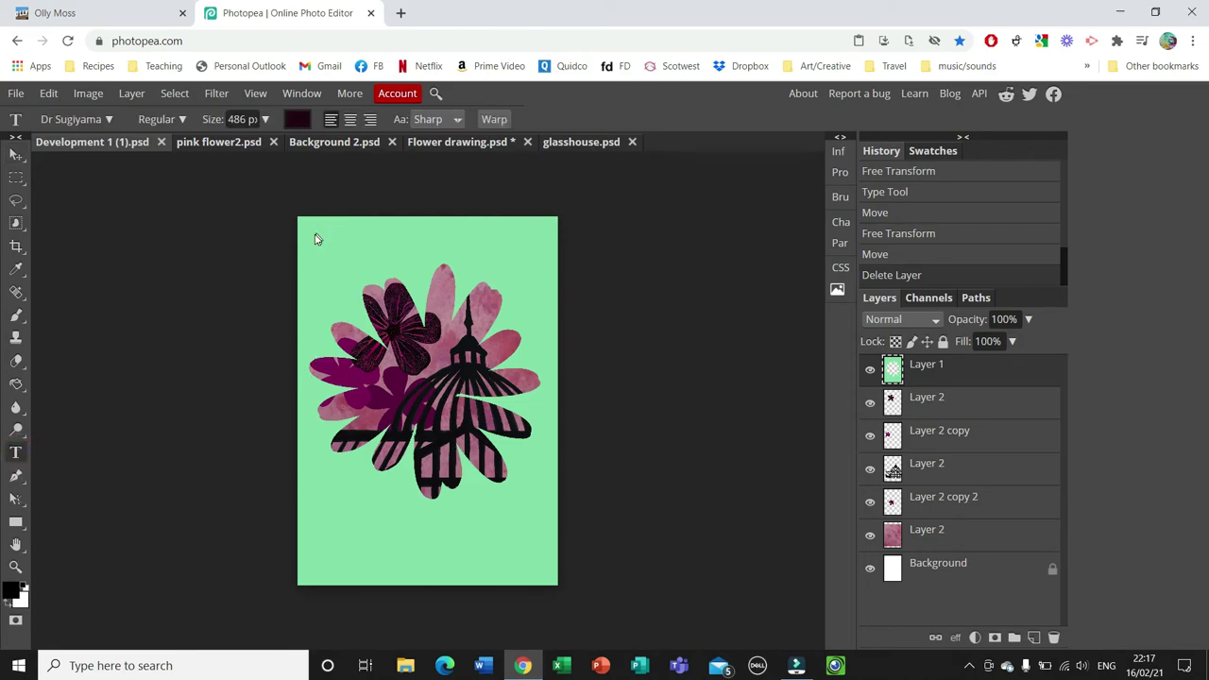
pyautogui.moveTo(311, 227); pyautogui.dragTo(527, 272)
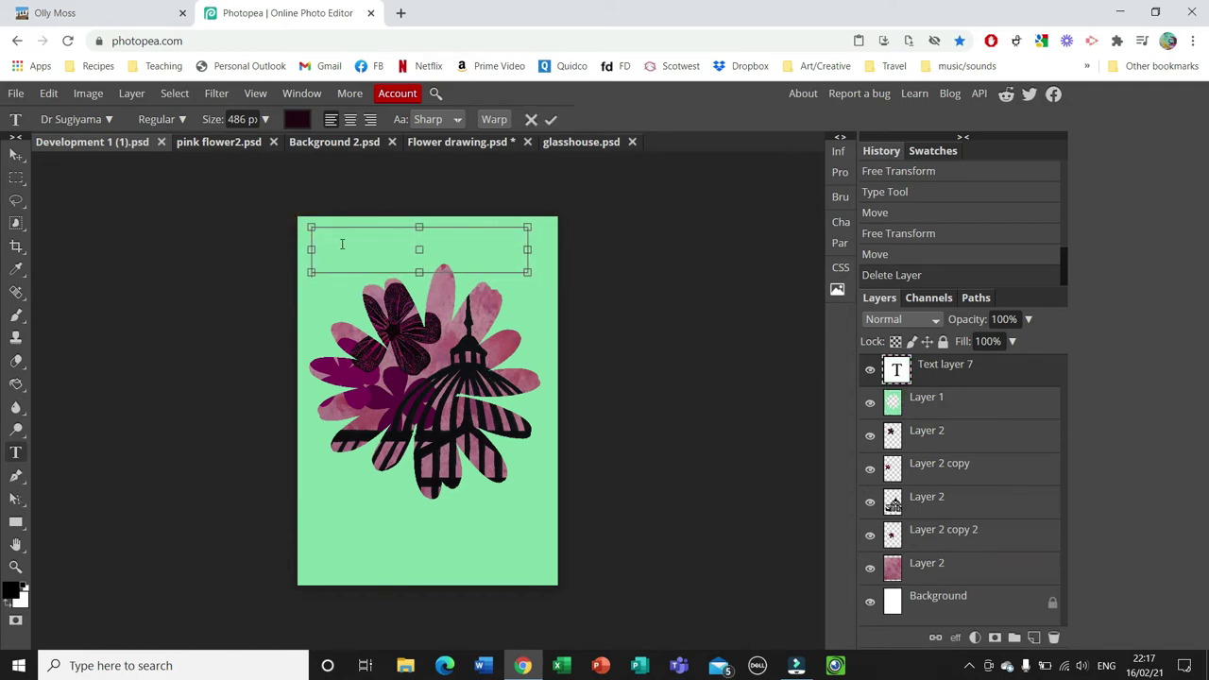
pyautogui.write('Glasgow')
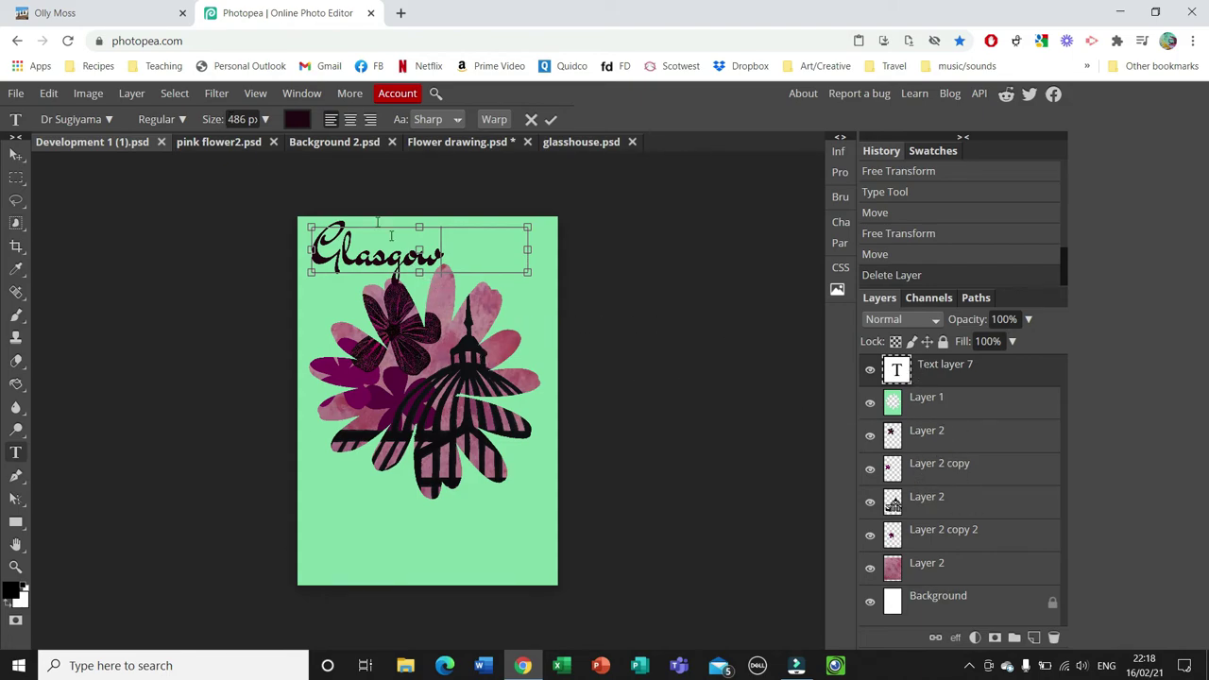
# Set the "Glasgow" text to 500 px and colour it 590a3e, sampled from the darker flower.
pyautogui.moveTo(440, 253); pyautogui.dragTo(309, 253)
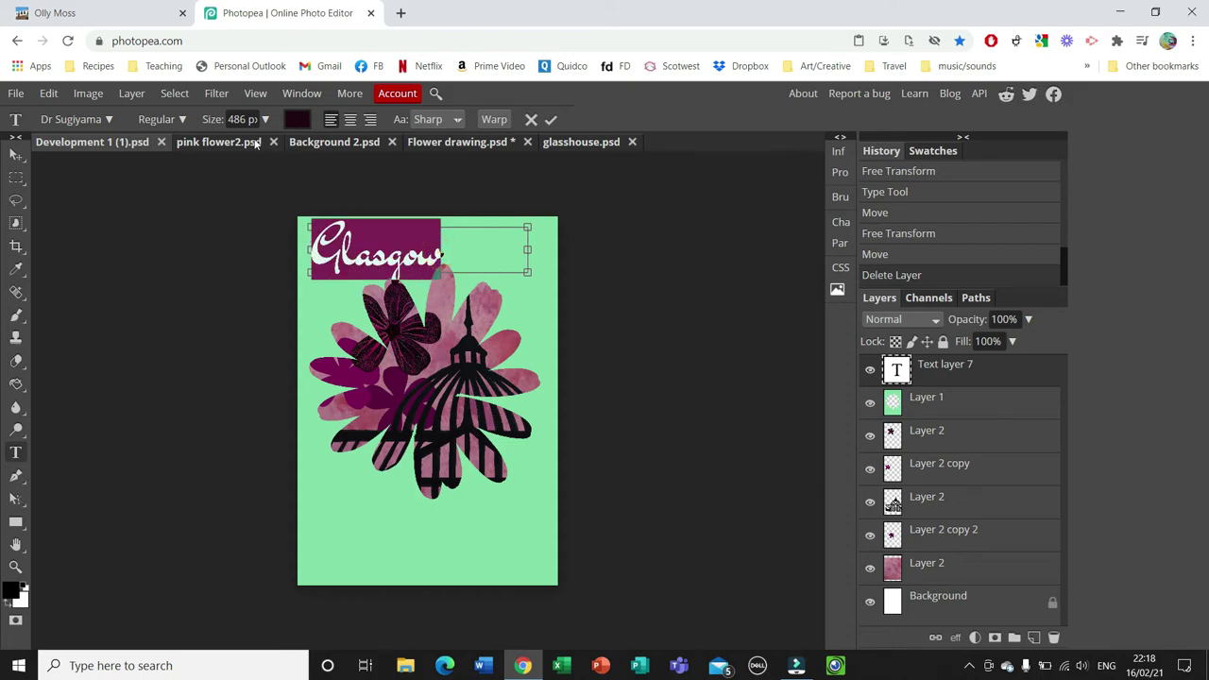
pyautogui.click(242, 119)
pyautogui.write('500')
pyautogui.press('Return')
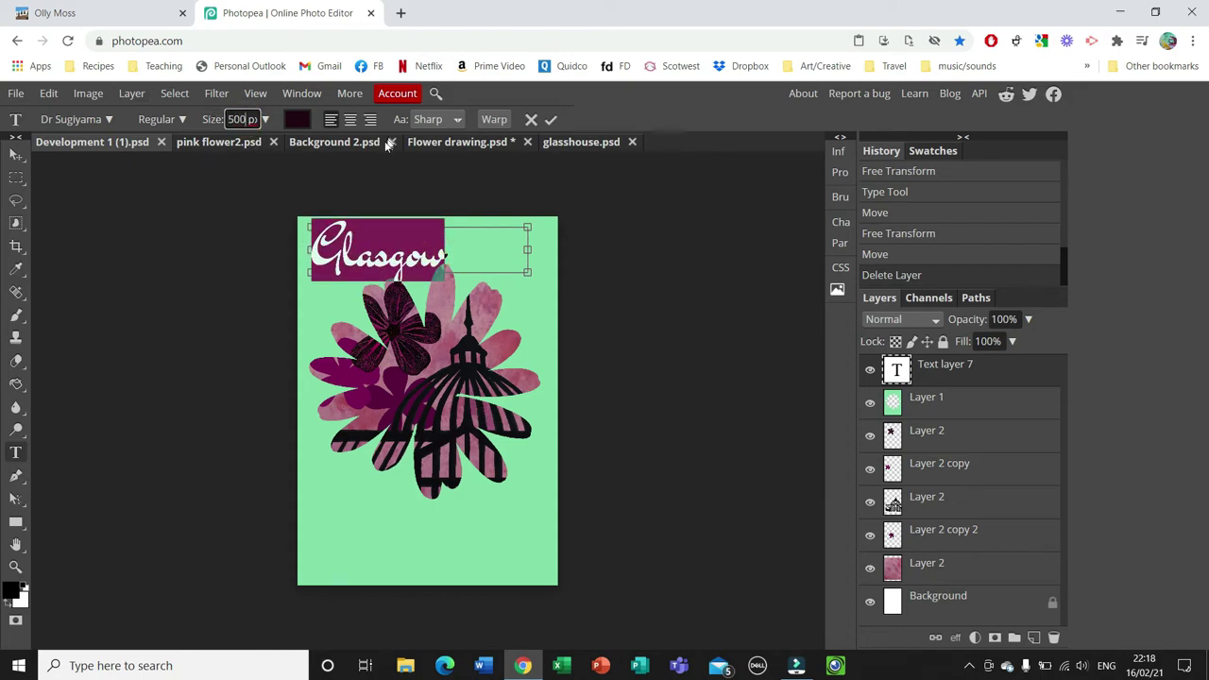
pyautogui.click(299, 121)
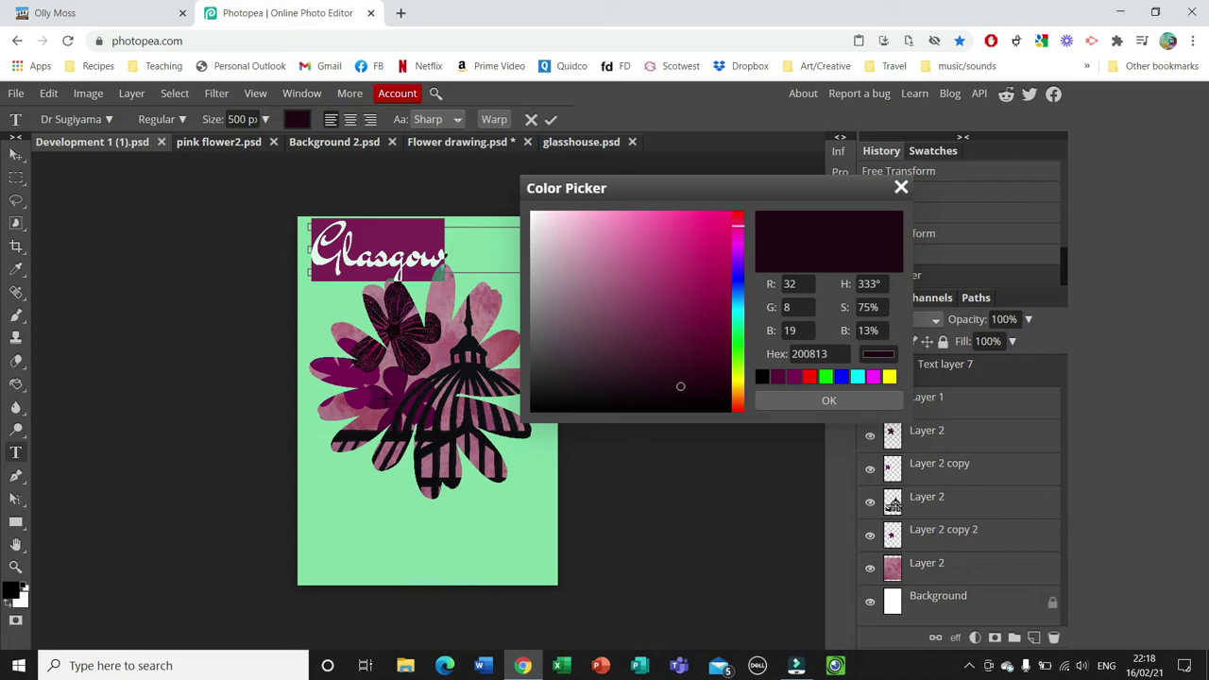
pyautogui.click(378, 401)
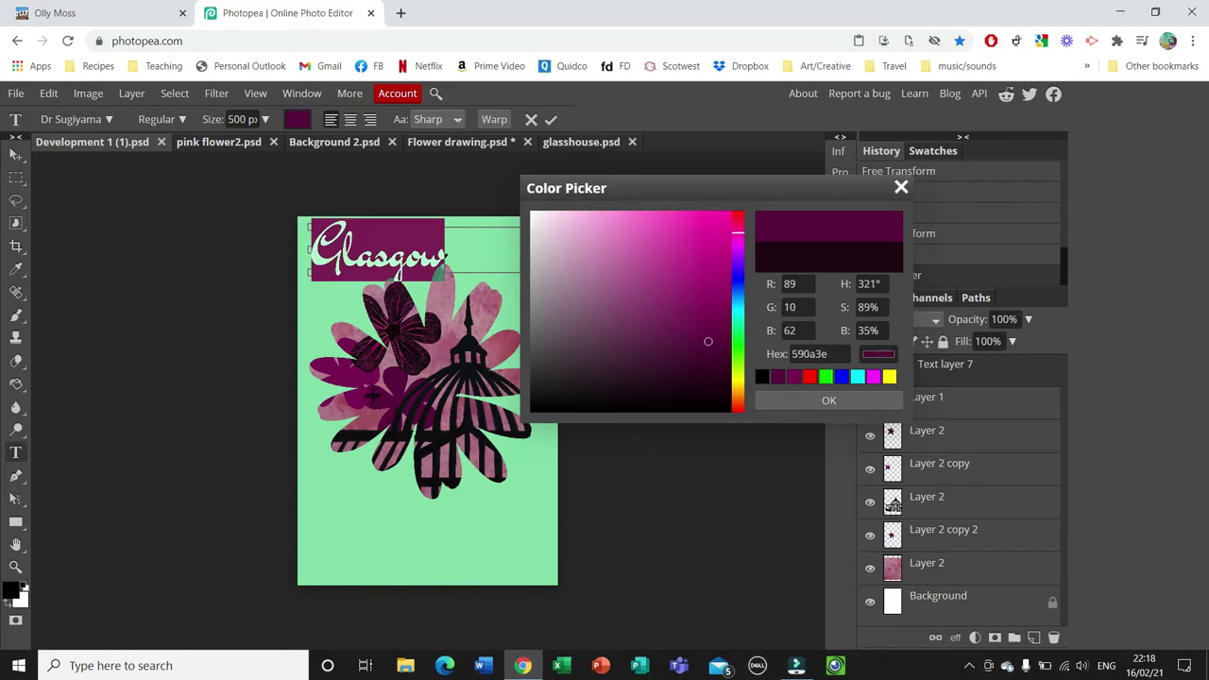
pyautogui.click(829, 397)
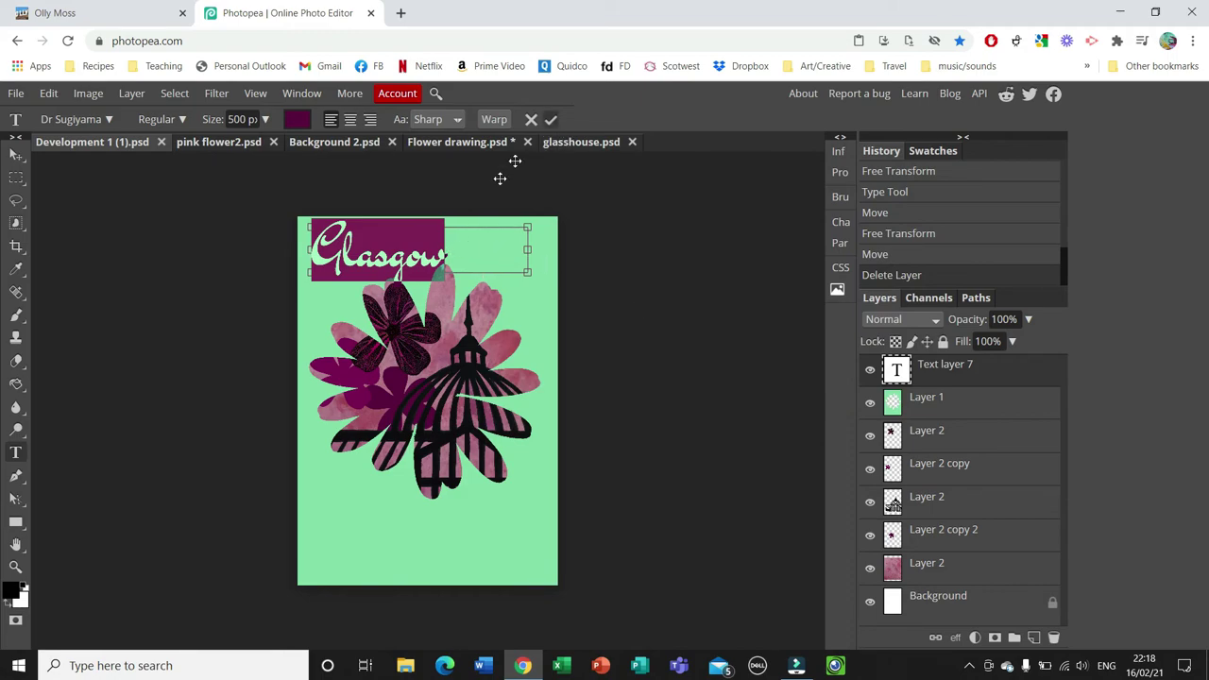
pyautogui.click(551, 117)
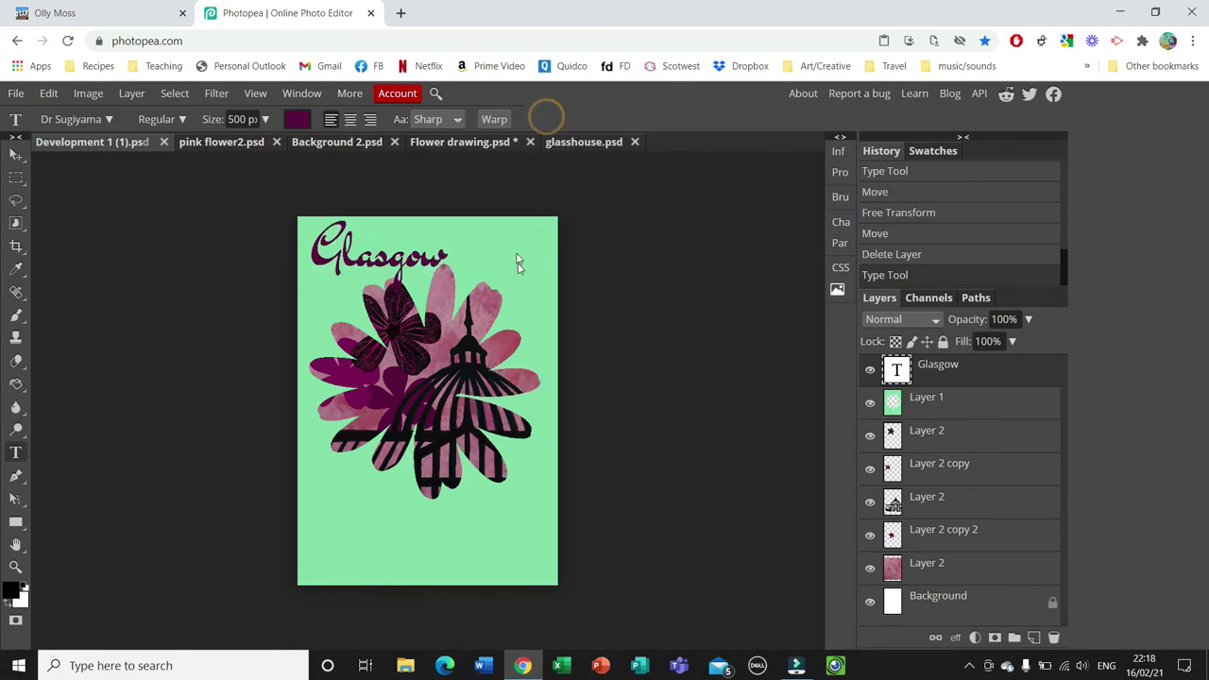
# Warp the "Glasgow" text with the Arc style at a 28% bend.
pyautogui.click(345, 241)
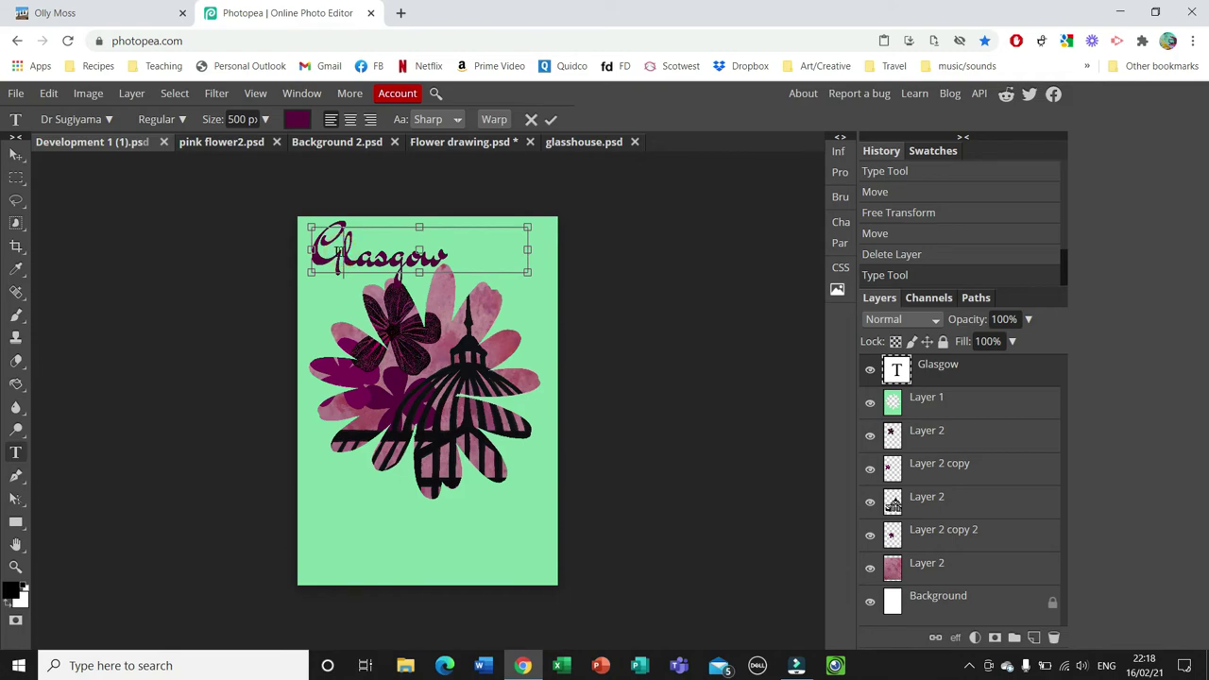
pyautogui.click(490, 119)
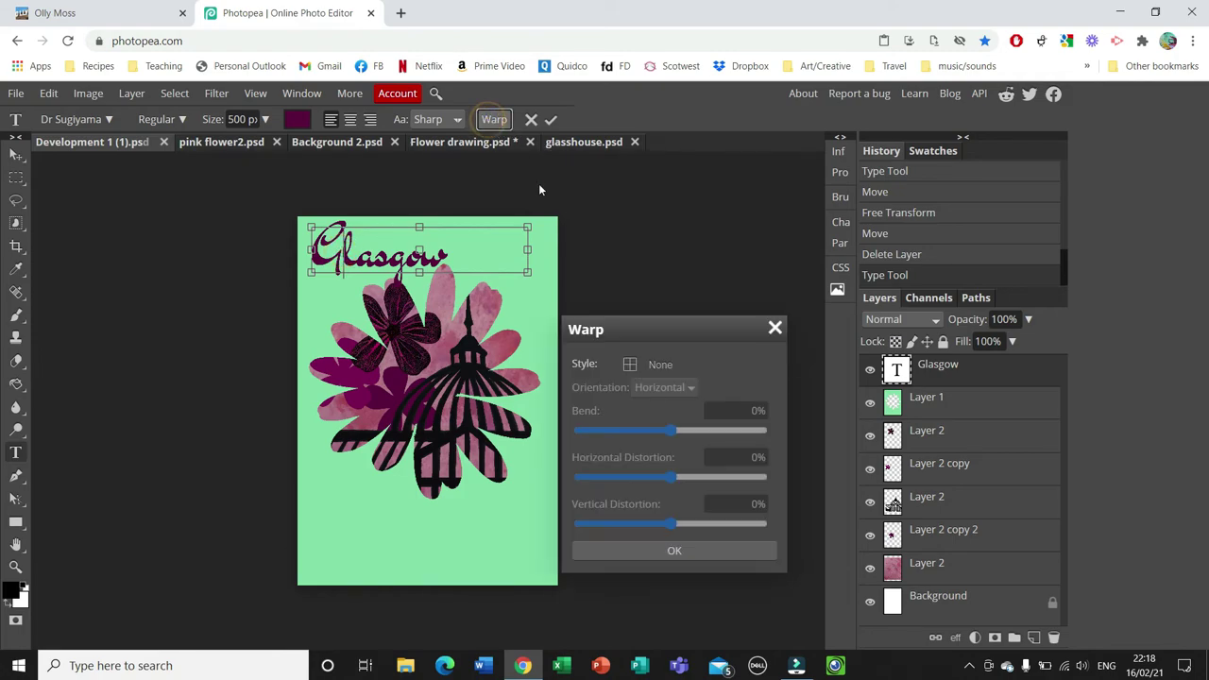
pyautogui.click(636, 368)
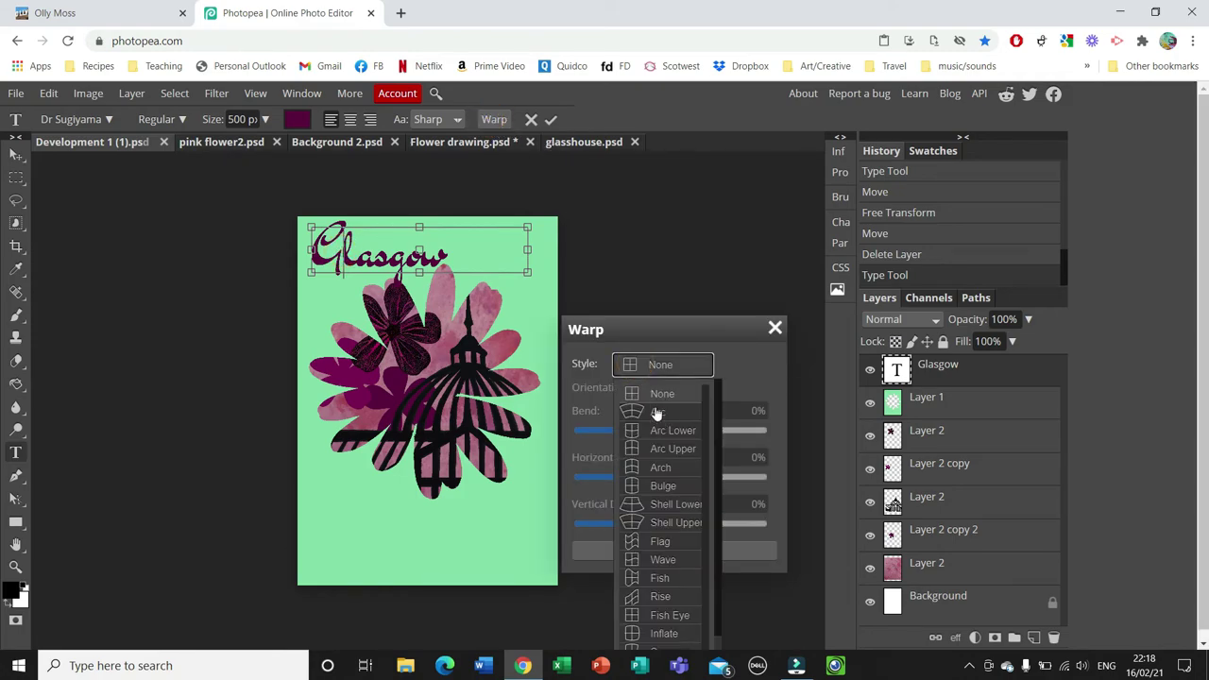
pyautogui.click(652, 407)
pyautogui.click(685, 434)
pyautogui.moveTo(694, 436); pyautogui.dragTo(697, 432)
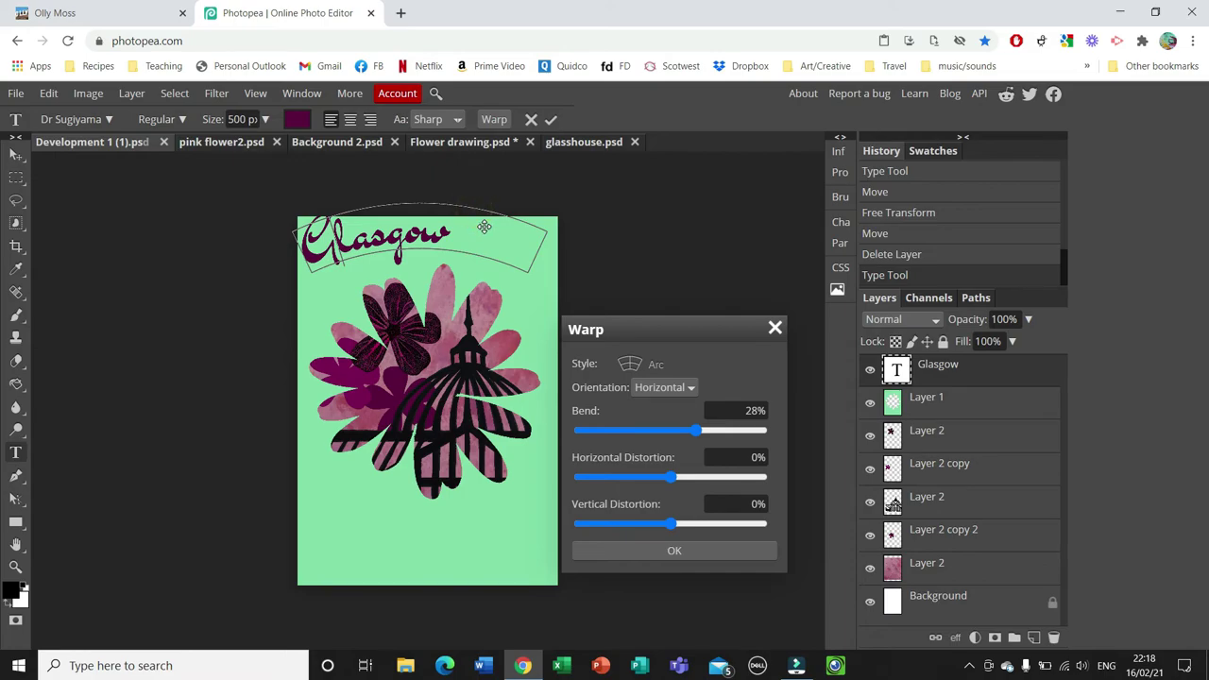
pyautogui.click(725, 549)
pyautogui.click(551, 120)
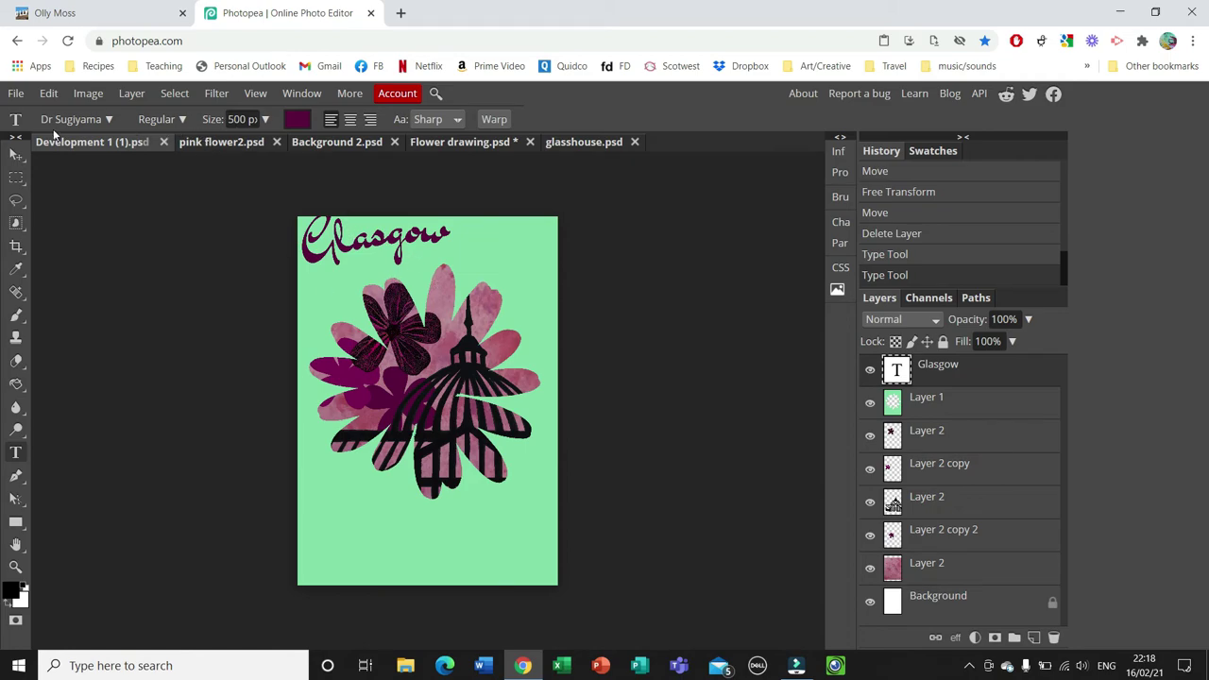
# Move the arched "Glasgow" title fully inside the poster's upper edge, just above the flower shape.
pyautogui.click(15, 153)
pyautogui.moveTo(376, 251)
pyautogui.mouseDown()
pyautogui.moveTo(389, 264)
pyautogui.moveTo(373, 255)
pyautogui.mouseUp()
pyautogui.click(119, 120)
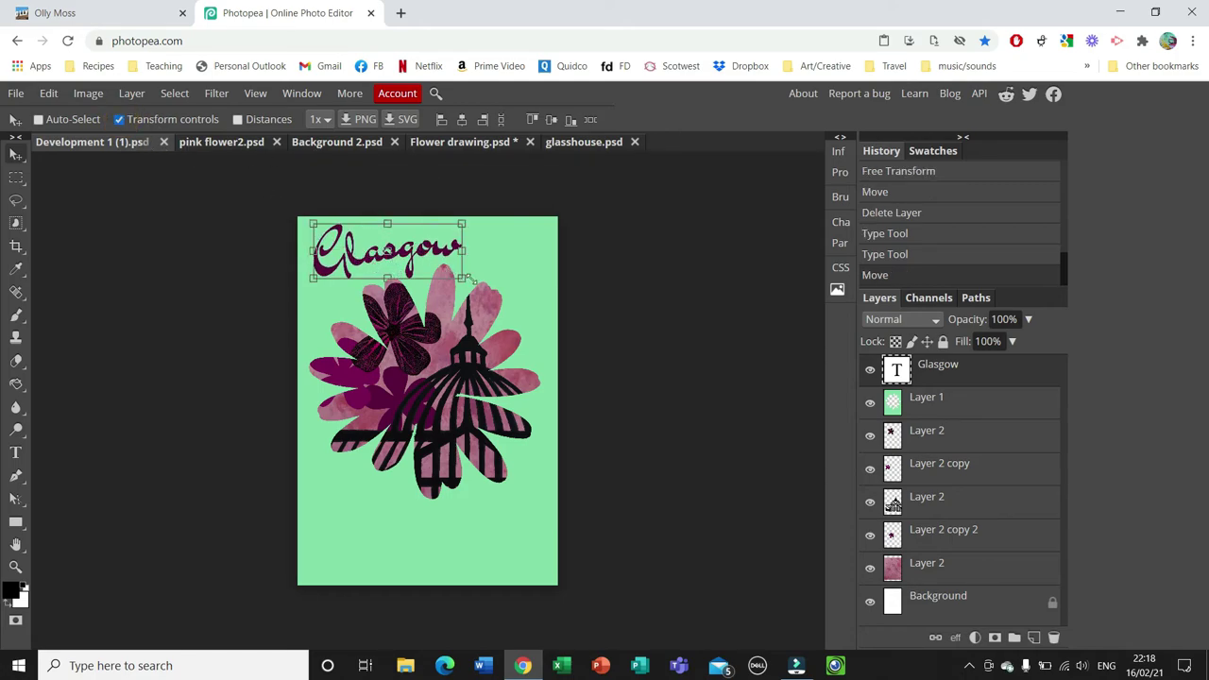
pyautogui.click(119, 120)
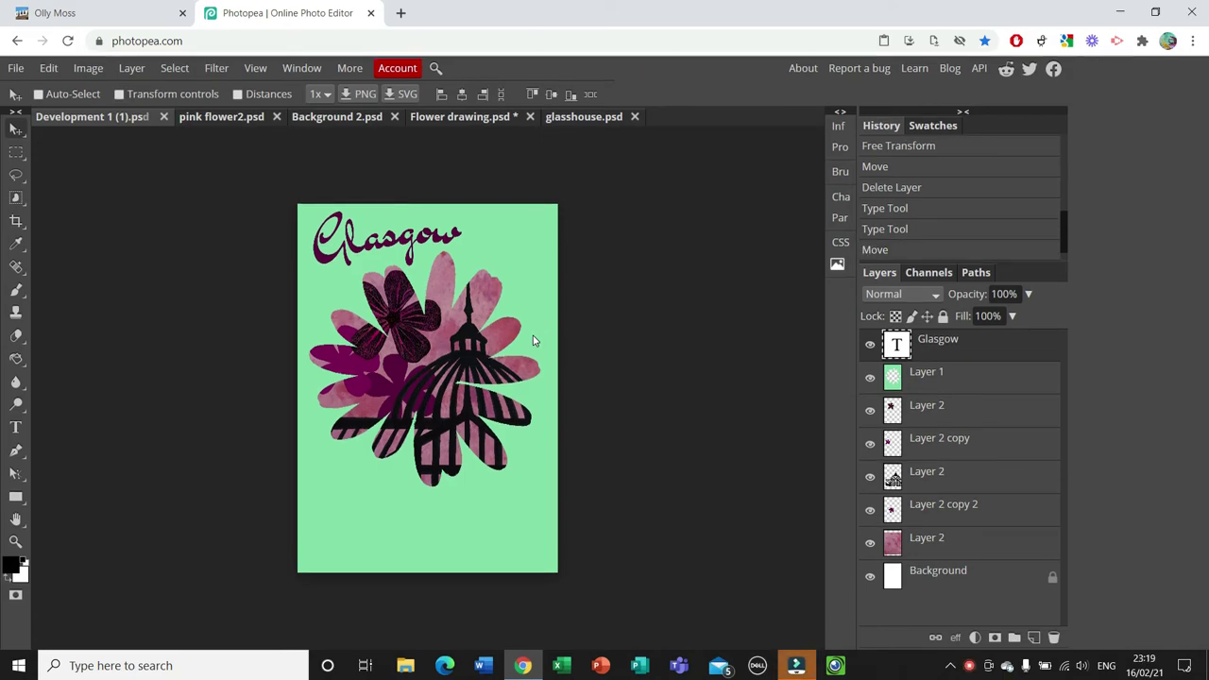
# Add a text box across the lower part of the flower shape reading "BOTANIC".
pyautogui.click(15, 426)
pyautogui.click(310, 452)
pyautogui.moveTo(329, 483); pyautogui.dragTo(501, 495)
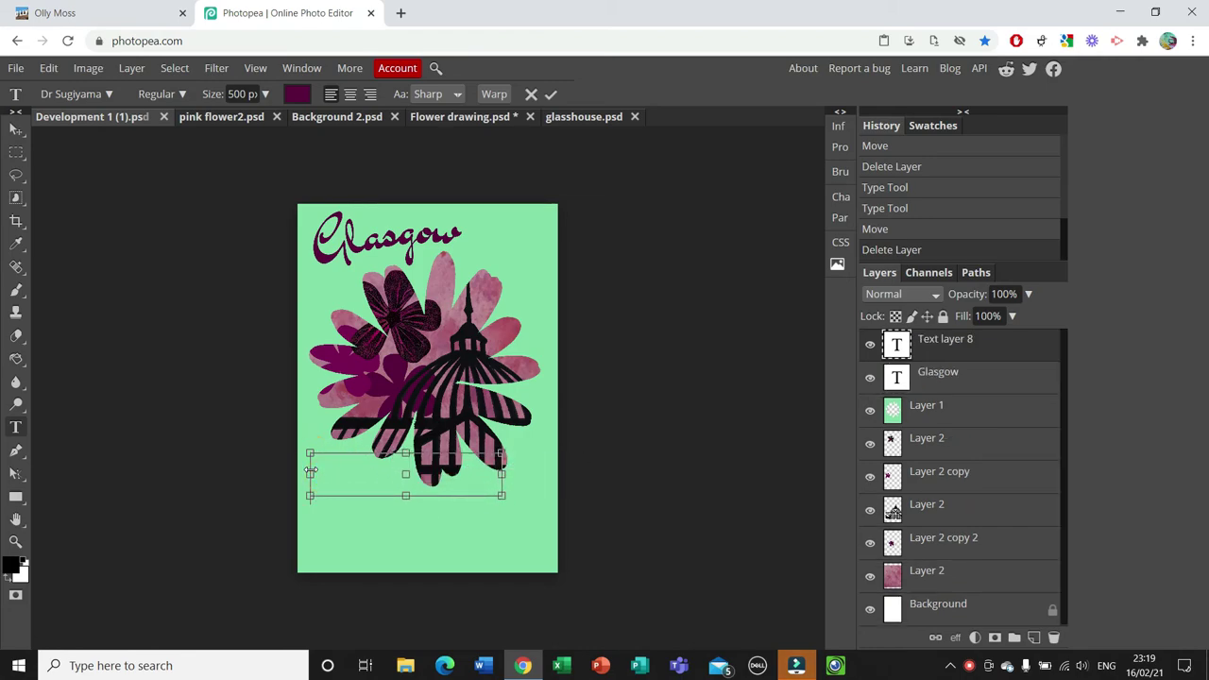
pyautogui.write('BO')
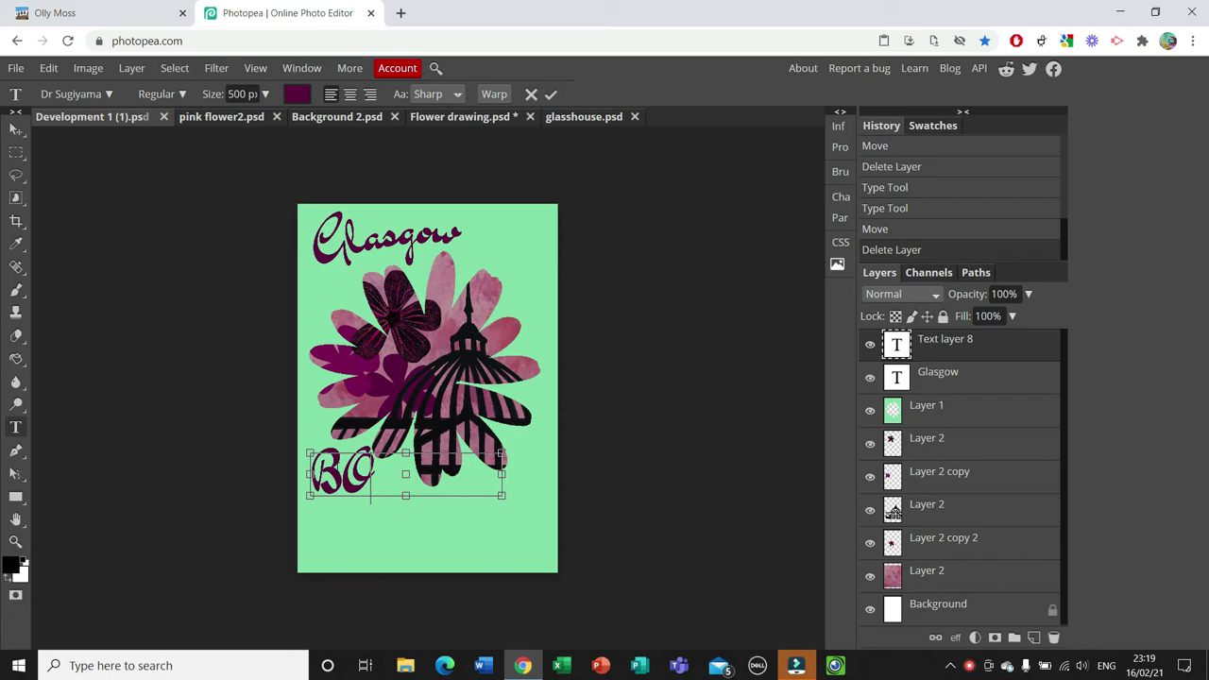
pyautogui.write('TANIC')
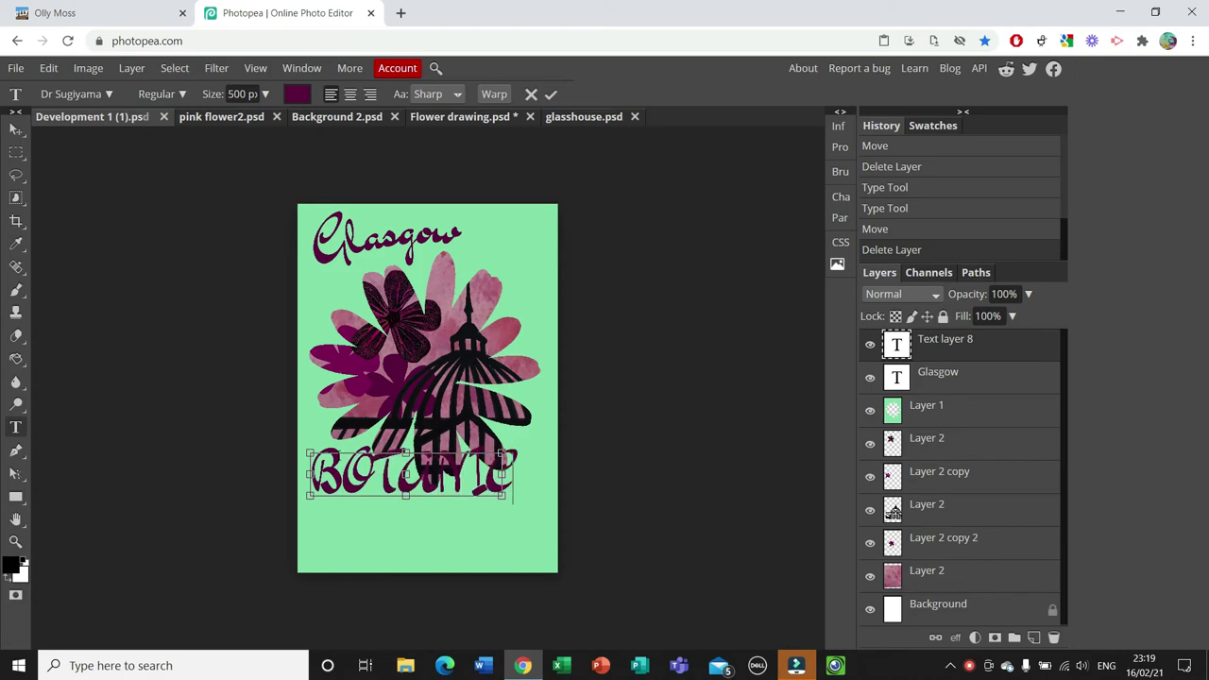
# Change the font of the whole "BOTANIC" text to Cherry Cream Soda.
pyautogui.hotkey('ctrl', 'a')
pyautogui.click(108, 93)
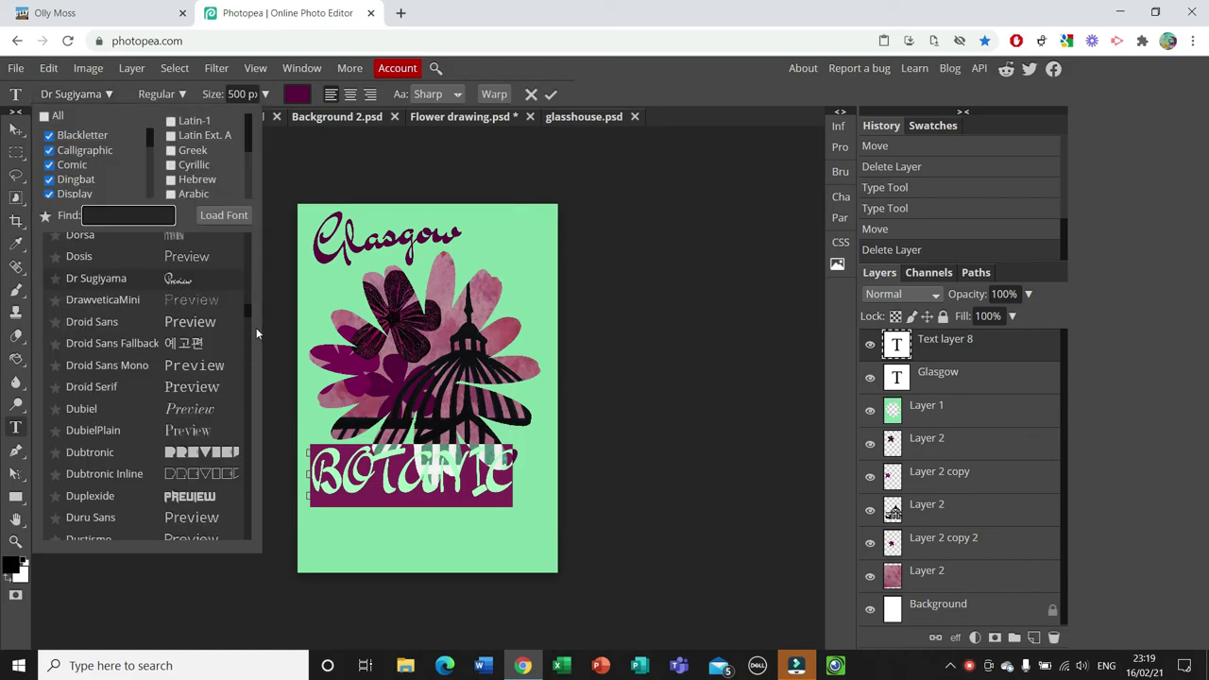
pyautogui.scroll(10, 247, 302)
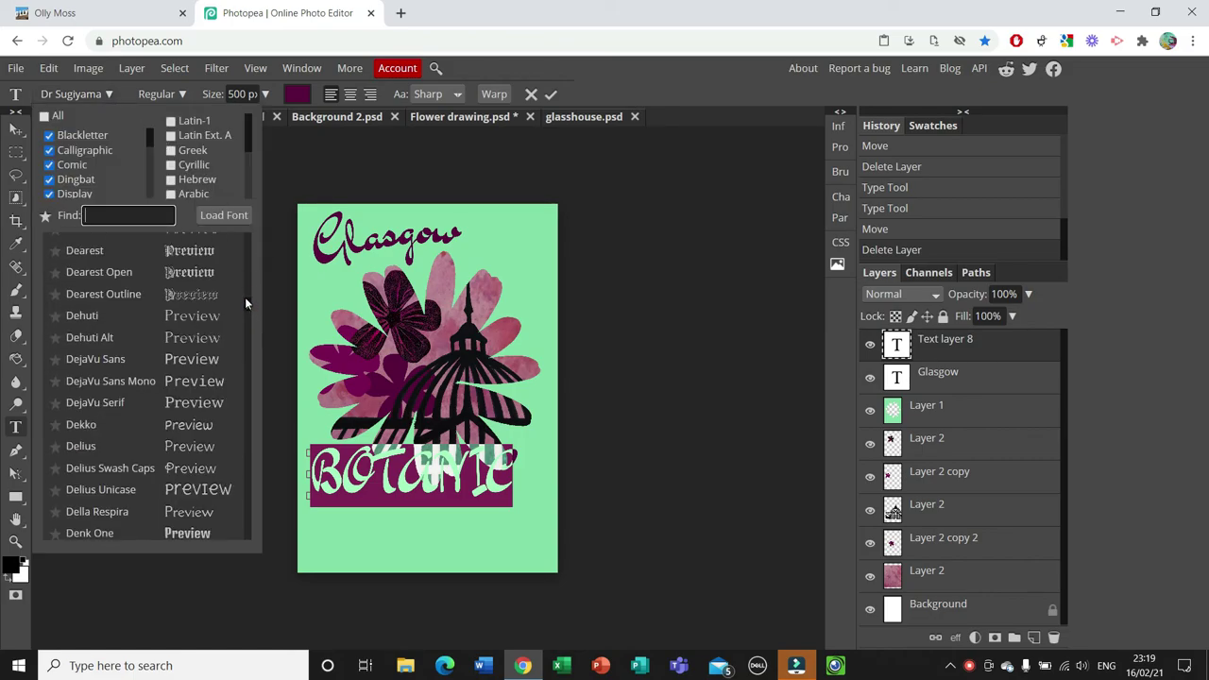
pyautogui.scroll(3, 242, 294)
pyautogui.scroll(7, 241, 291)
pyautogui.scroll(7, 238, 288)
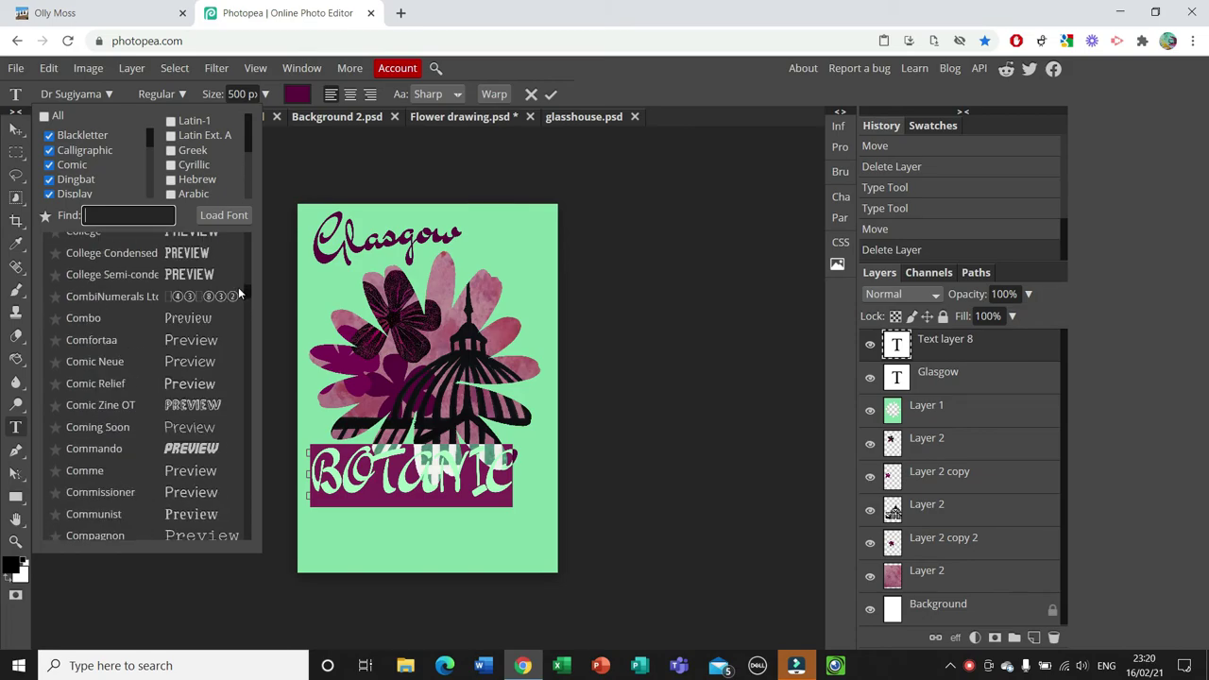
pyautogui.scroll(3, 236, 285)
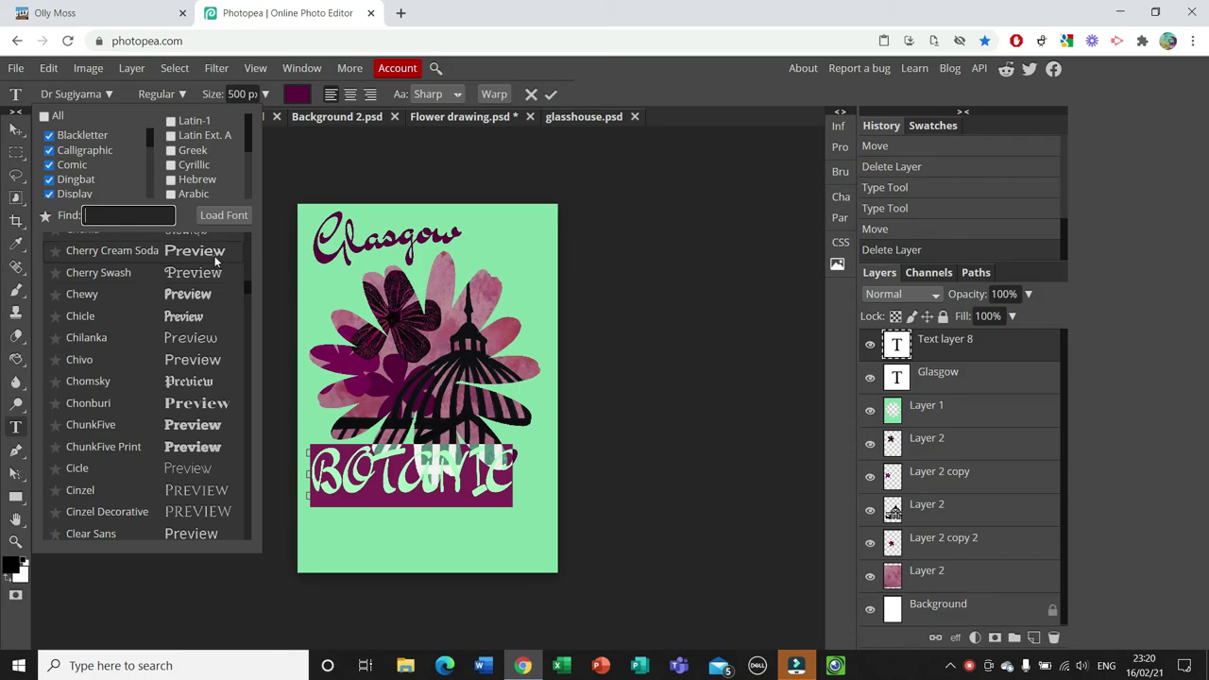
pyautogui.click(214, 258)
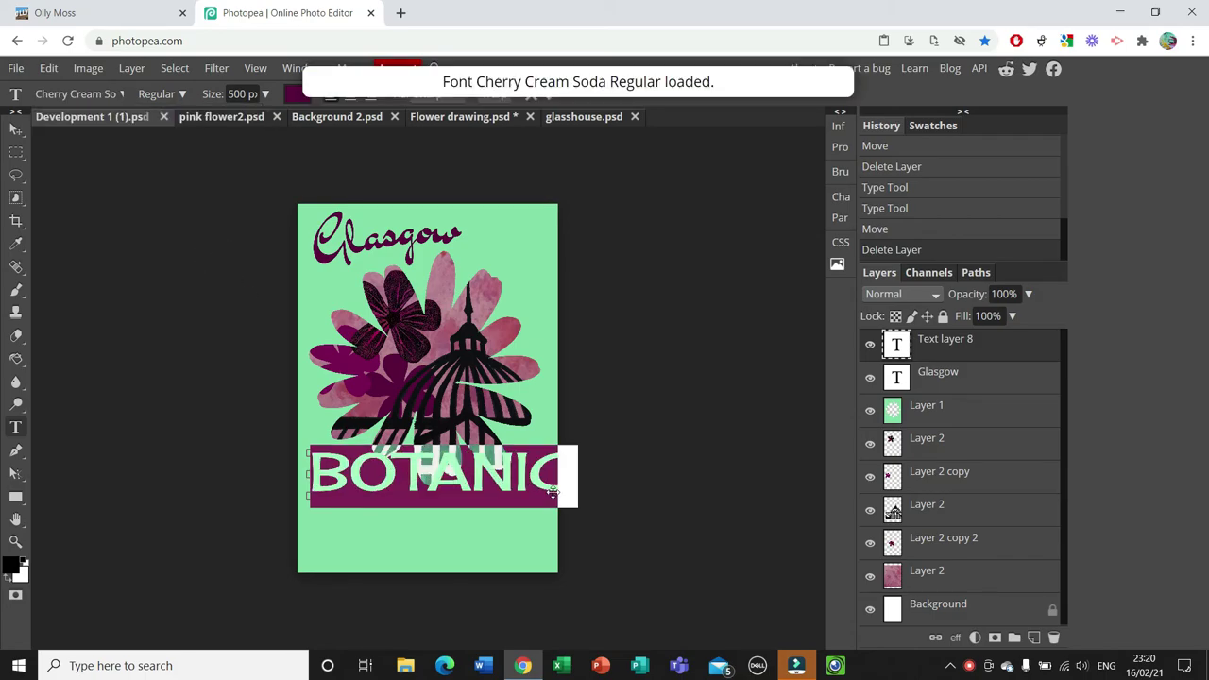
# Set the "BOTANIC" text to 400 px and position it directly below the flower shape.
pyautogui.moveTo(331, 435); pyautogui.dragTo(323, 454)
pyautogui.click(343, 510)
pyautogui.doubleClick(343, 510)
pyautogui.click(234, 94)
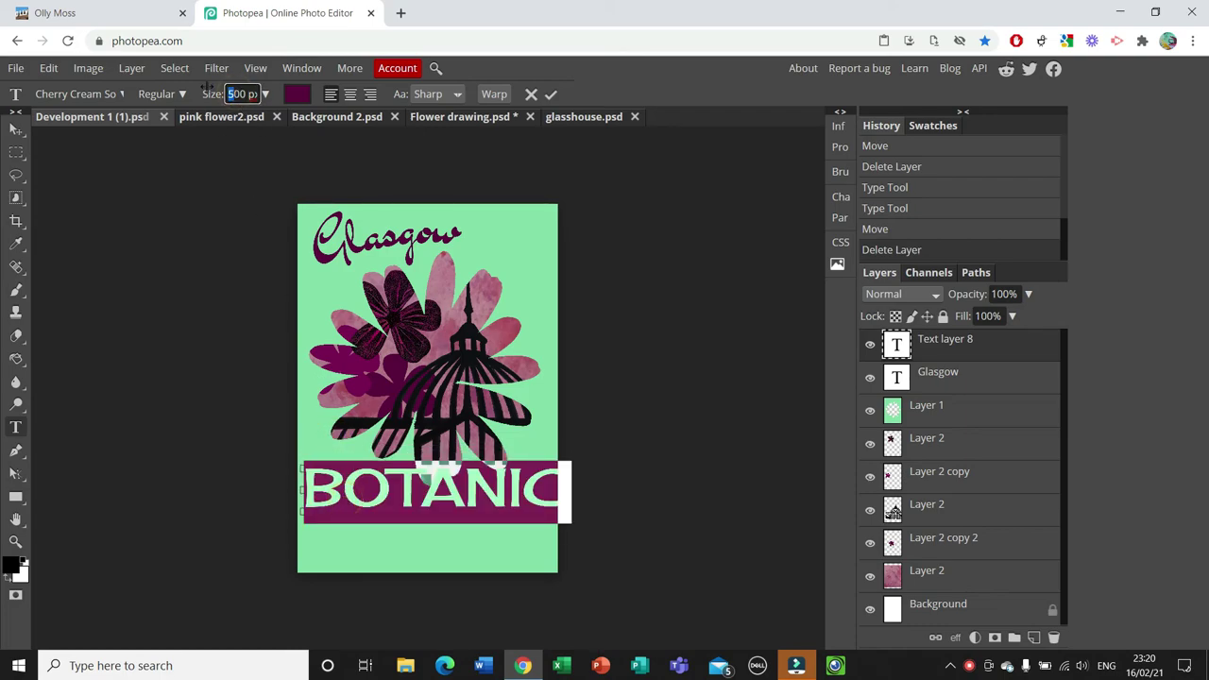
pyautogui.write('400')
pyautogui.press('Return')
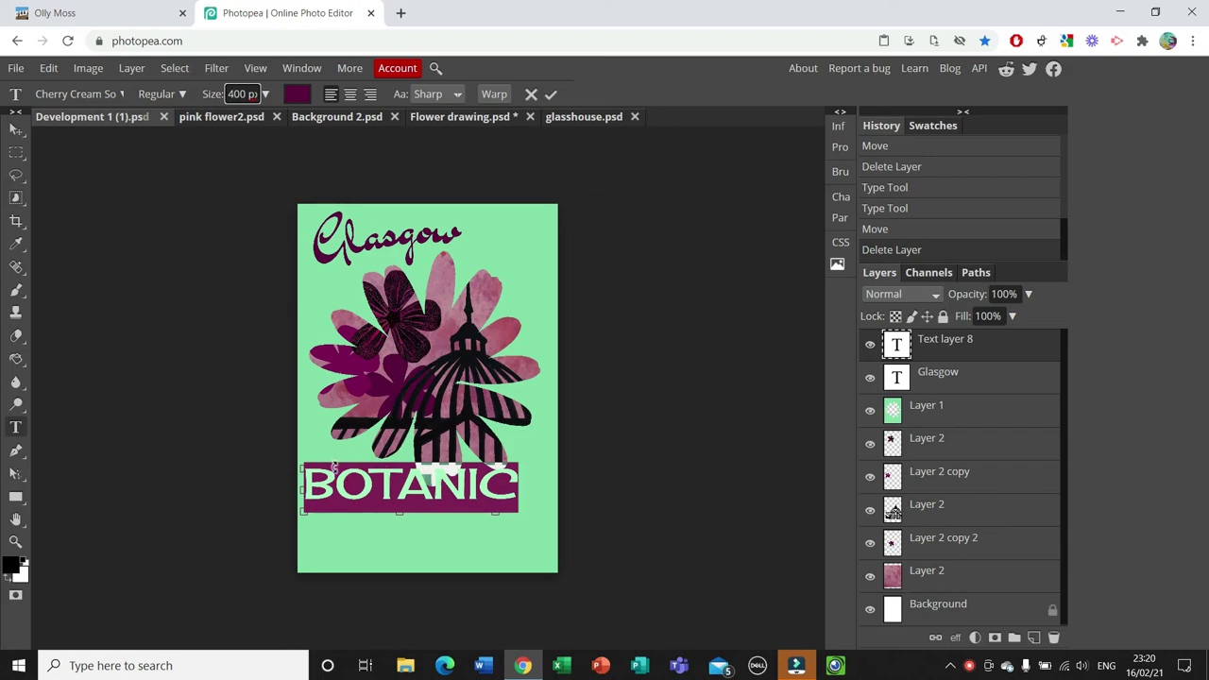
pyautogui.click(15, 130)
pyautogui.moveTo(378, 488); pyautogui.dragTo(377, 508)
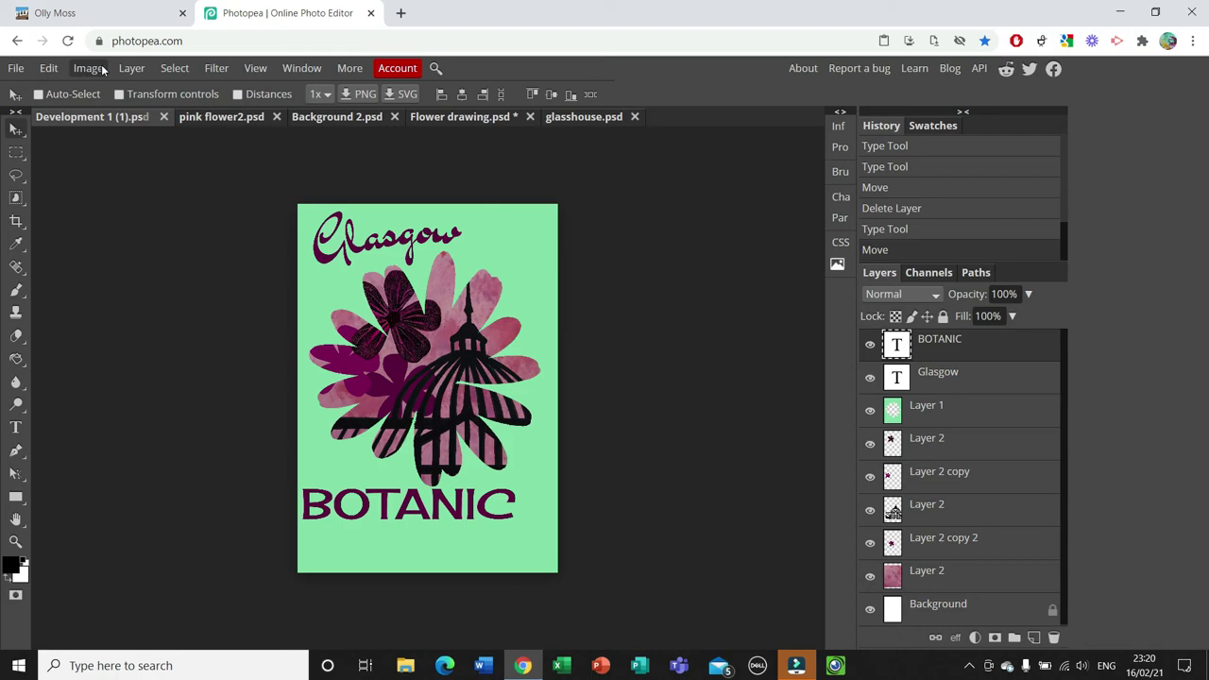
# Add a Gradient Overlay to the "BOTANIC" layer with its start colour set to 590a3e, sampled from the darker flower.
pyautogui.click(132, 68)
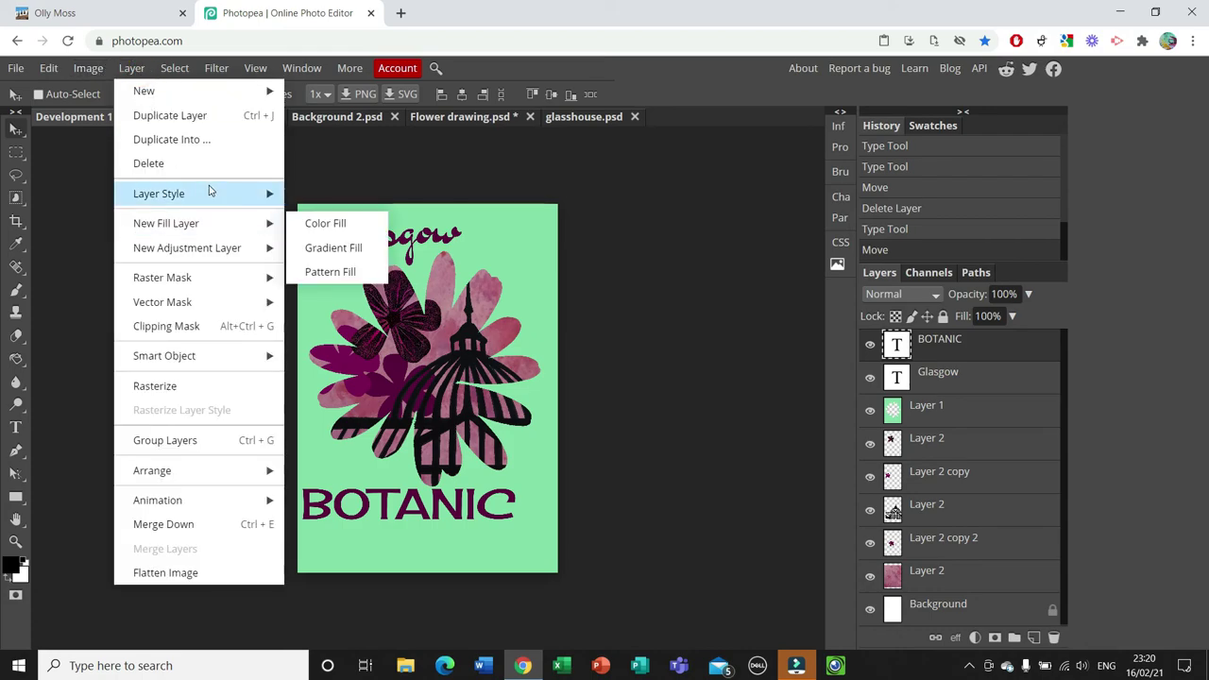
pyautogui.moveTo(227, 196)
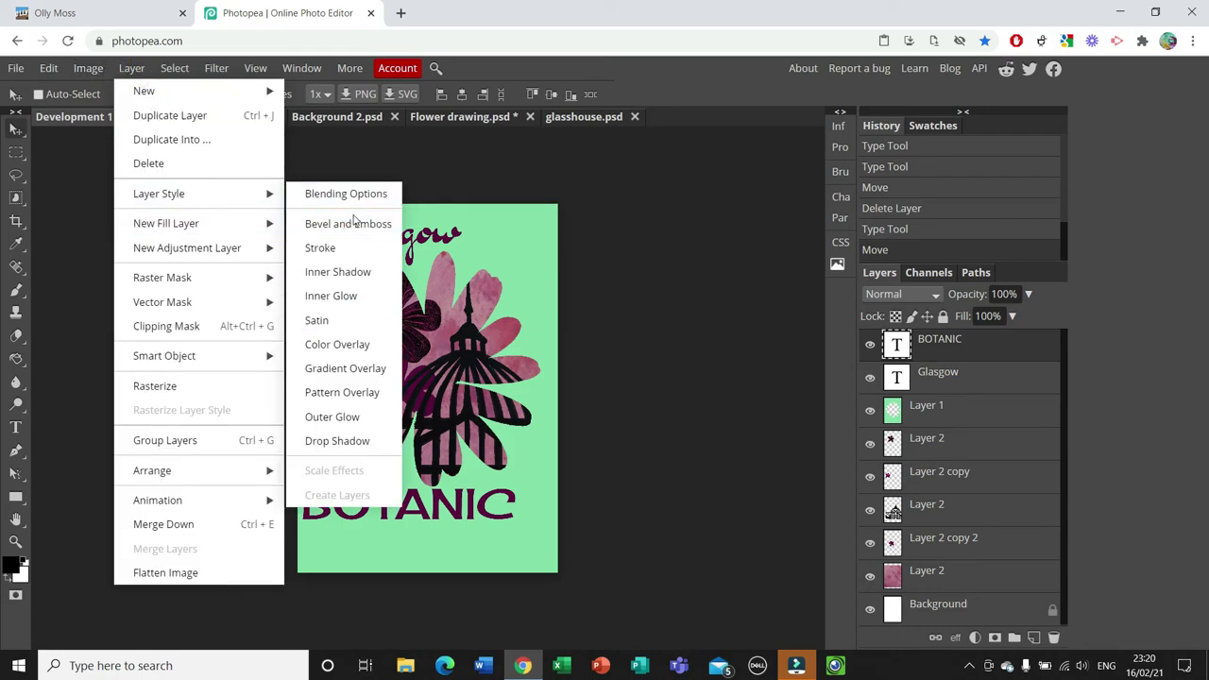
pyautogui.click(362, 370)
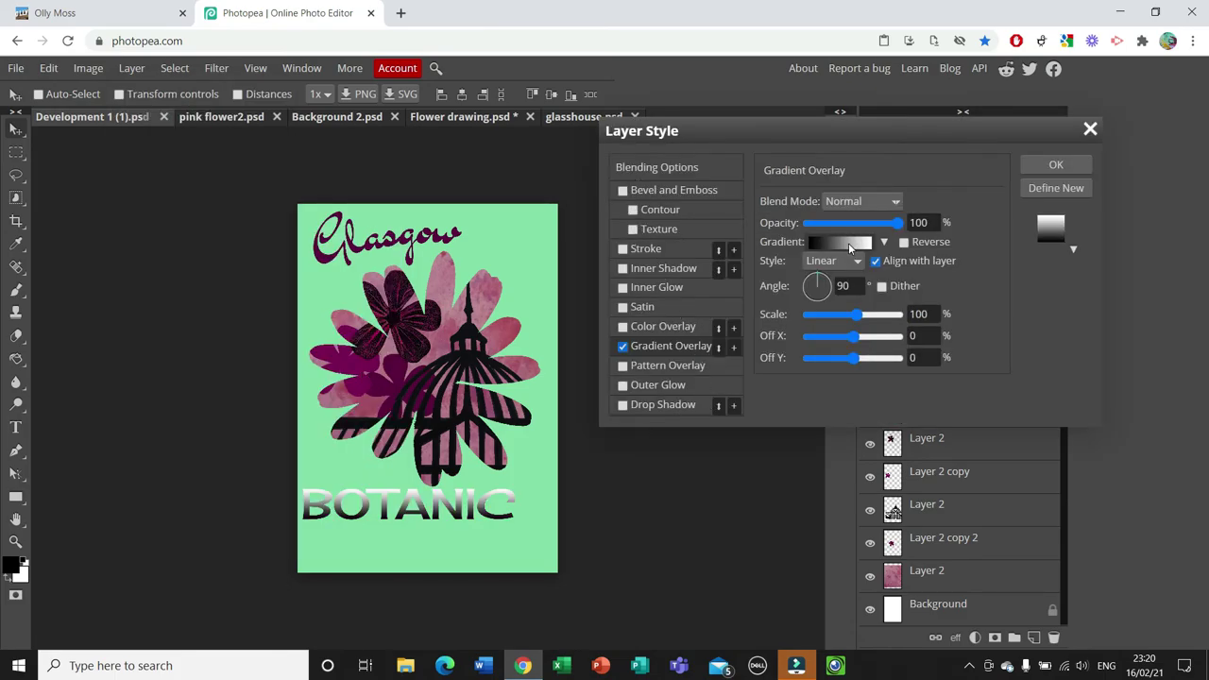
pyautogui.click(833, 244)
pyautogui.click(675, 435)
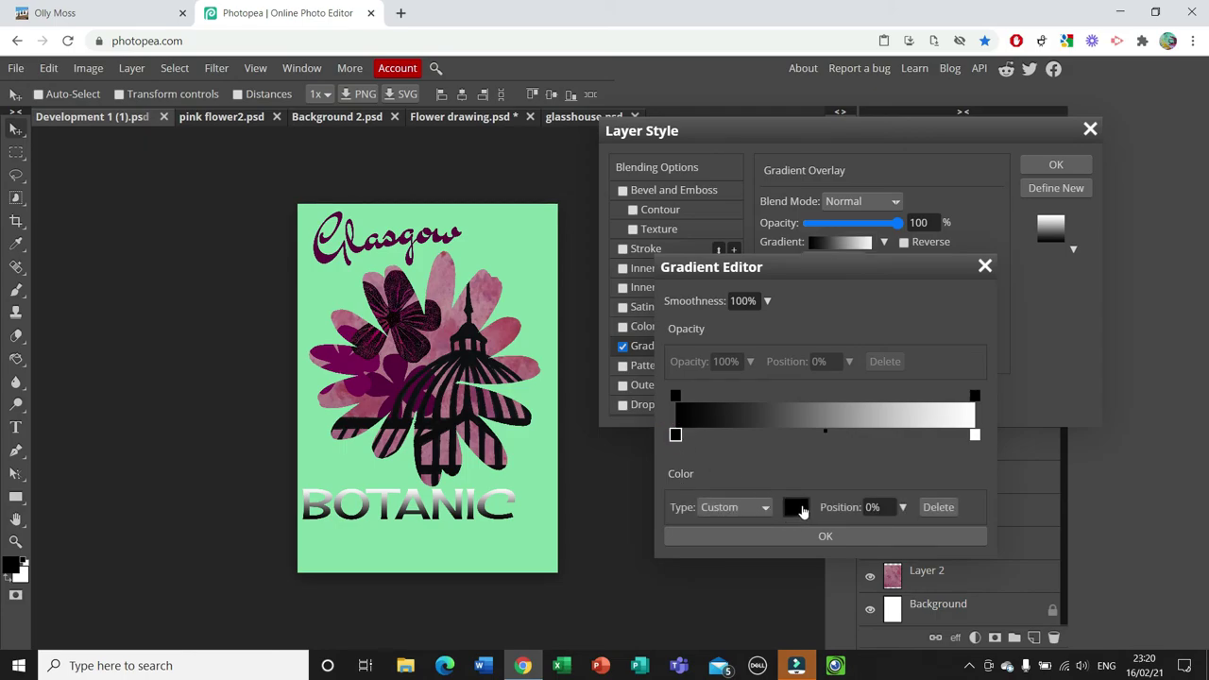
pyautogui.click(795, 508)
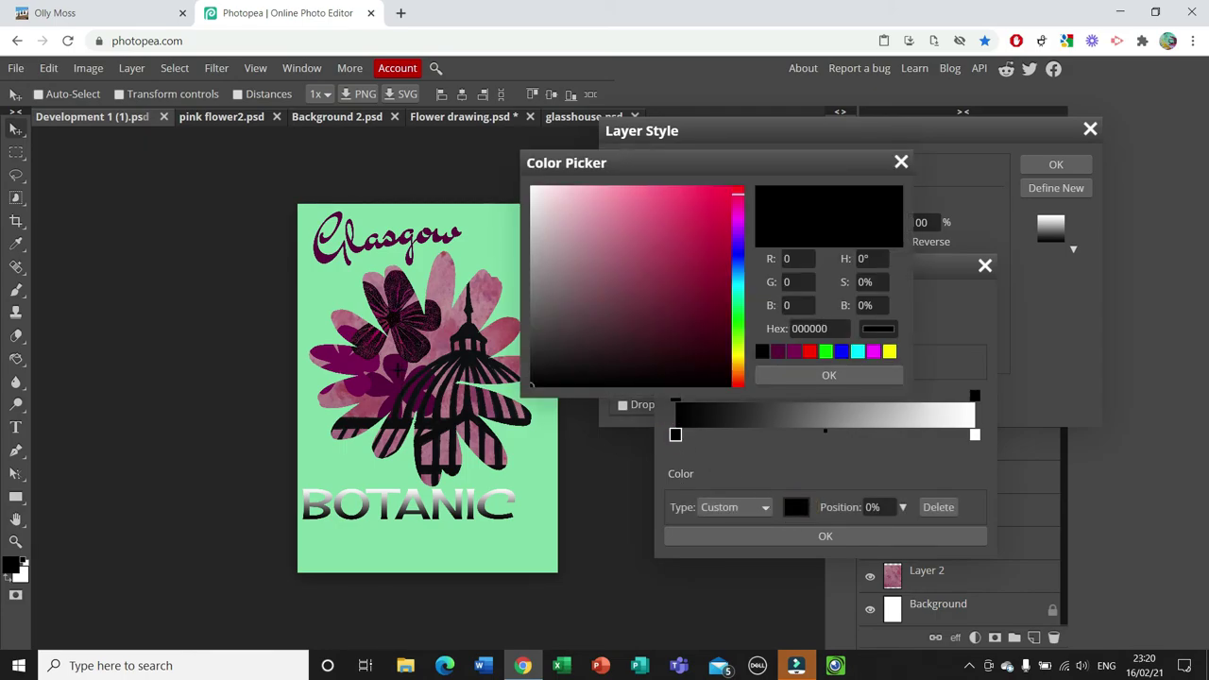
pyautogui.click(382, 375)
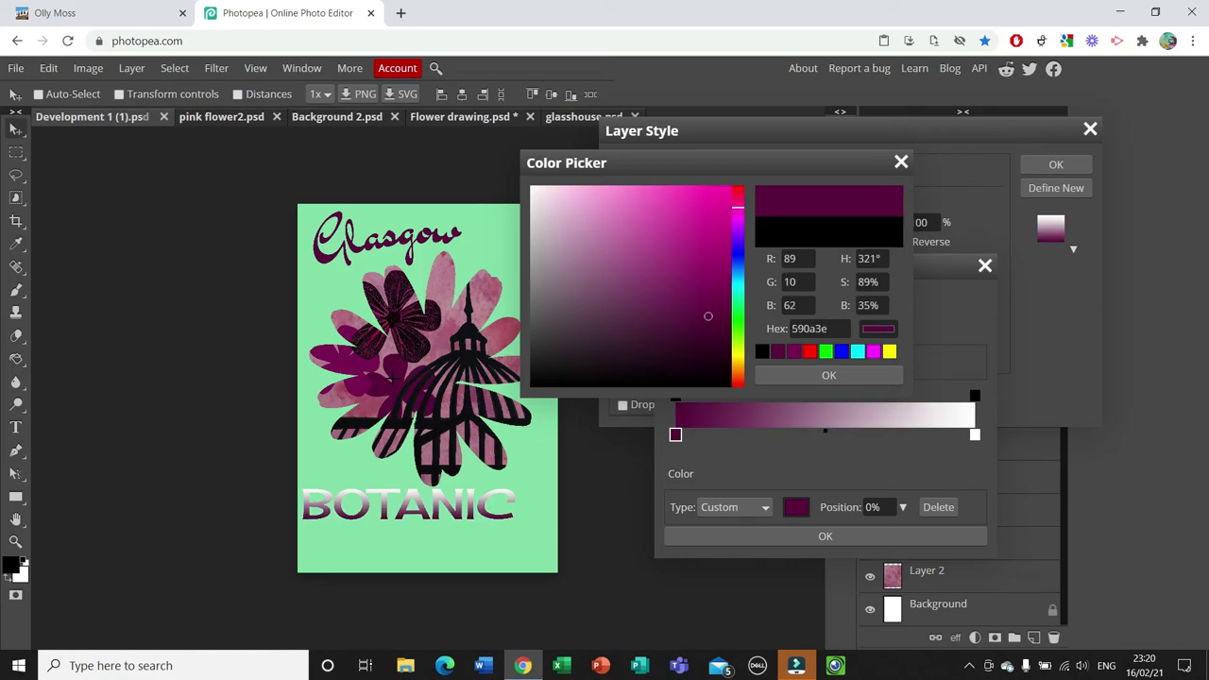
pyautogui.click(803, 378)
# Set the gradient's end colour to b05566, sampled from a pink textured petal, and apply the overlay to "BOTANIC".
pyautogui.click(975, 436)
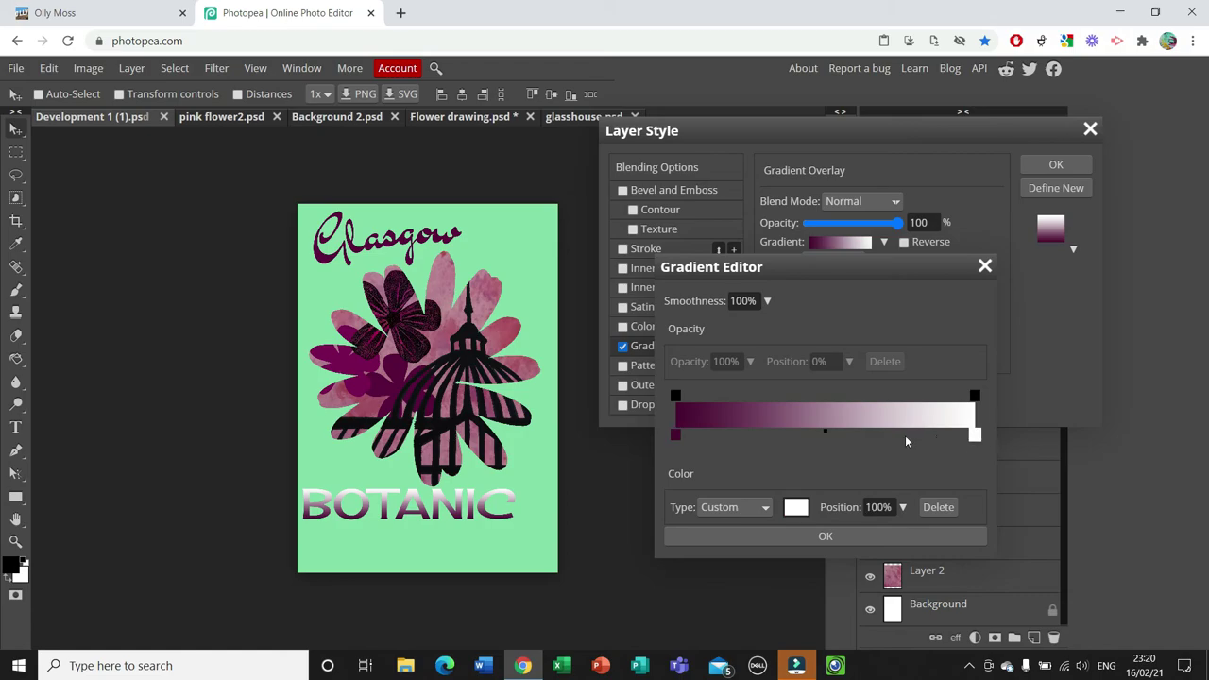
pyautogui.click(798, 508)
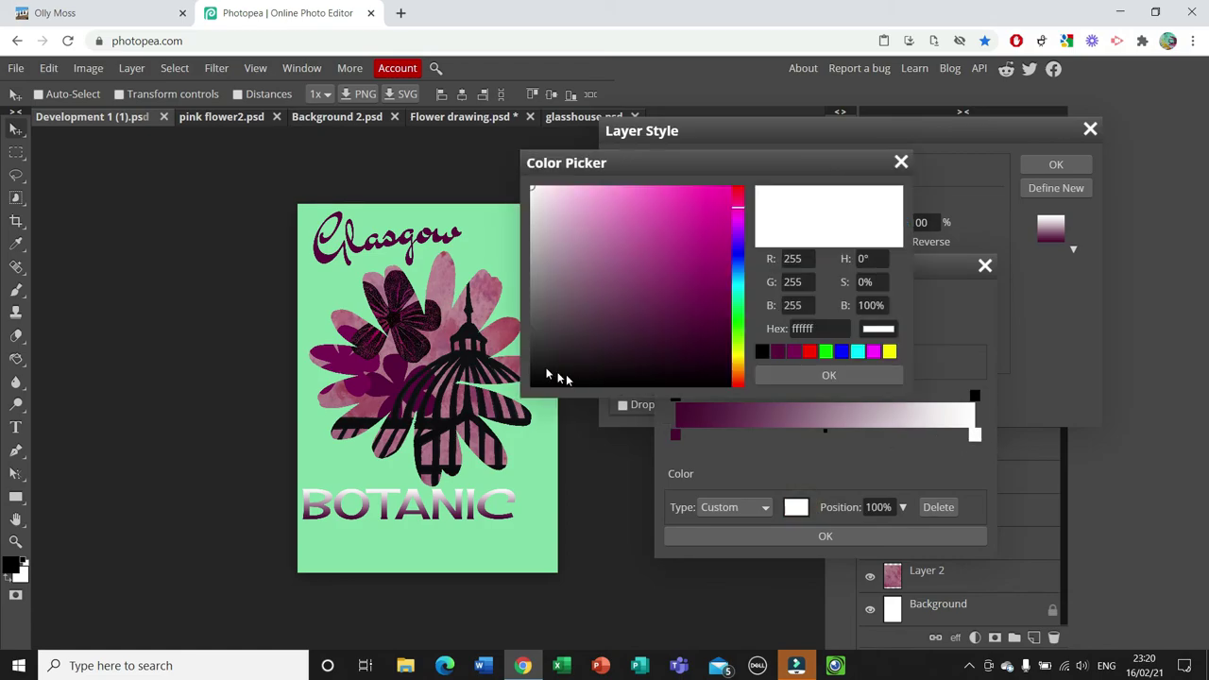
pyautogui.click(497, 332)
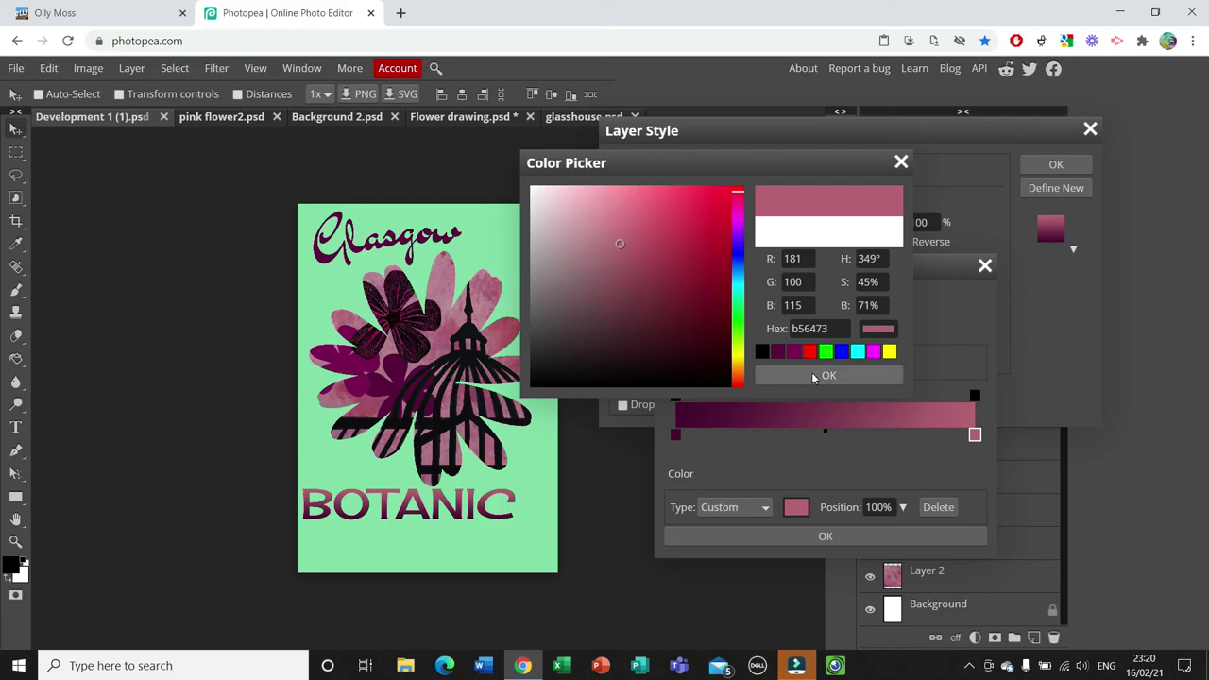
pyautogui.click(446, 293)
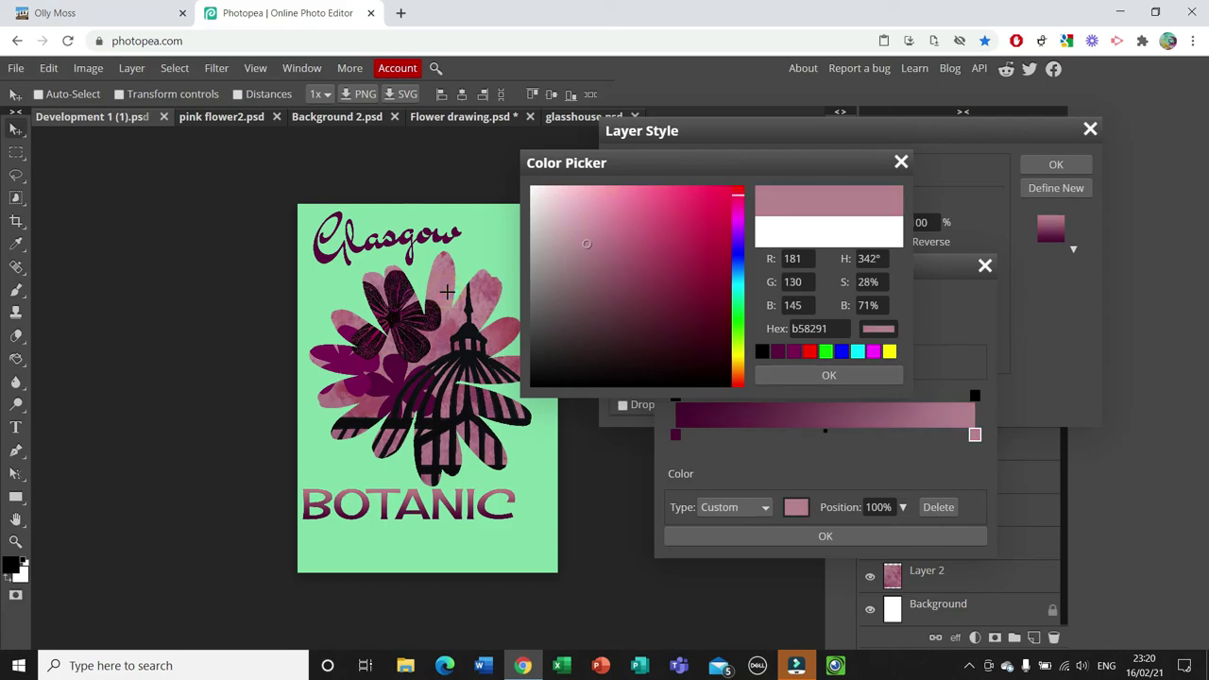
pyautogui.click(504, 329)
pyautogui.click(788, 376)
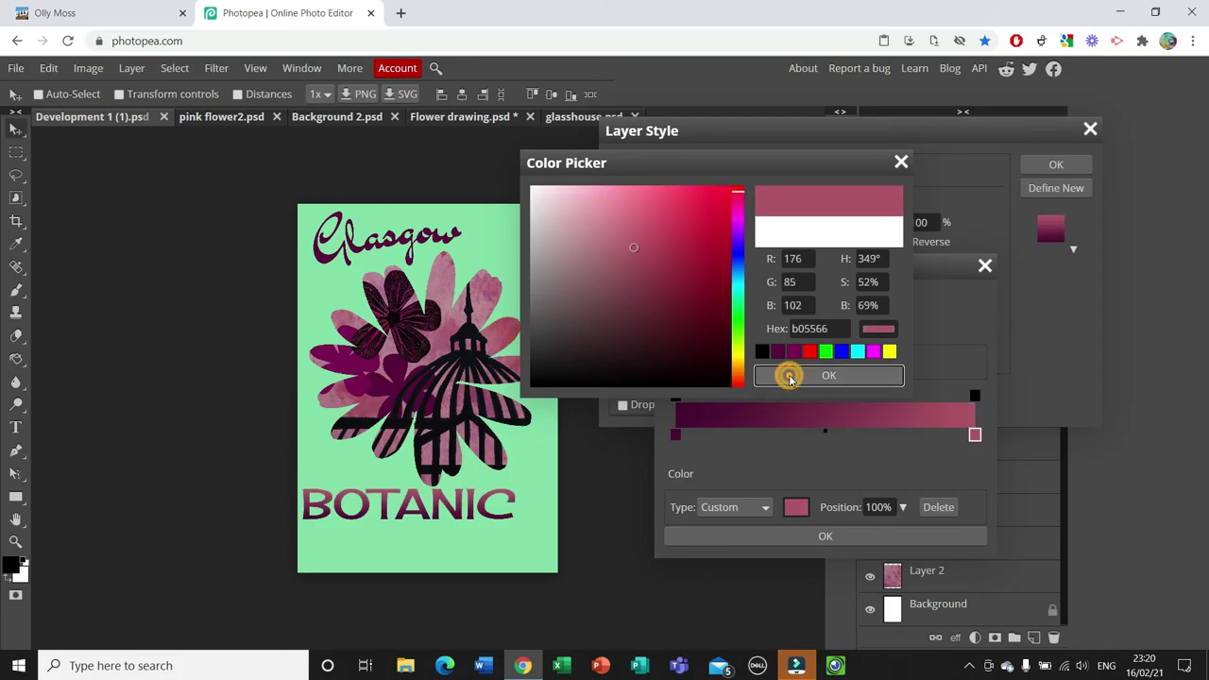
pyautogui.click(803, 536)
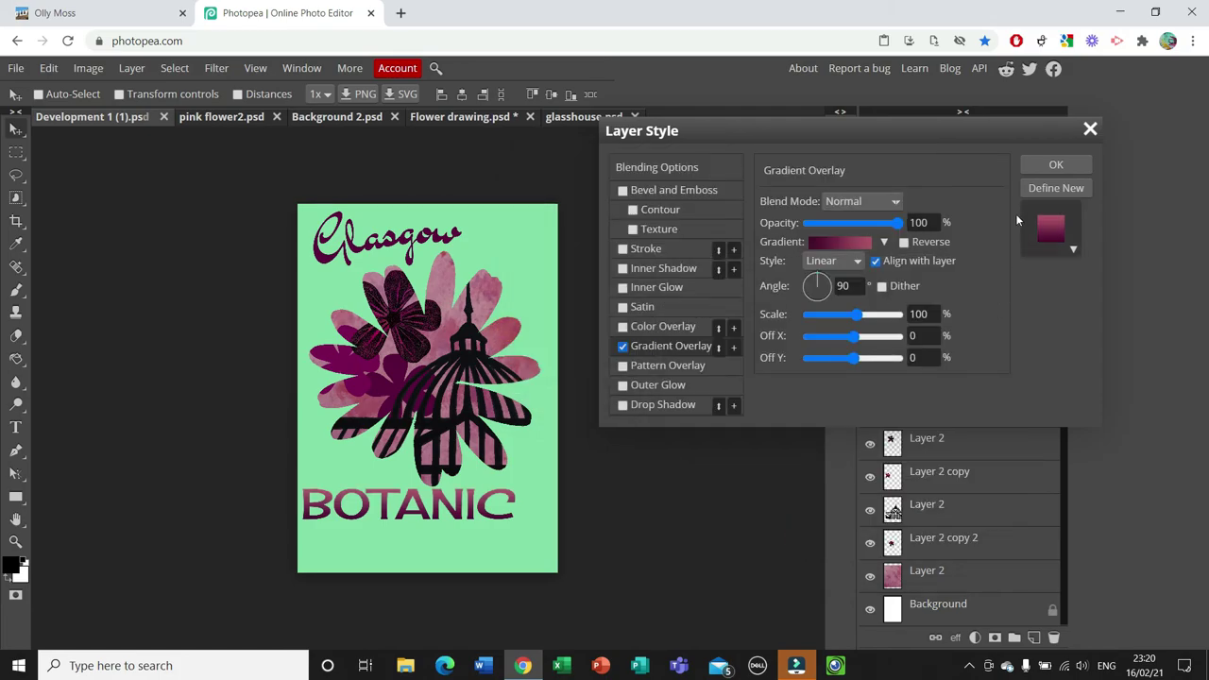
pyautogui.click(1035, 165)
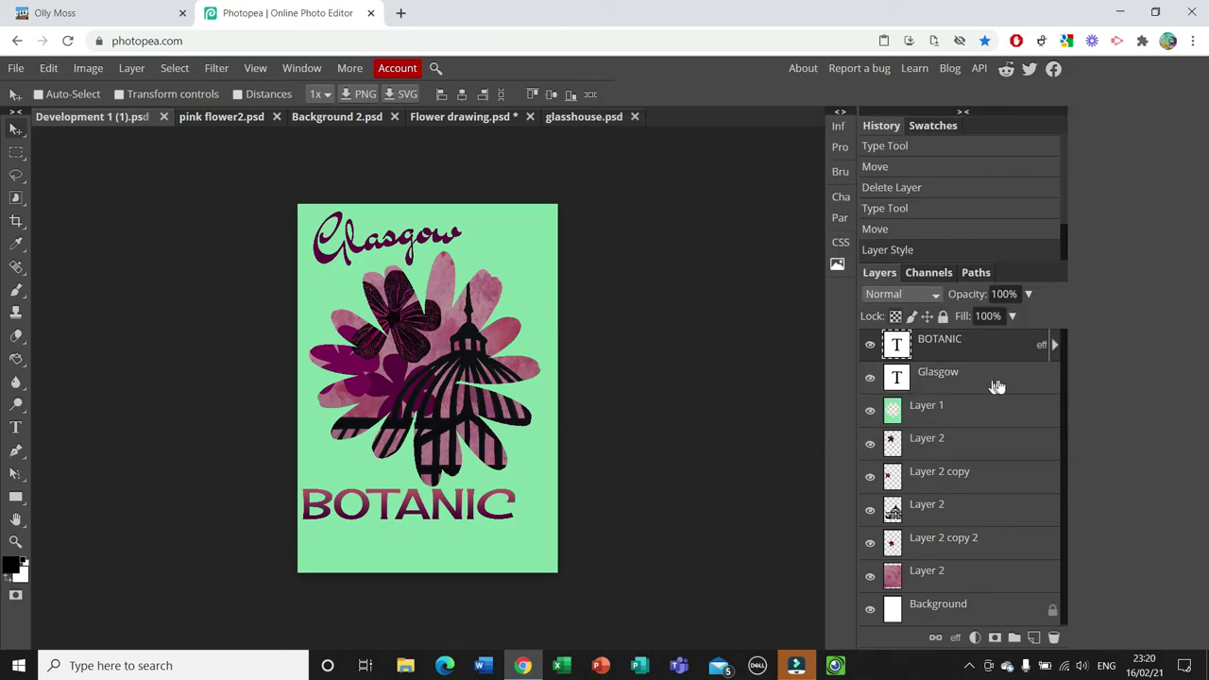
# Duplicate the "BOTANIC" text layer and place the copy below the original, offset towards the poster's right edge.
pyautogui.rightClick(963, 344)
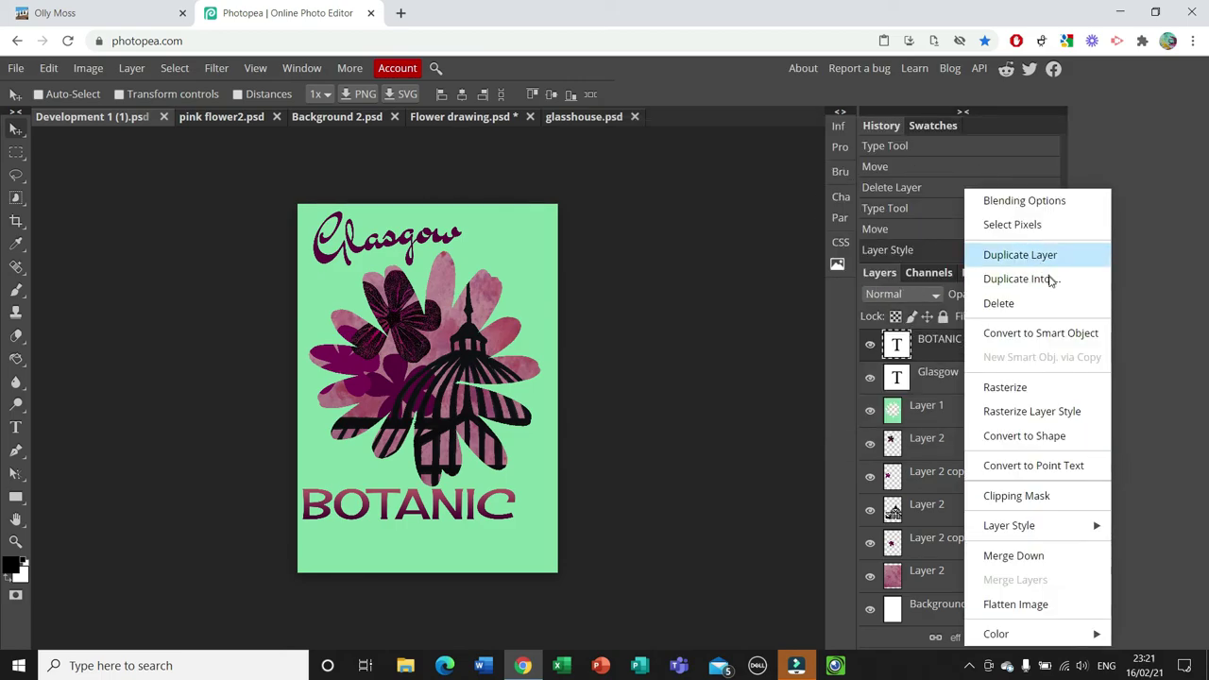
pyautogui.click(1019, 255)
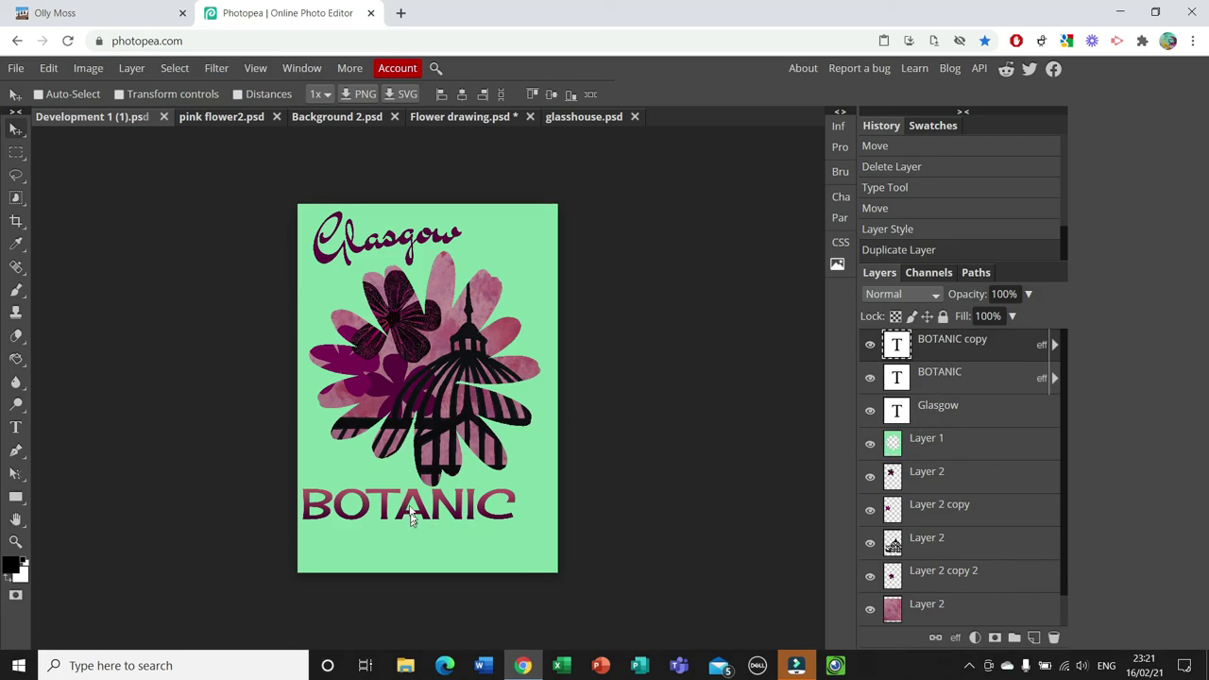
pyautogui.moveTo(398, 509); pyautogui.dragTo(436, 549)
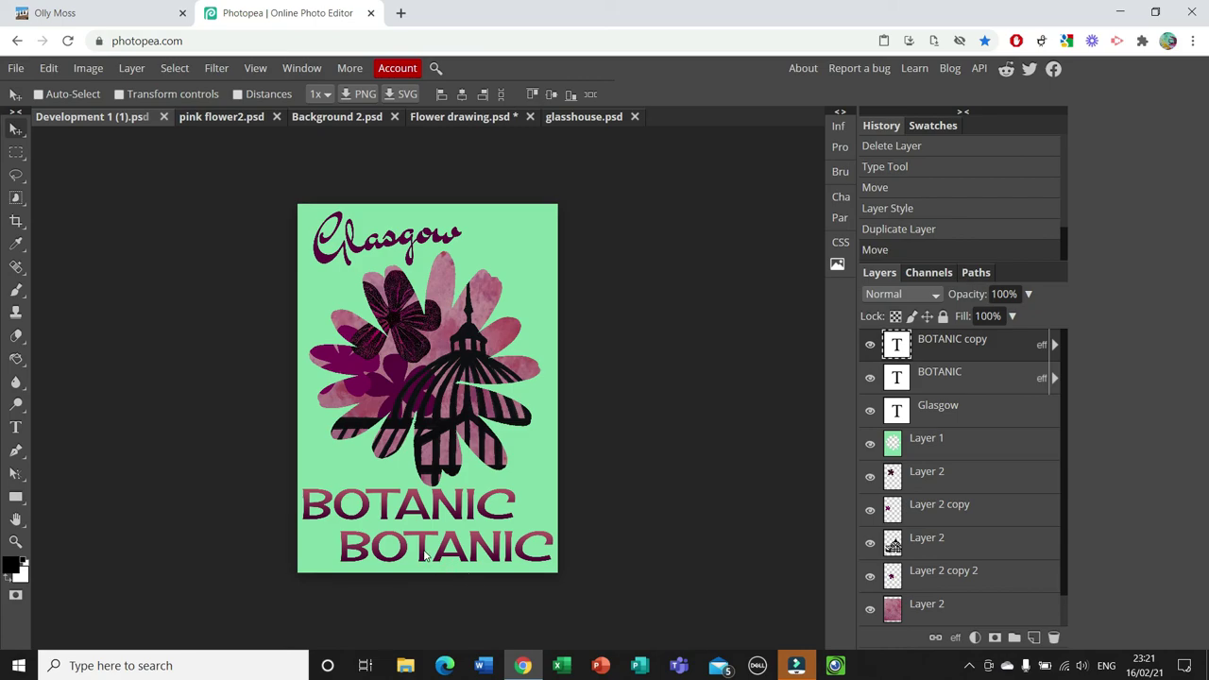
# Replace the lower "BOTANIC" copy's text with "GARDENS" and shift the word left to fit it on the poster.
pyautogui.click(15, 428)
pyautogui.click(422, 557)
pyautogui.hotkey('ctrl', 'a')
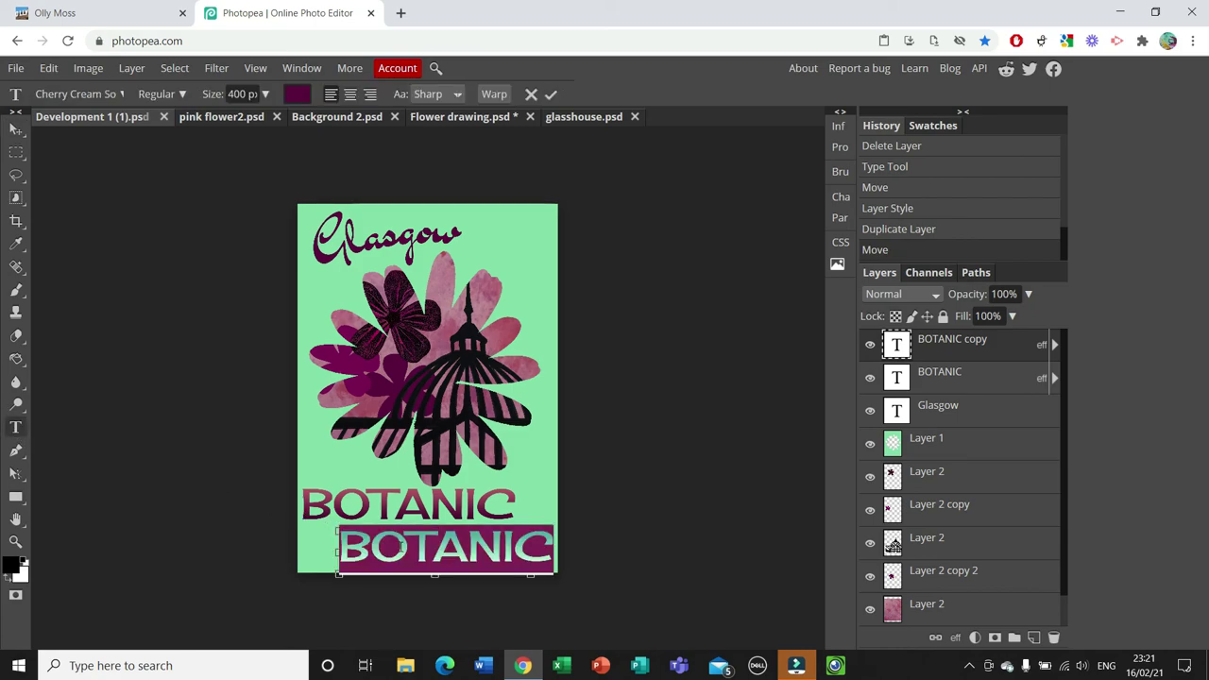
pyautogui.write('GARDENS')
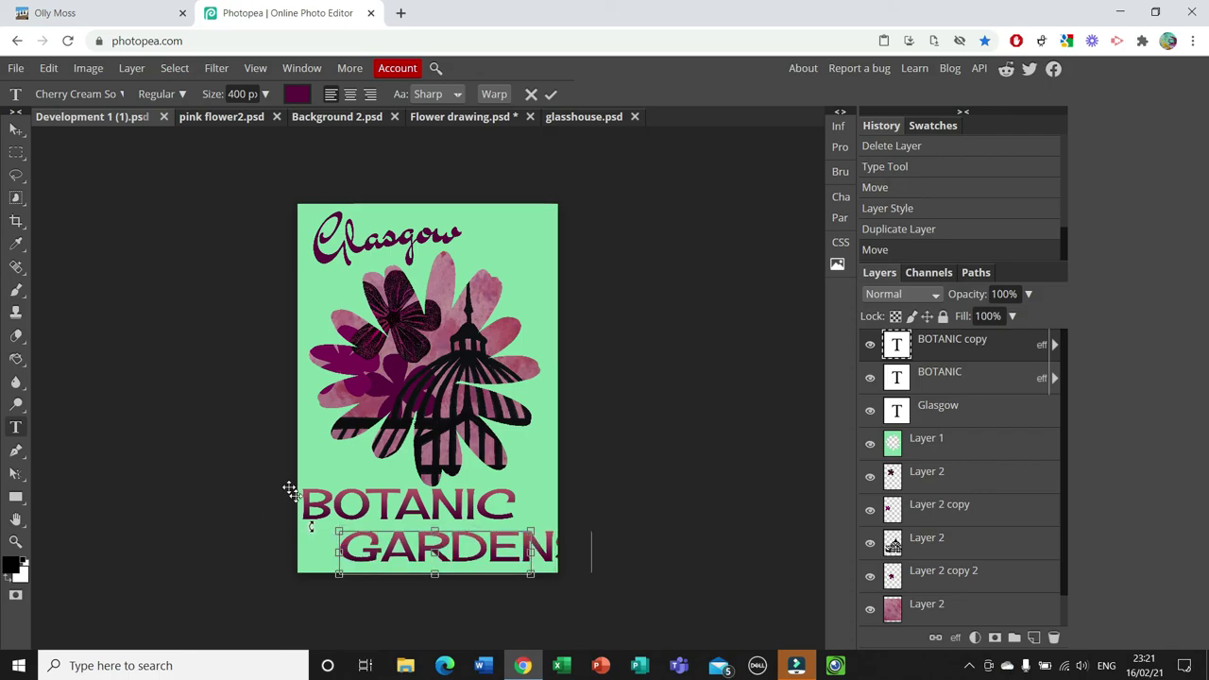
pyautogui.click(15, 129)
pyautogui.moveTo(437, 563); pyautogui.dragTo(402, 559)
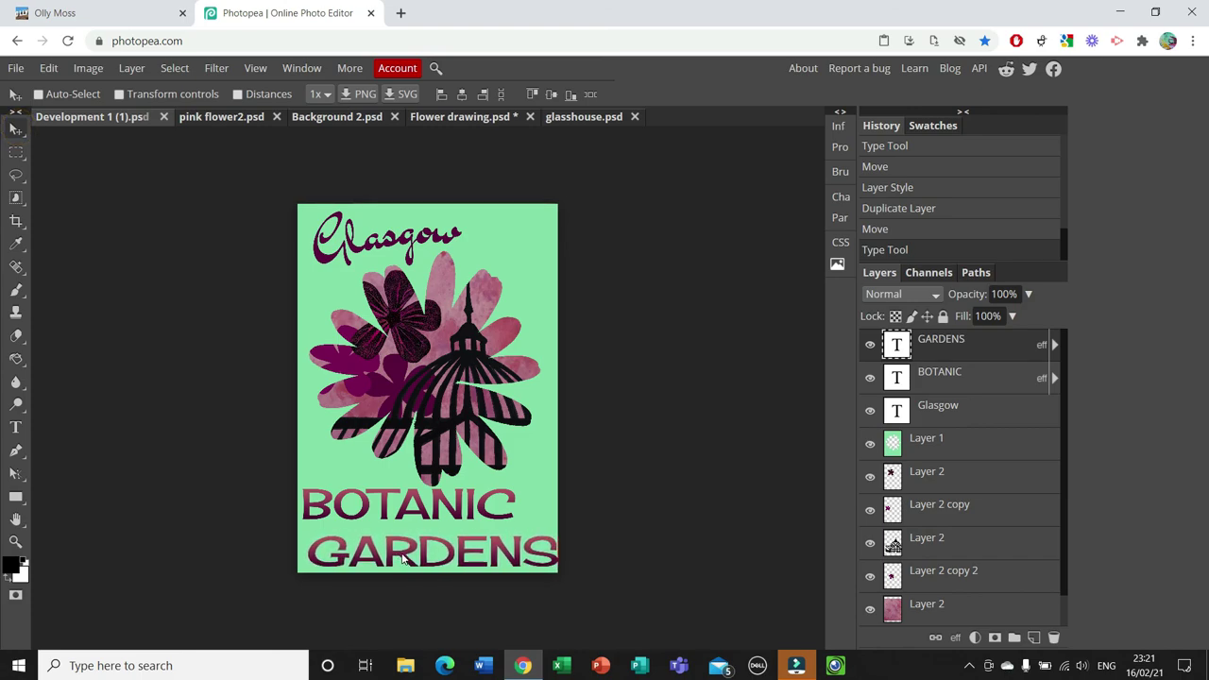
# Set the "GARDENS" text size to 350 px.
pyautogui.doubleClick(338, 555)
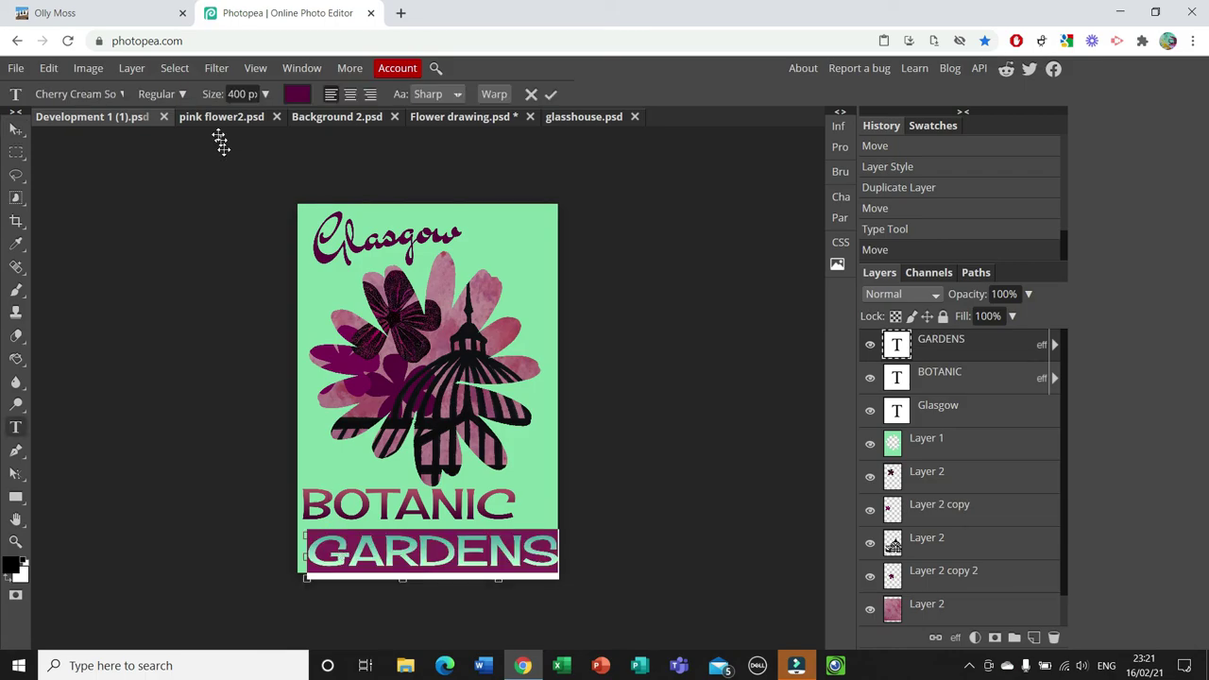
pyautogui.click(242, 94)
pyautogui.write('3500')
pyautogui.press('BackSpace')
pyautogui.press('Return')
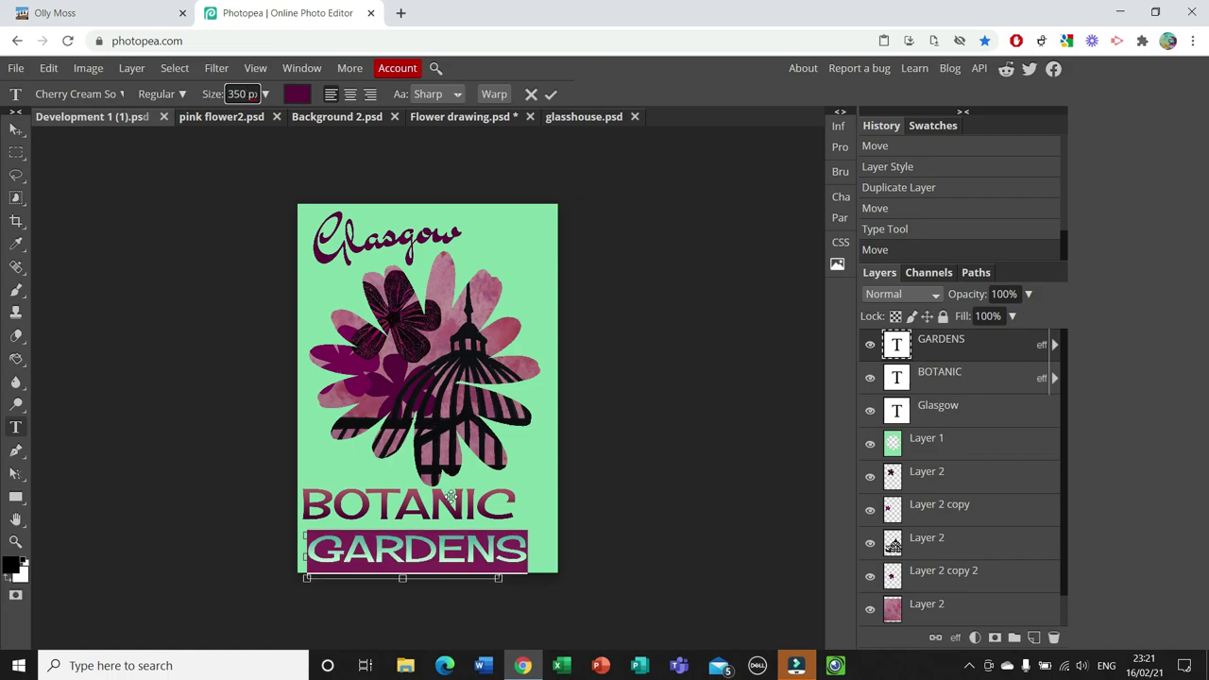
# Position "GARDENS" near the poster's lower-right corner and move "BOTANIC" slightly down, closer to it.
pyautogui.click(15, 126)
pyautogui.moveTo(432, 556); pyautogui.dragTo(436, 547)
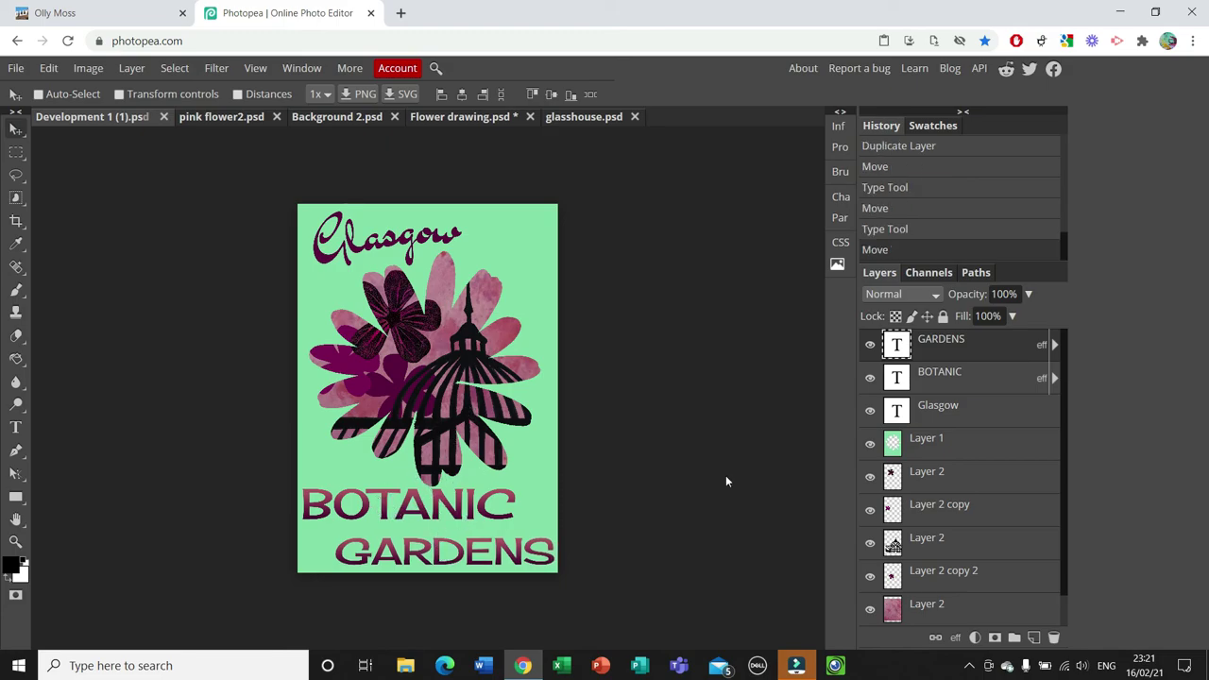
pyautogui.click(908, 373)
pyautogui.moveTo(477, 504); pyautogui.dragTo(477, 508)
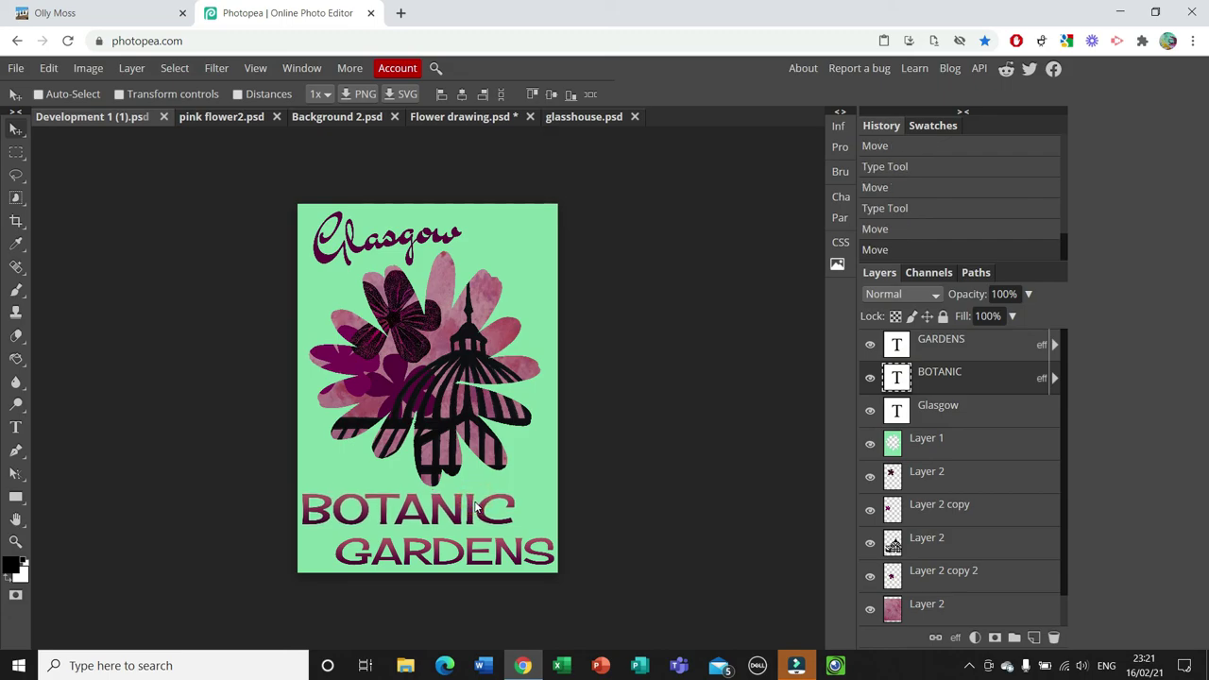
# Change the colour of the arched "Glasgow" text to black.
pyautogui.click(925, 406)
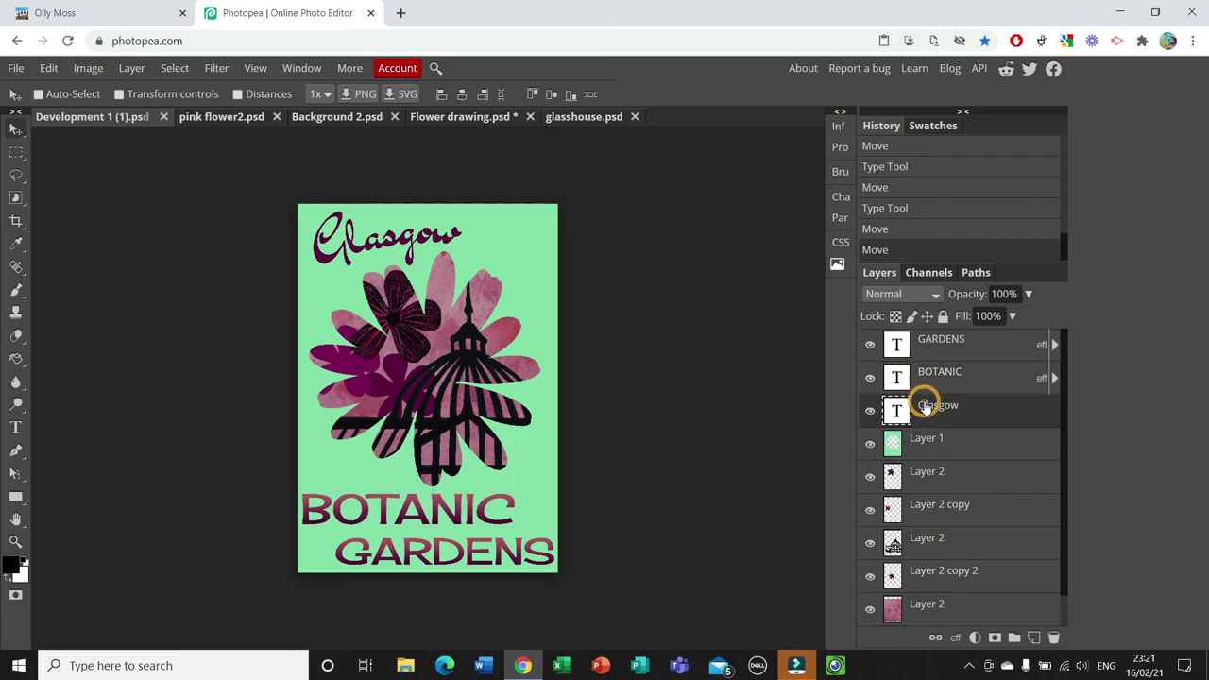
pyautogui.press('t')
pyautogui.doubleClick(360, 244)
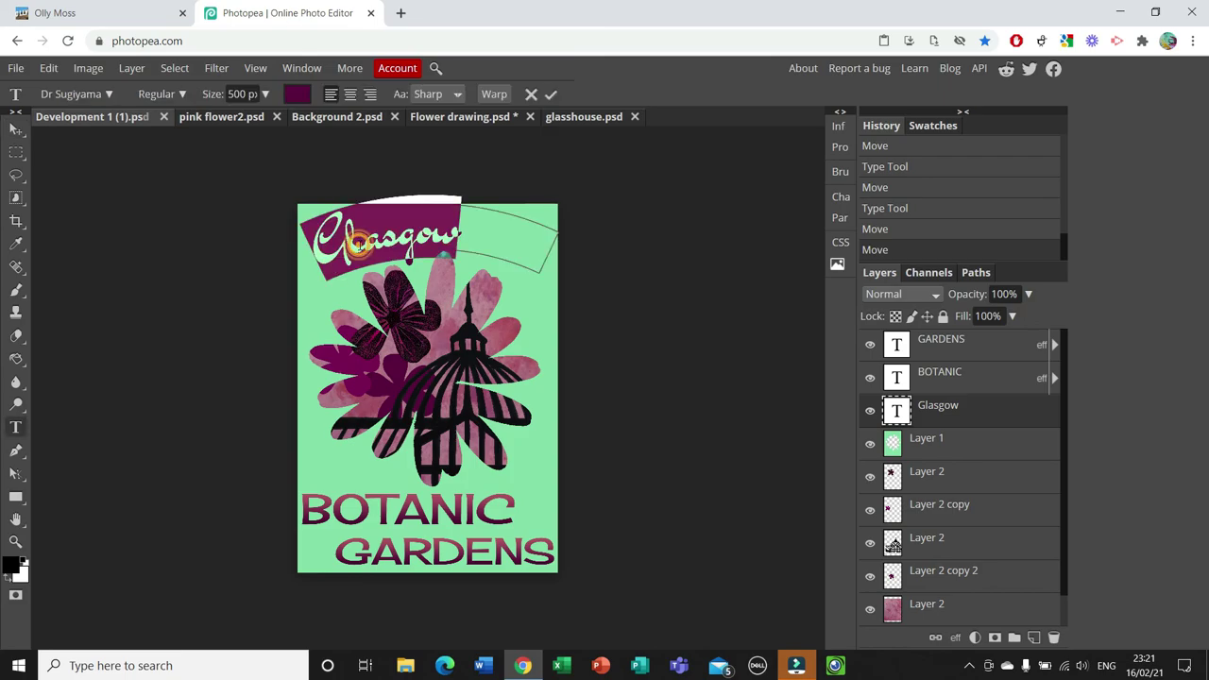
pyautogui.click(297, 93)
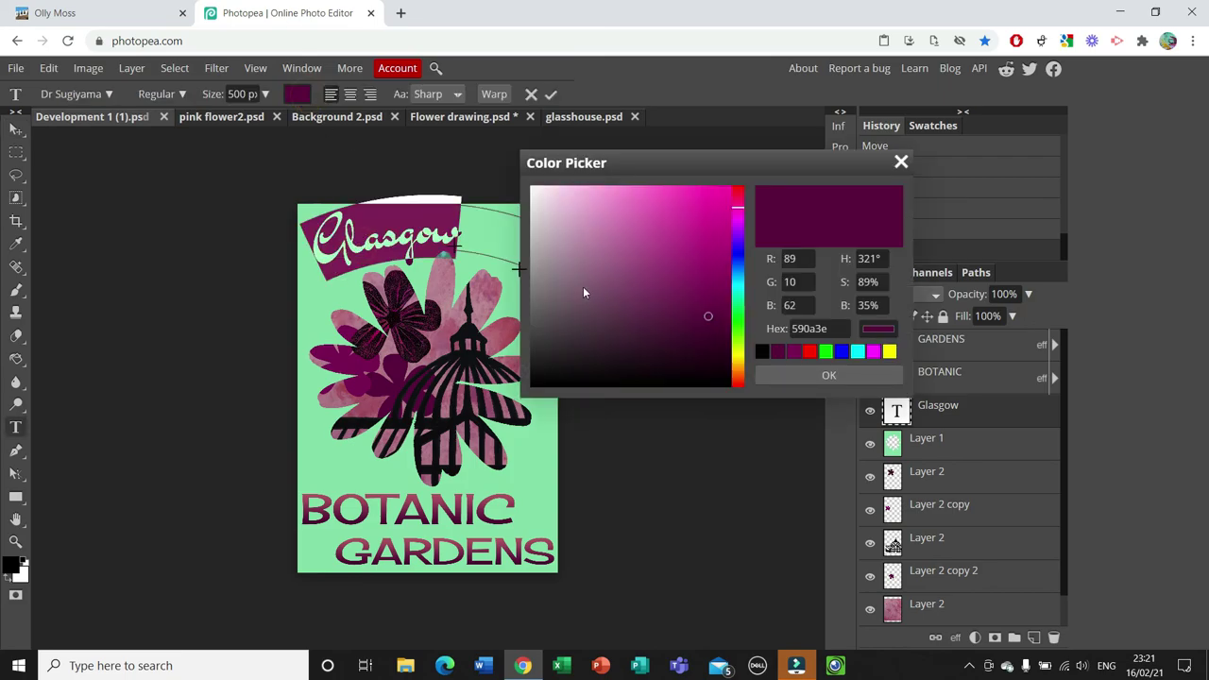
pyautogui.click(763, 354)
pyautogui.click(783, 375)
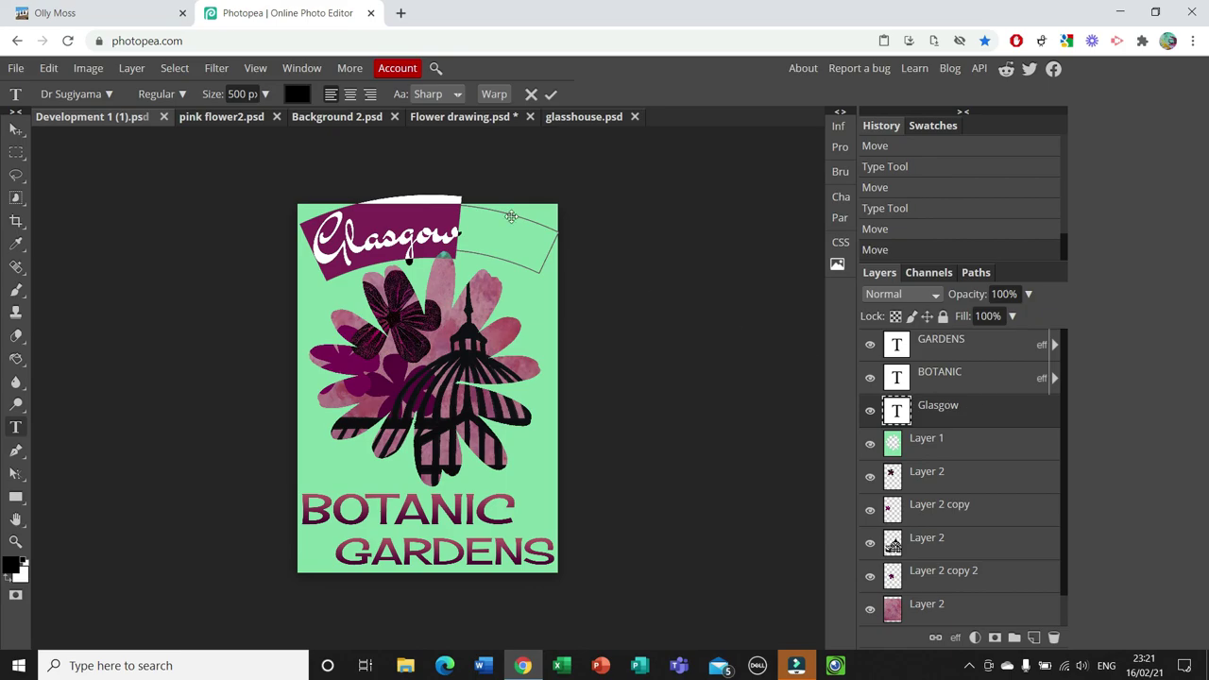
pyautogui.click(16, 129)
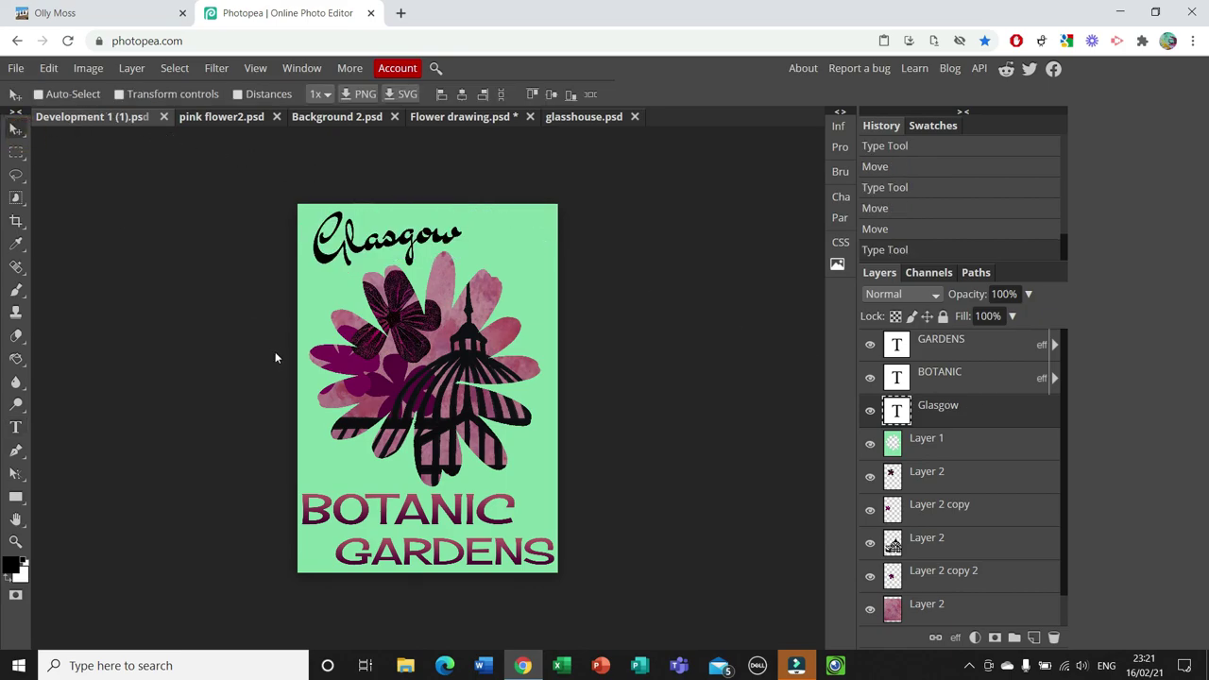
# Save the finished poster to its existing Development 1 (1).psd document.
pyautogui.click(14, 71)
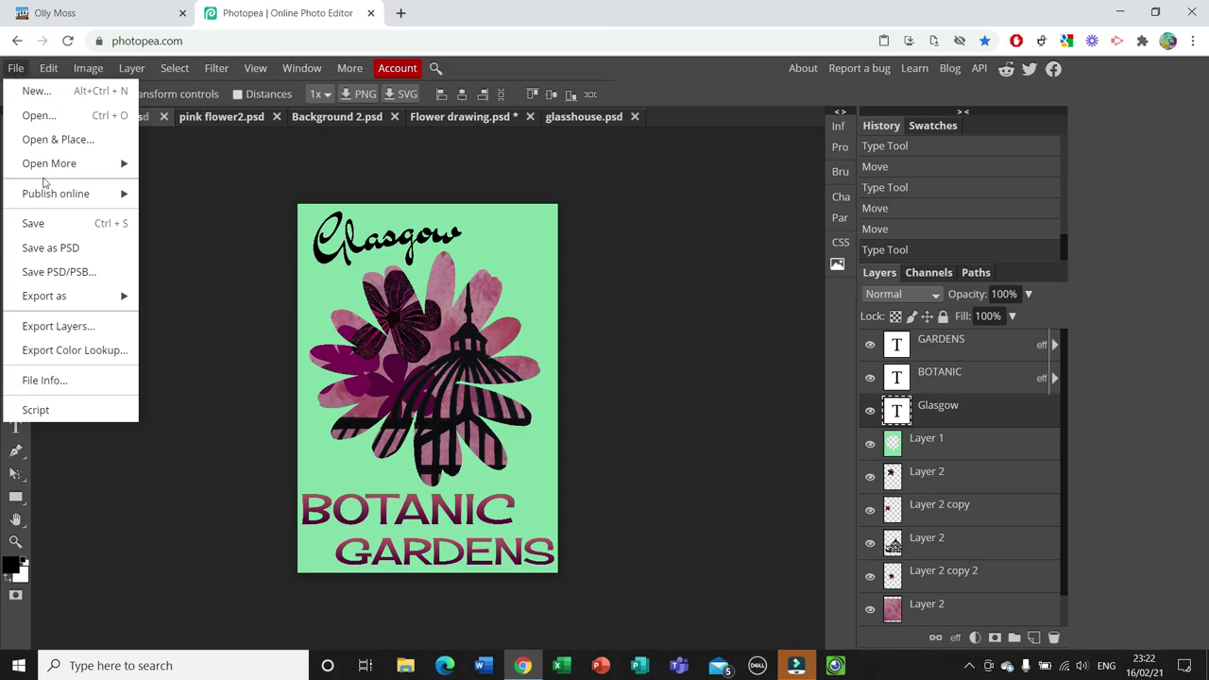
pyautogui.click(39, 226)
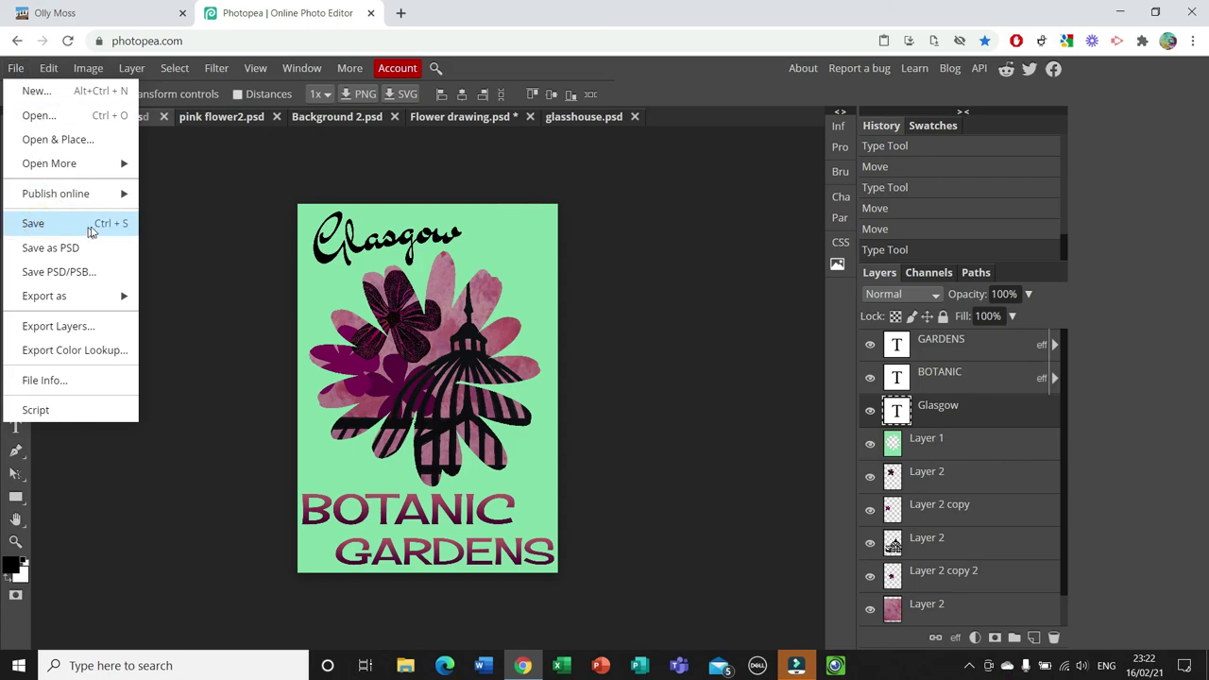
pyautogui.click(94, 226)
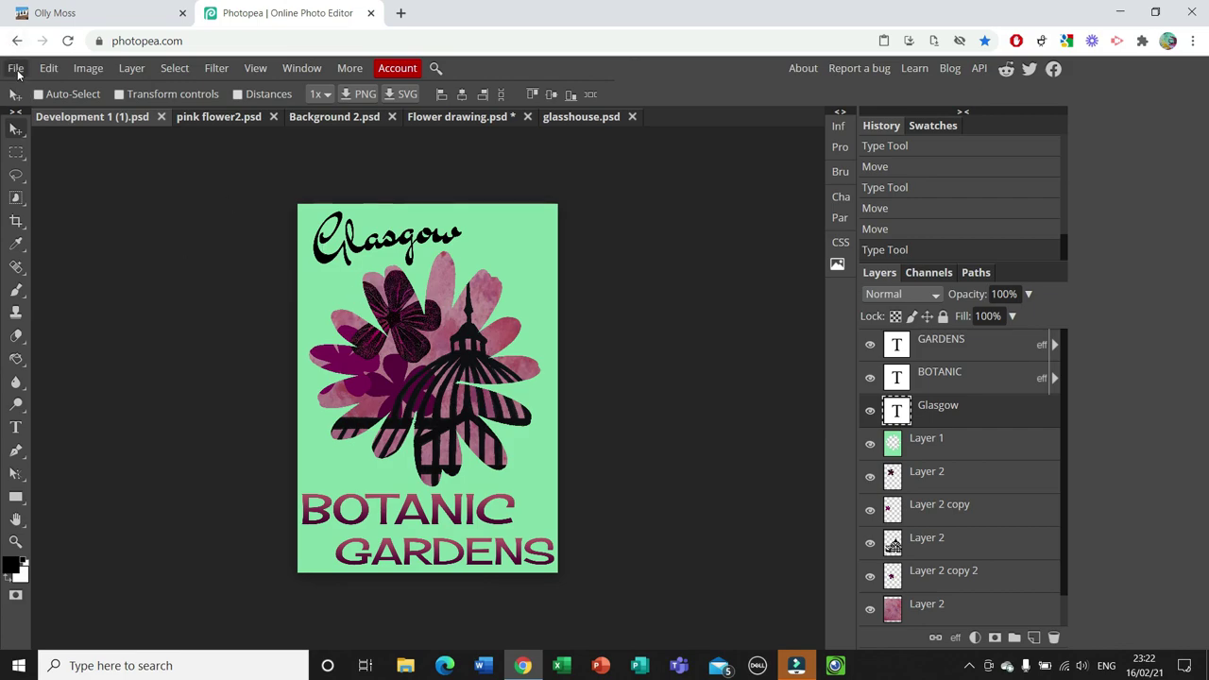
# Export the poster as a JPG at 2480 × 3508 px with 100% quality.
pyautogui.click(17, 71)
pyautogui.moveTo(98, 300)
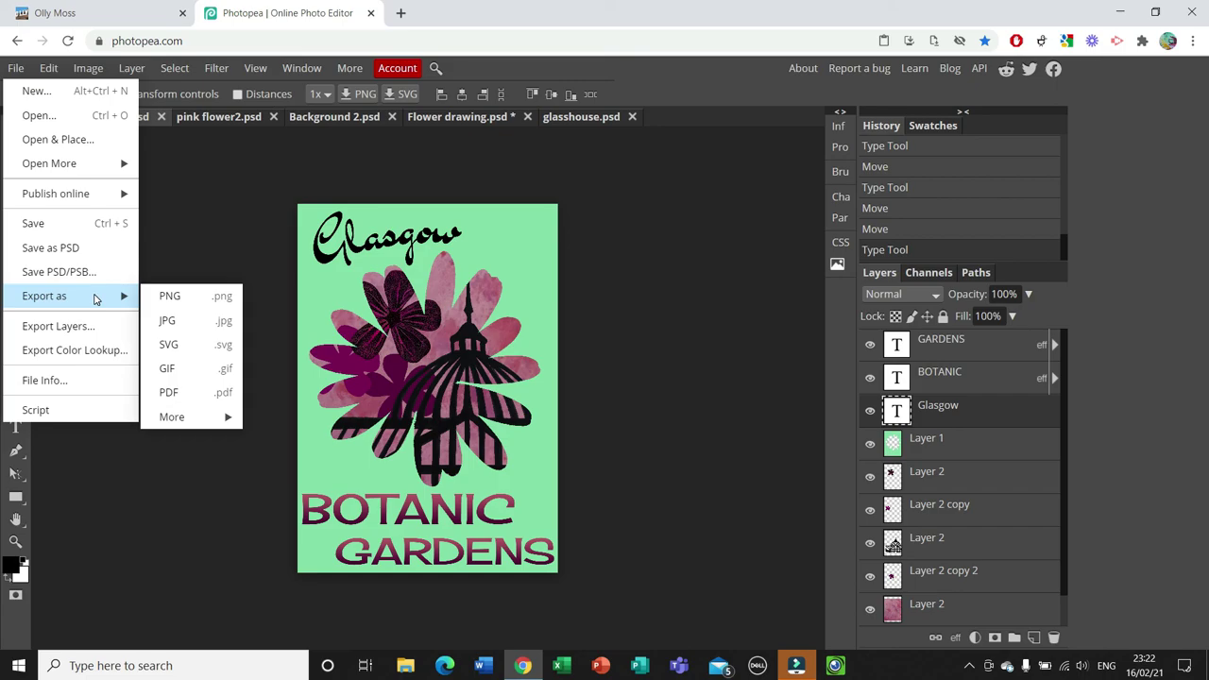
pyautogui.click(166, 321)
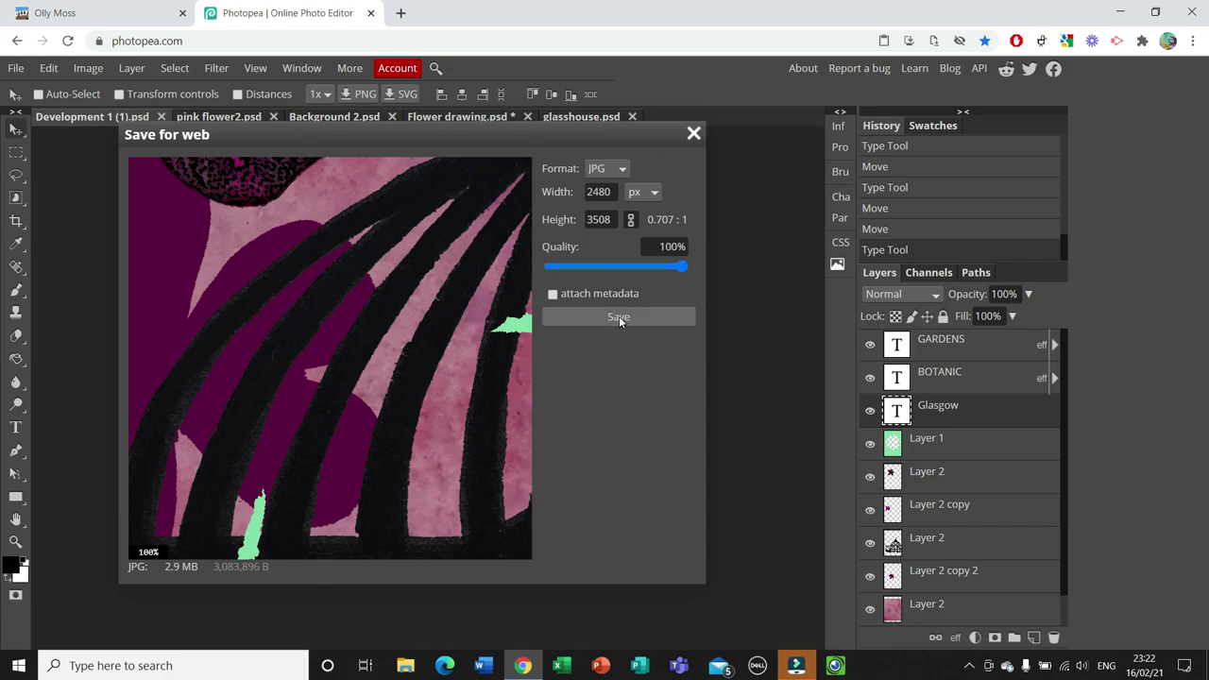
pyautogui.click(684, 267)
pyautogui.click(619, 317)
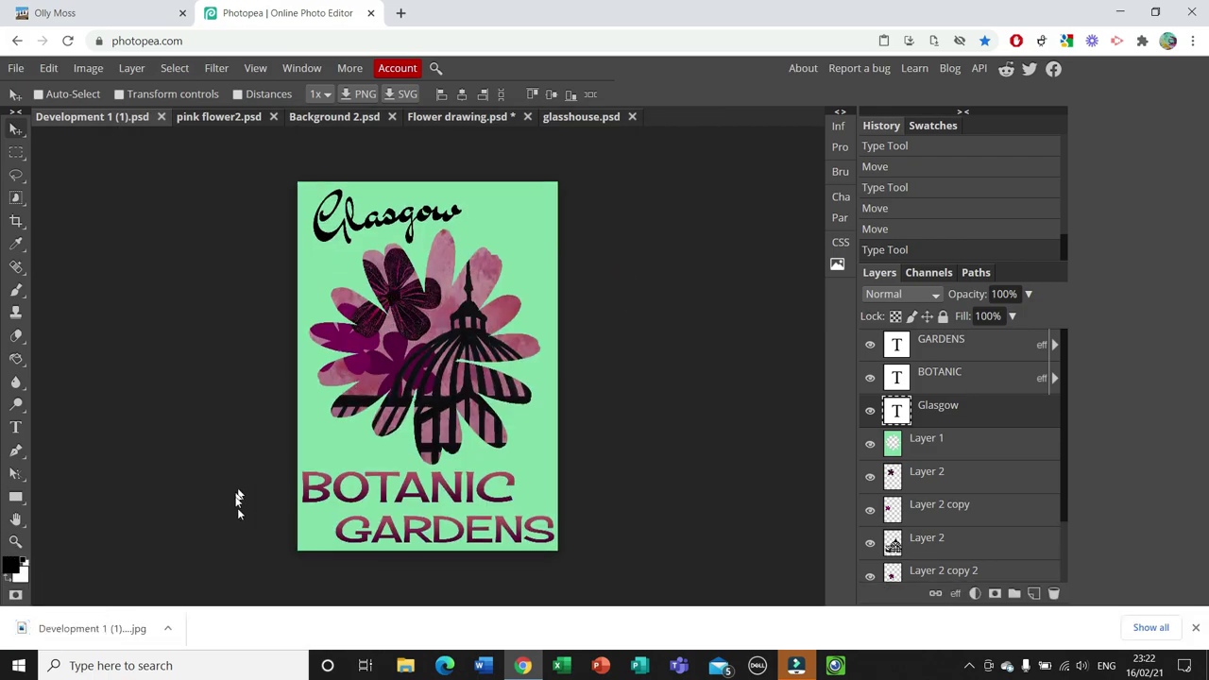
pyautogui.rightClick(110, 631)
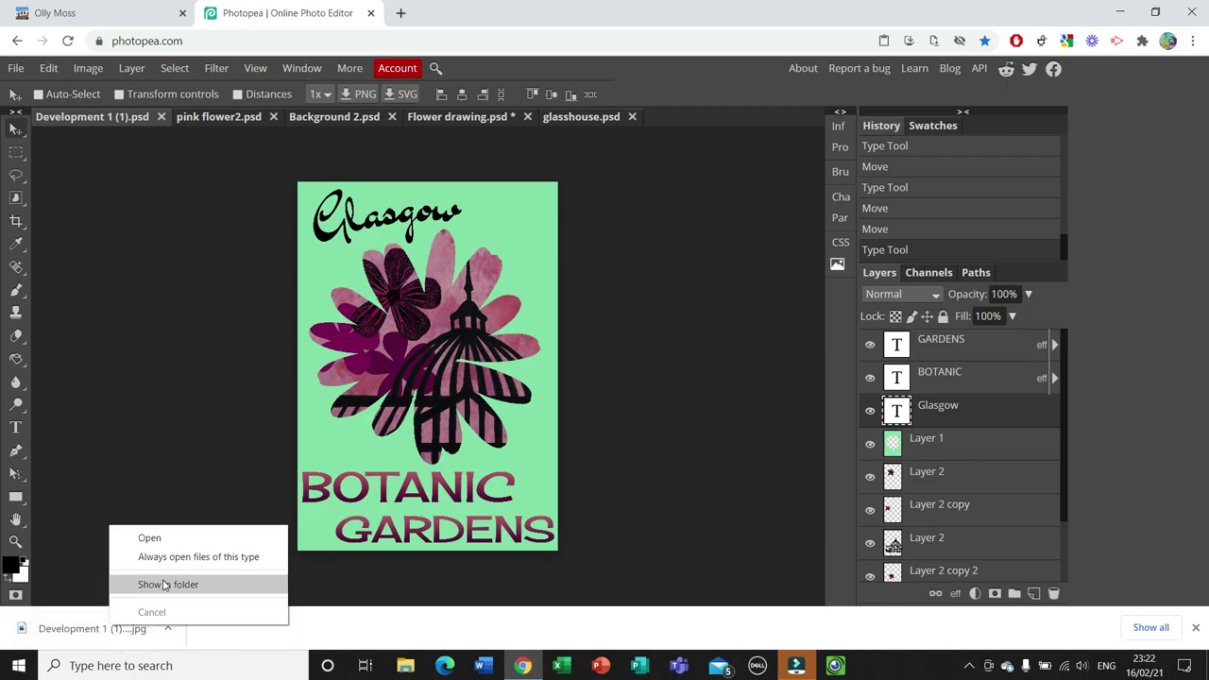
pyautogui.click(190, 422)
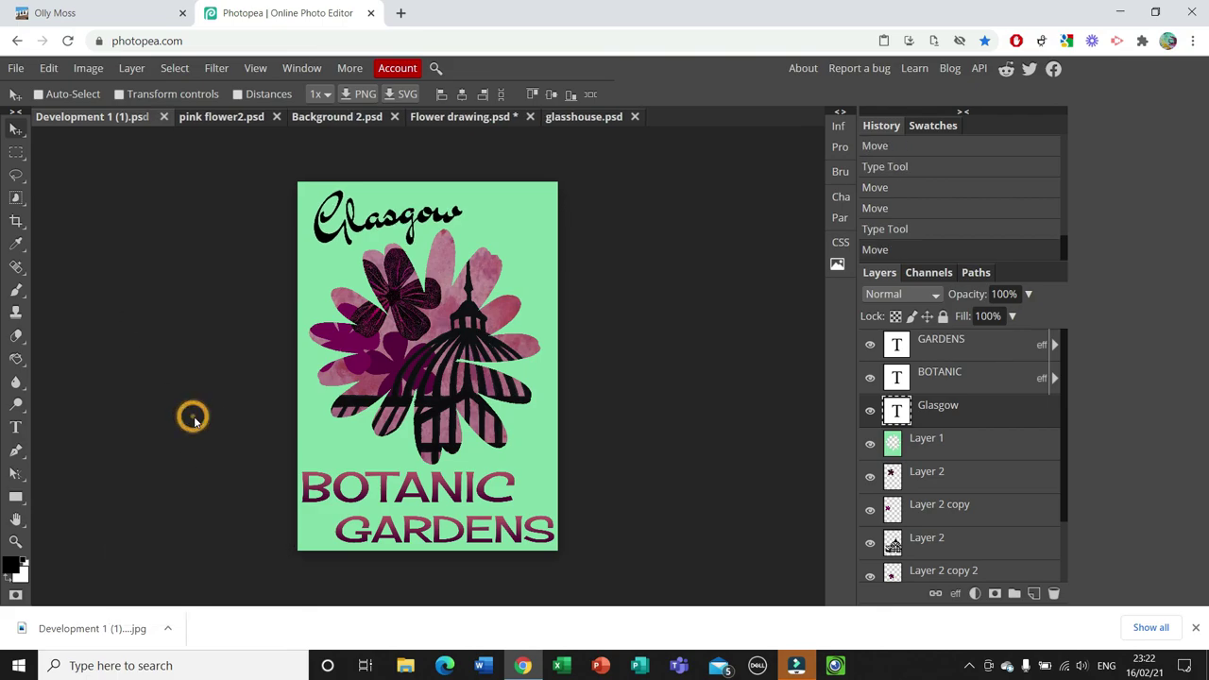